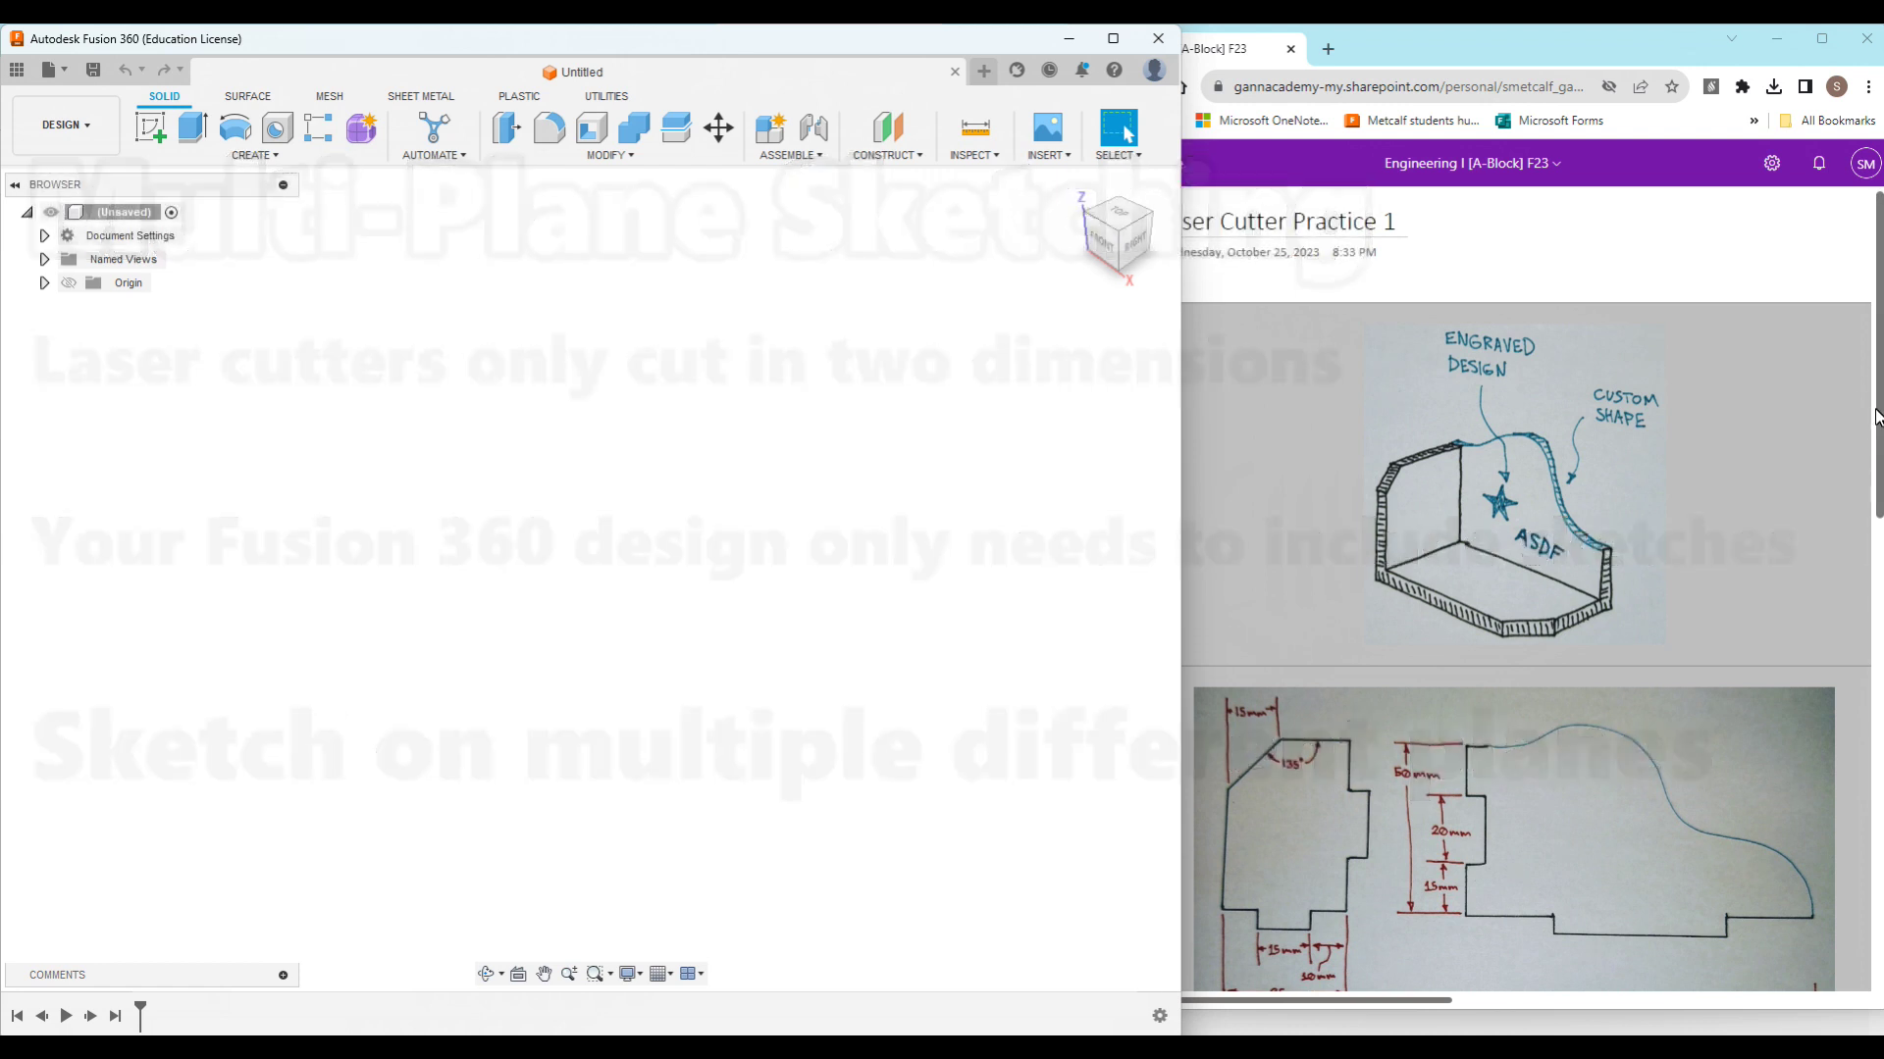
Step: Bring the dimensioned reference drawings into view and start a sketch on the vertical YZ plane
scroll(1875, 417, down, 4)
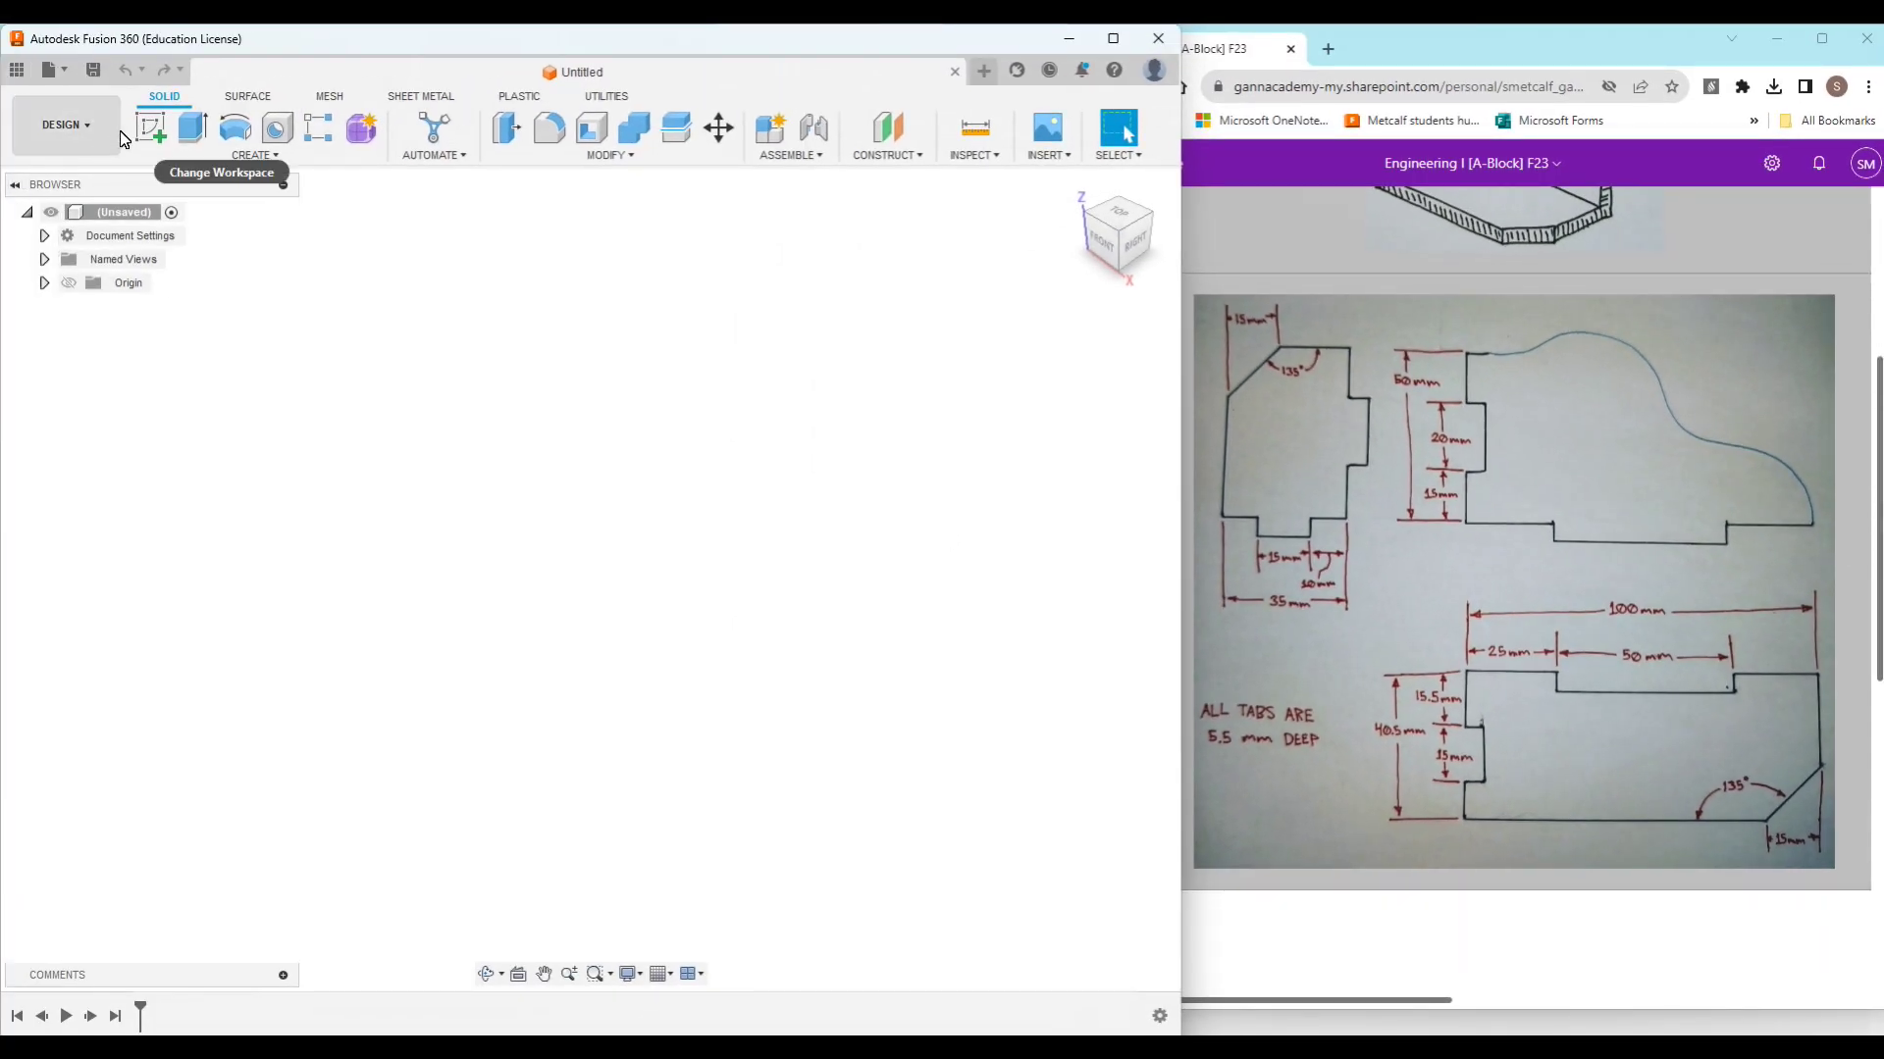
click(150, 127)
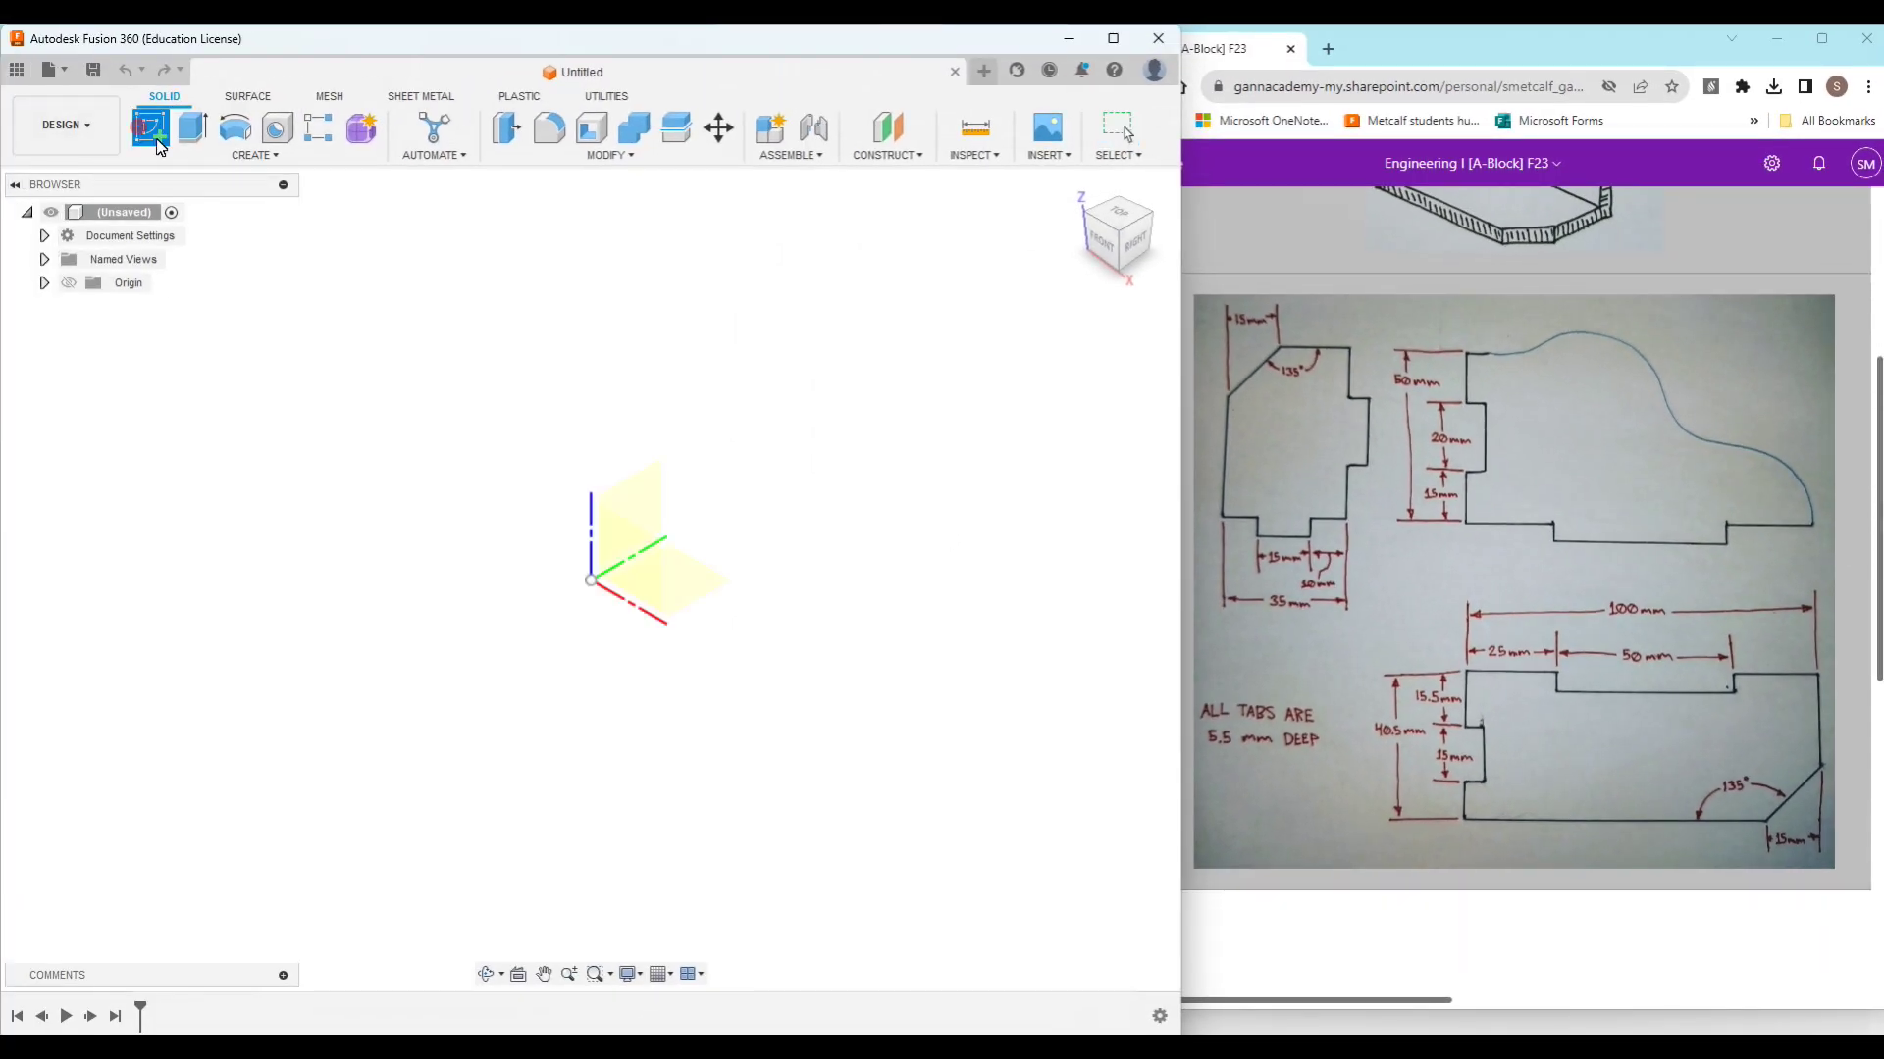
click(640, 499)
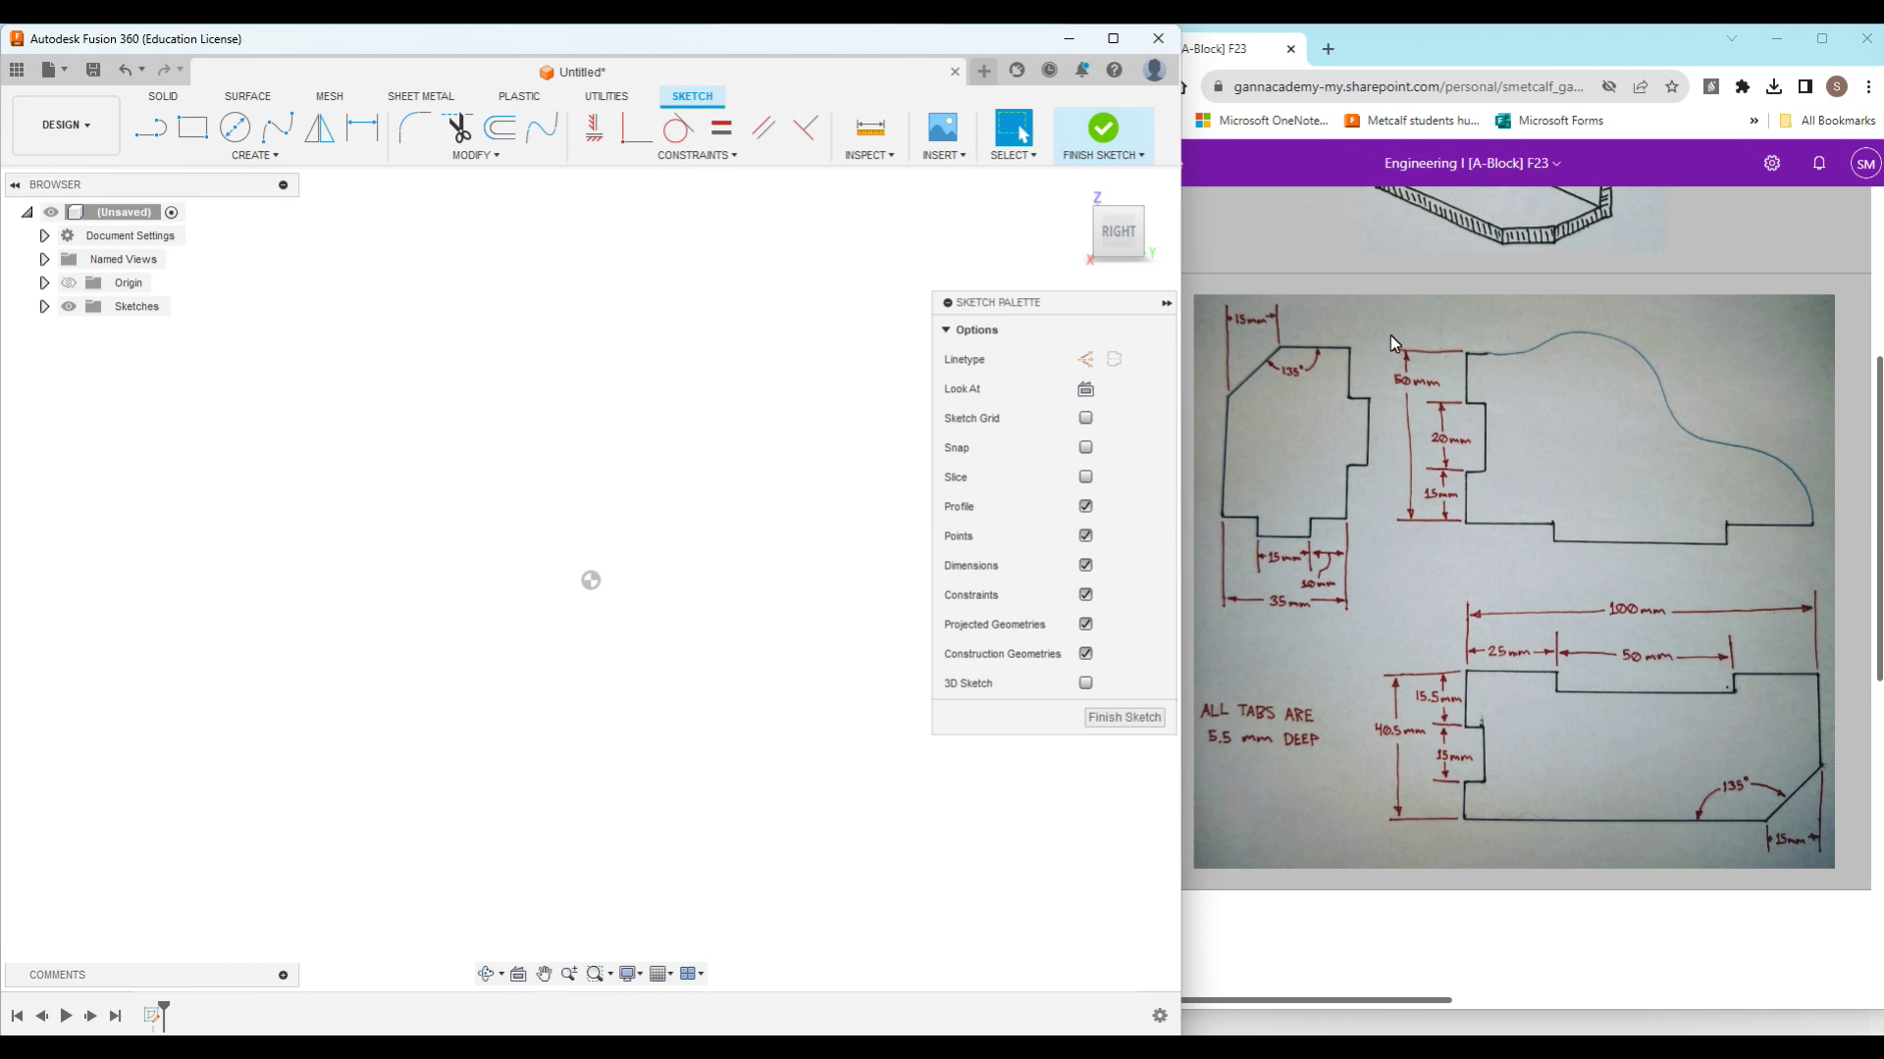
Step: From the origin, sketch the left side piece's rough right edge with its protruding tab, the top edge and the angled corner, about 46 mm high
click(150, 127)
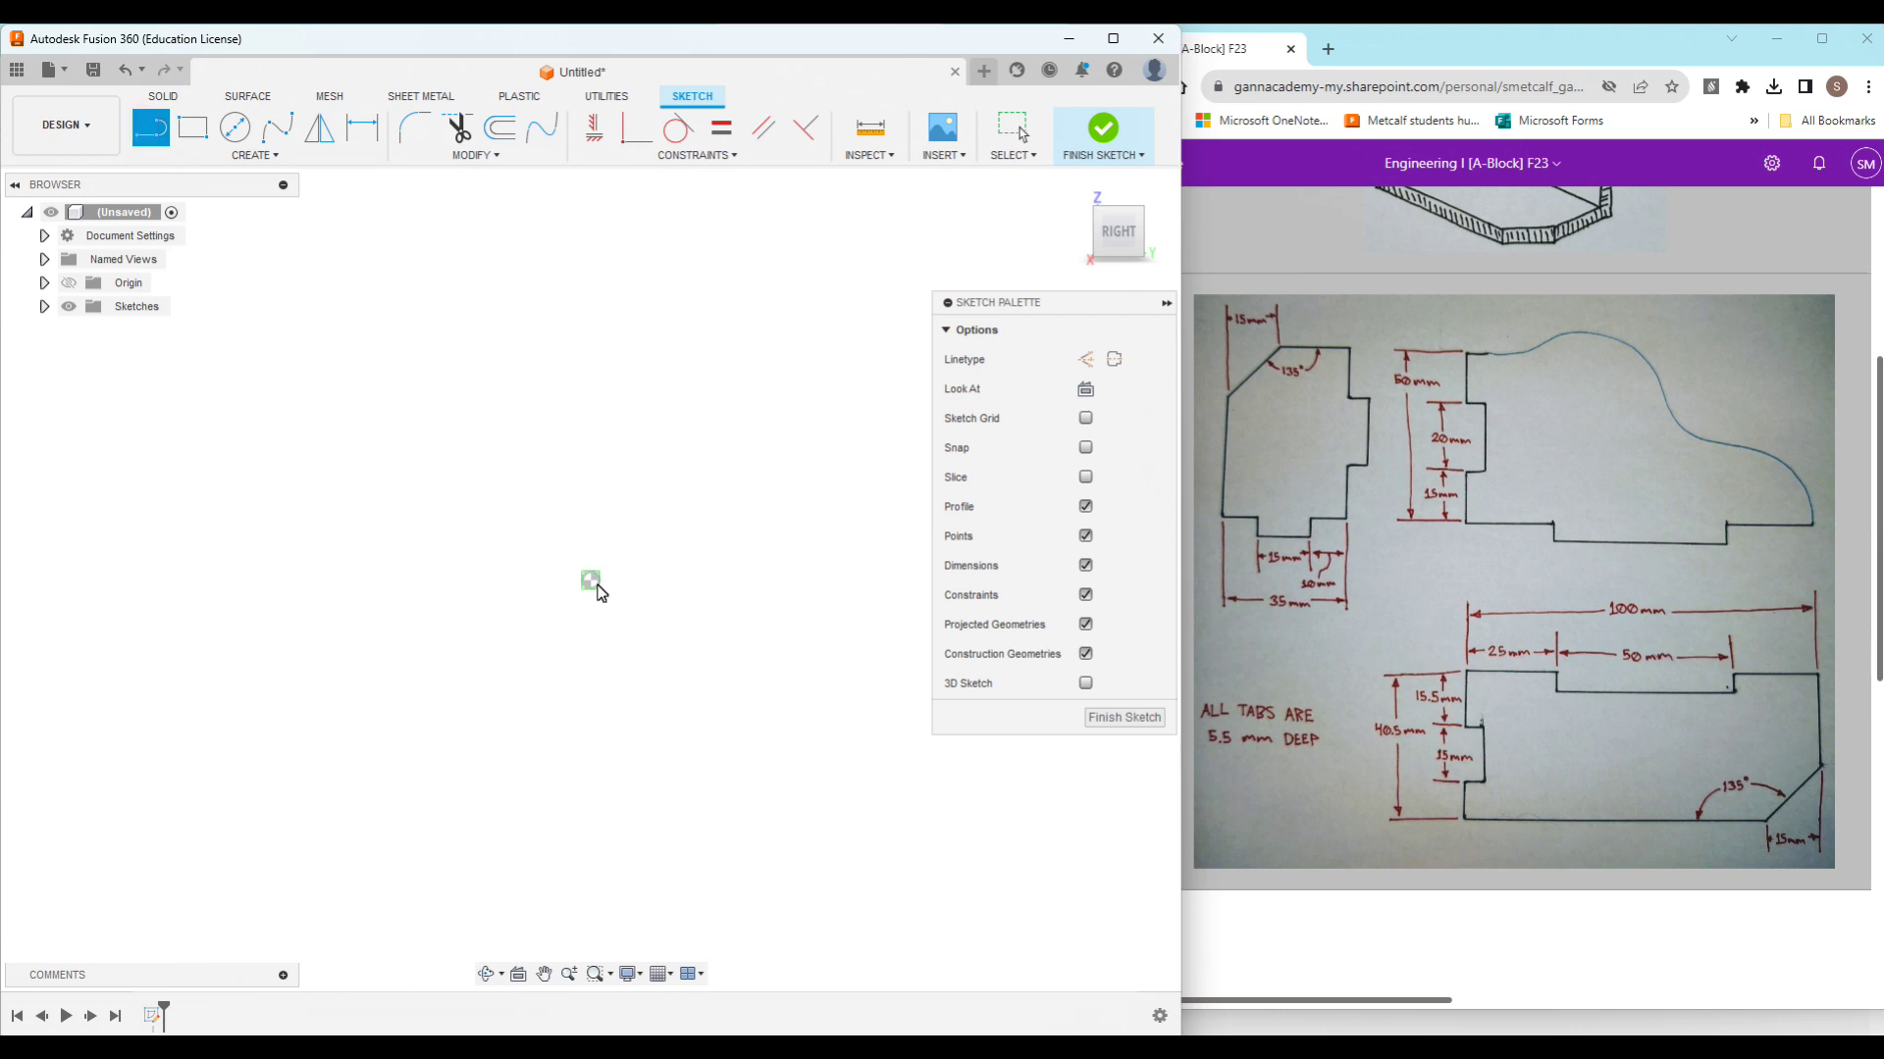
click(590, 580)
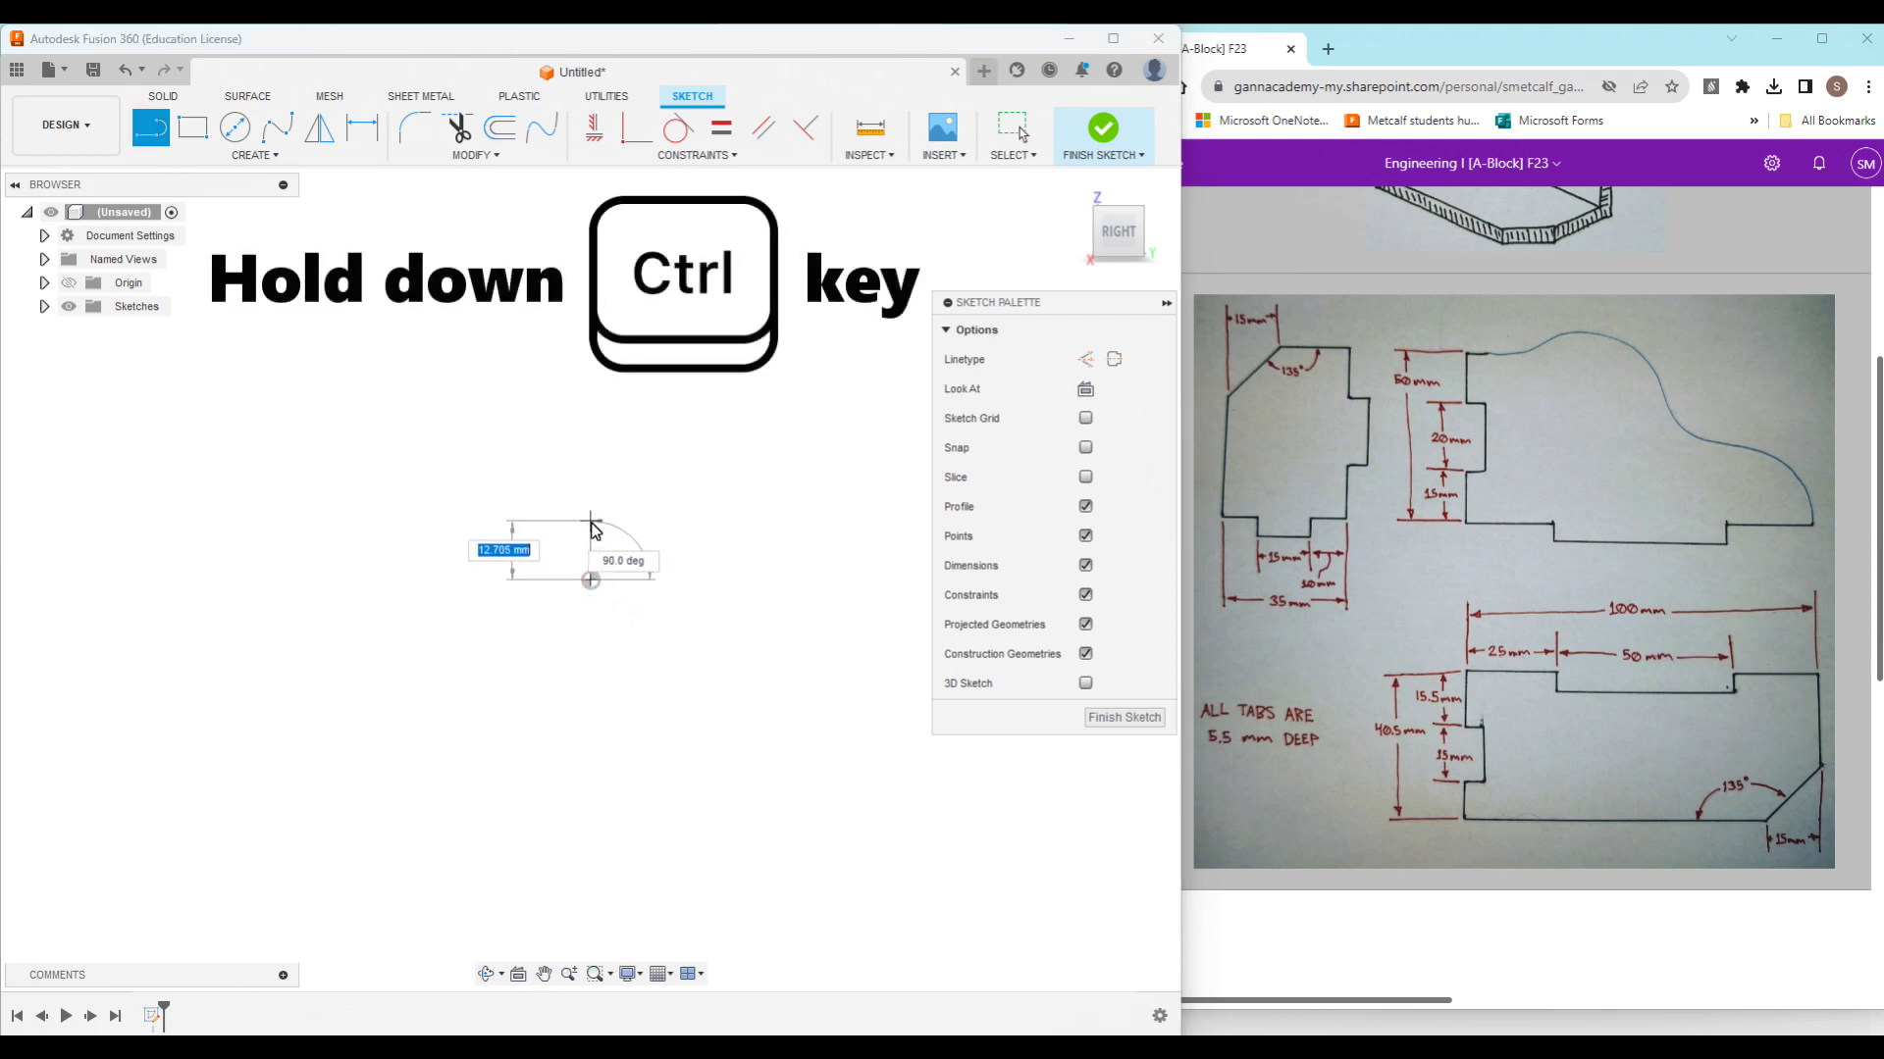
ctrl+click(591, 520)
ctrl+click(621, 516)
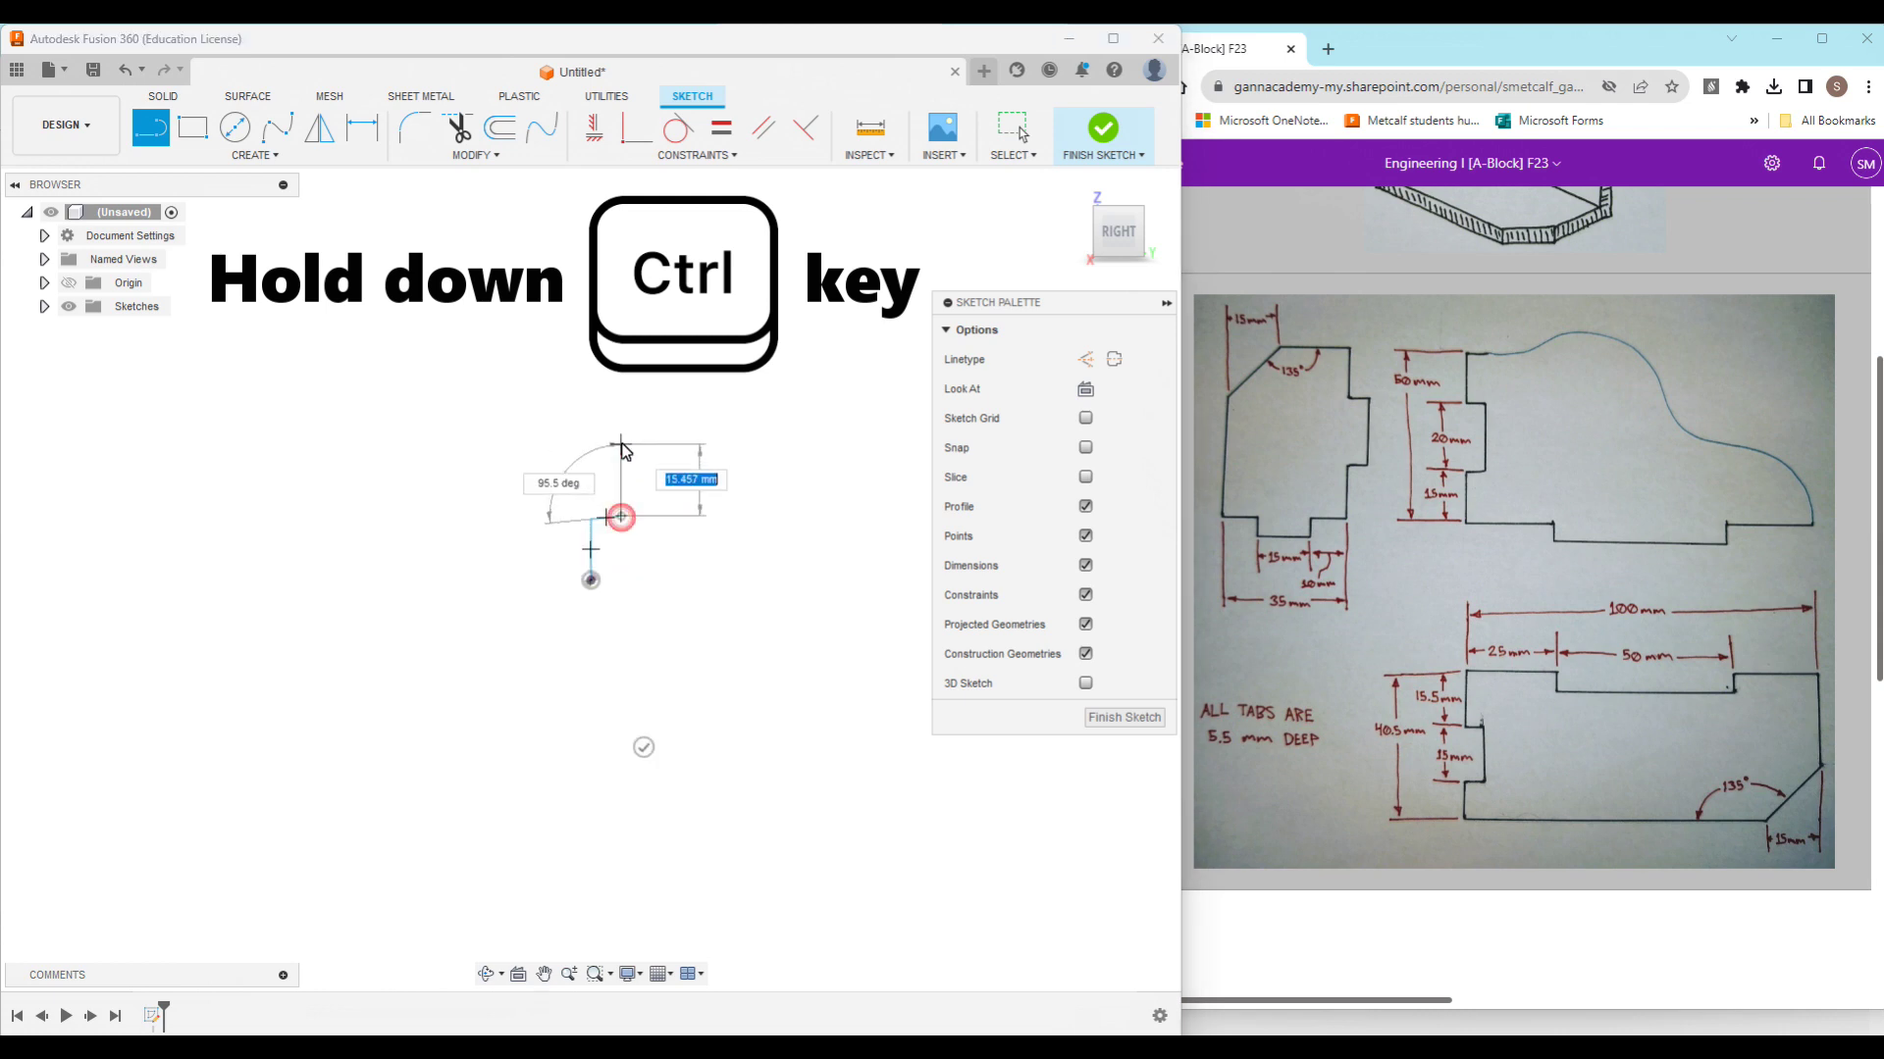
ctrl+click(621, 437)
ctrl+click(590, 438)
ctrl+click(591, 366)
ctrl+click(476, 366)
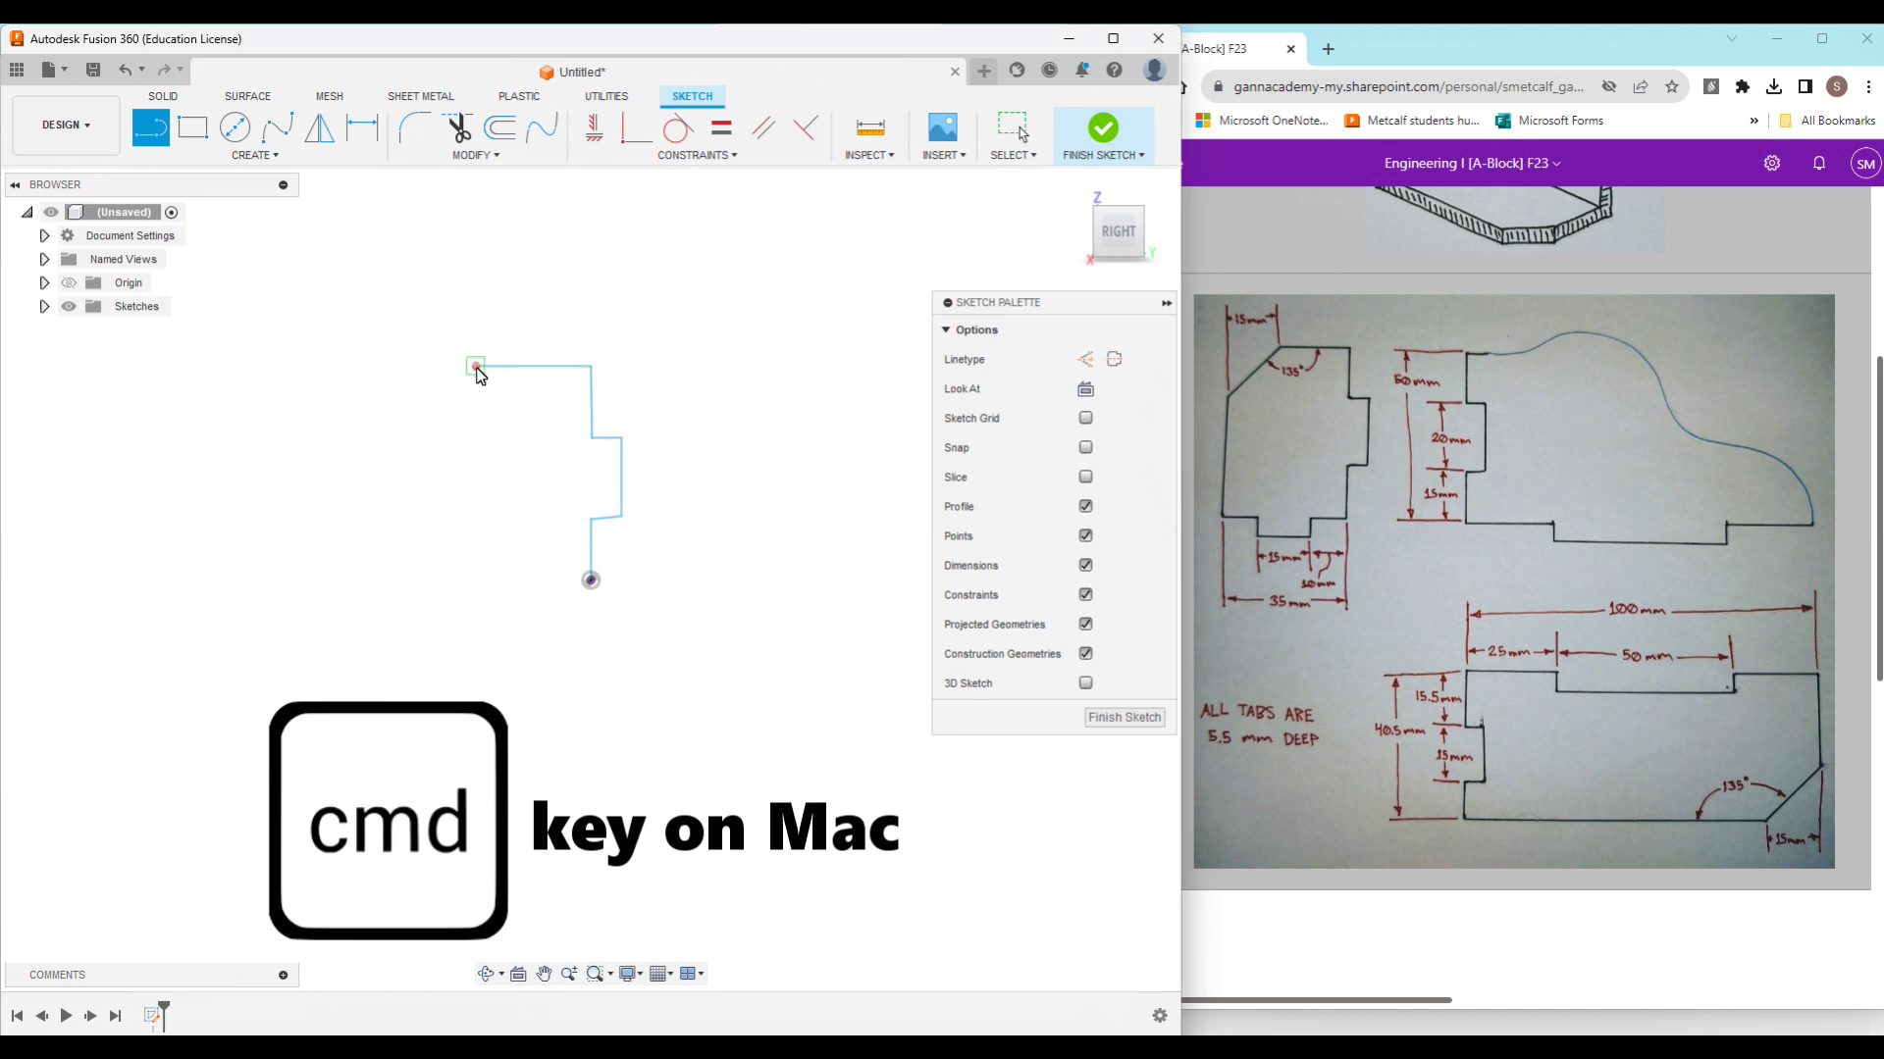
ctrl+click(410, 422)
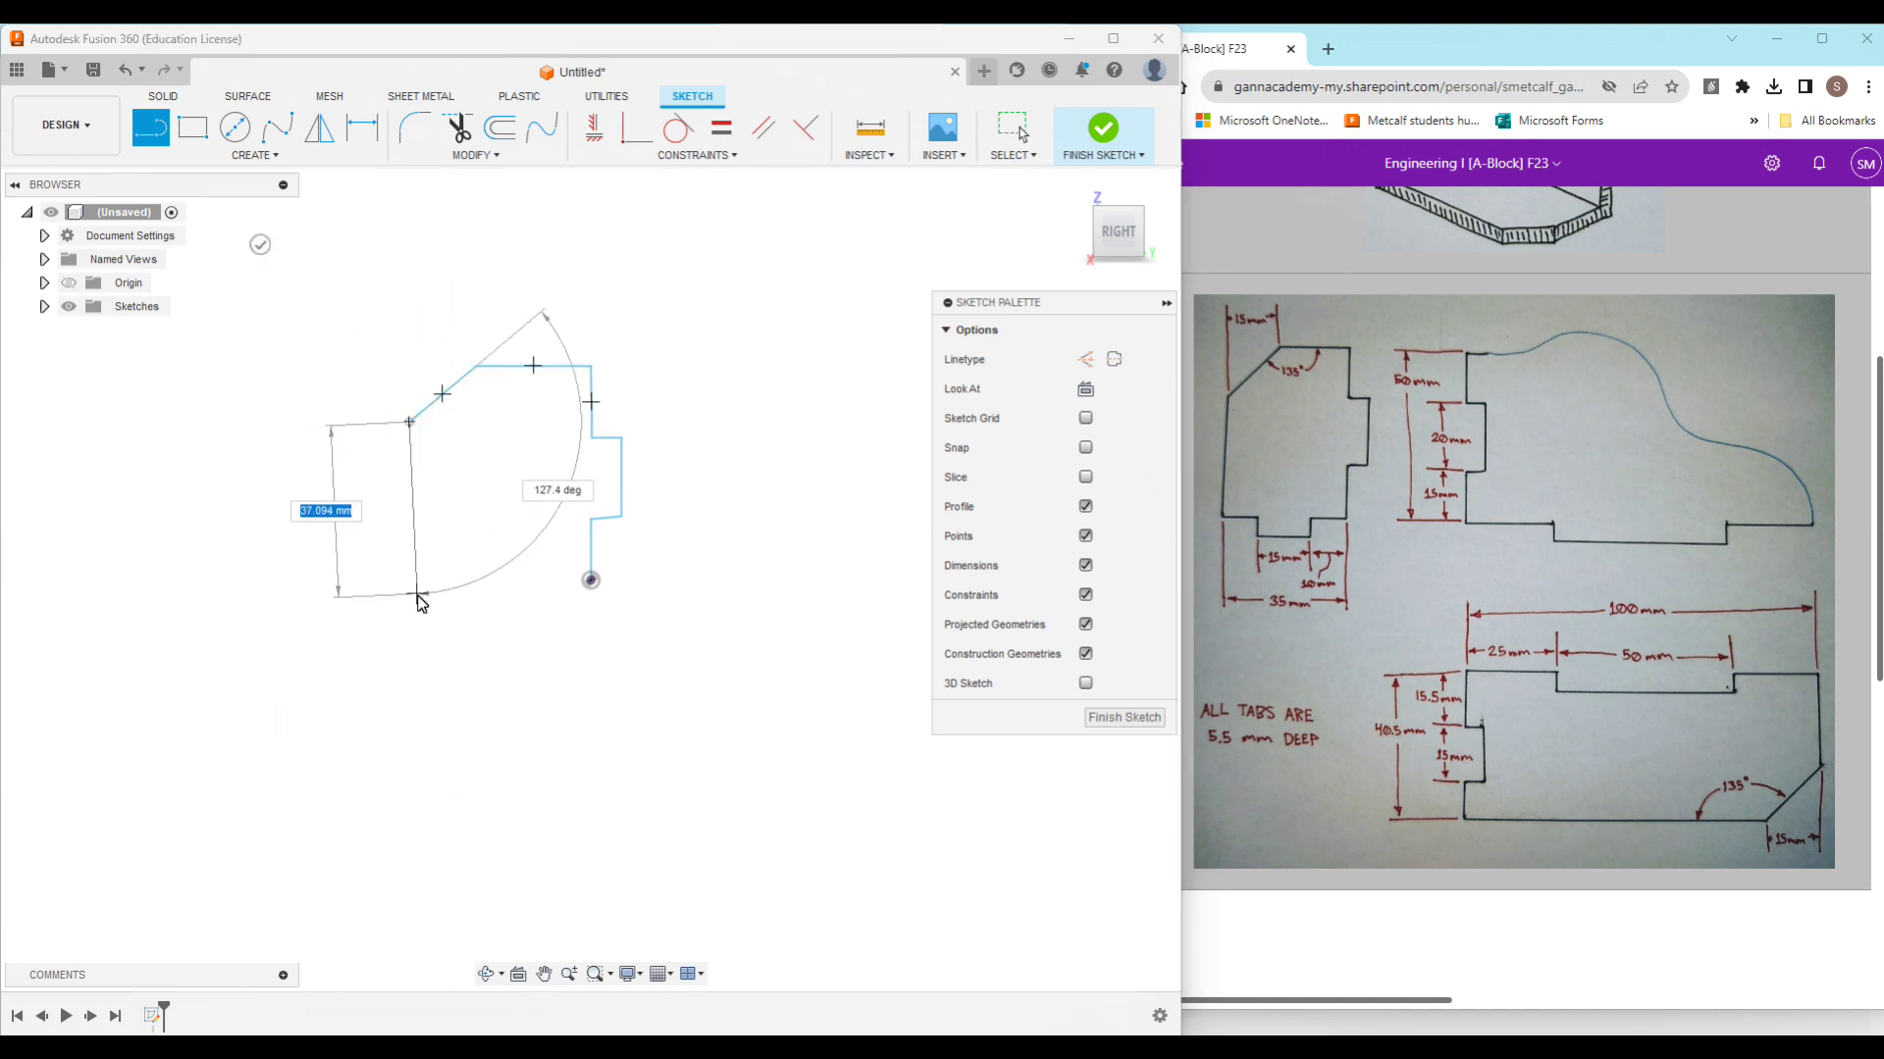
Step: Close the outline back at the origin with the left edge and a bottom edge that has a downward tab
ctrl+click(414, 575)
click(472, 575)
click(473, 617)
click(536, 618)
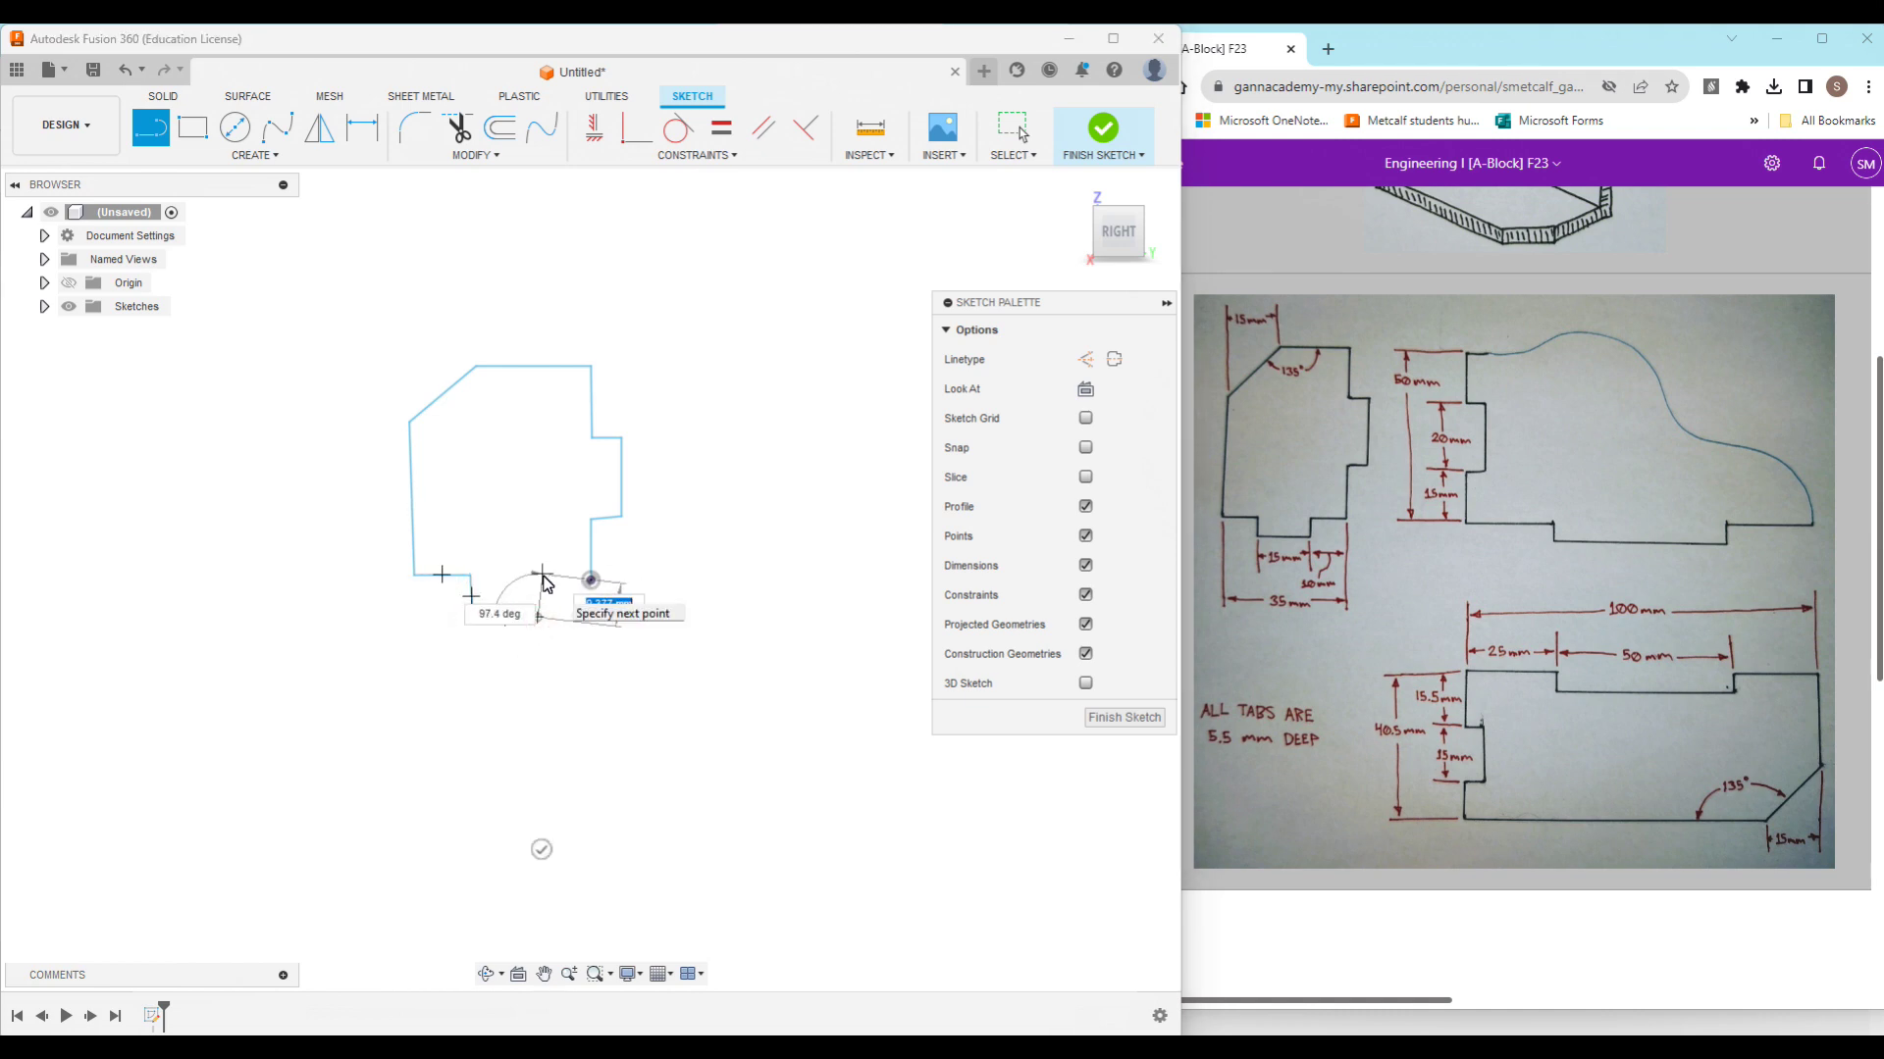
click(543, 574)
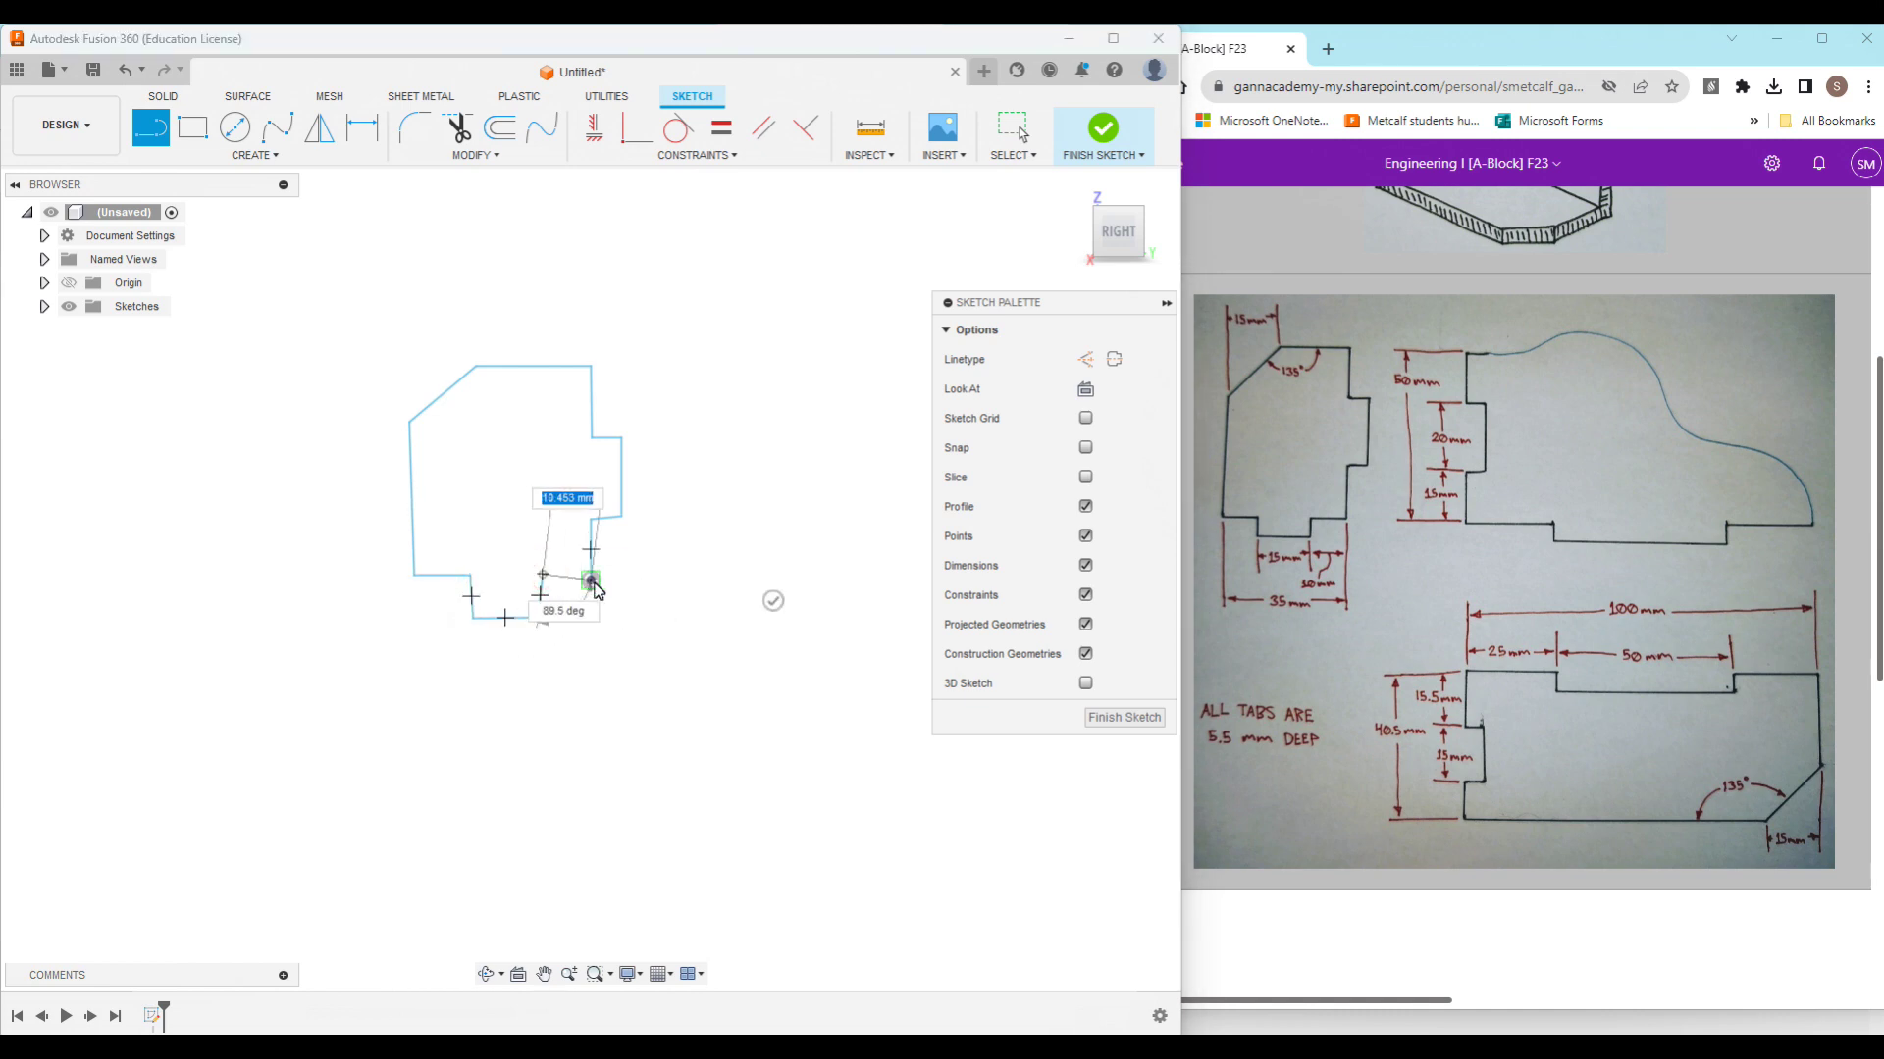
click(592, 581)
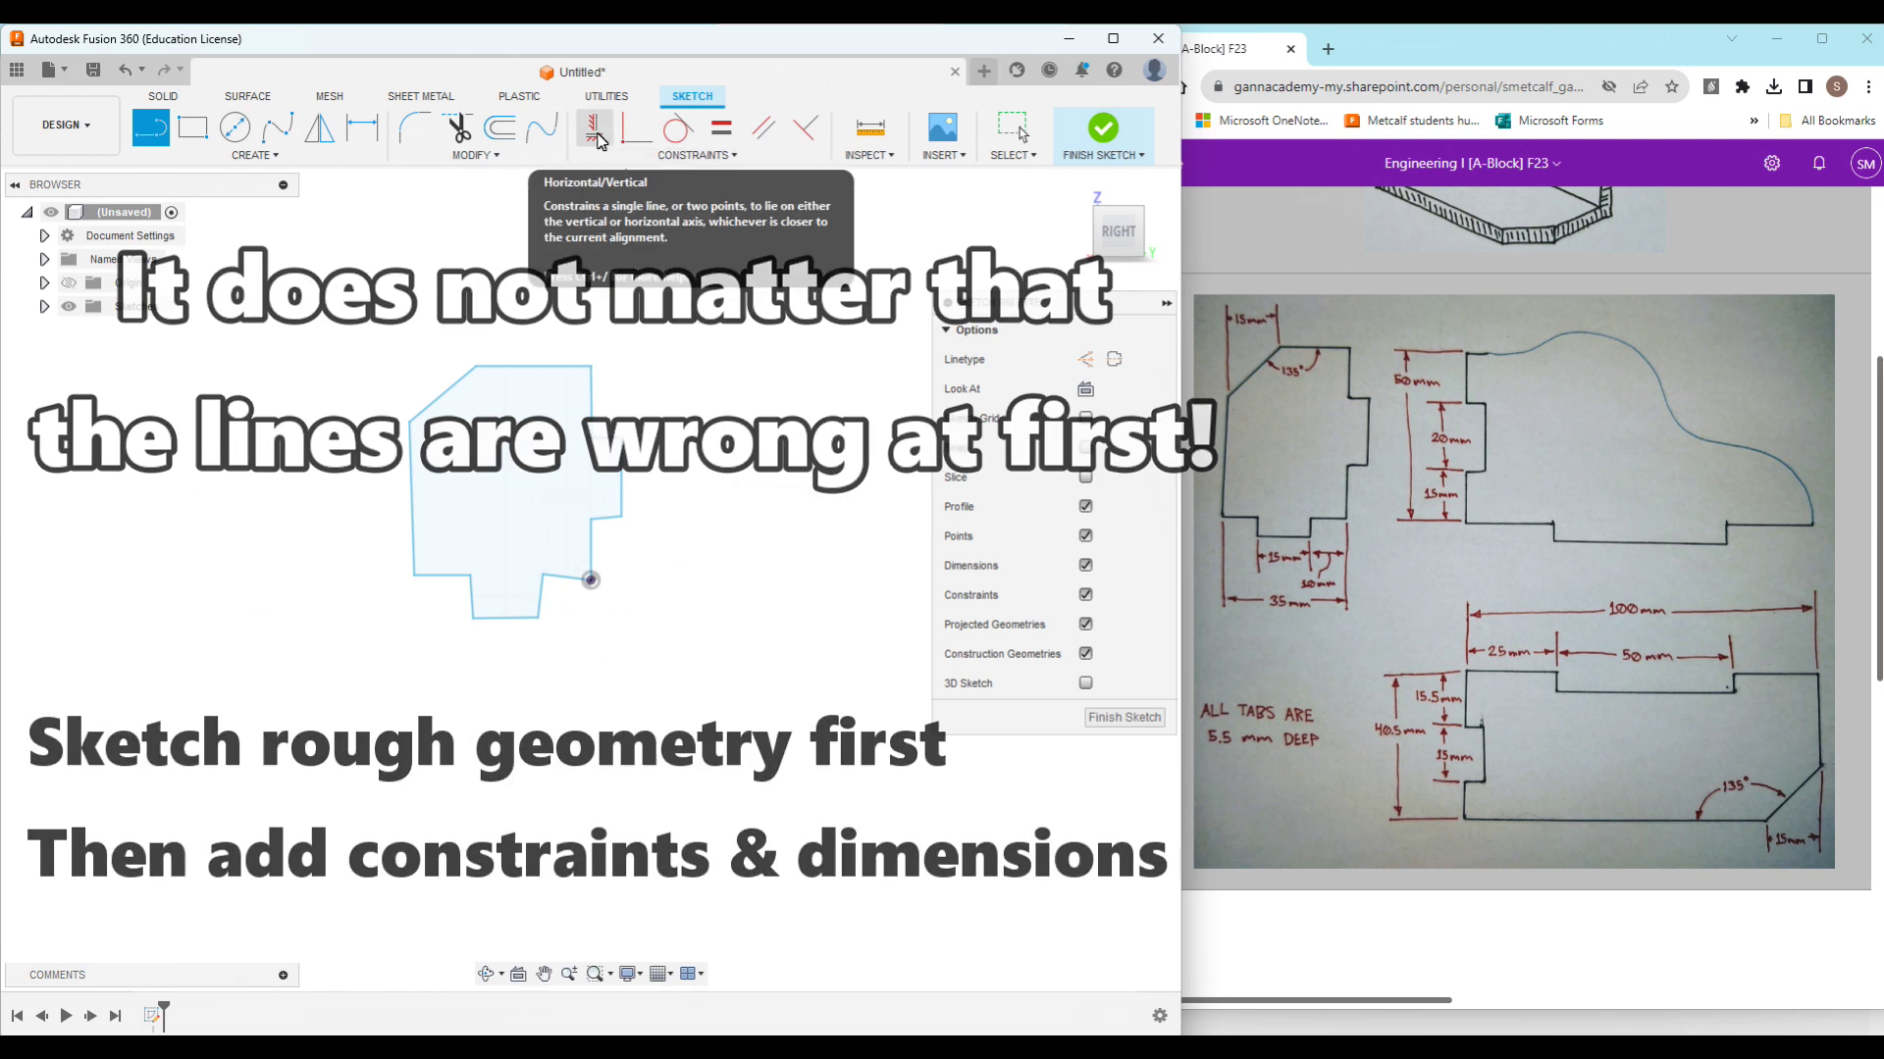
Step: Apply Horizontal/Vertical constraints to every line of the outline except the angled corner
click(596, 136)
click(569, 366)
click(591, 412)
click(607, 438)
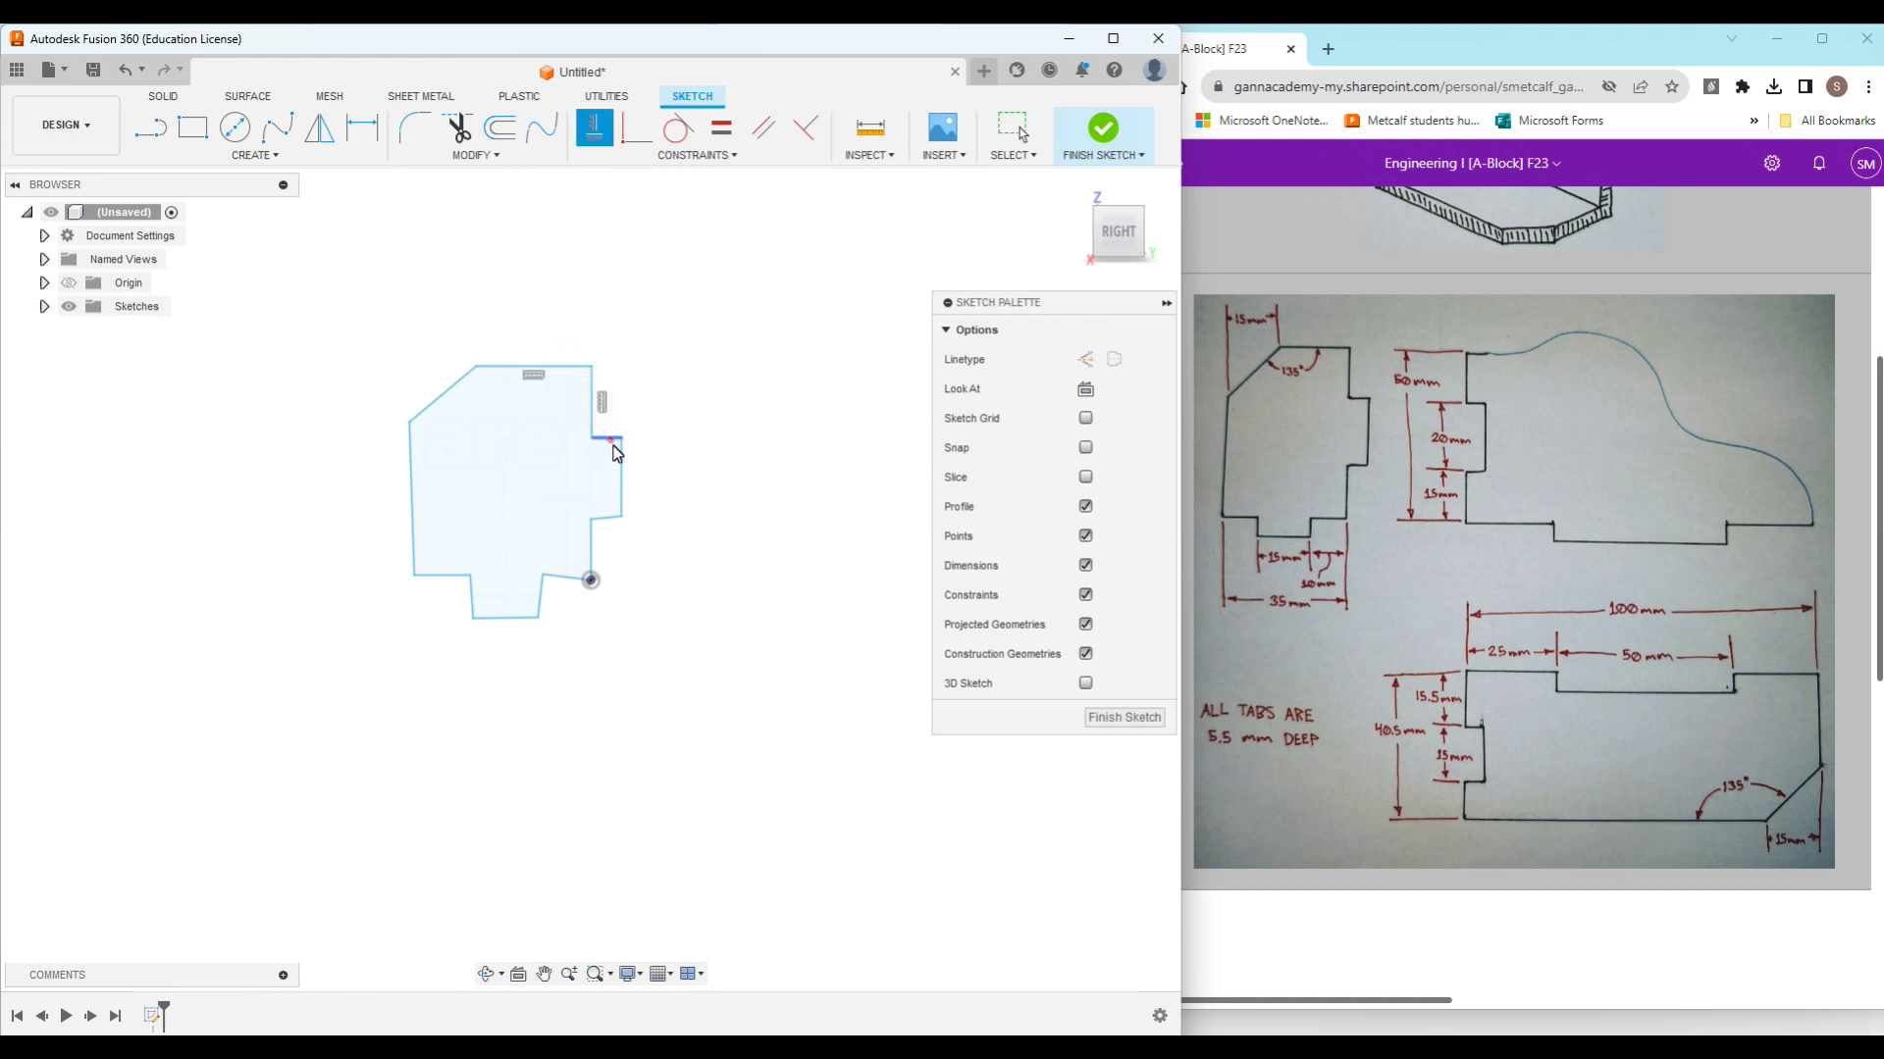
click(621, 480)
click(606, 515)
click(594, 551)
click(564, 579)
click(509, 619)
click(471, 598)
click(443, 576)
click(419, 531)
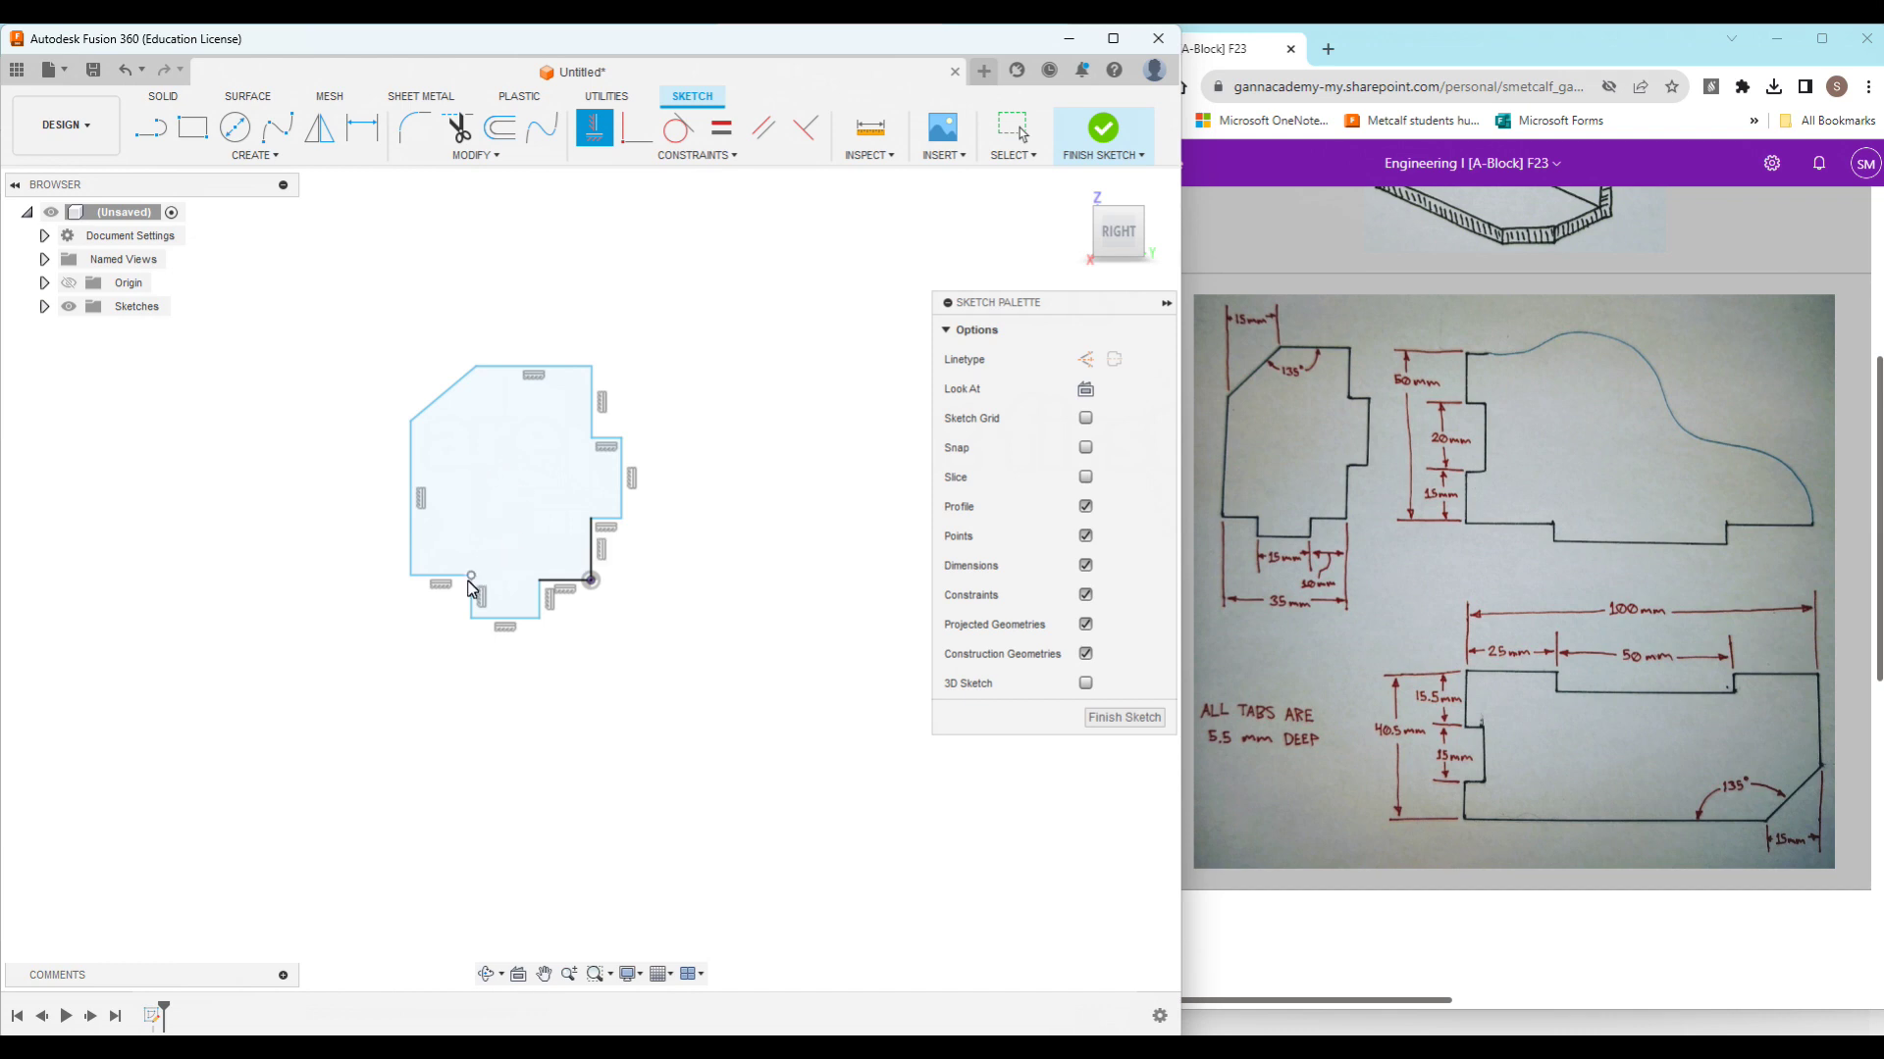
Step: Align the corner points on both sides of the bottom tab horizontally and those of the right tab vertically
click(470, 579)
click(538, 581)
click(592, 524)
click(593, 438)
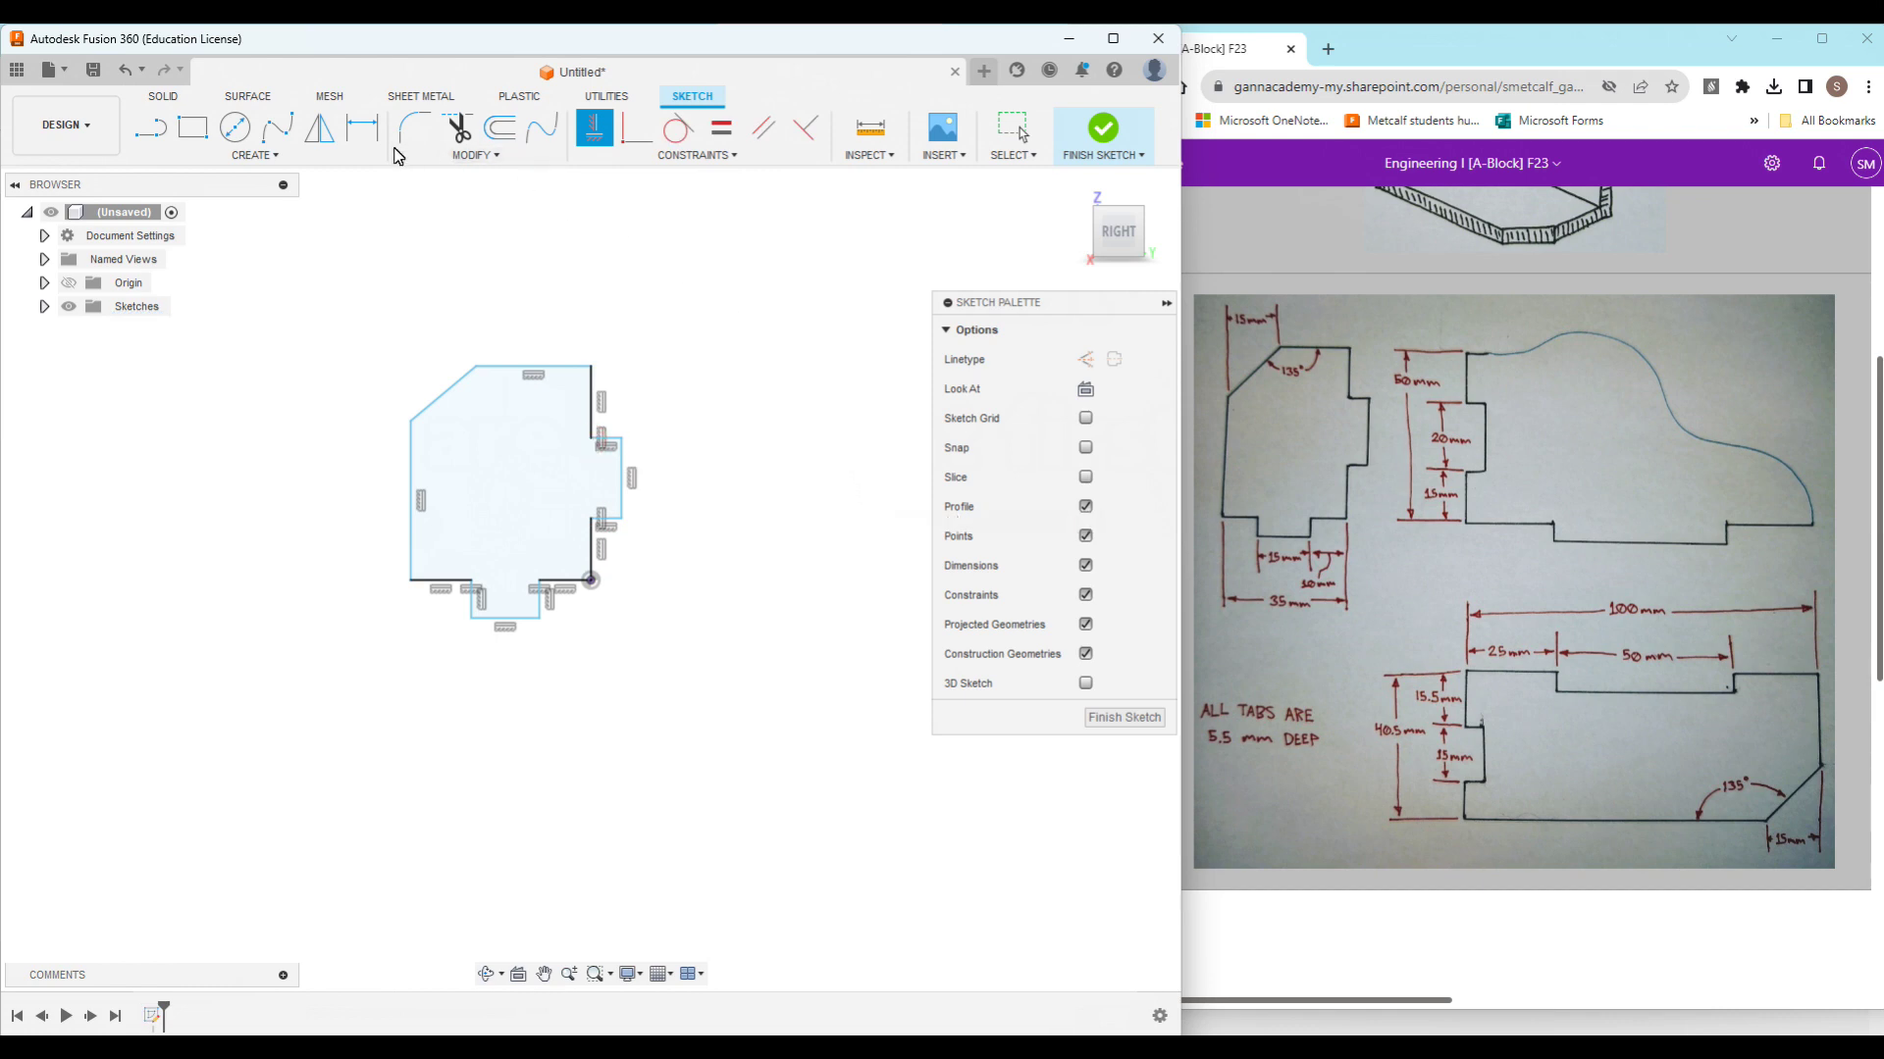
Step: Dimension the bottom tab 10 mm from the origin corner and 15 mm wide
click(362, 128)
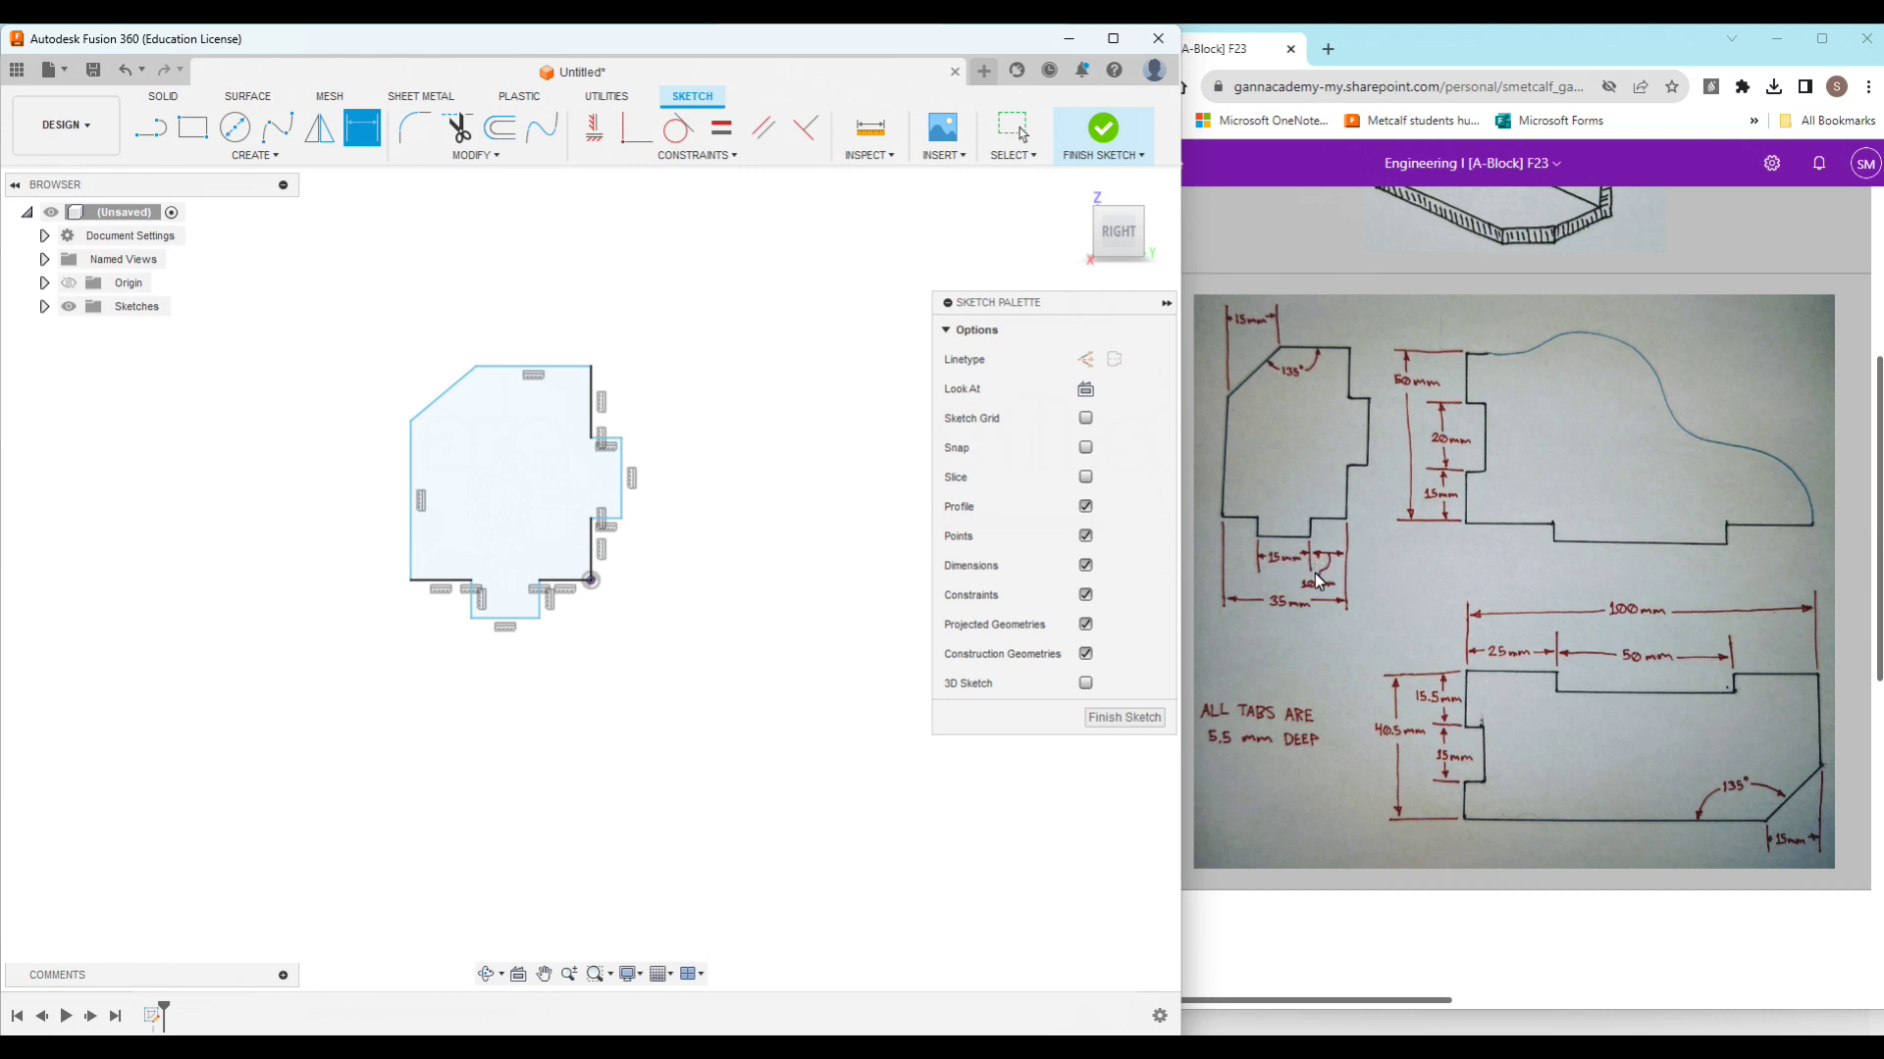
click(540, 611)
click(591, 581)
click(595, 659)
text(10)
key(Return)
click(509, 620)
click(505, 662)
text(15)
key(Return)
Step: Dimension the overall width of the side piece as 35 mm, excluding the right tab
click(591, 581)
click(550, 731)
text(35)
key(Return)
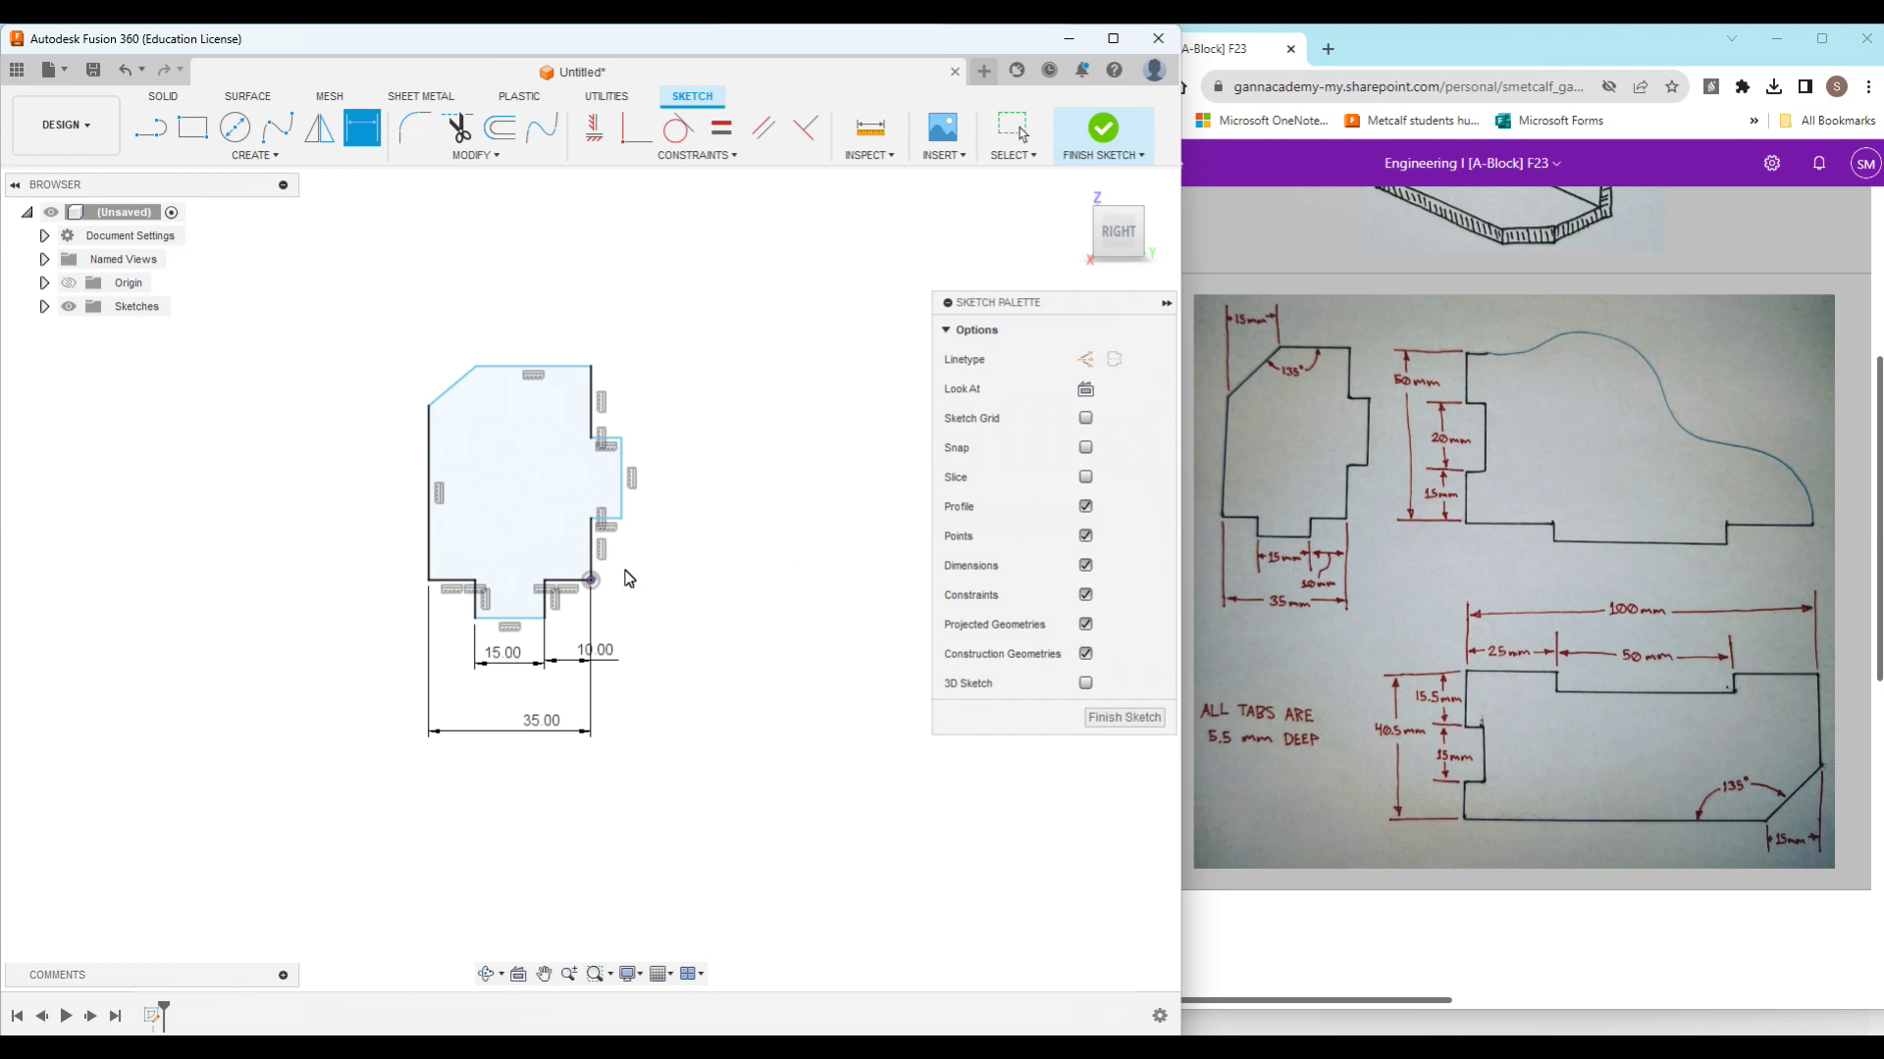
Step: Dimension the edge below the right tab as 15 mm and the tab's height as 20 mm
click(590, 554)
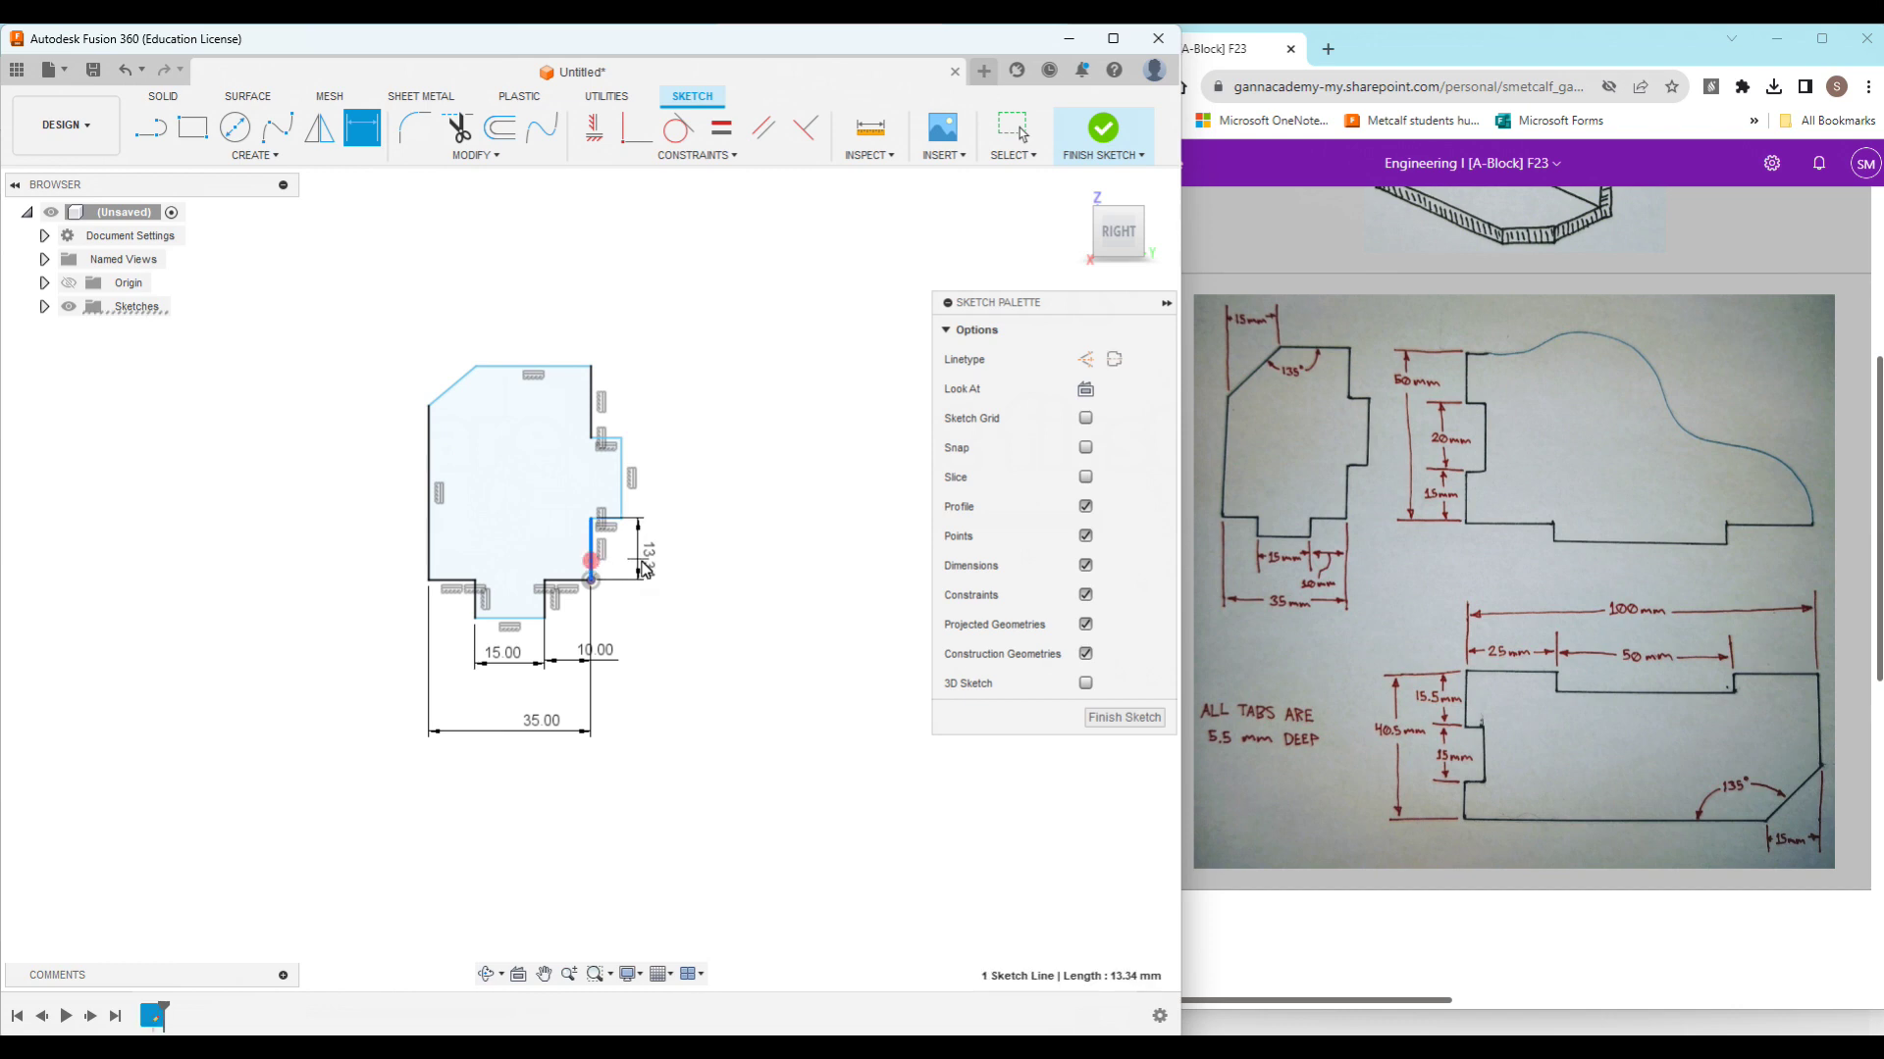
click(645, 567)
text(15)
key(Return)
click(621, 476)
click(665, 500)
text(20)
key(Return)
Step: Dimension the overall height from the origin to the upper right corner as 50 mm
click(590, 579)
click(590, 365)
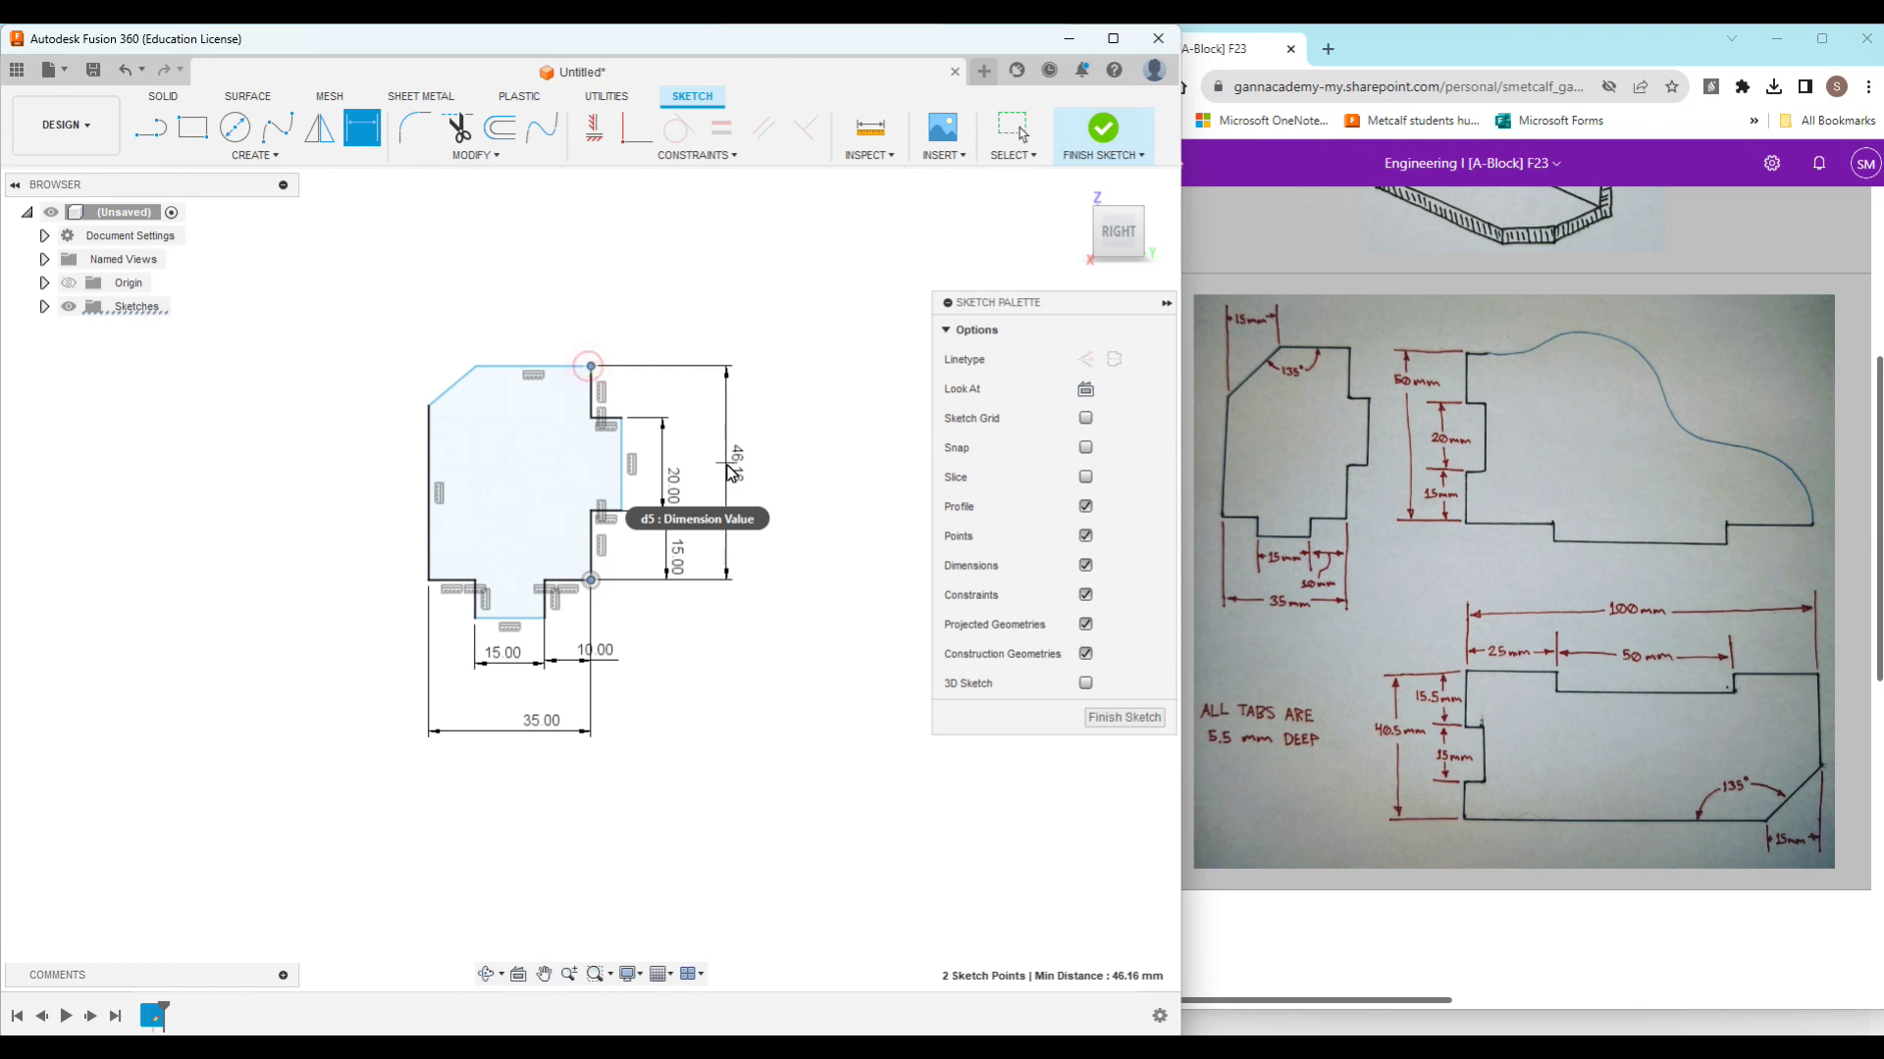
click(729, 471)
text(50)
key(Return)
Step: Dimension the angled corner at 135 degrees to the top edge and 15 mm in horizontal width
click(550, 348)
click(463, 376)
click(520, 395)
text(135)
key(Return)
click(428, 416)
click(456, 276)
text(15)
key(Return)
key(Escape)
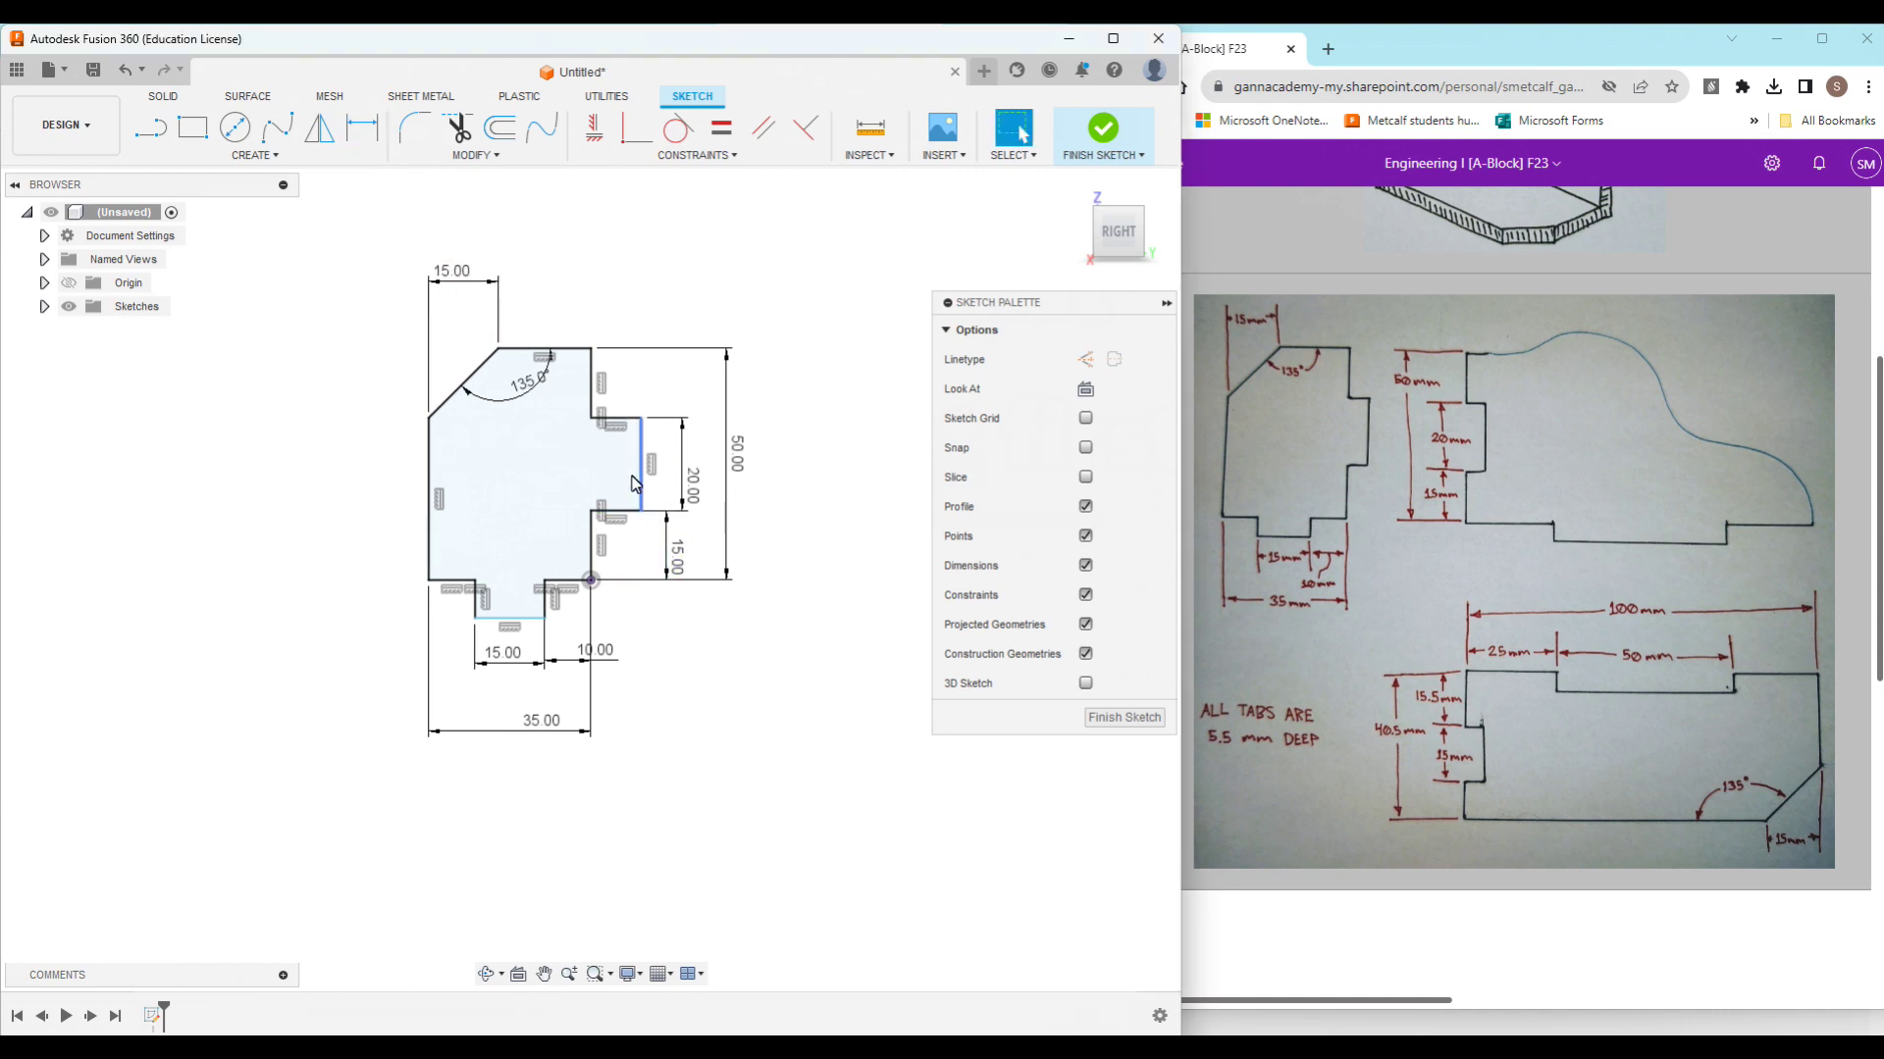
Step: Move the right tab's outer edge inward to change its depth freehand
mouse_move(639, 493)
mouse_down()
mouse_move(613, 496)
mouse_move(630, 497)
mouse_up()
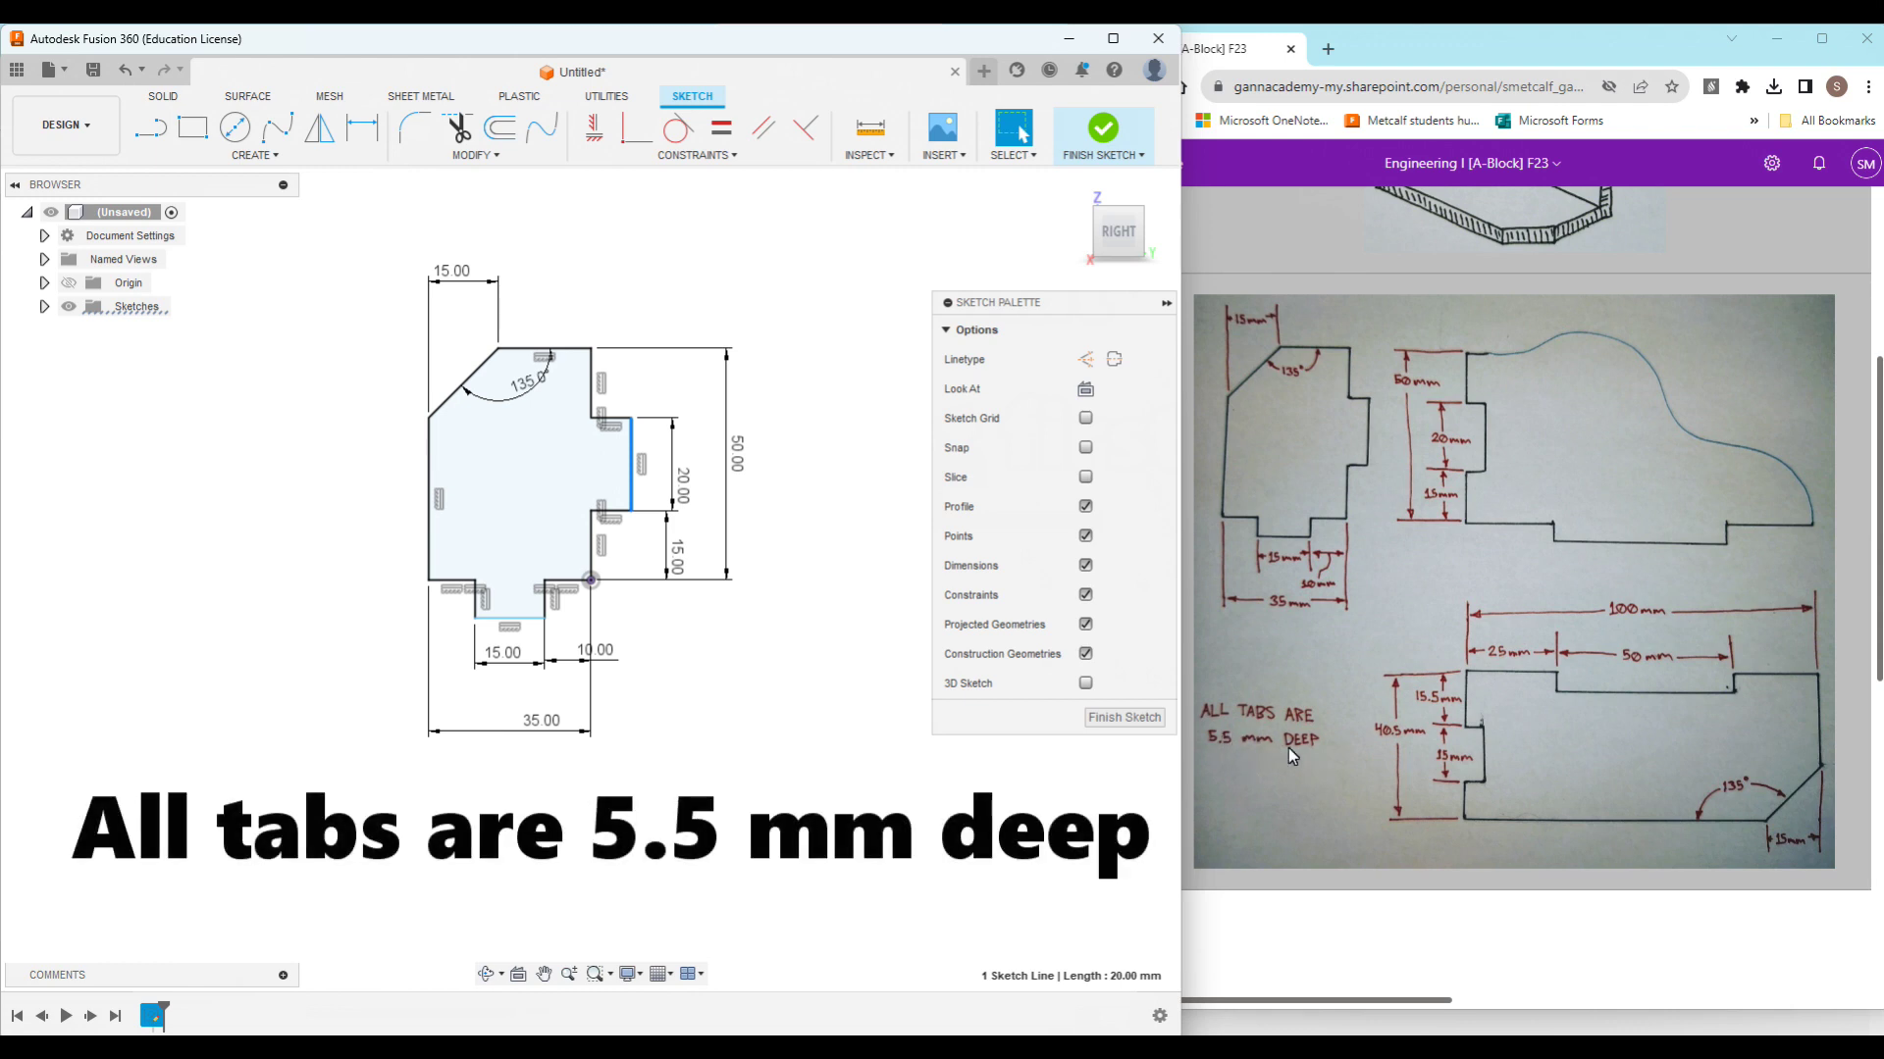
click(708, 710)
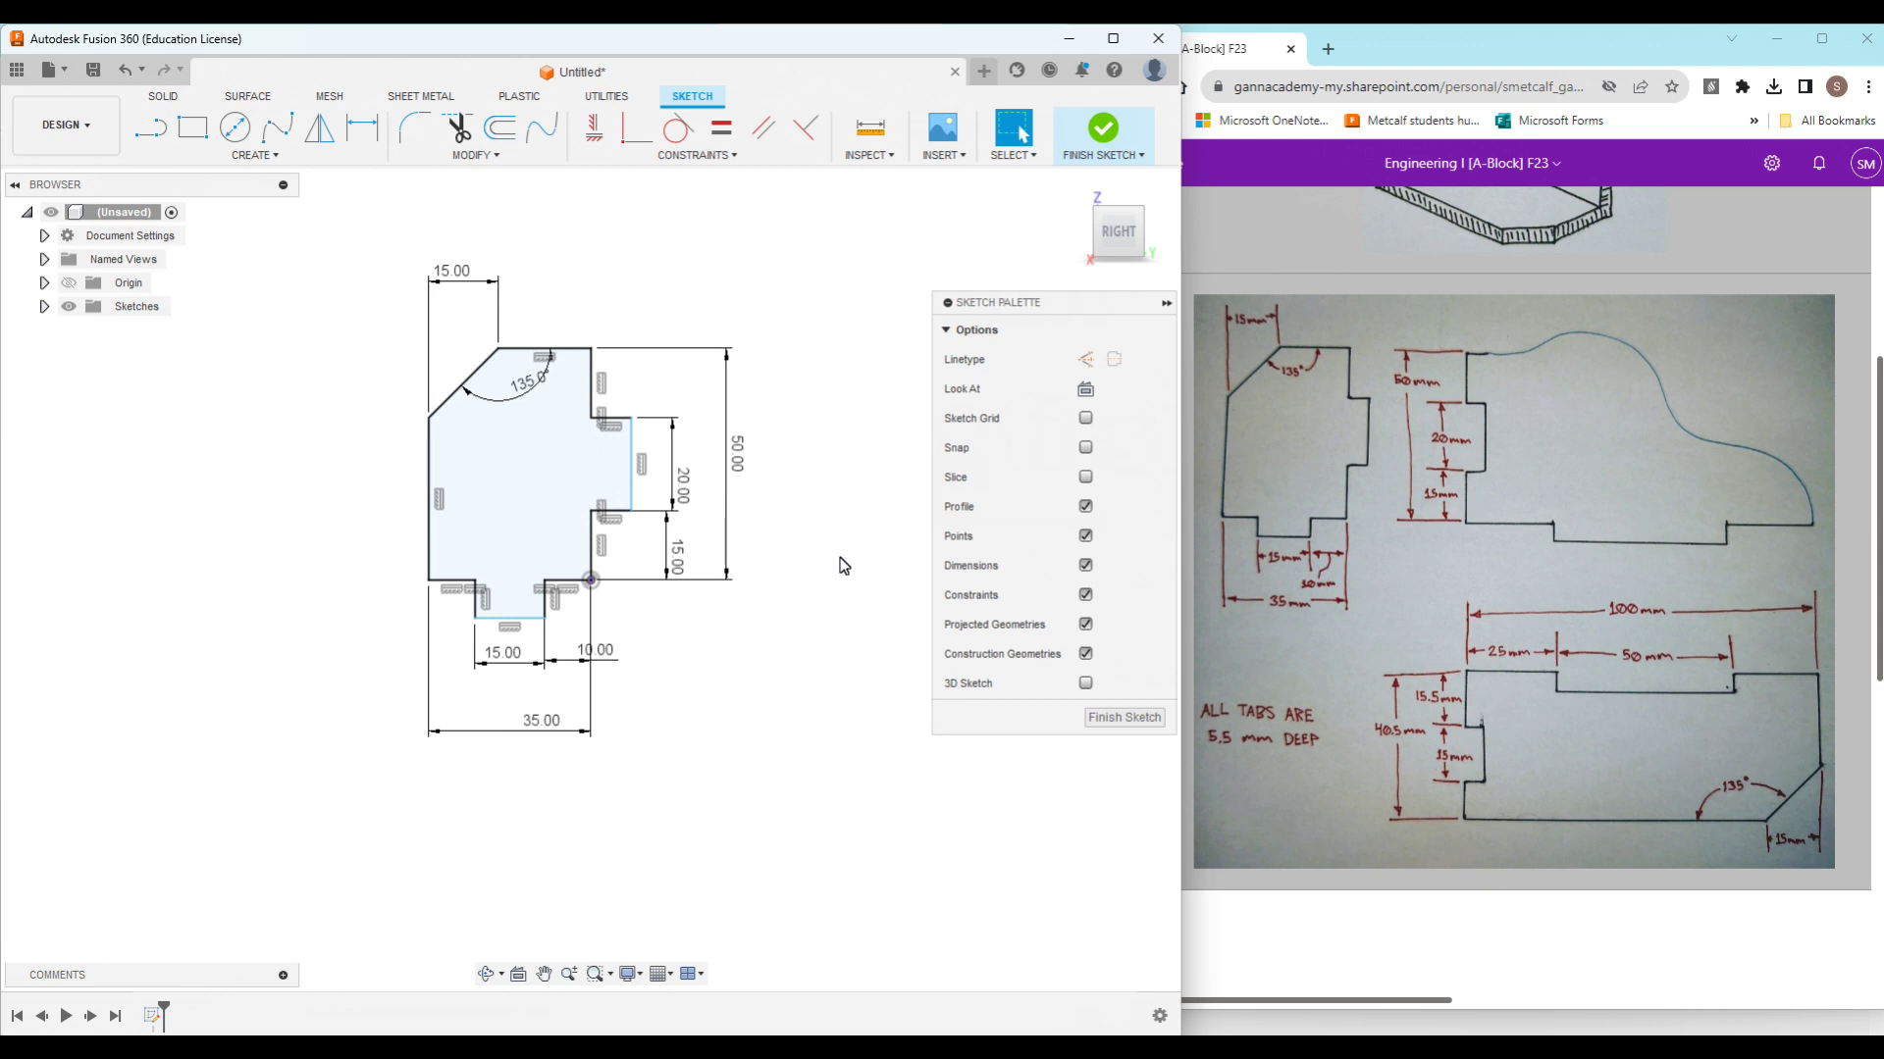
drag(631, 487, 627, 488)
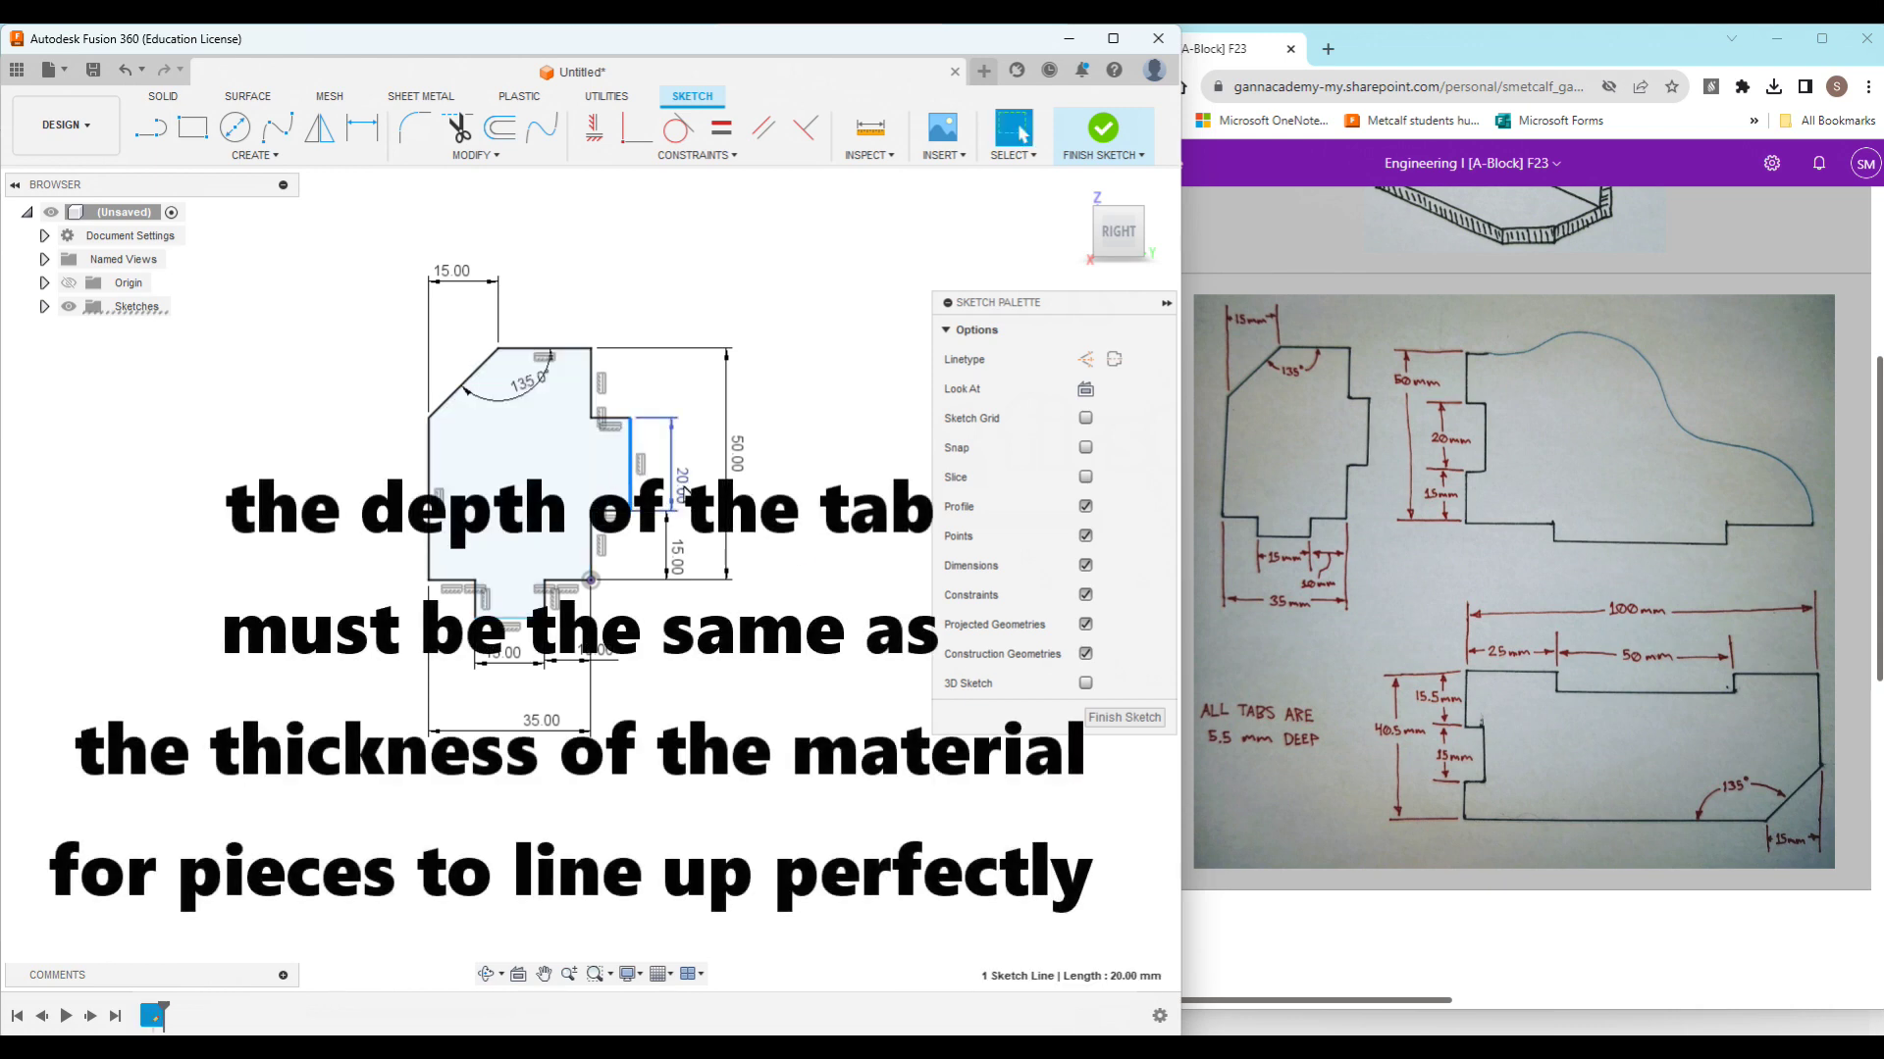
click(781, 528)
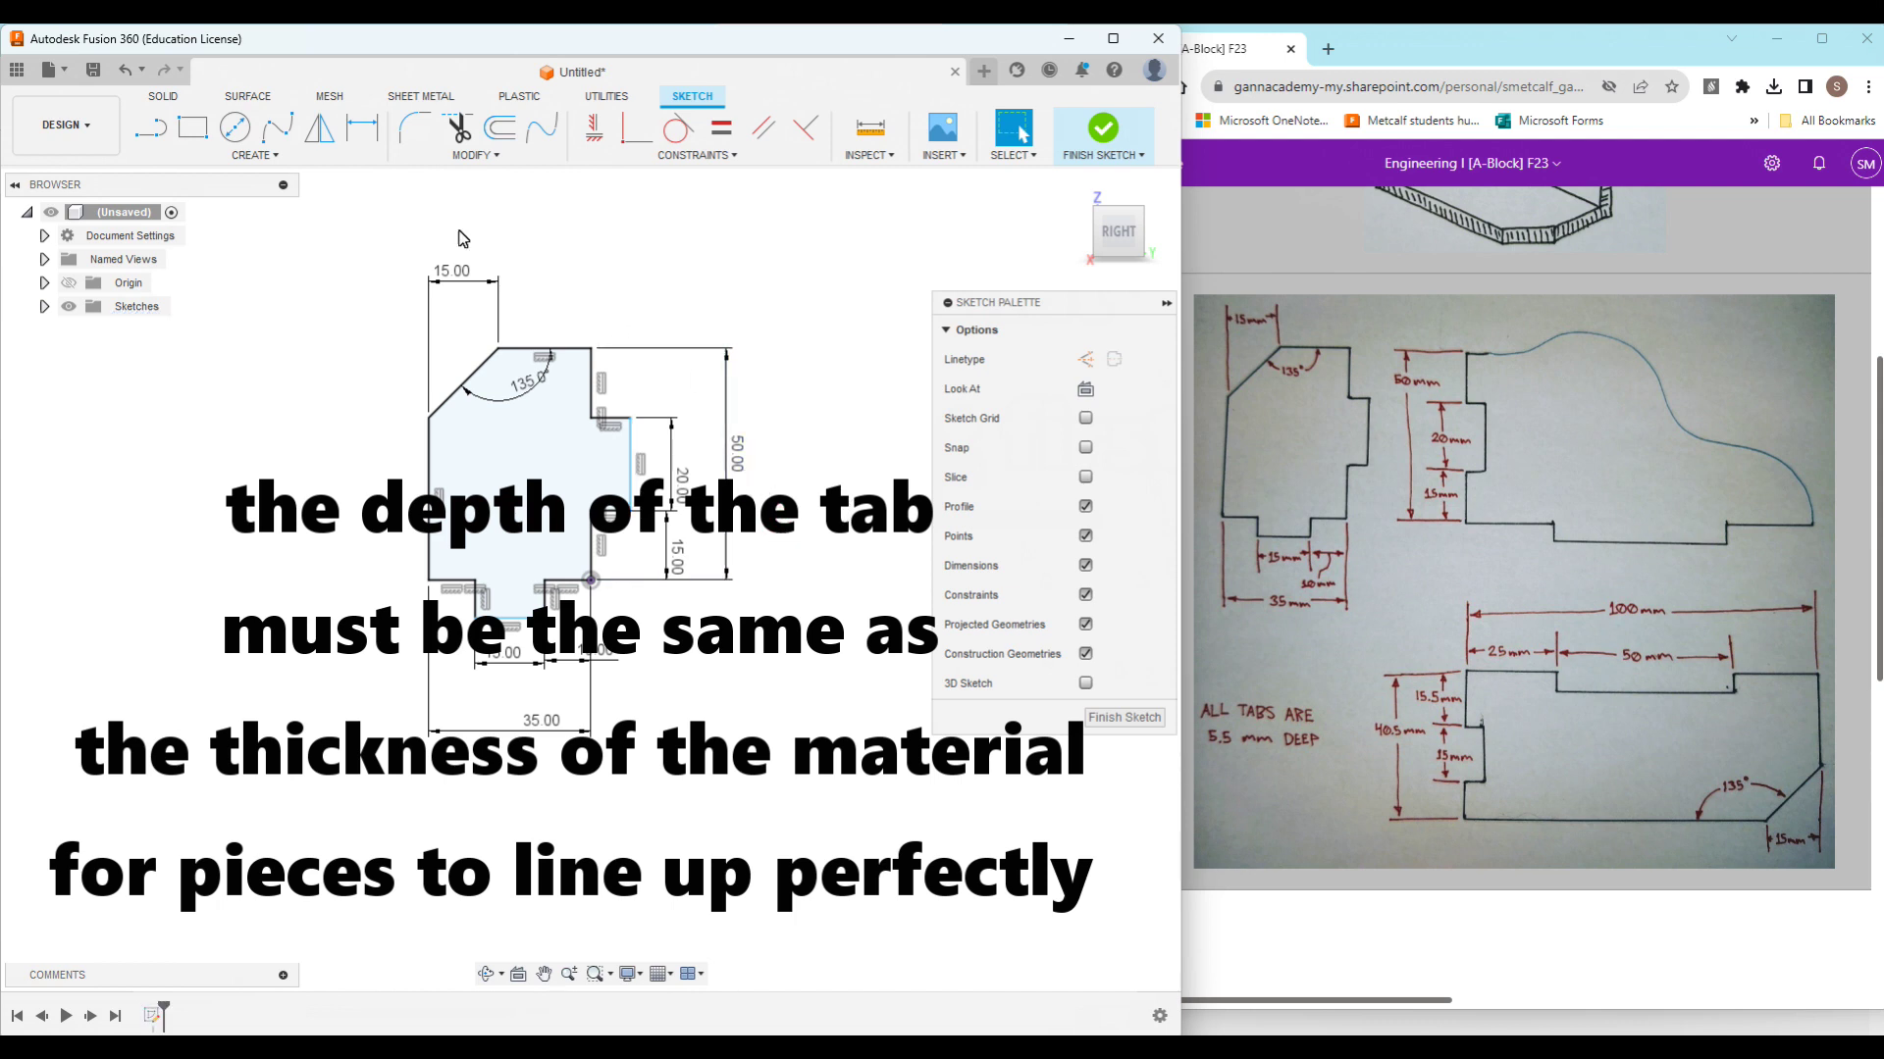
Step: Dimension the right tab's depth as 5.5 mm
click(362, 127)
click(610, 510)
click(634, 559)
text(5.5)
key(Return)
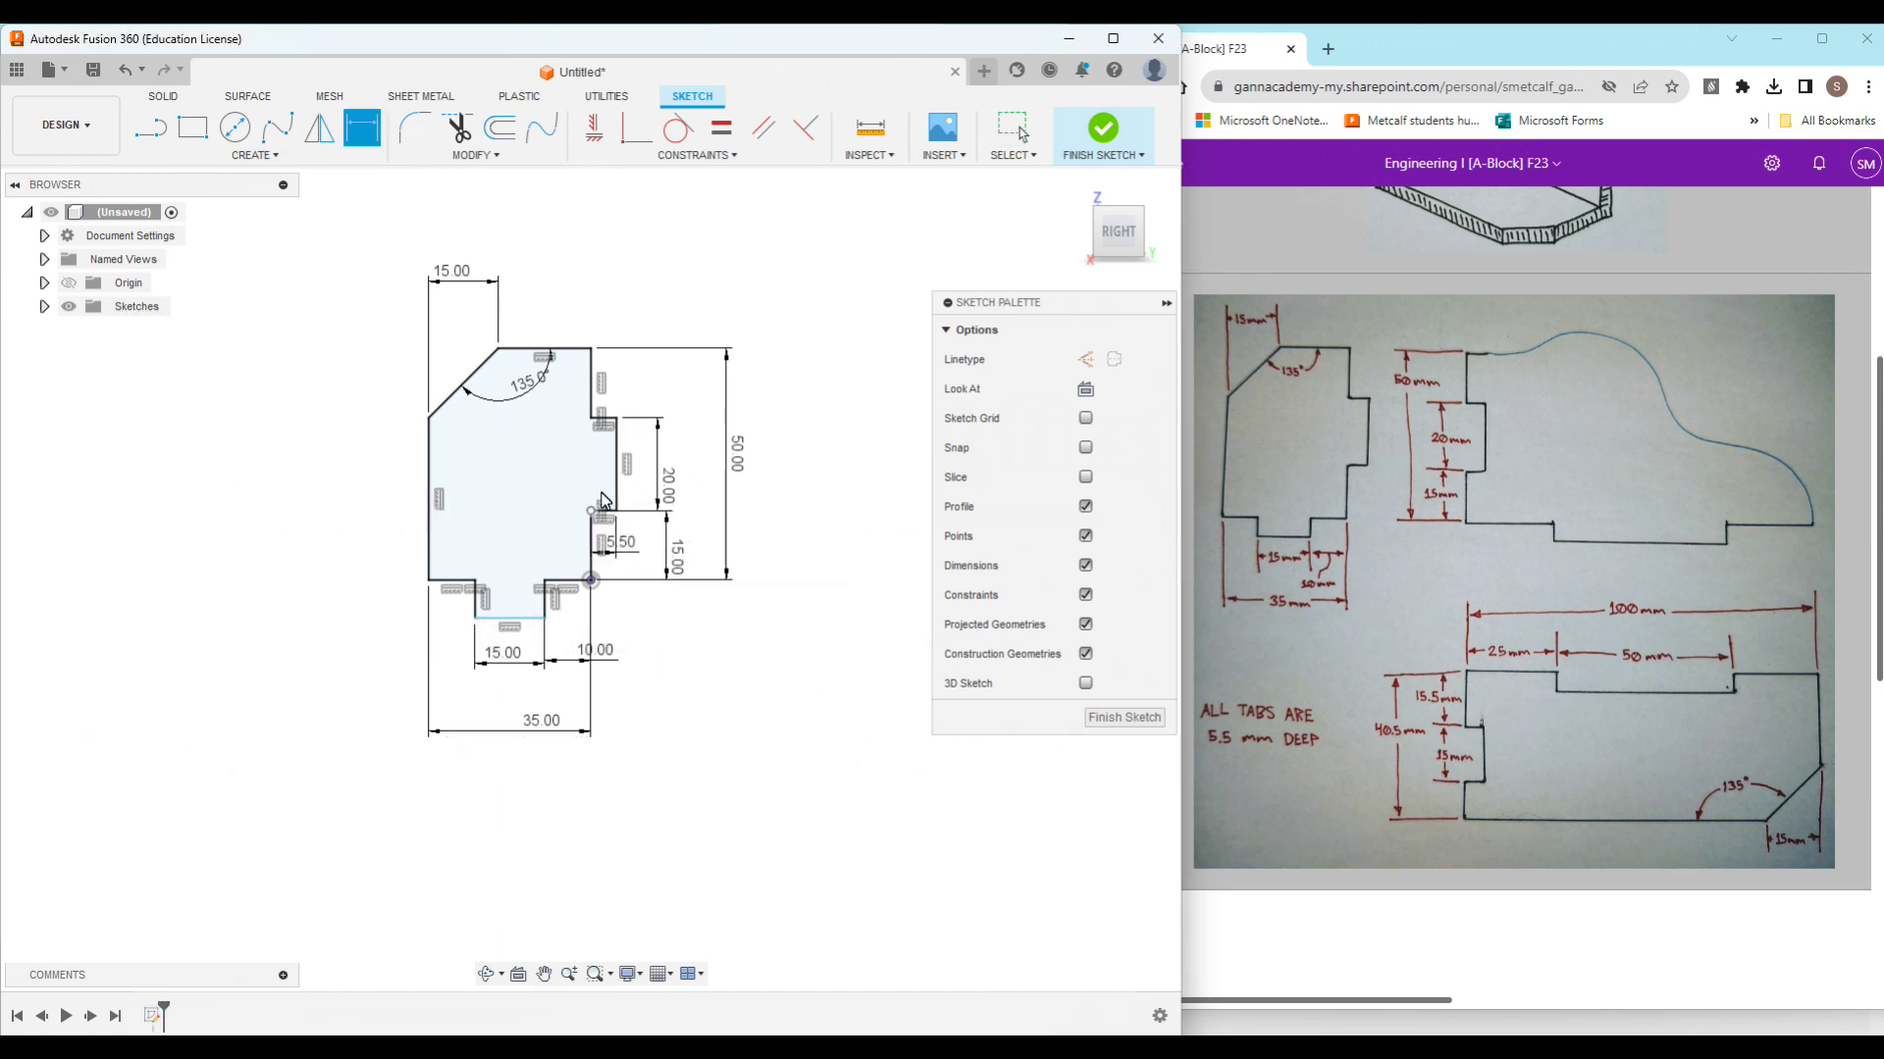
Step: Make the bottom tab as deep as the right tab with an Equal constraint between their short sides
click(724, 131)
click(605, 512)
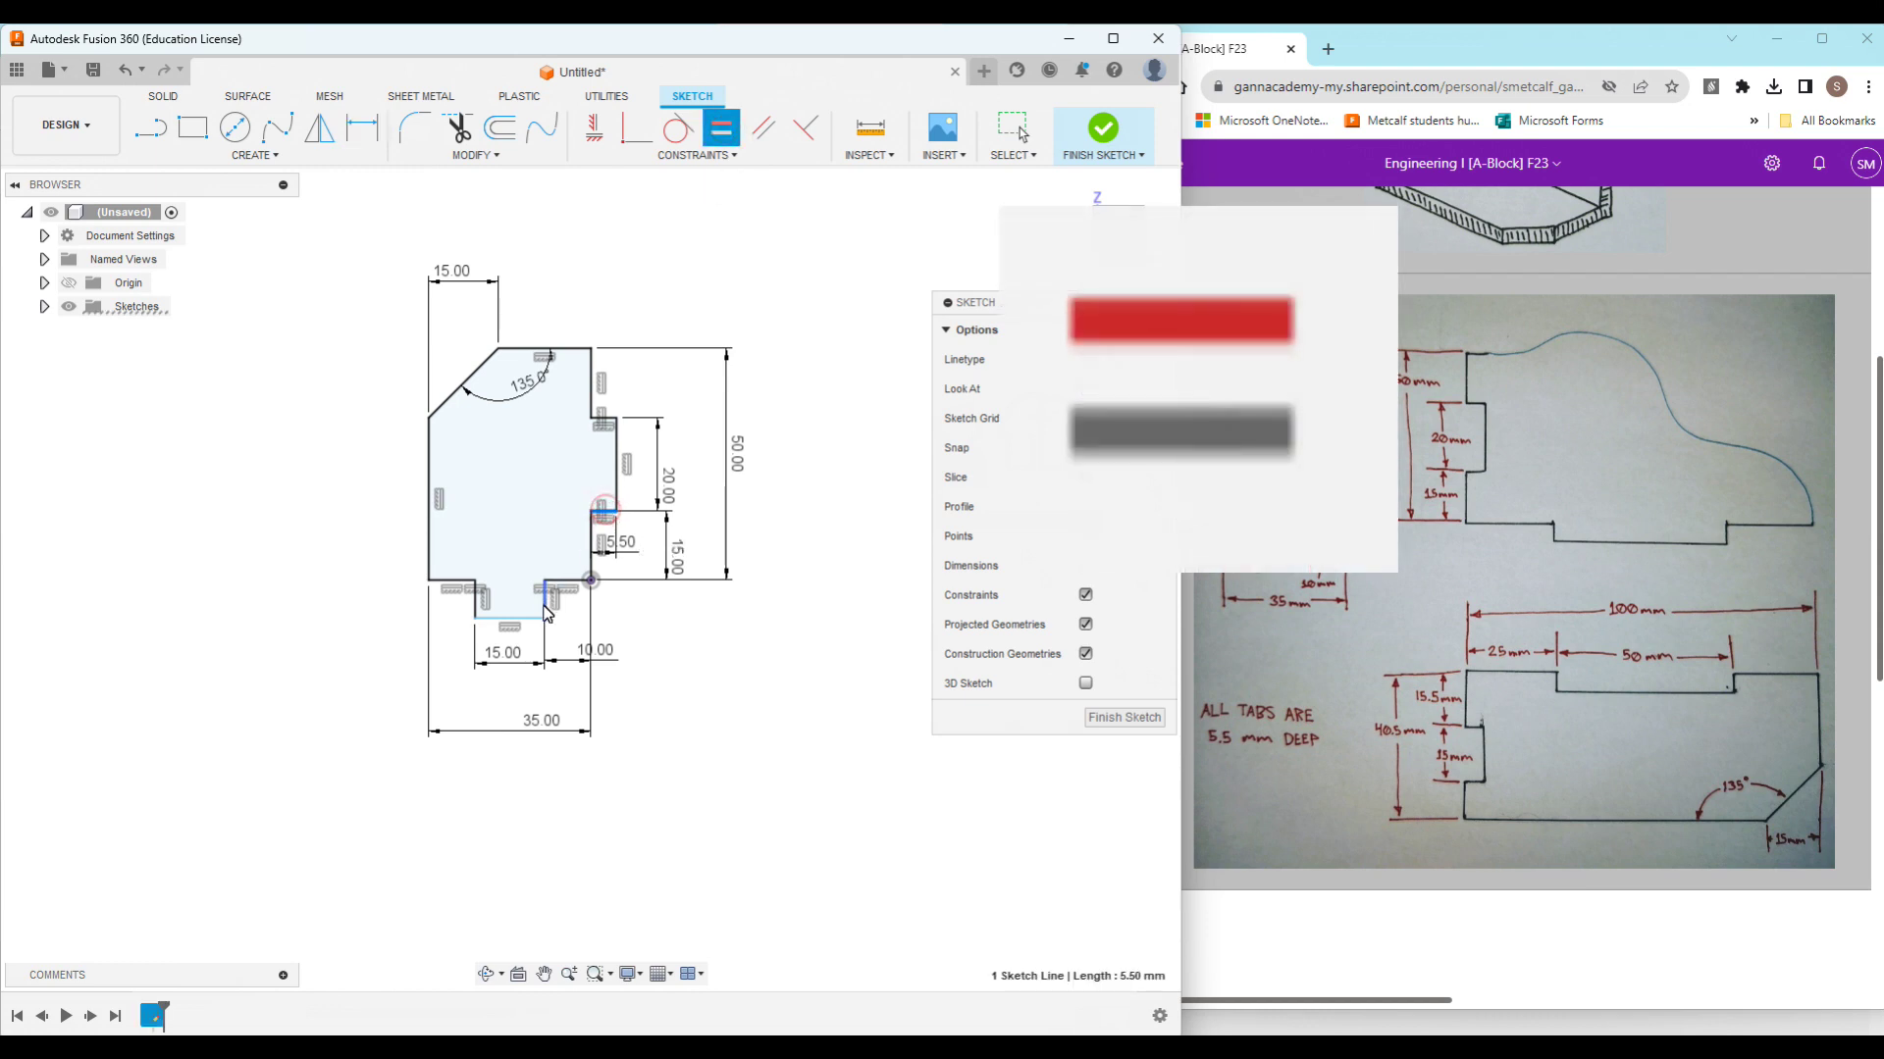
click(545, 606)
key(Escape)
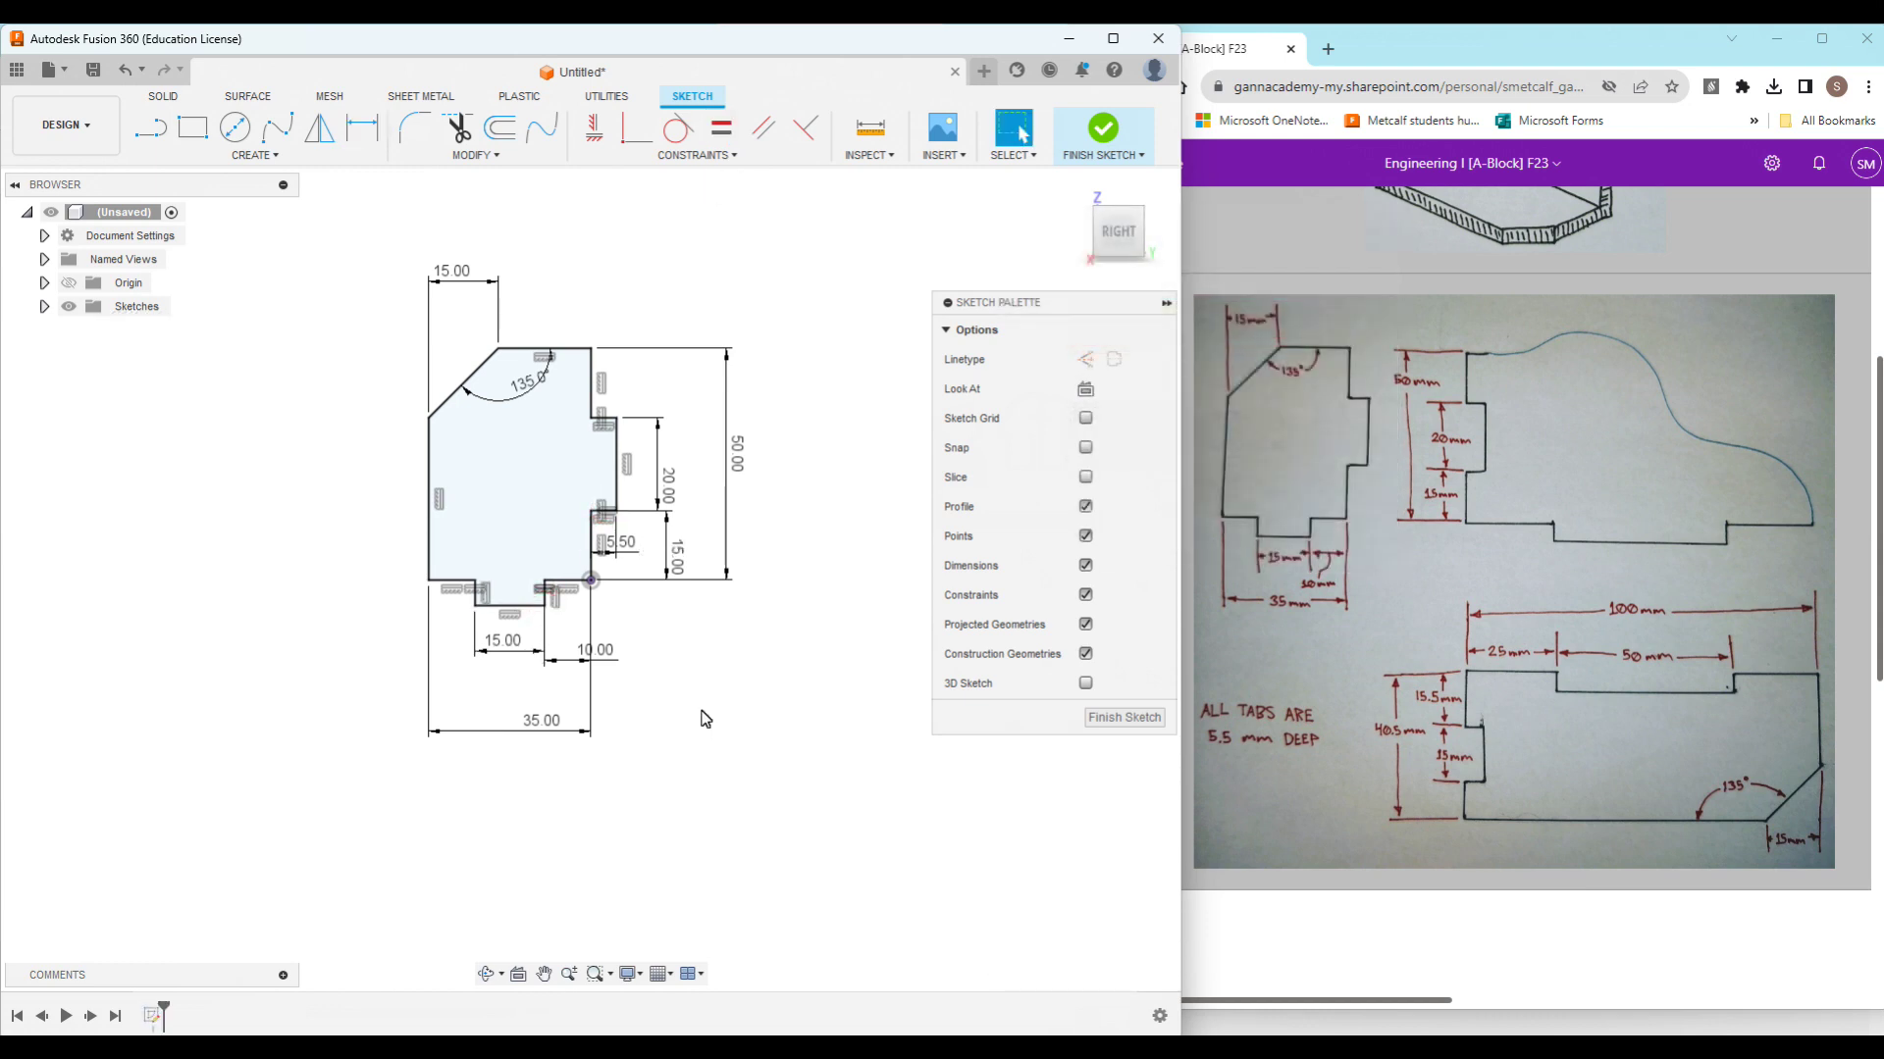
Step: Rename the side piece's sketch to Left Side
click(44, 307)
click(149, 334)
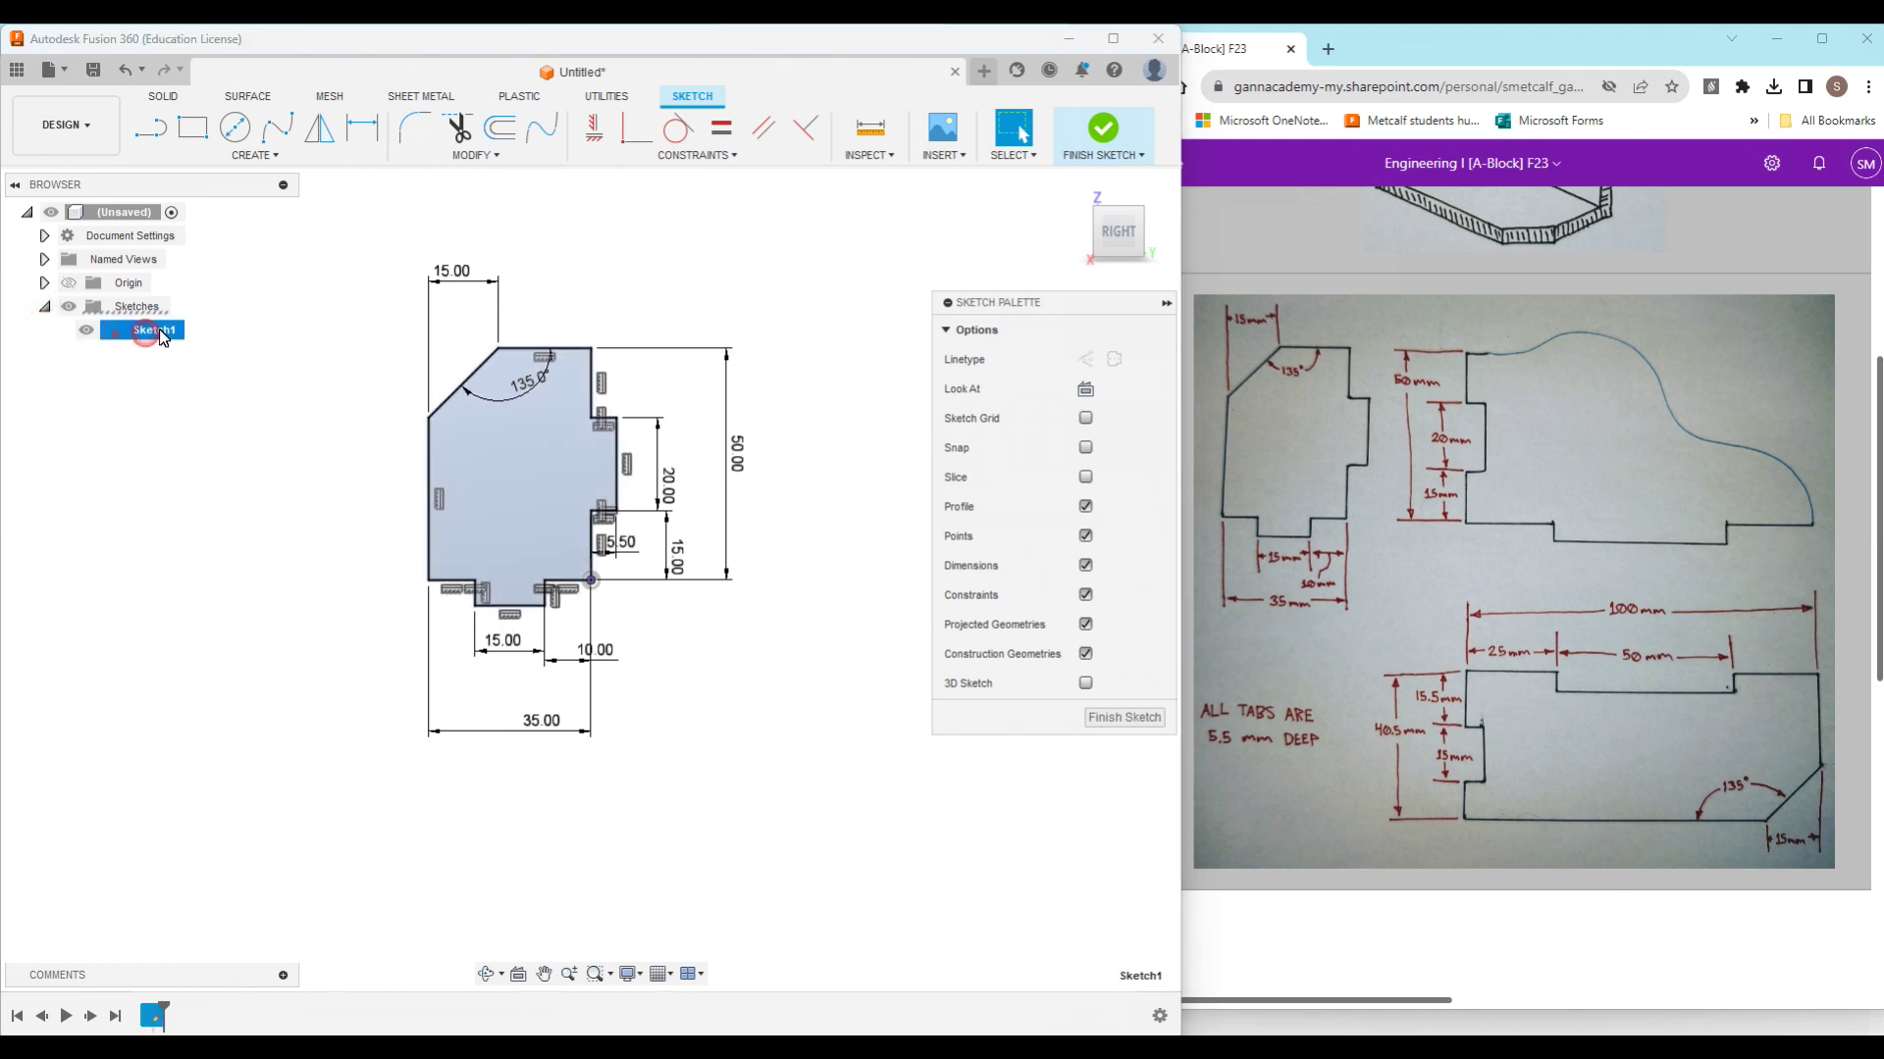
right_click(161, 331)
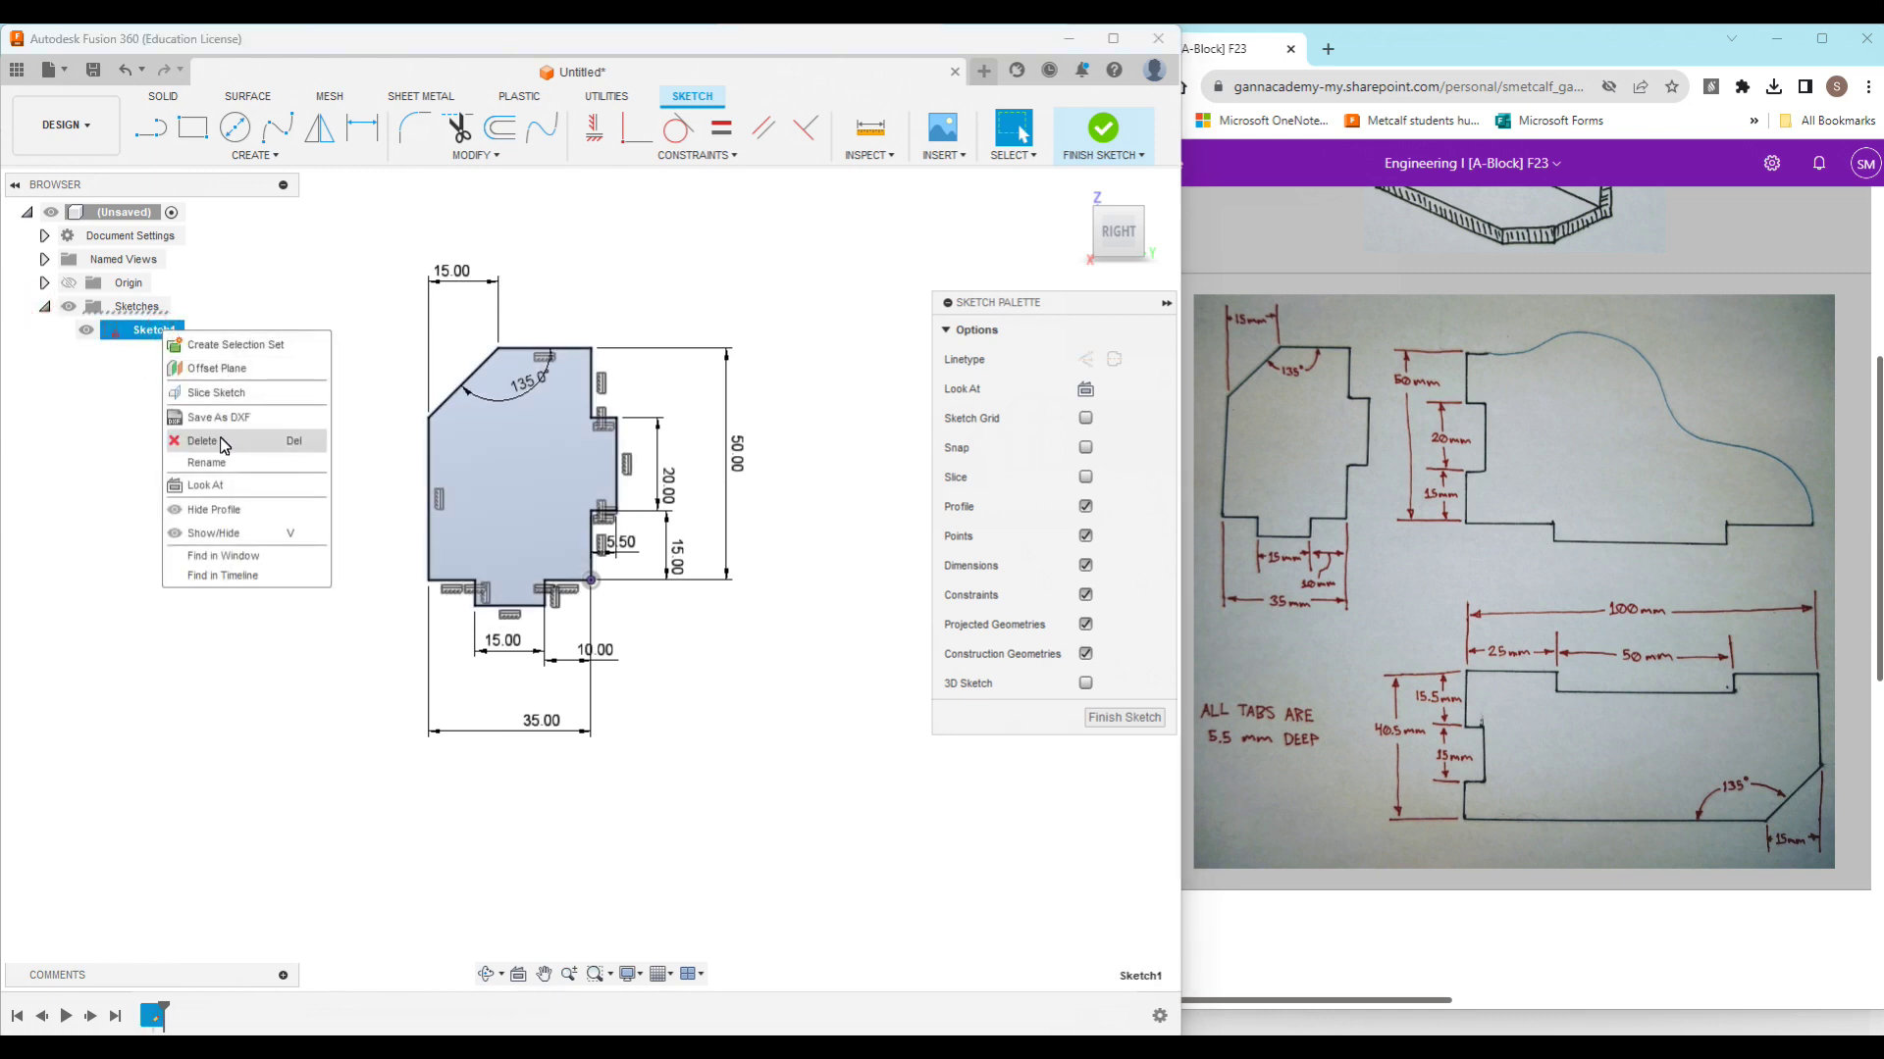
click(239, 460)
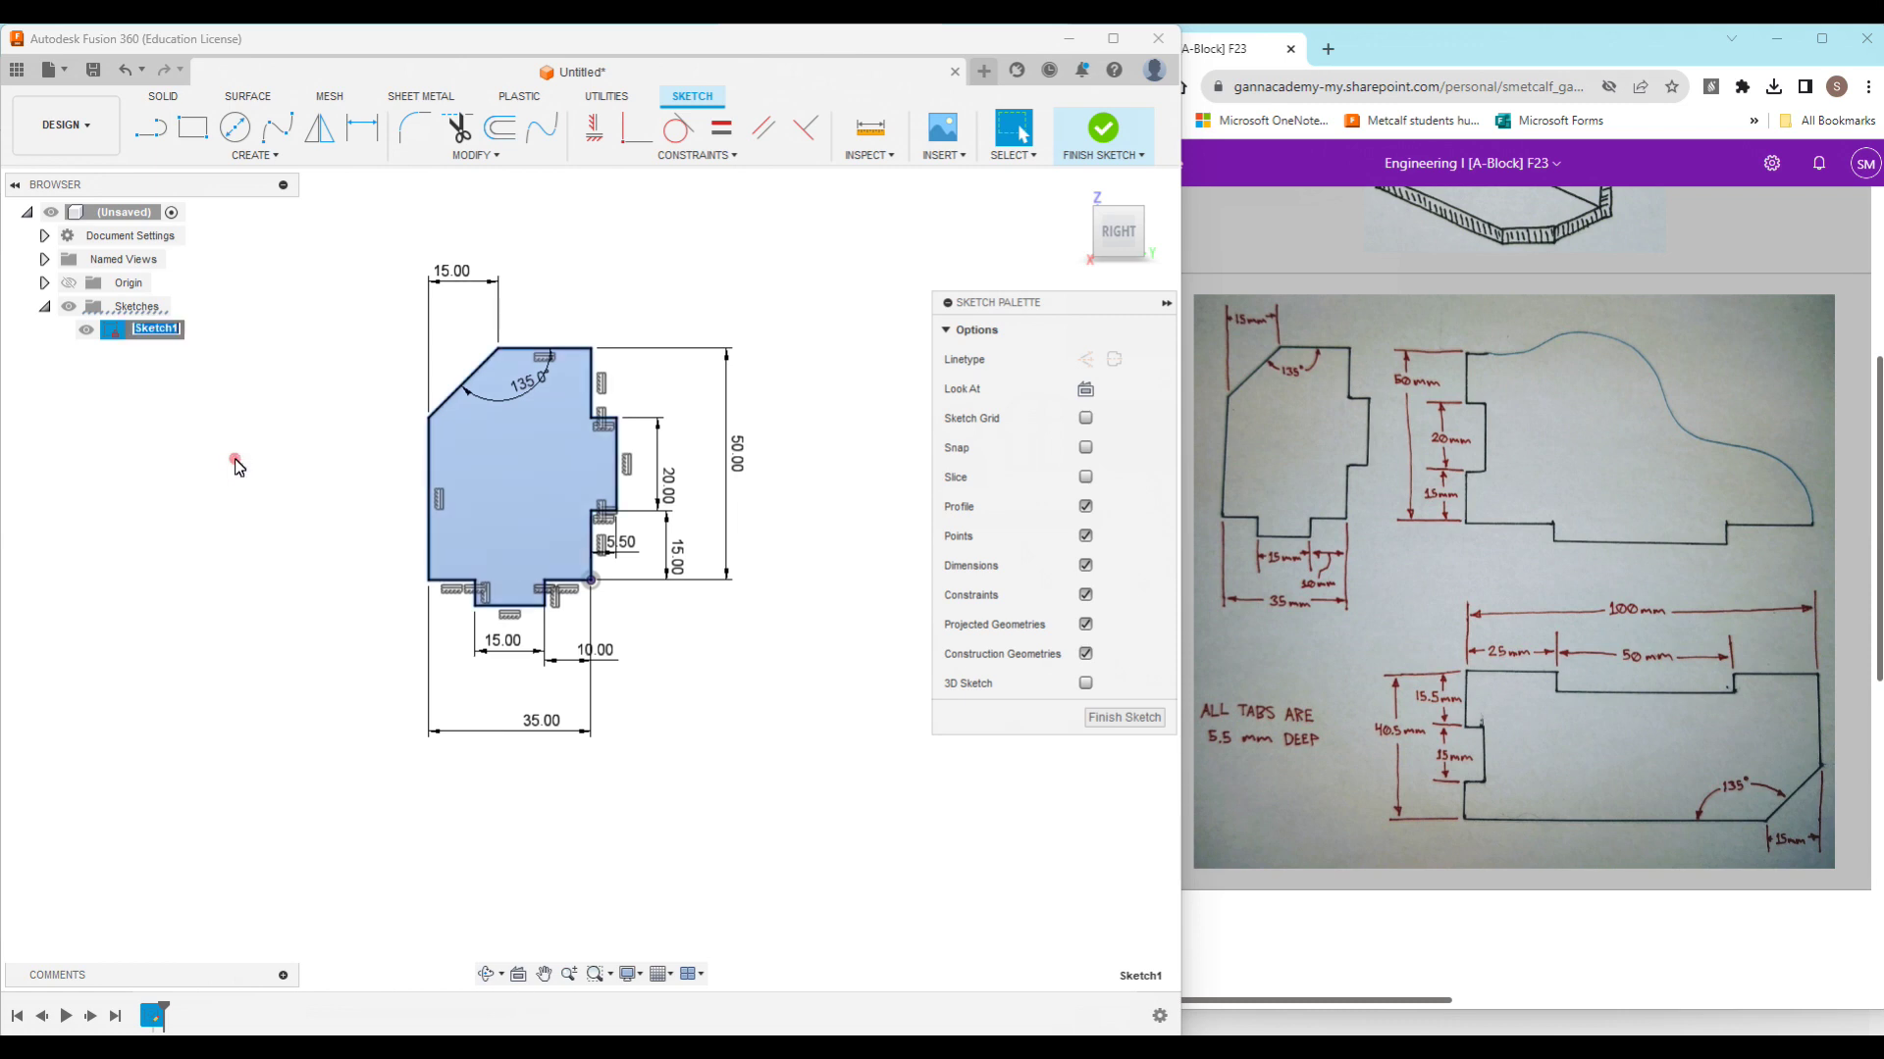
text(Lef)
key(Return)
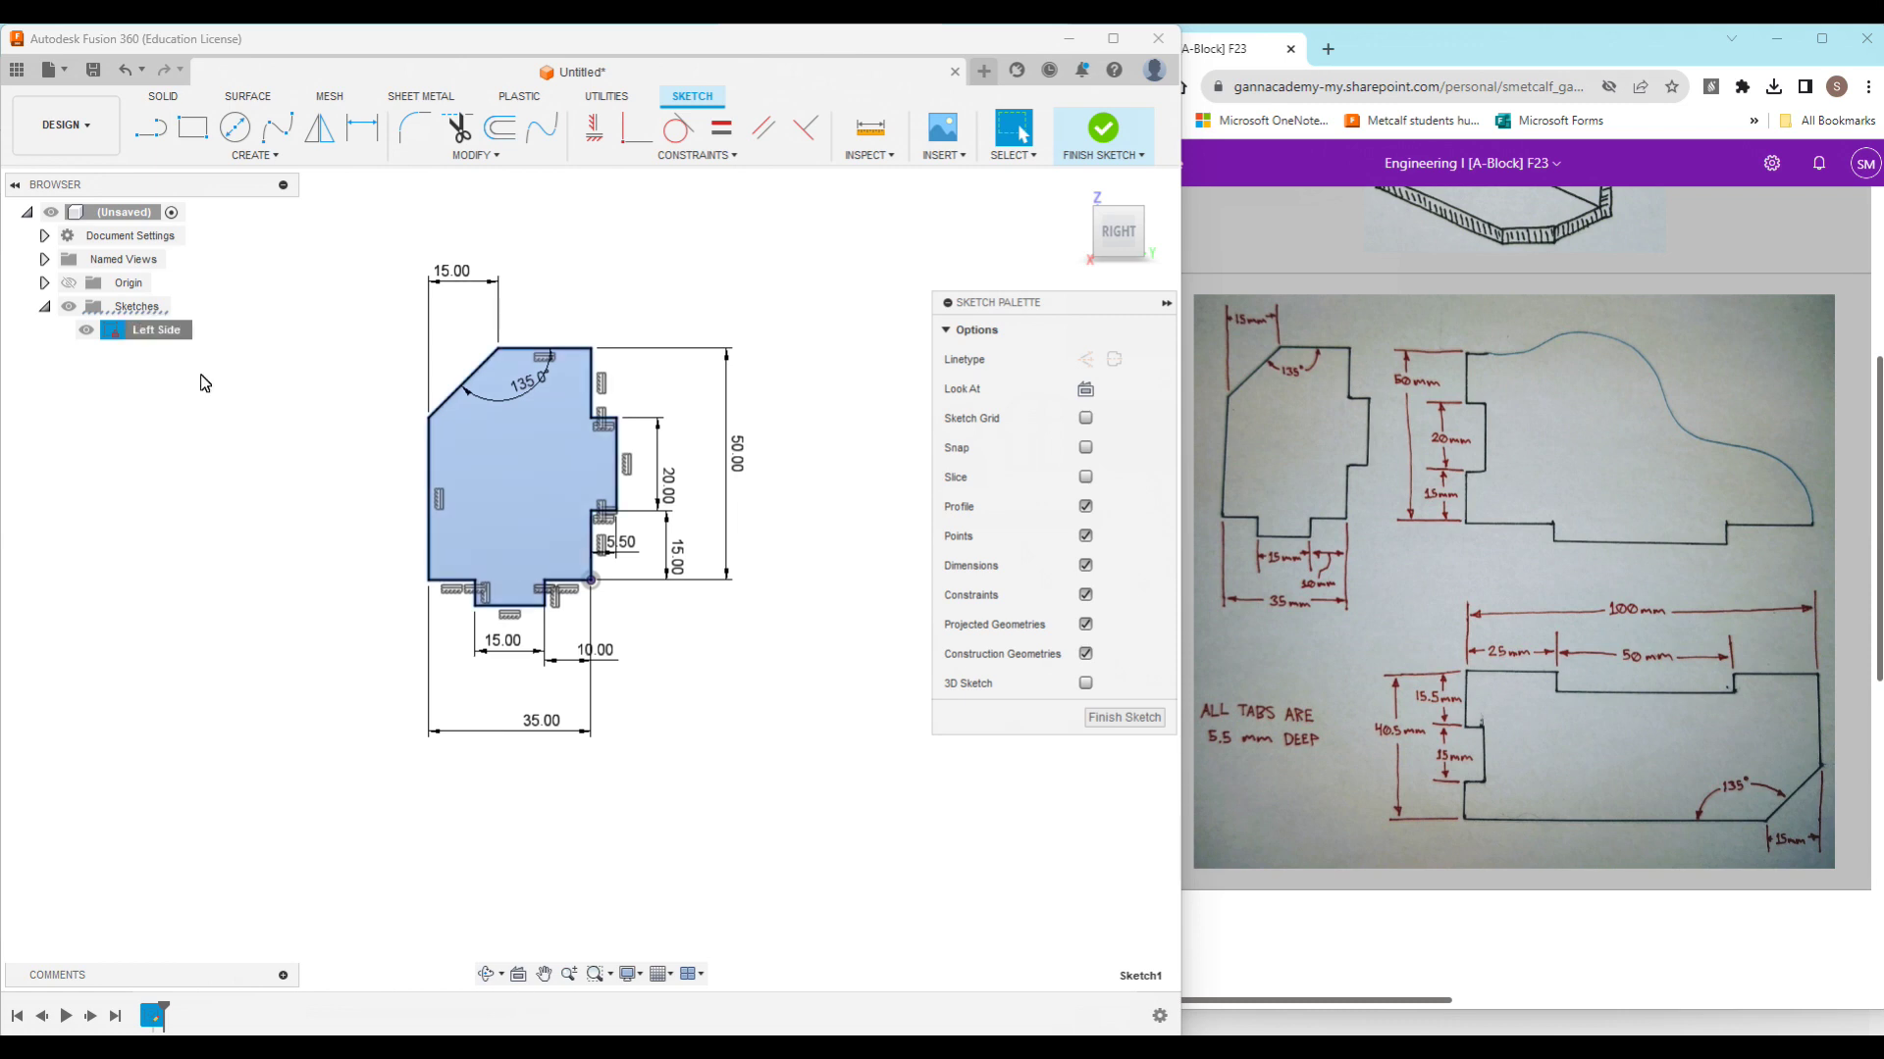
Step: Finish the Left Side sketch and start a new sketch on the horizontal XY plane
click(1104, 132)
click(157, 145)
click(741, 545)
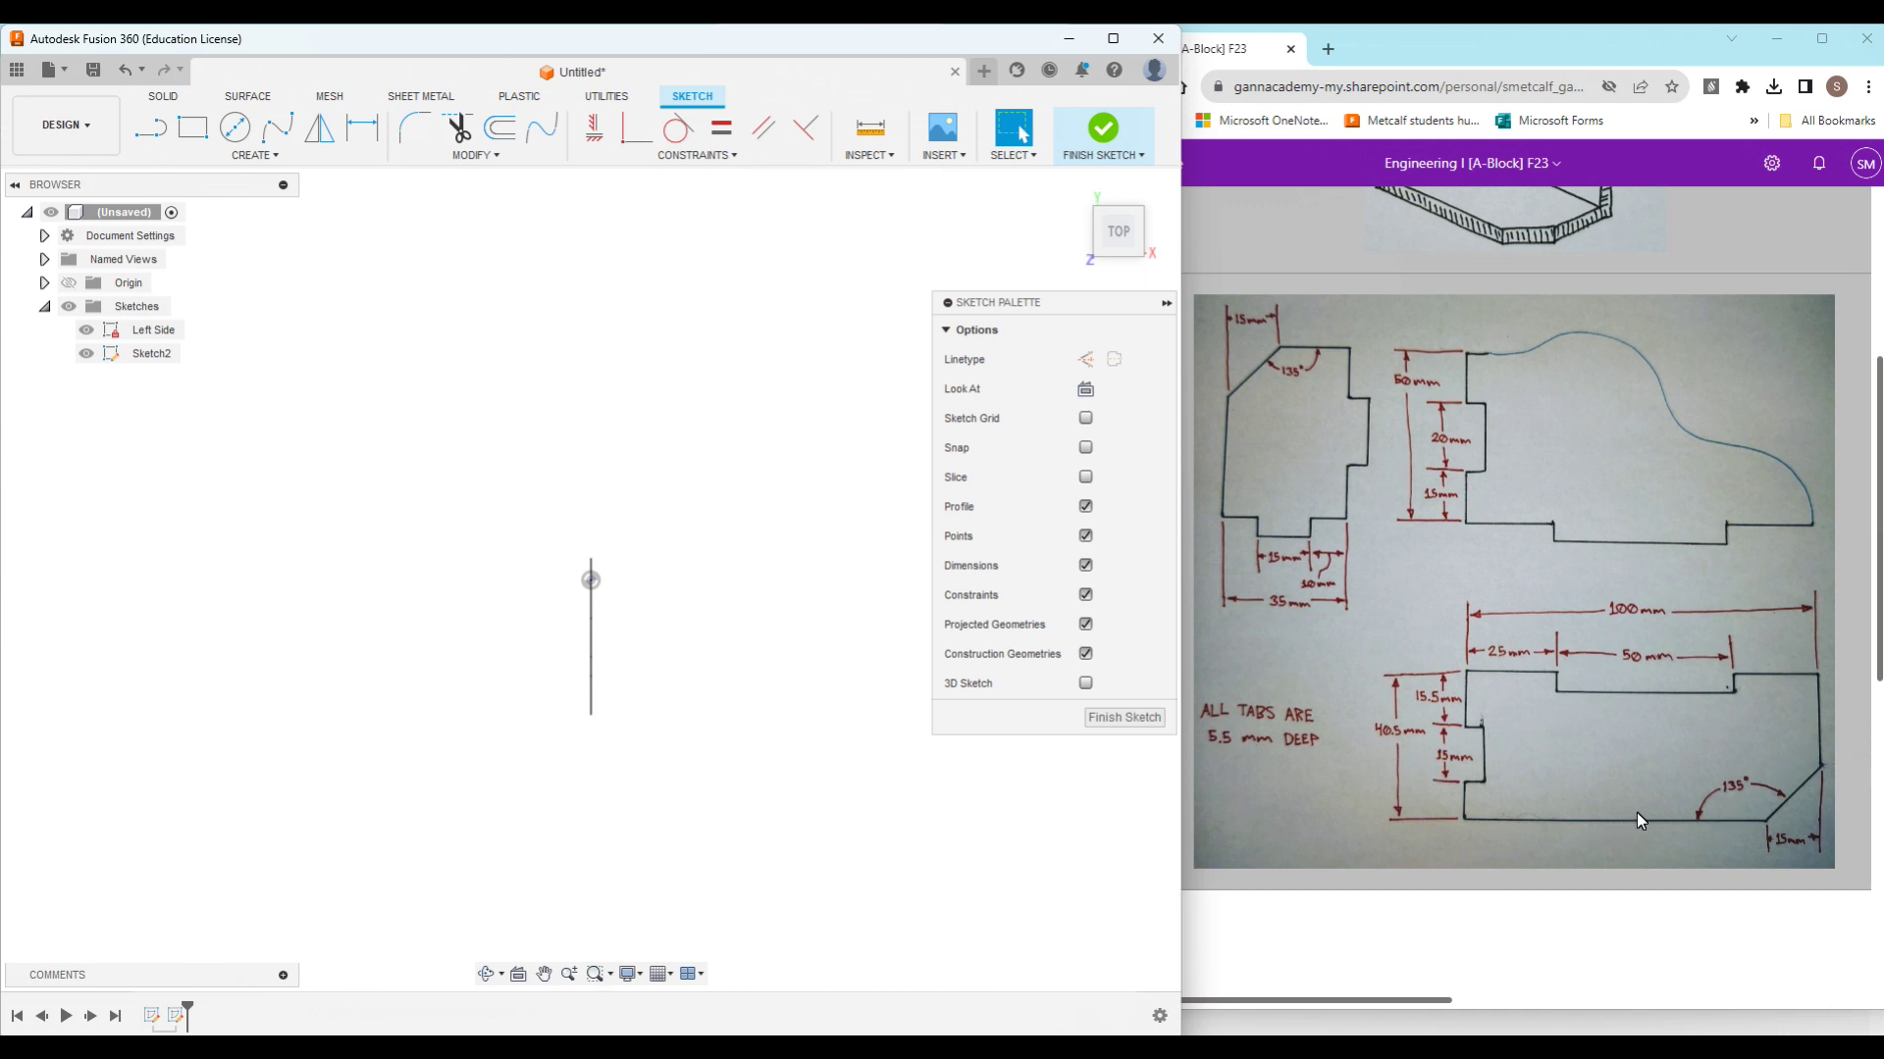
Step: Sketch the rough upper edge of the base piece with its wide notch, set apart from the side piece's edge
click(152, 135)
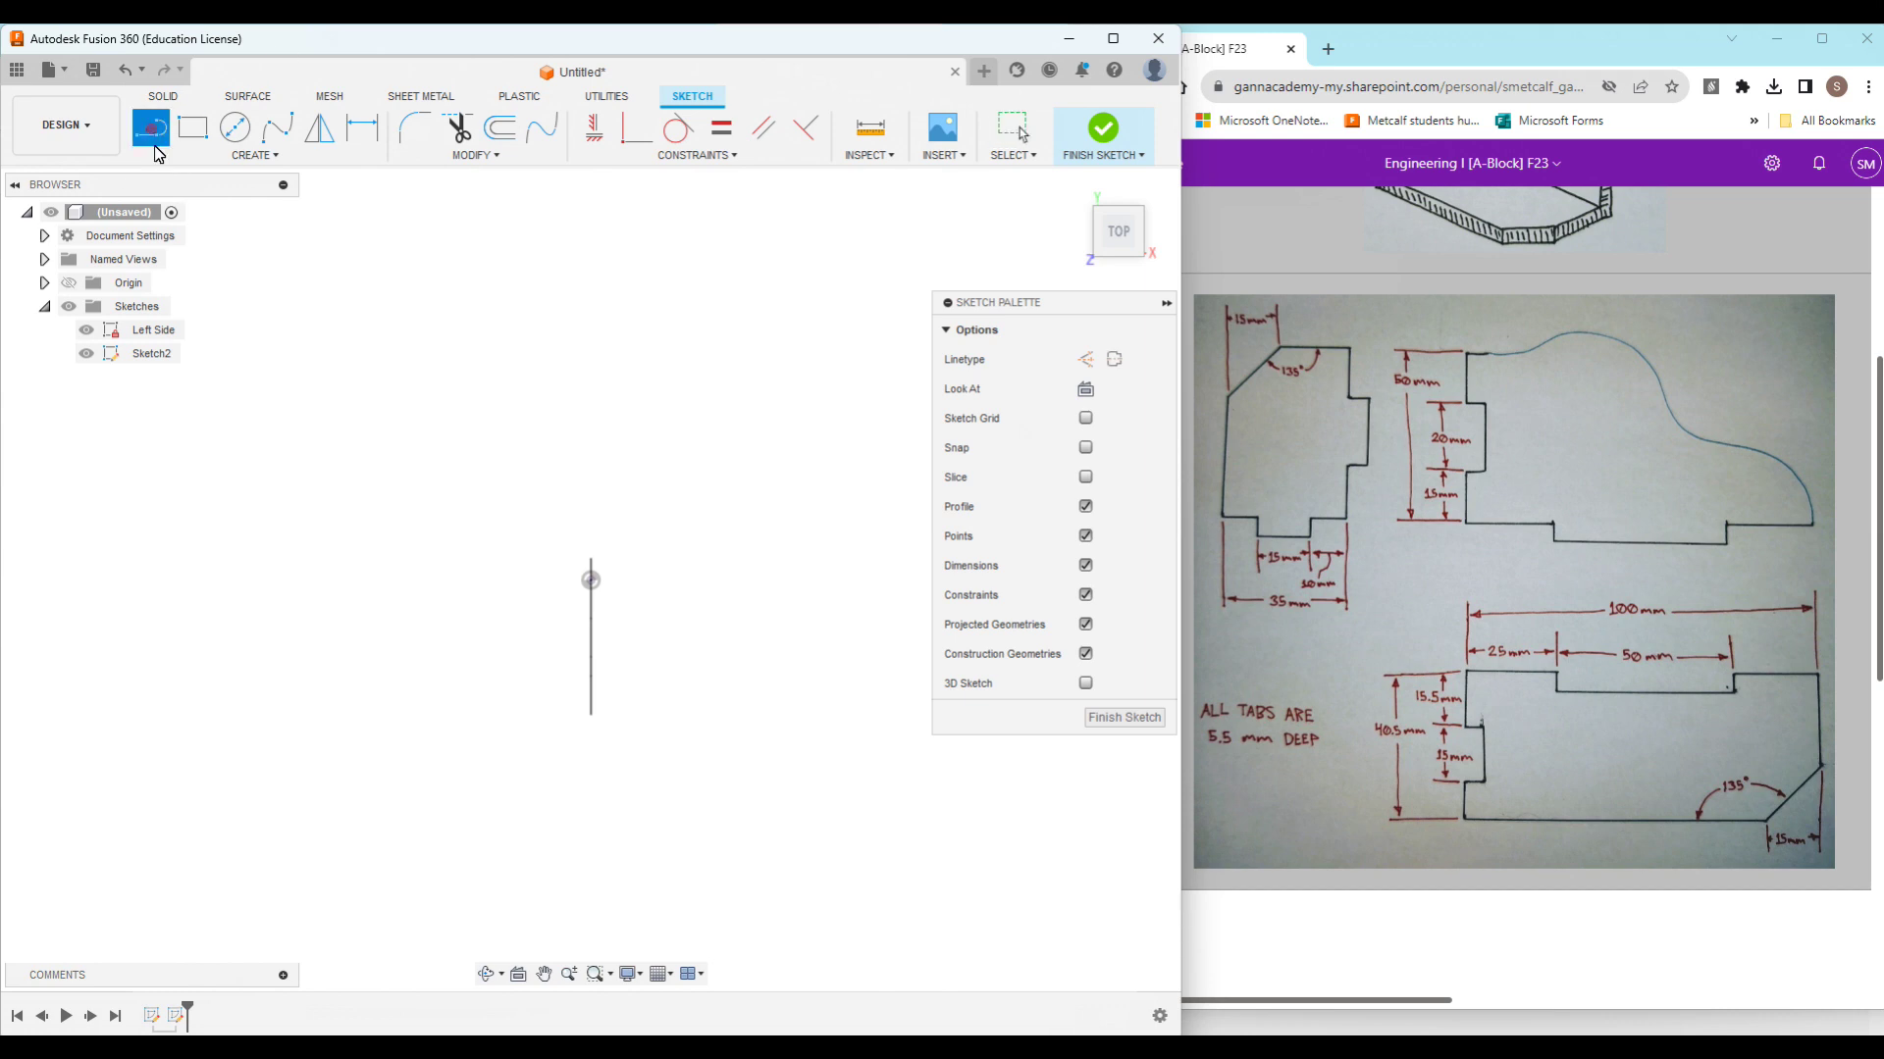
click(692, 559)
ctrl+click(756, 561)
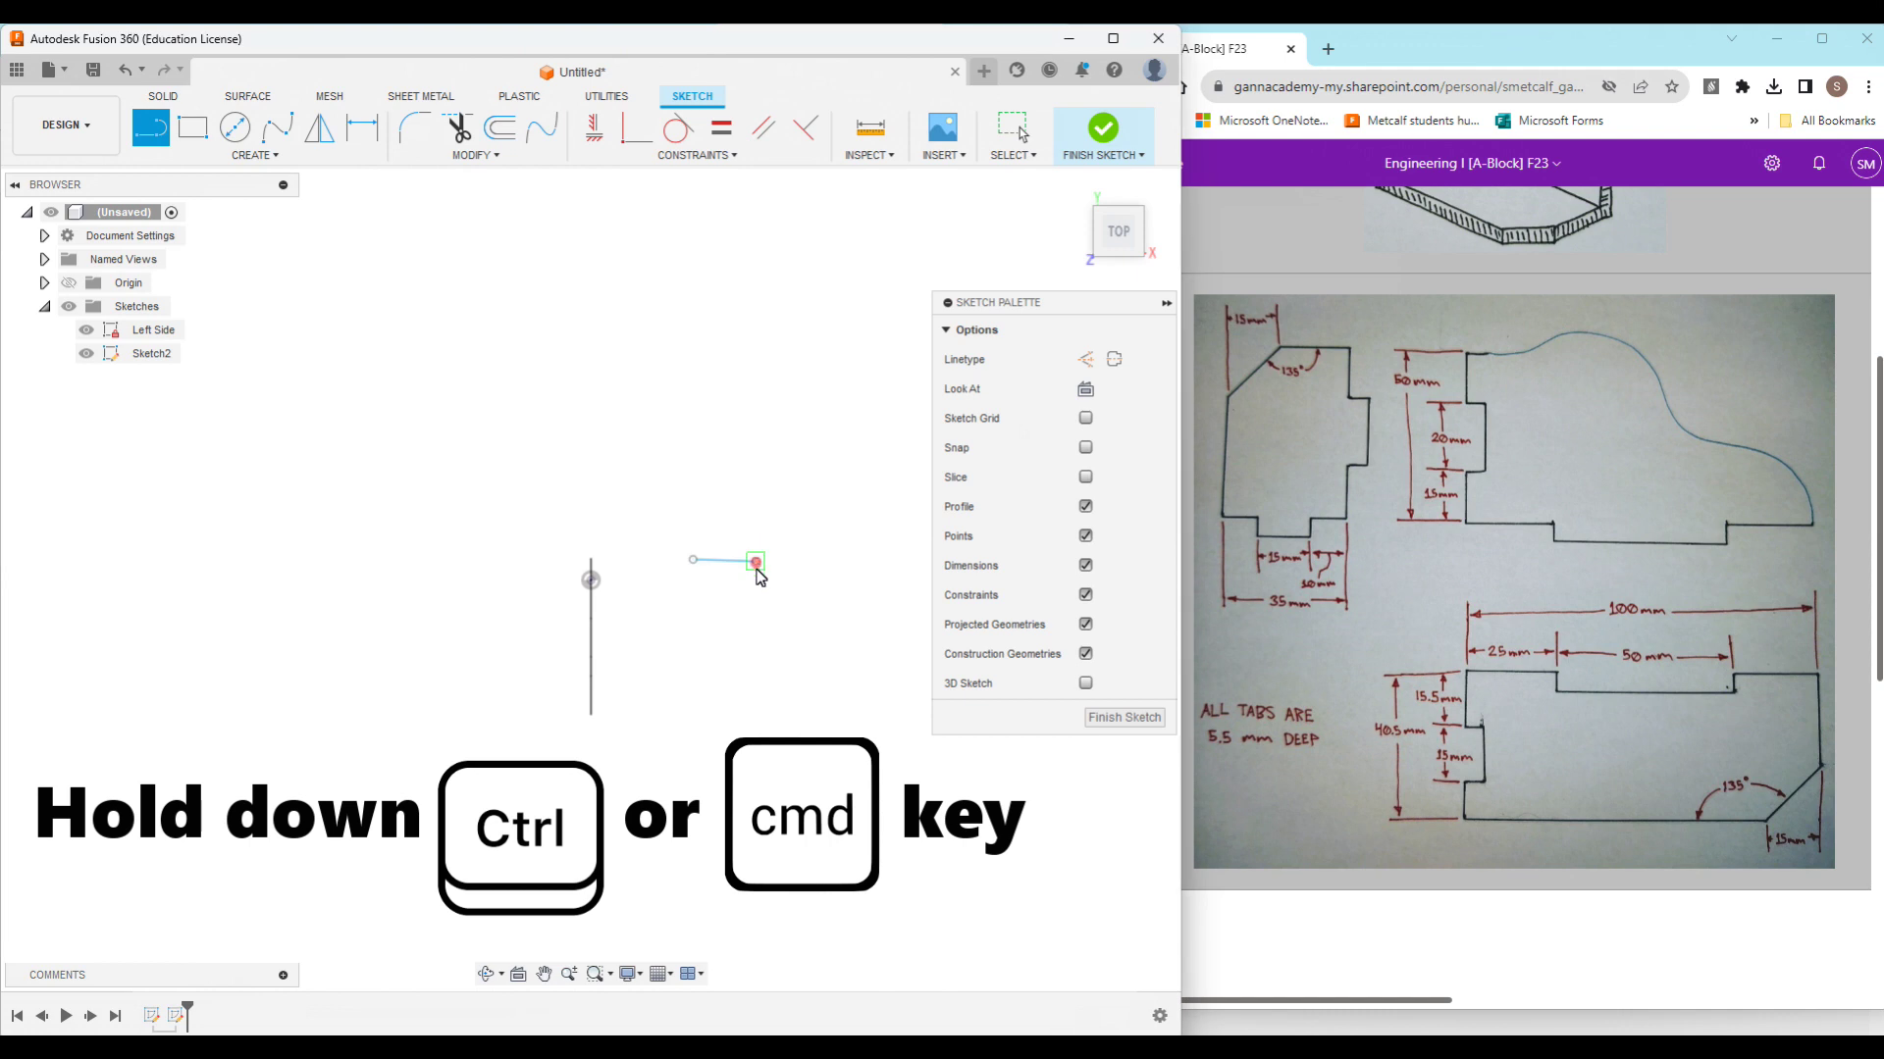
ctrl+click(759, 595)
ctrl+click(918, 602)
scroll(903, 598, right, 5)
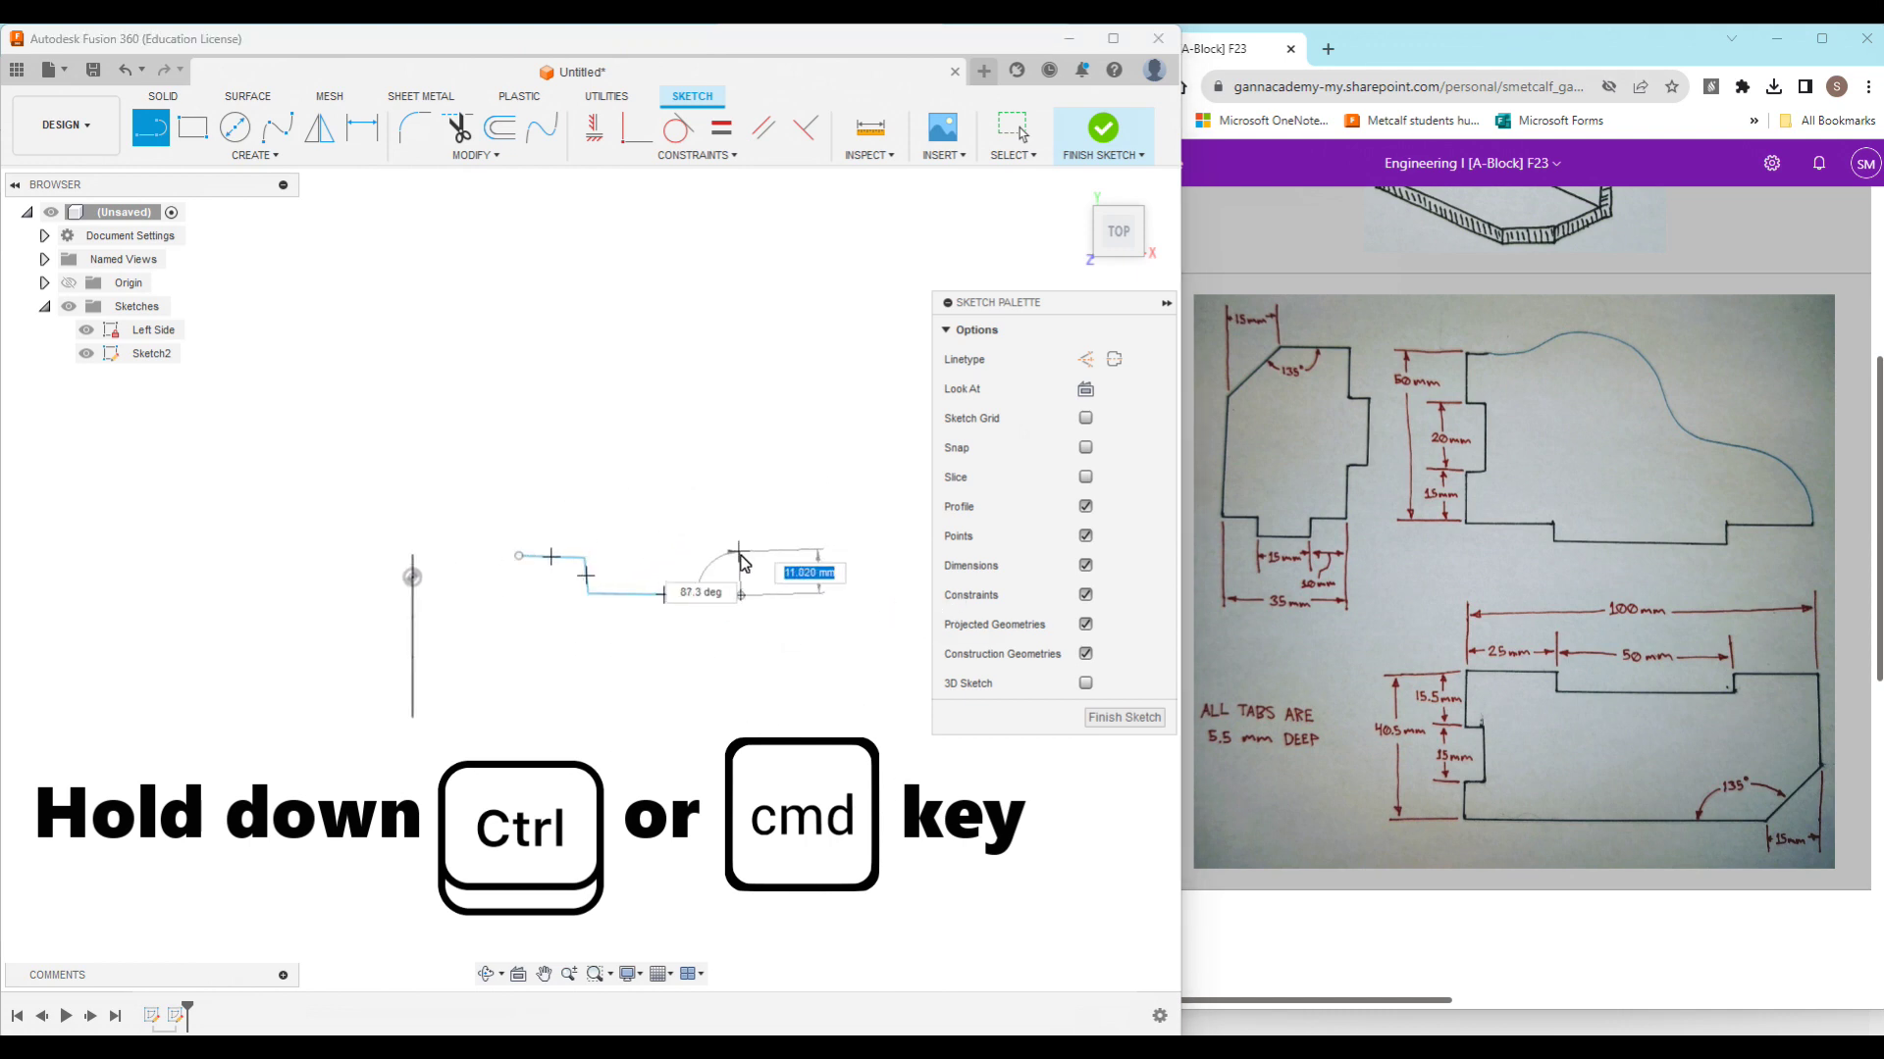
ctrl+click(741, 557)
ctrl+click(847, 556)
Step: Close the base outline with a right edge, angled lower right corner, bottom edge and a notched left edge
ctrl+click(857, 686)
ctrl+click(792, 739)
ctrl+click(525, 742)
ctrl+click(521, 699)
ctrl+click(551, 698)
ctrl+click(552, 616)
ctrl+click(521, 616)
ctrl+click(521, 557)
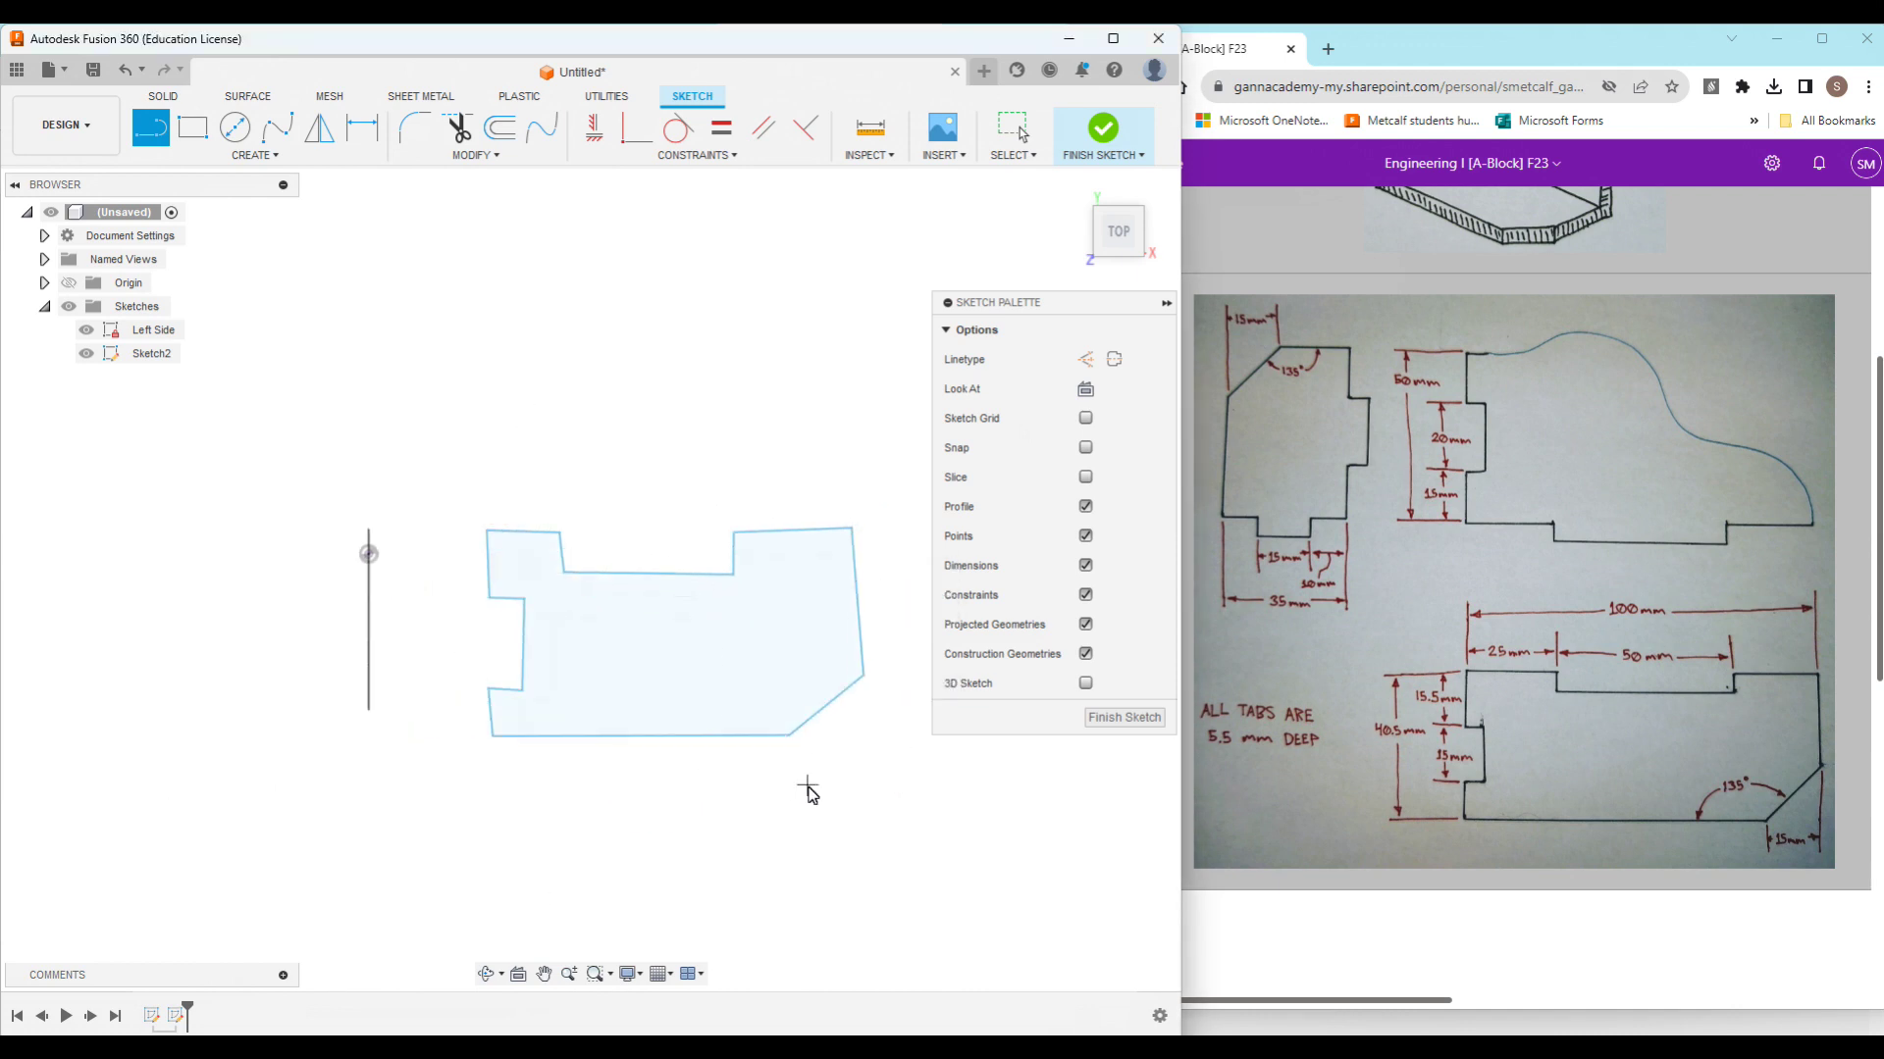
Step: Apply horizontal/vertical constraints to every straight edge of the base outline except the angled corner
click(604, 135)
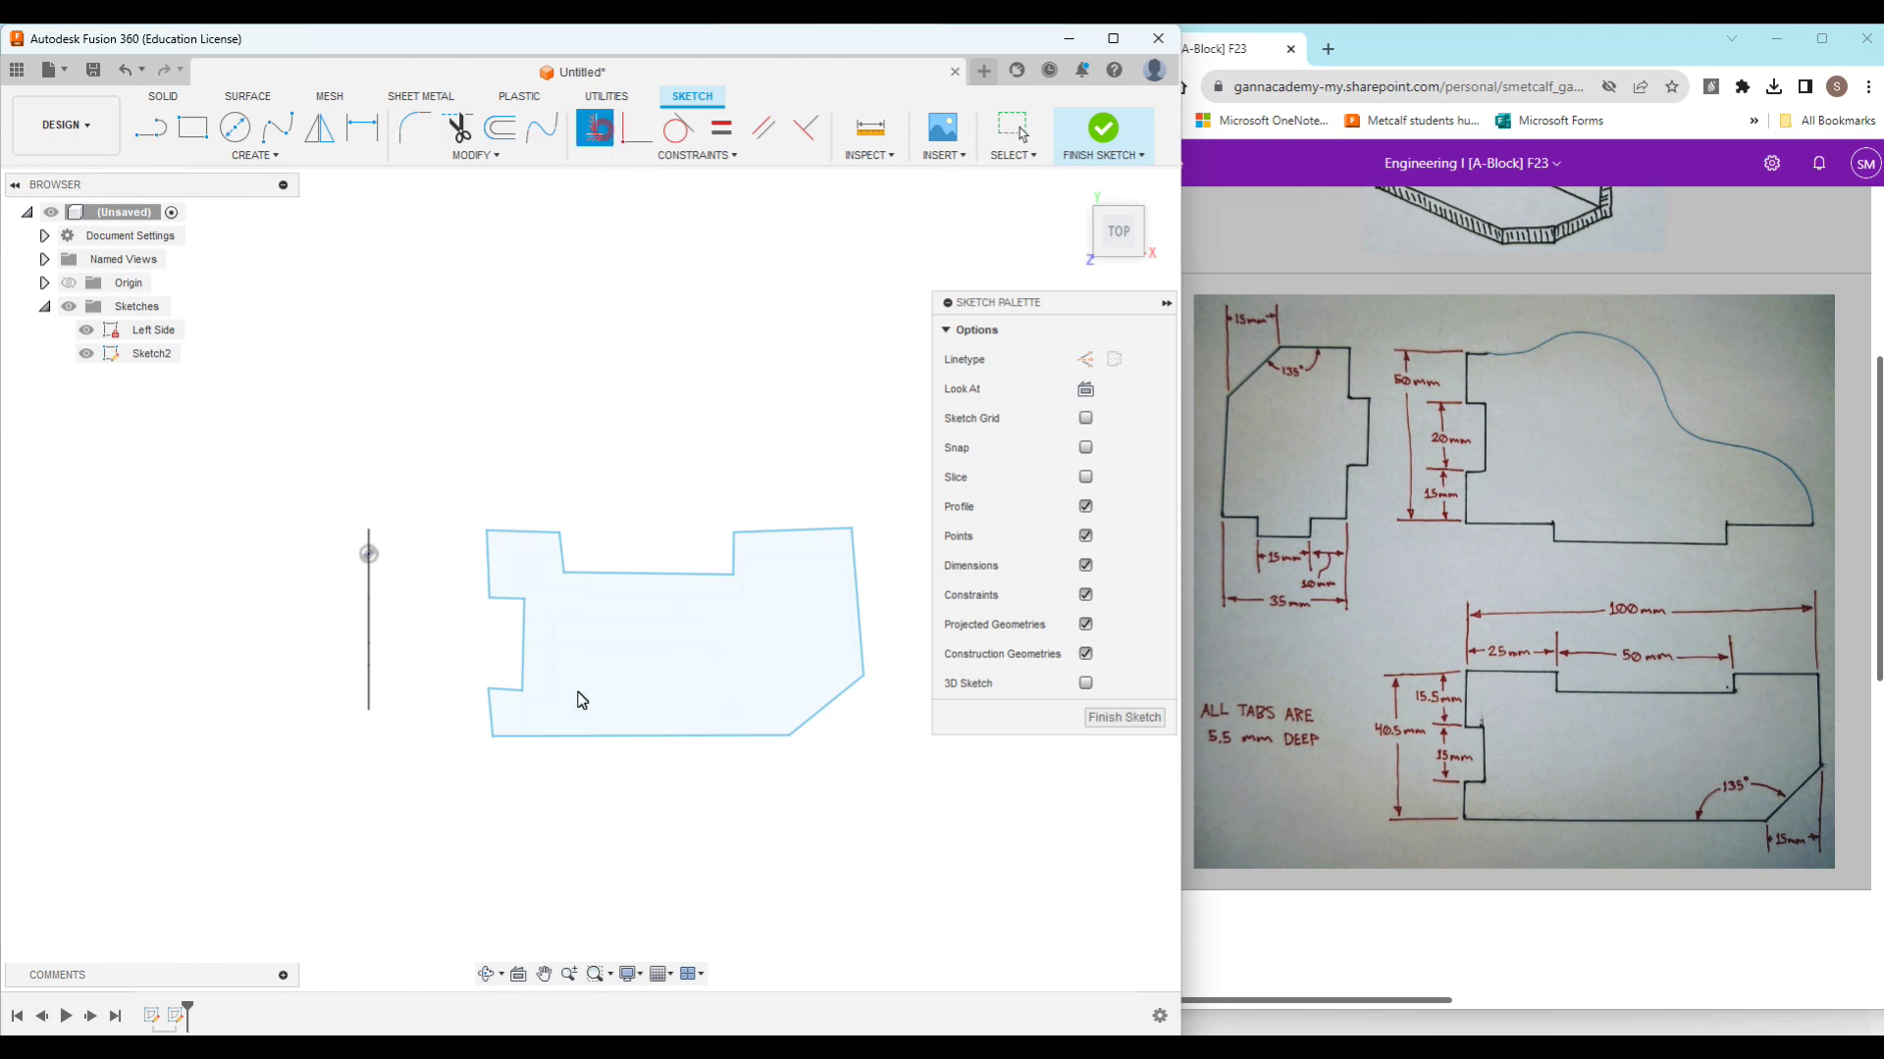
click(601, 574)
click(527, 535)
click(561, 555)
click(734, 551)
click(765, 528)
click(860, 597)
click(677, 734)
click(495, 715)
click(509, 694)
click(525, 648)
click(503, 598)
click(494, 587)
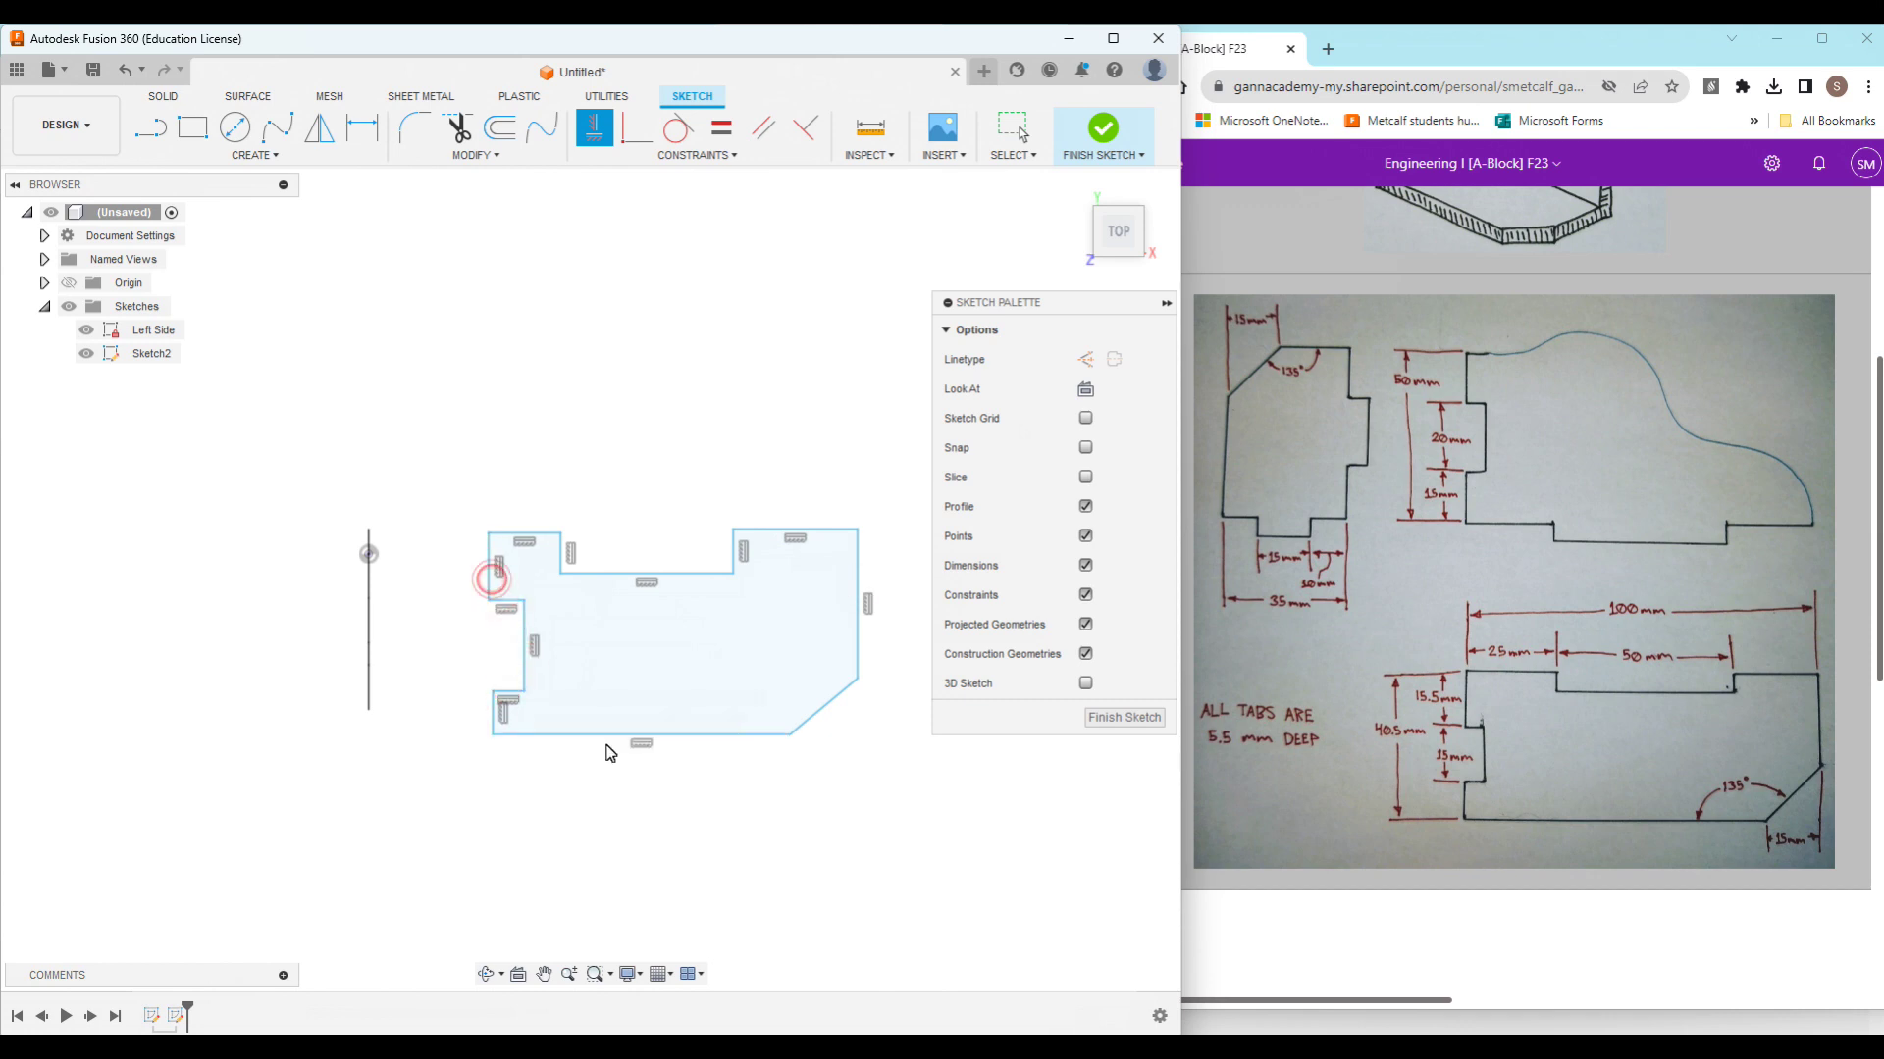
Step: Align the wide notch's two upper corners horizontally and the left notch's two outer corners vertically
click(561, 533)
click(735, 530)
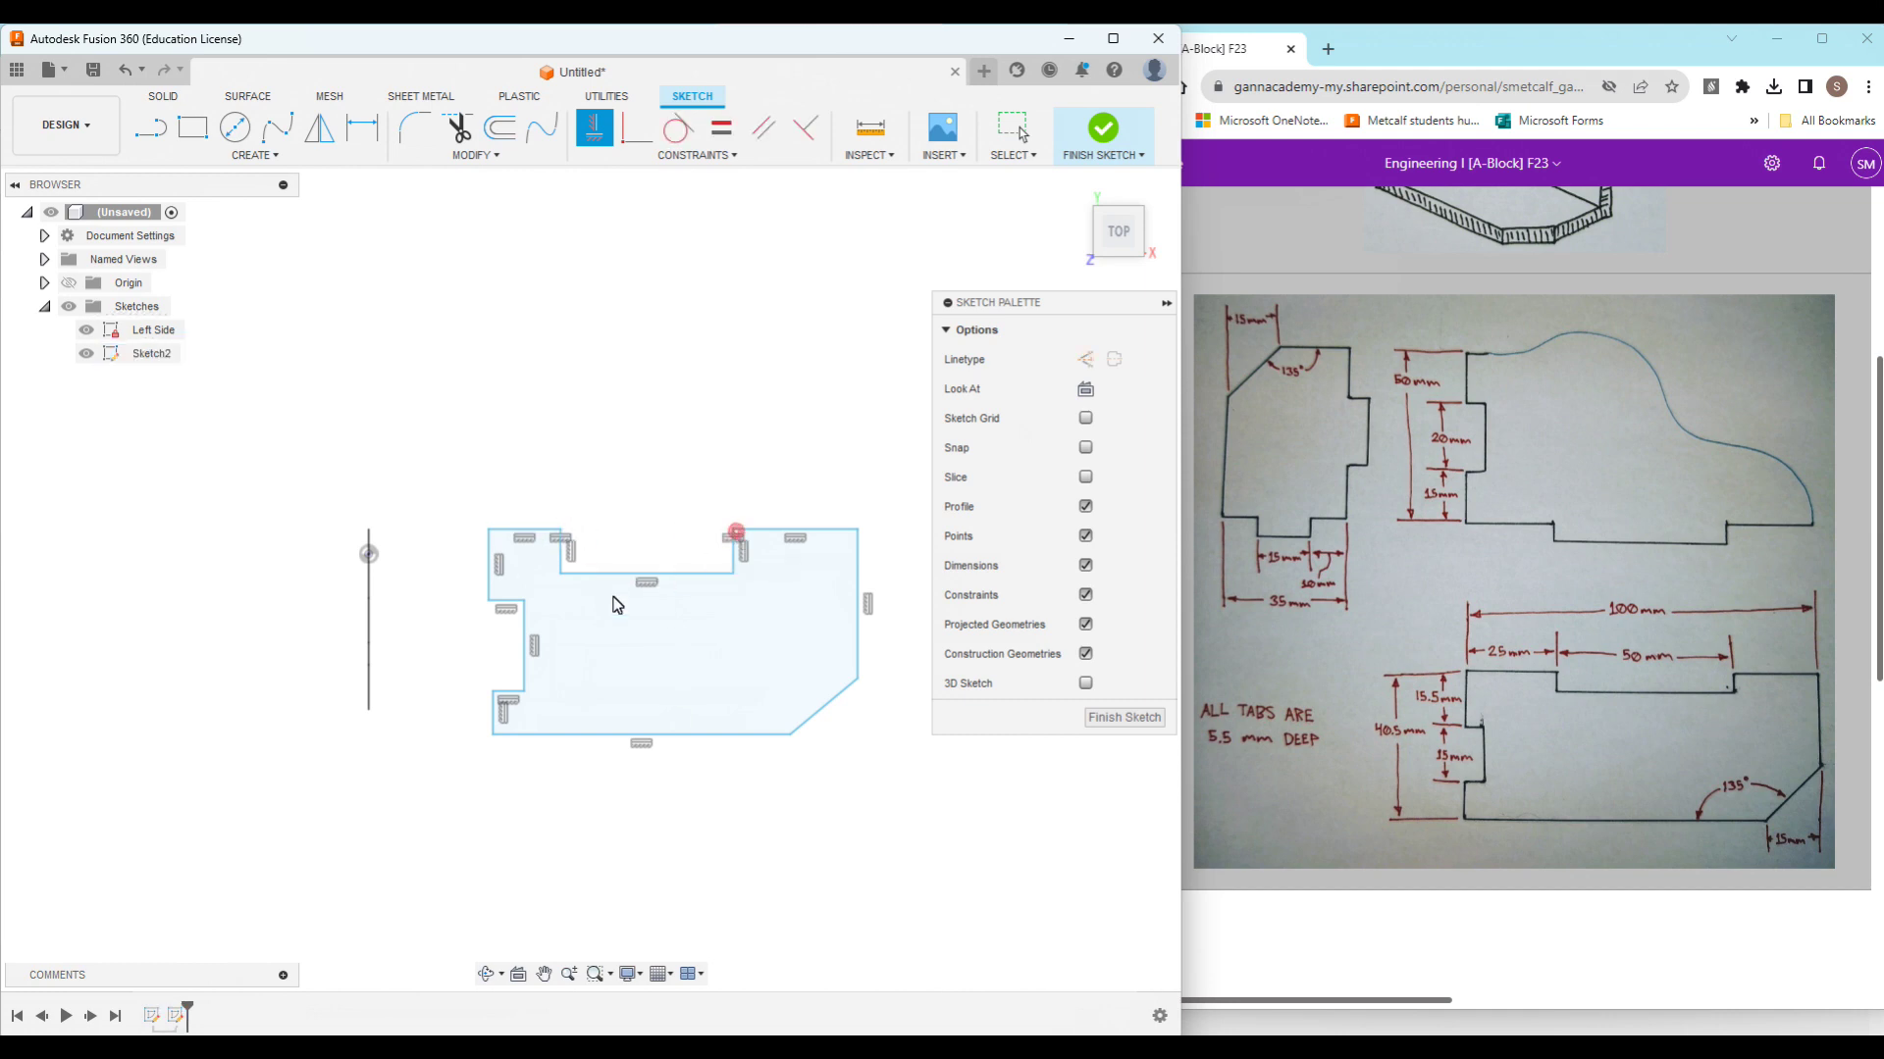
click(489, 601)
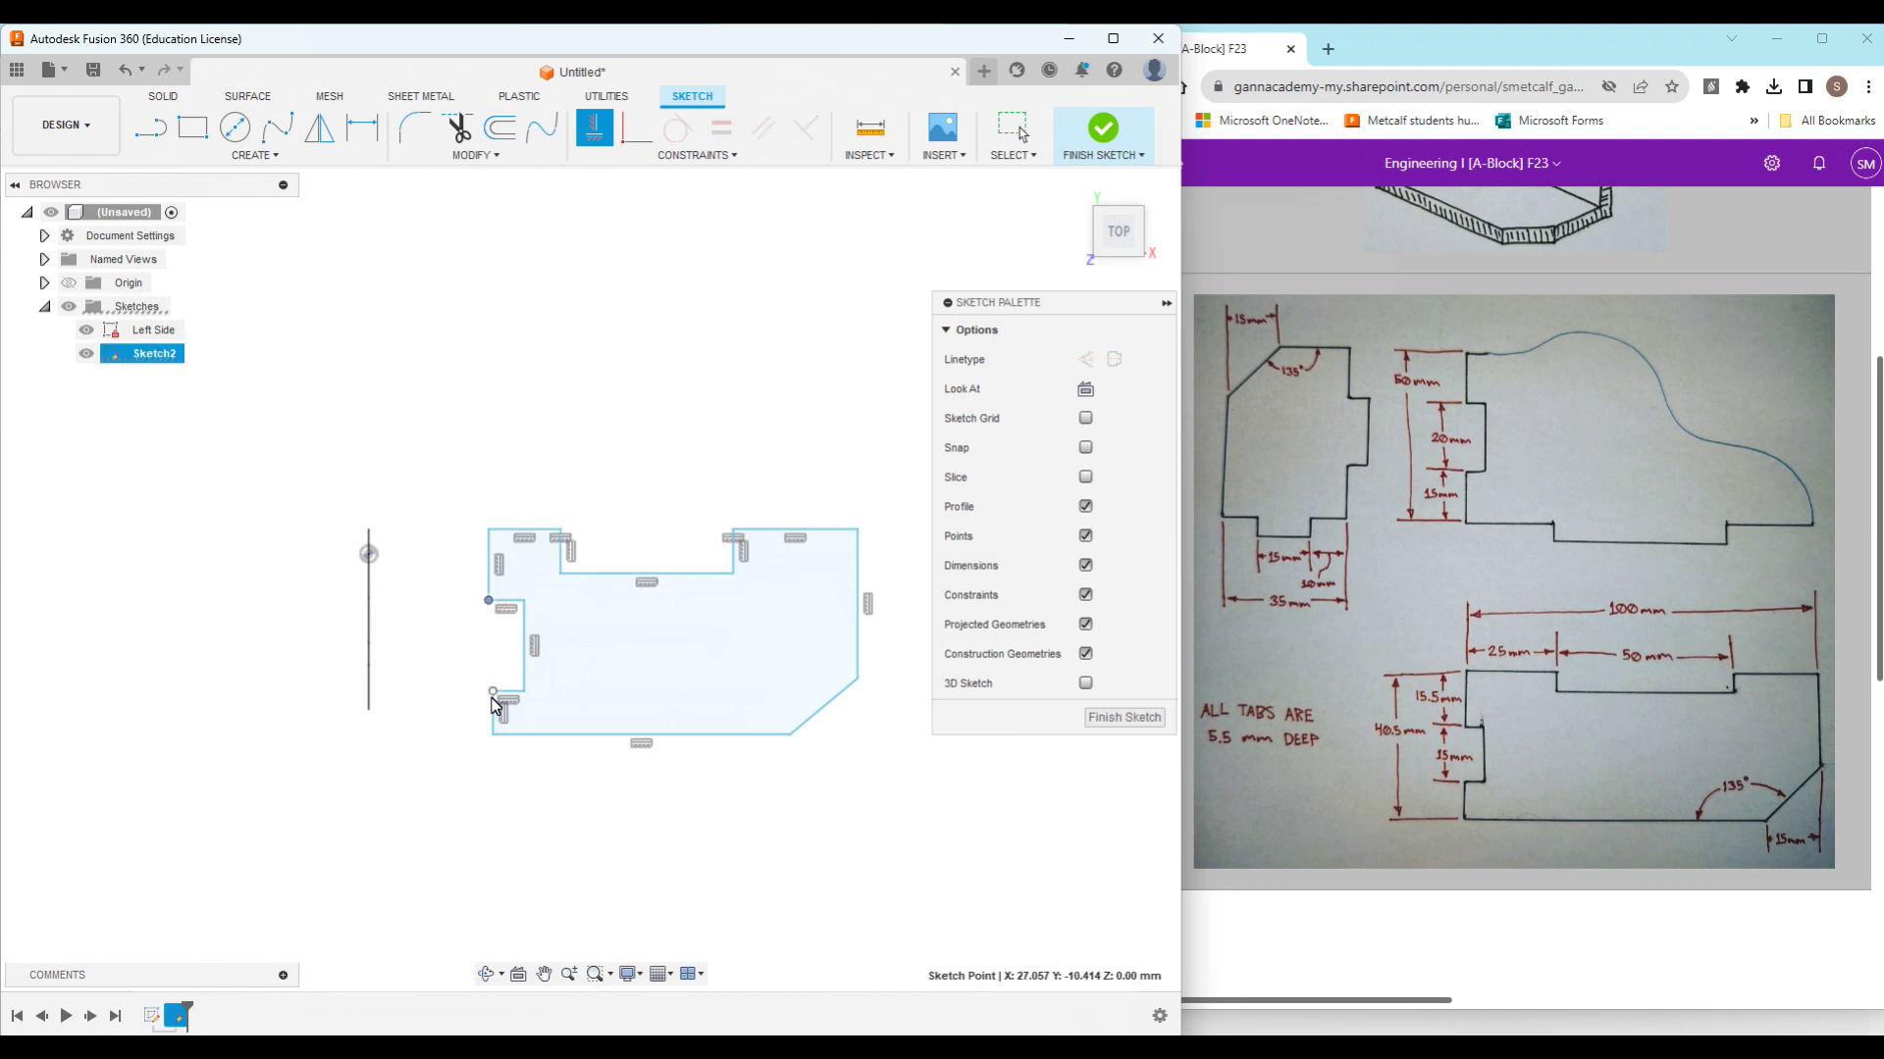
click(492, 693)
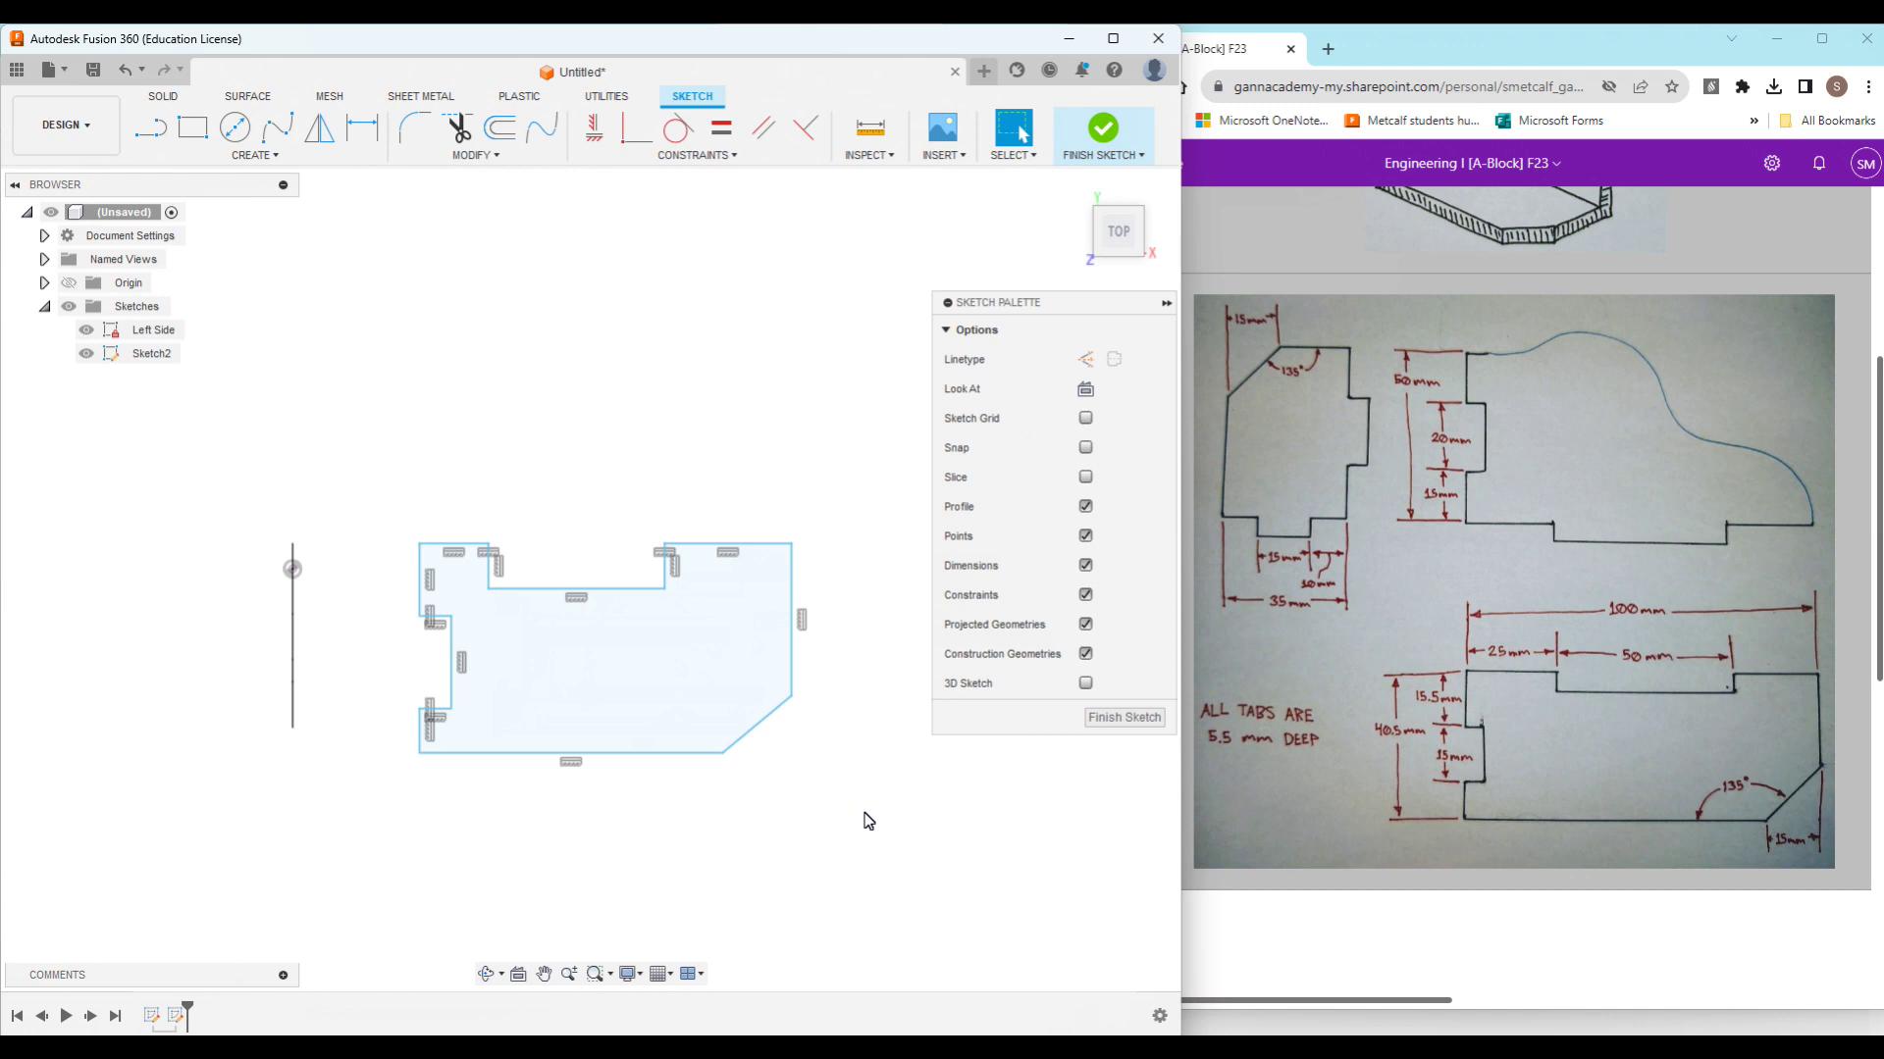
mouse_move(864, 810)
shift+middle_down()
mouse_move(858, 782)
mouse_move(799, 749)
mouse_move(817, 797)
shift+middle_up()
click(152, 353)
click(776, 424)
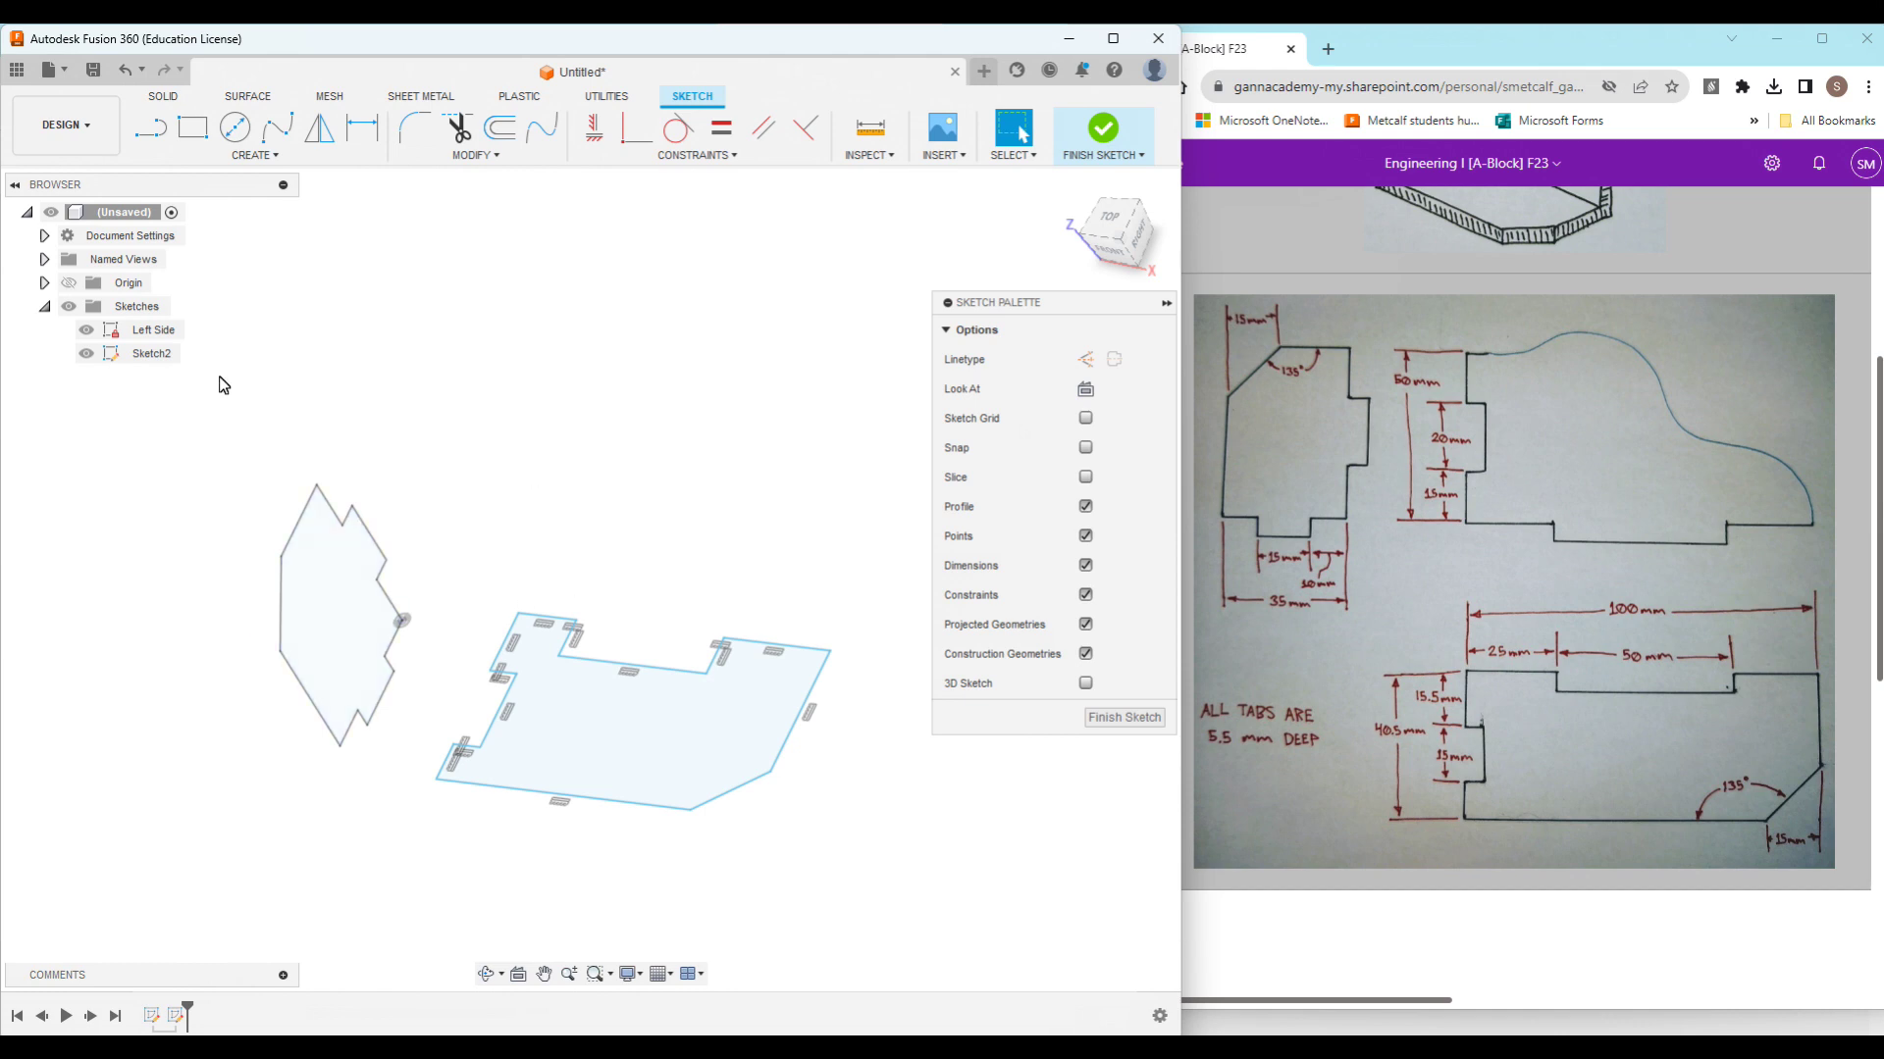
click(87, 330)
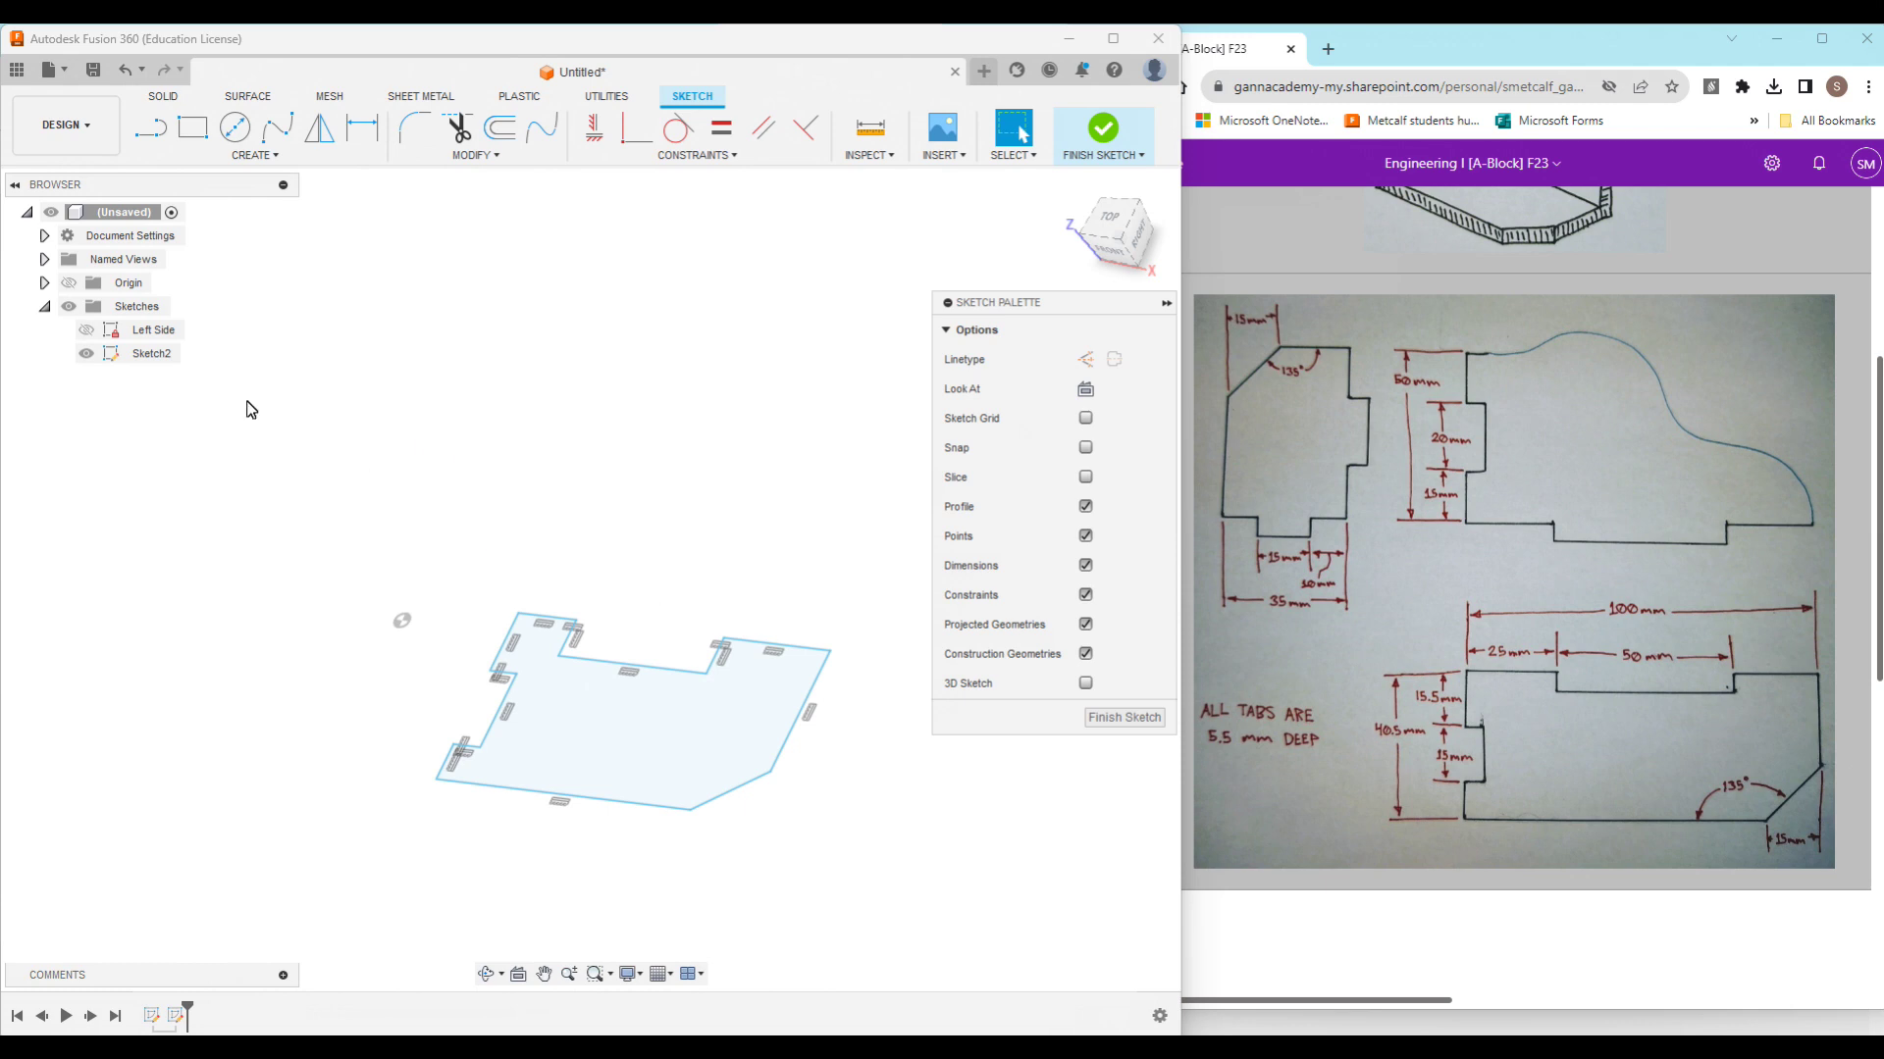
click(87, 330)
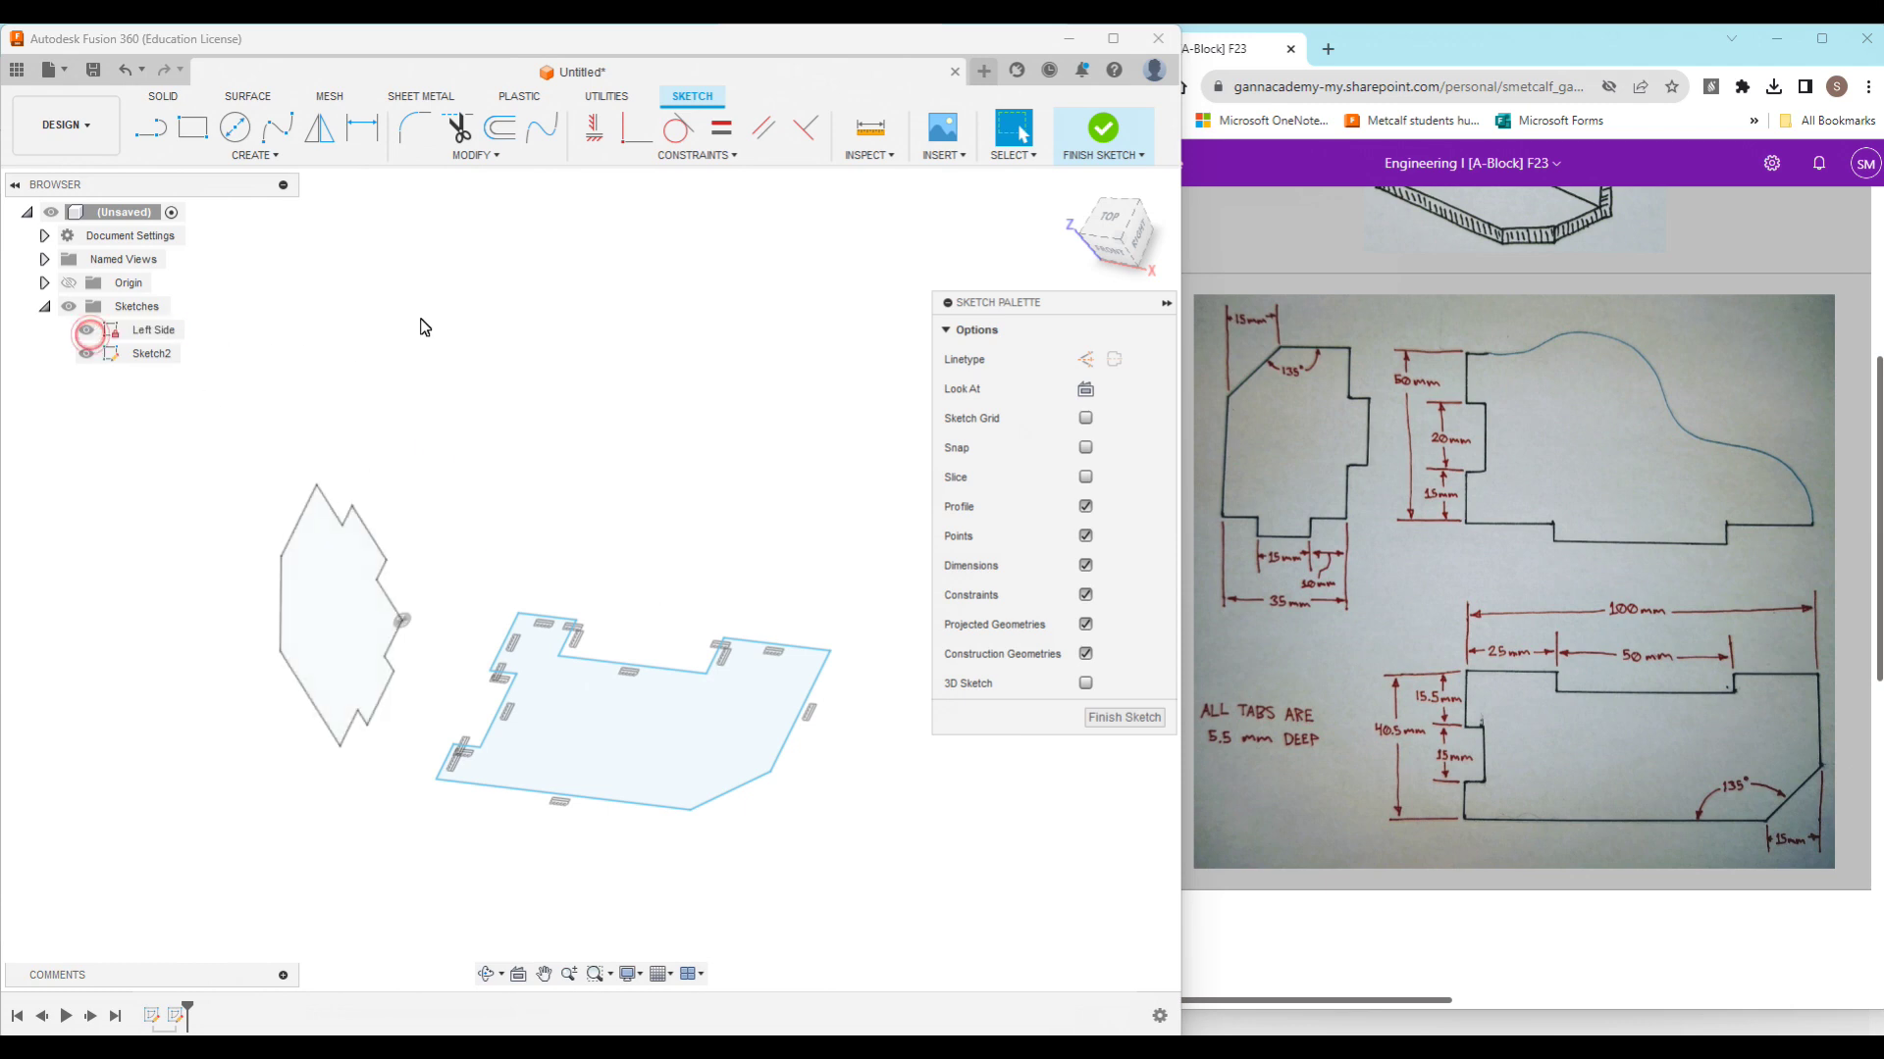
Step: Project the Left Side sketch's two lower tab base corners and its front bottom corner into the base sketch
click(254, 157)
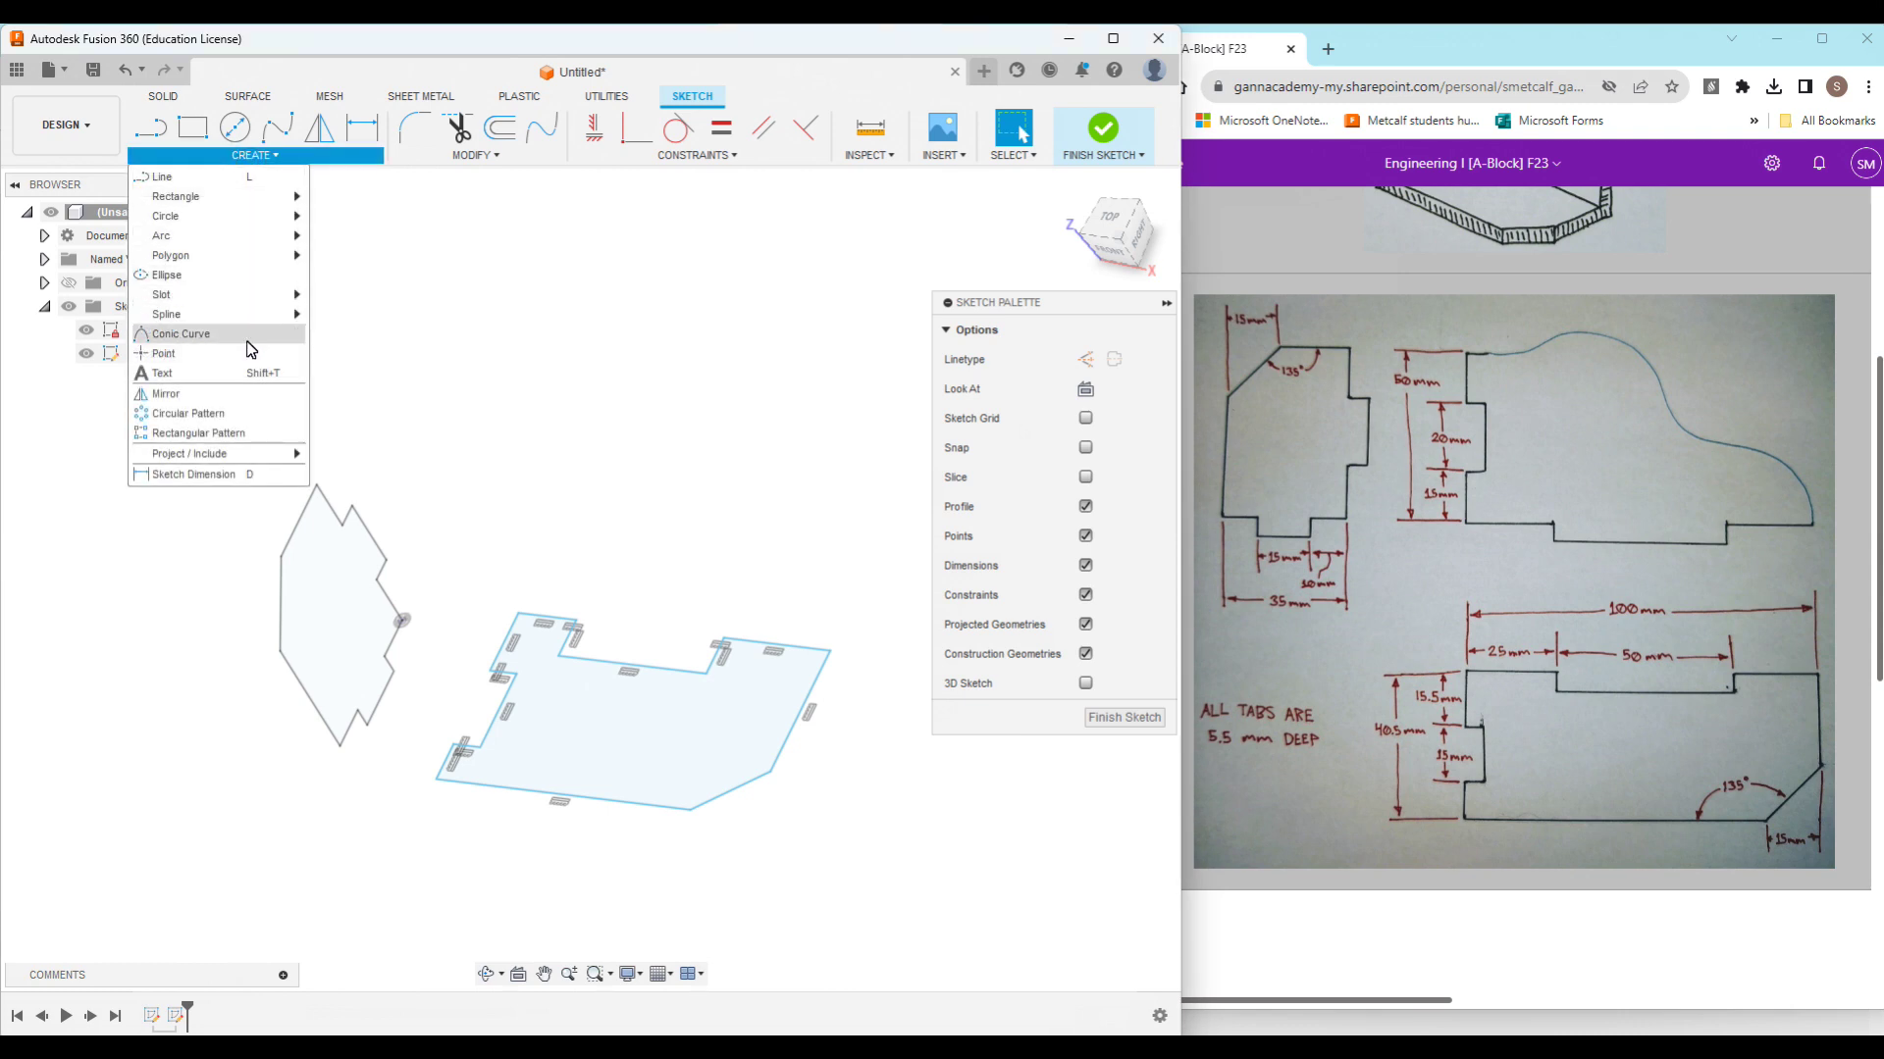
mouse_move(250, 454)
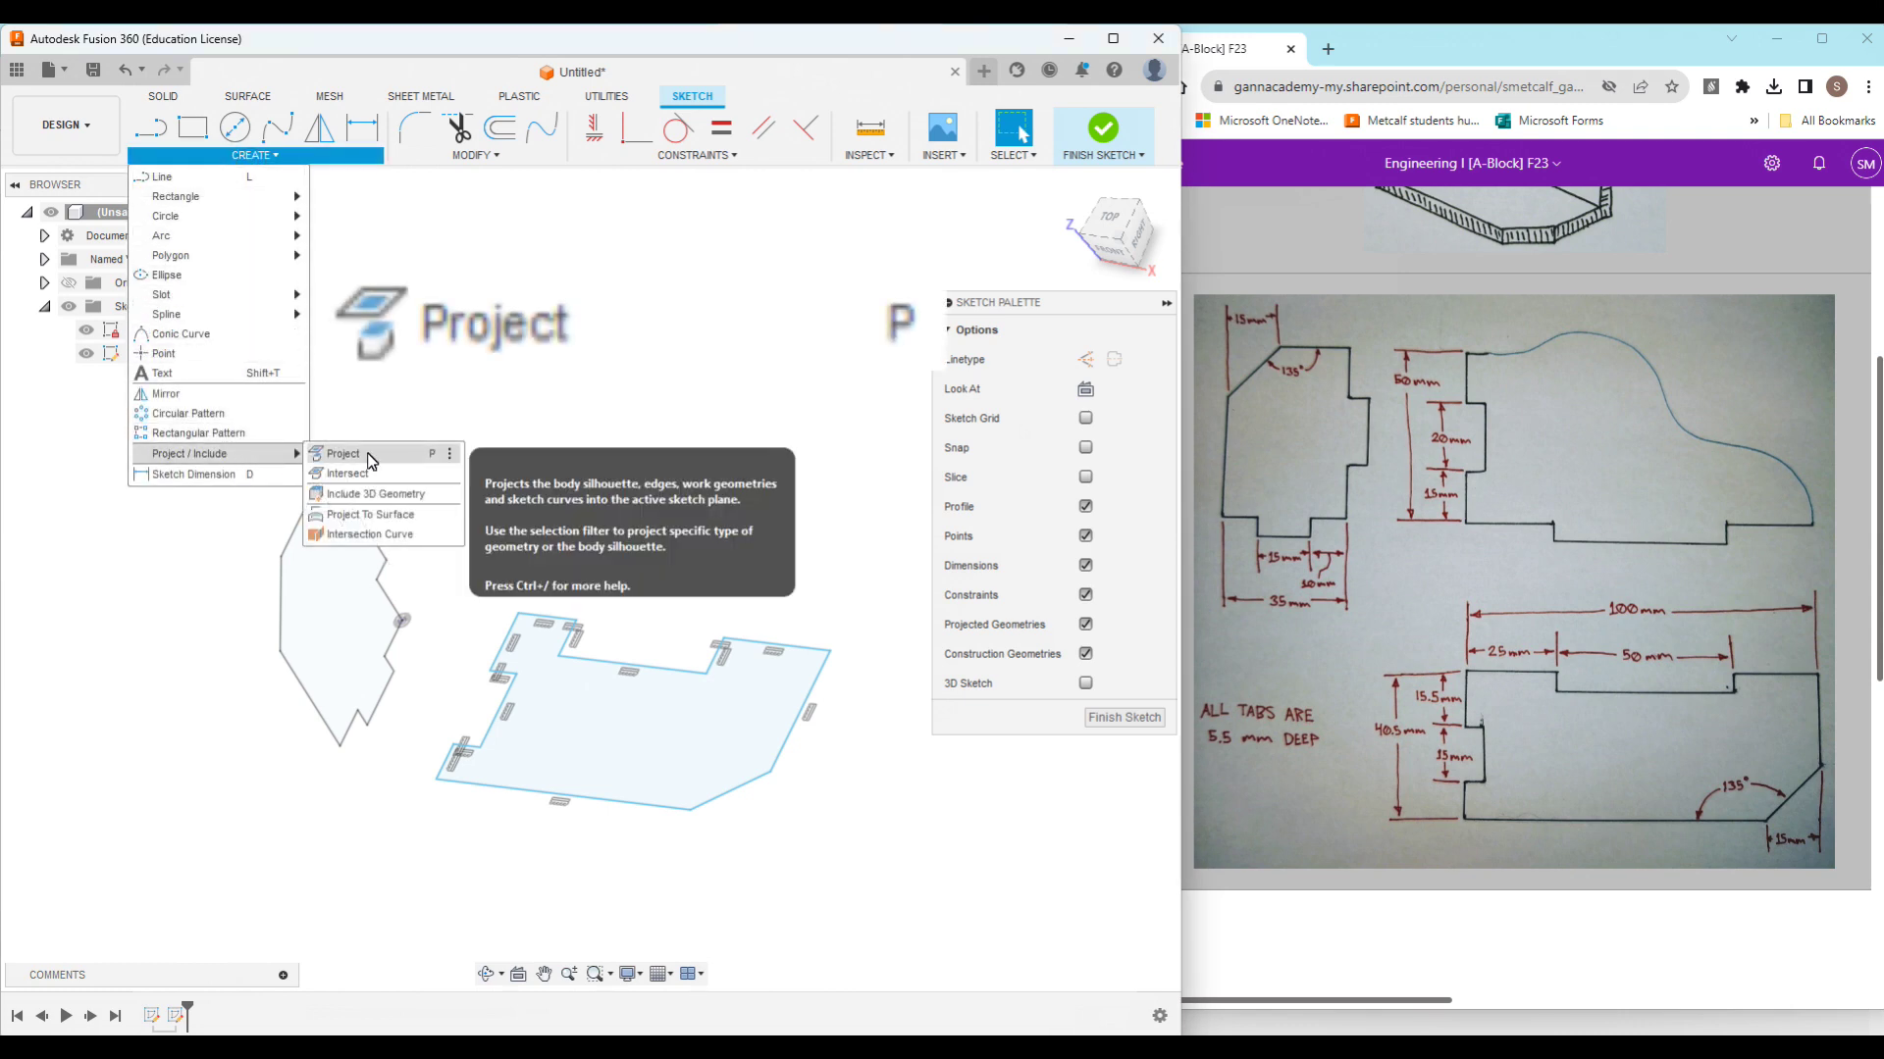
click(423, 454)
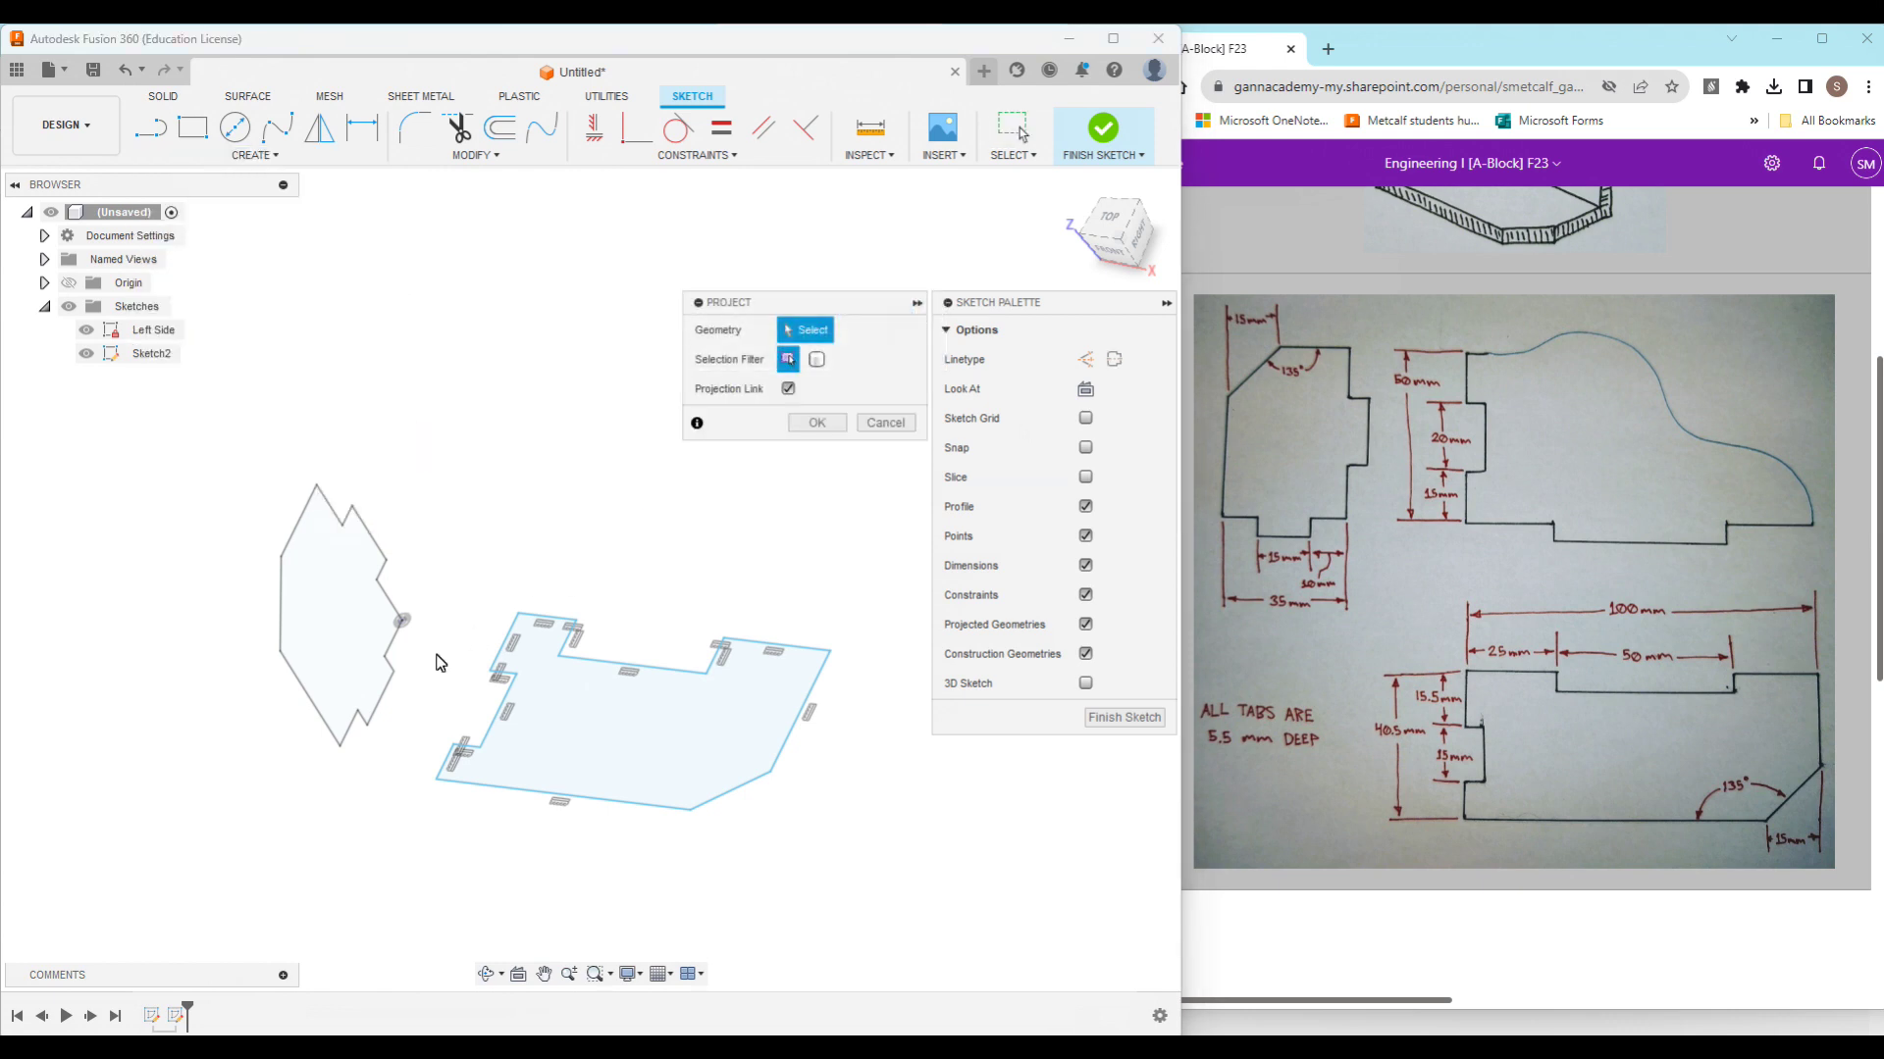
click(387, 665)
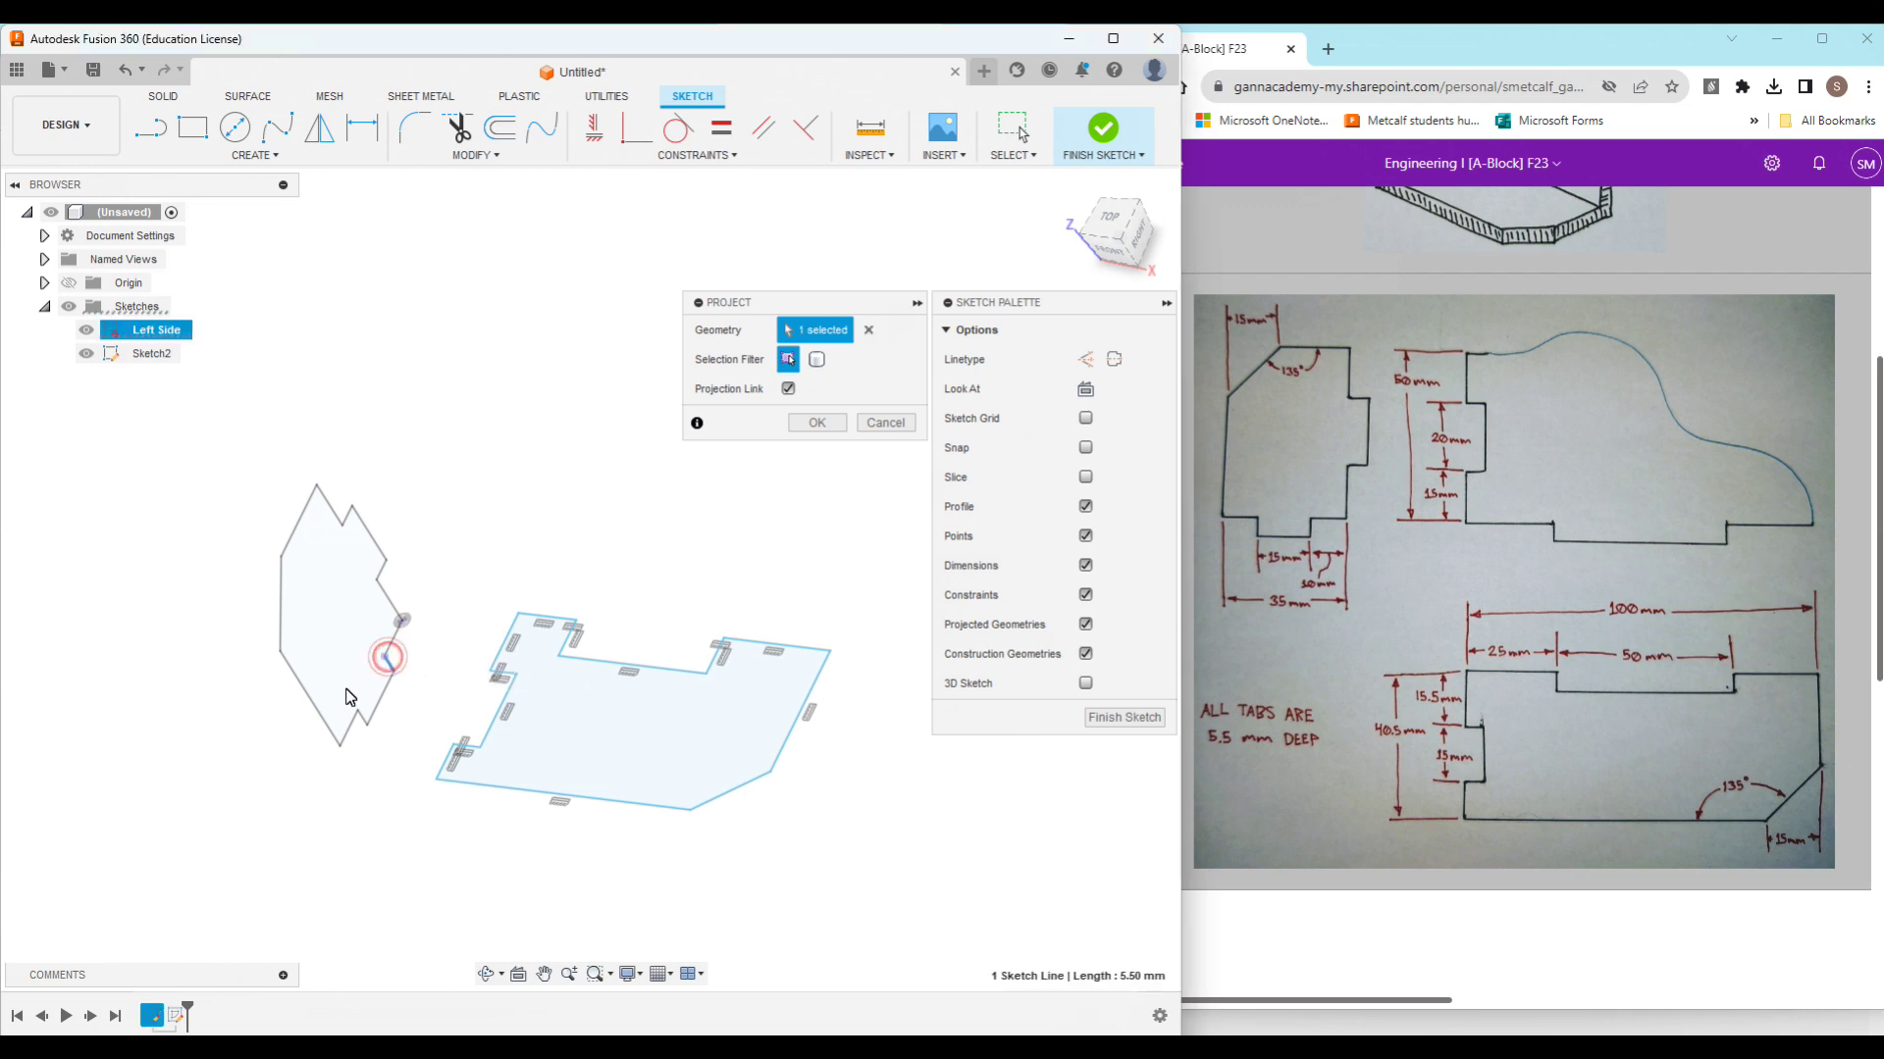
click(360, 709)
click(331, 734)
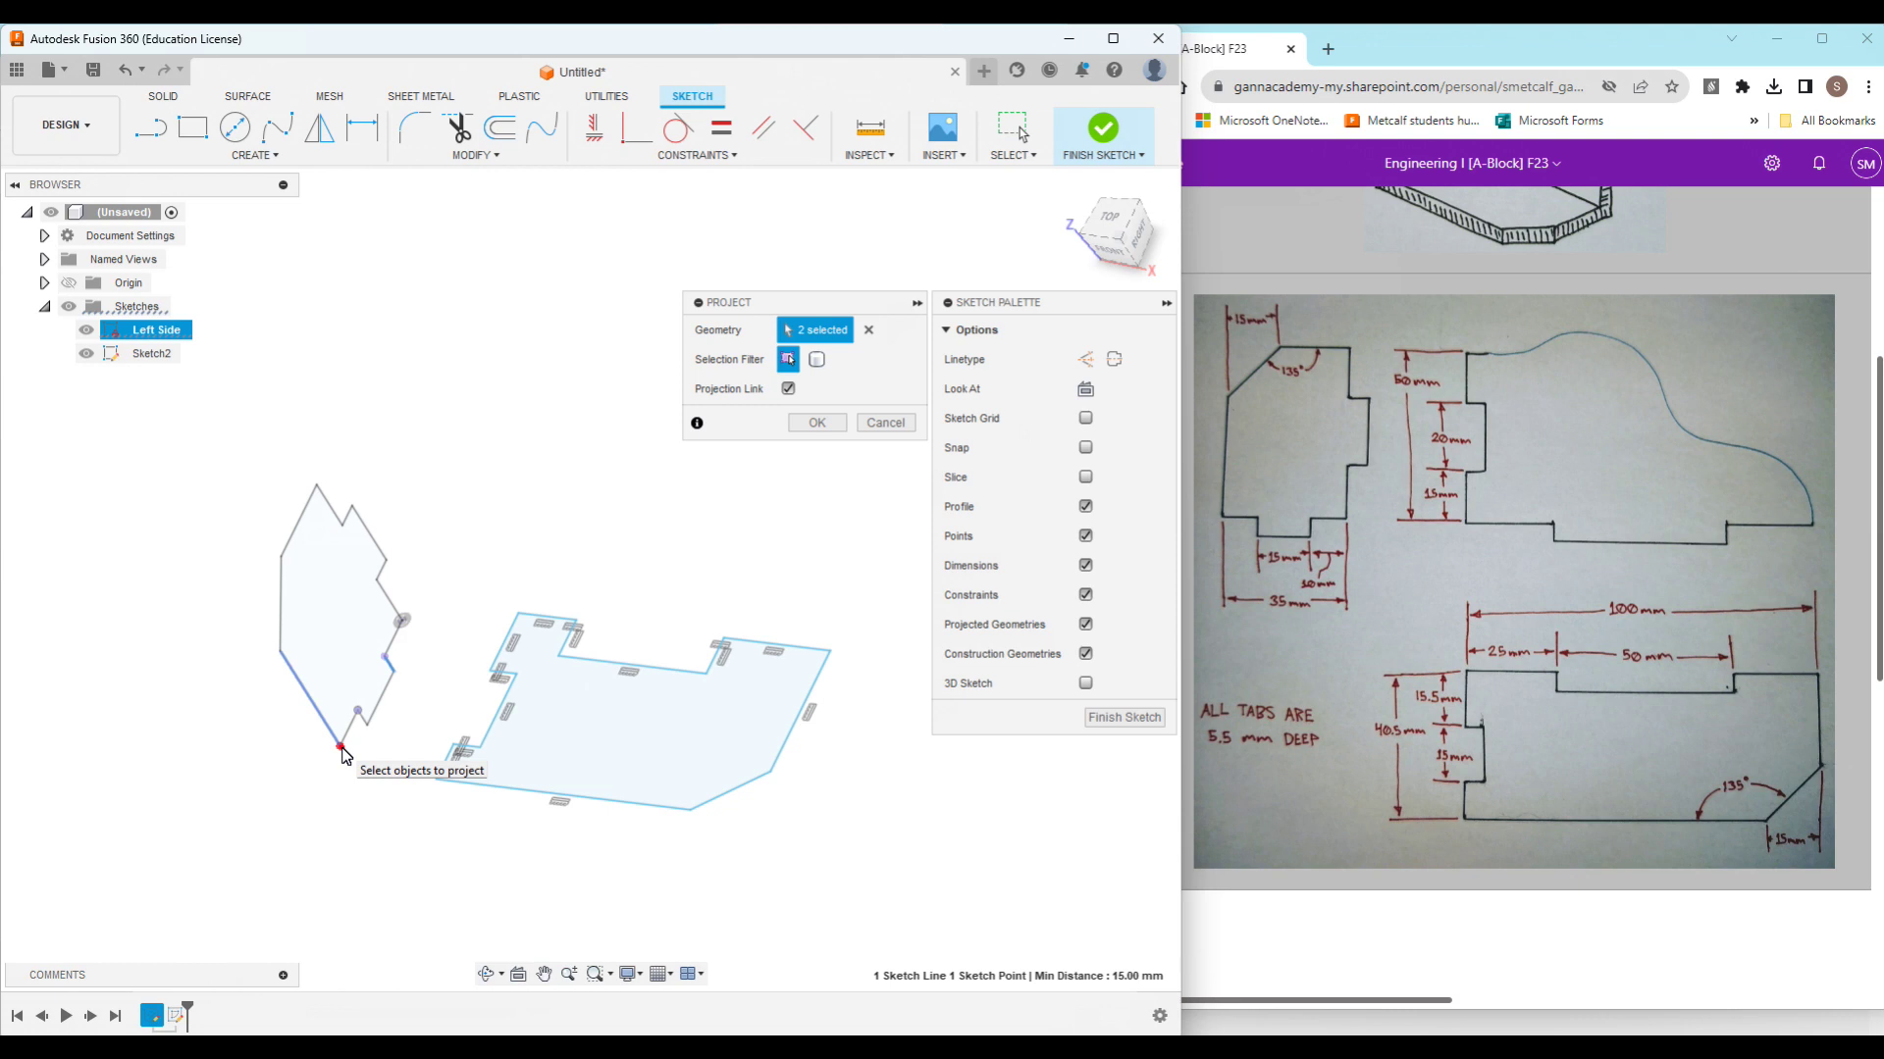
click(817, 423)
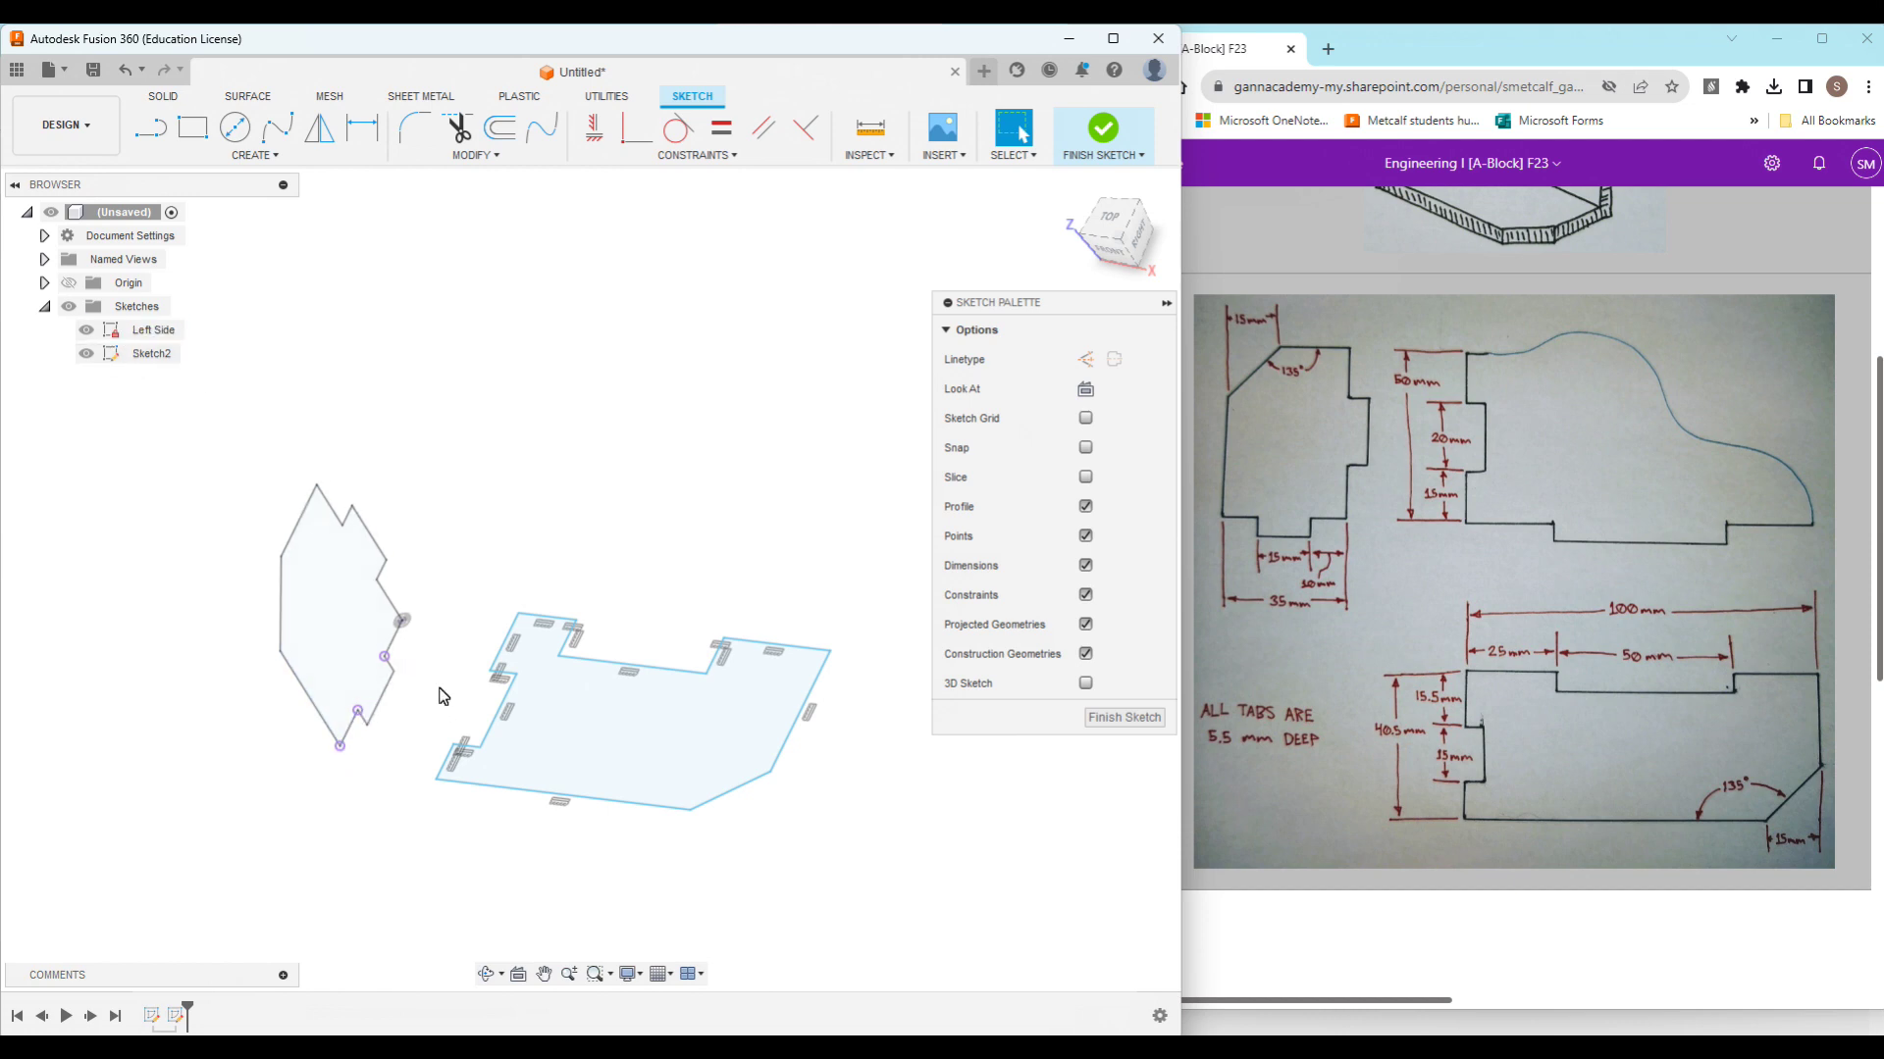
Step: Hide the Left Side sketch and make the base's bottom edge and both short notch edges coincident with the projected points
click(91, 333)
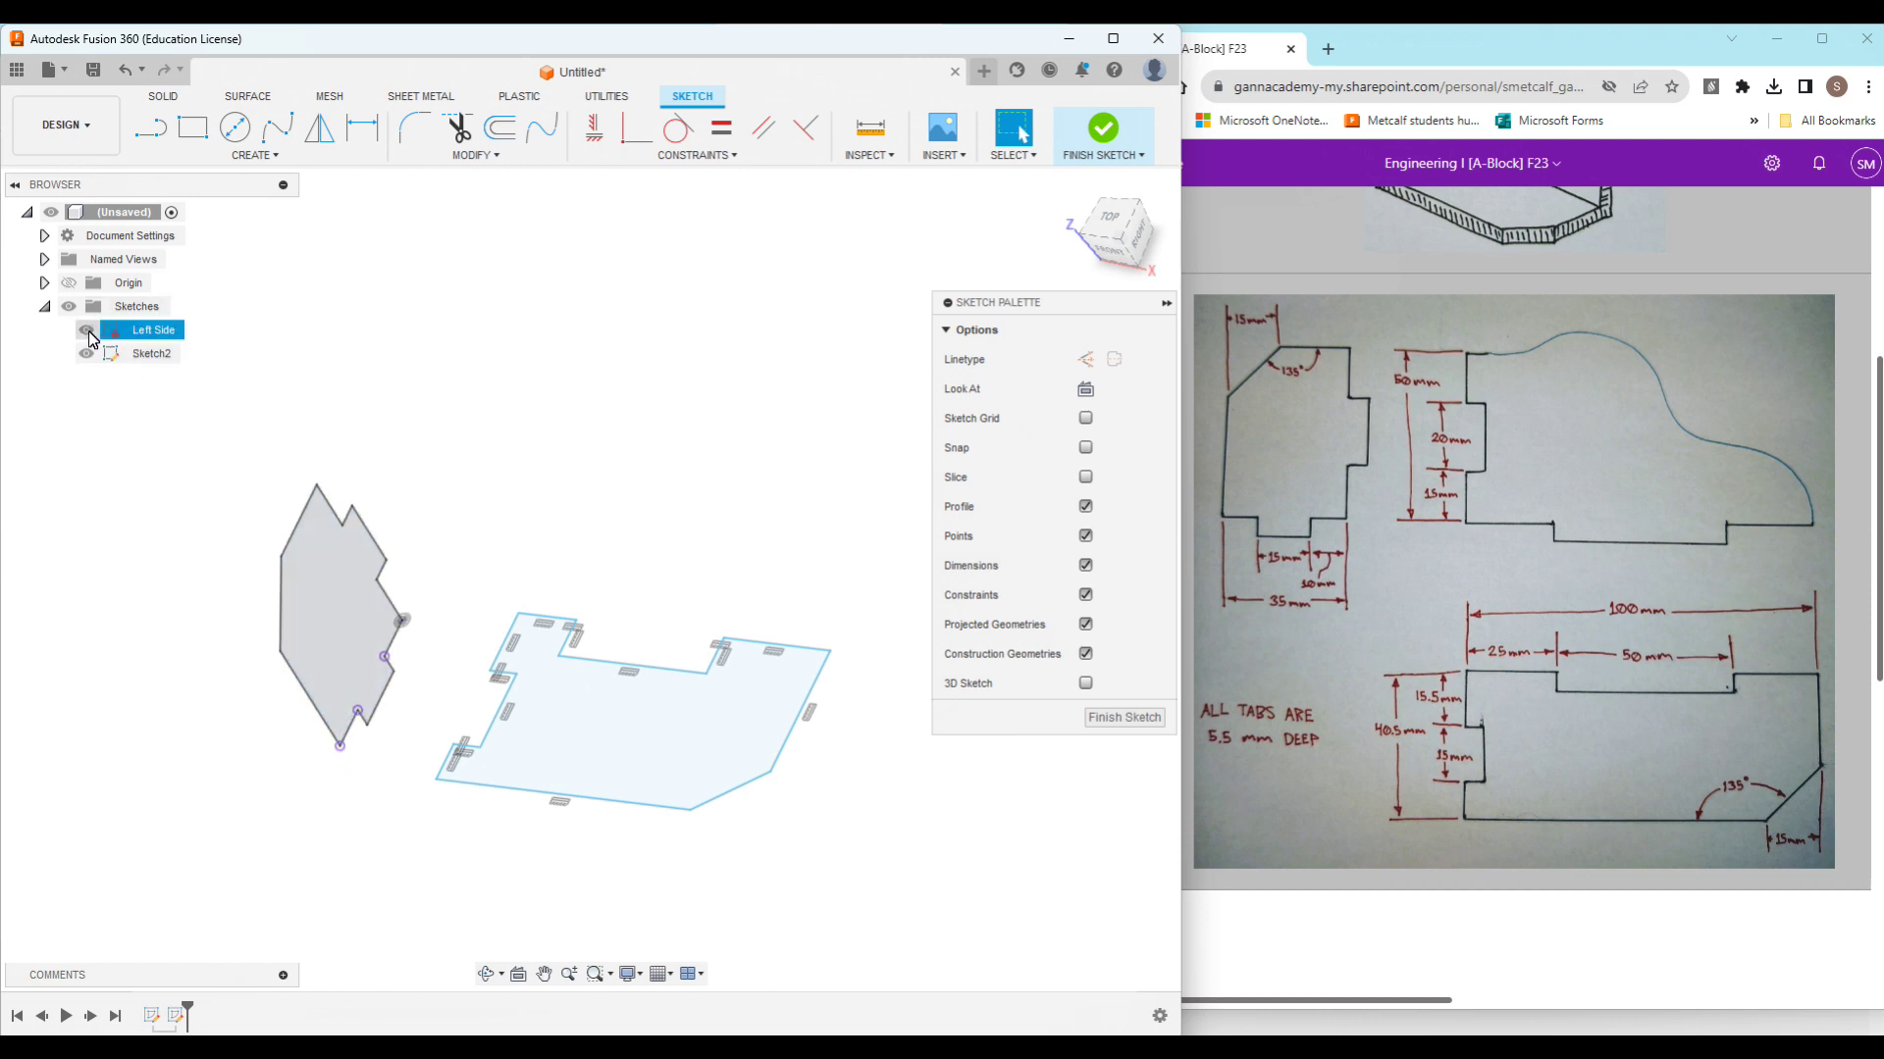
click(88, 333)
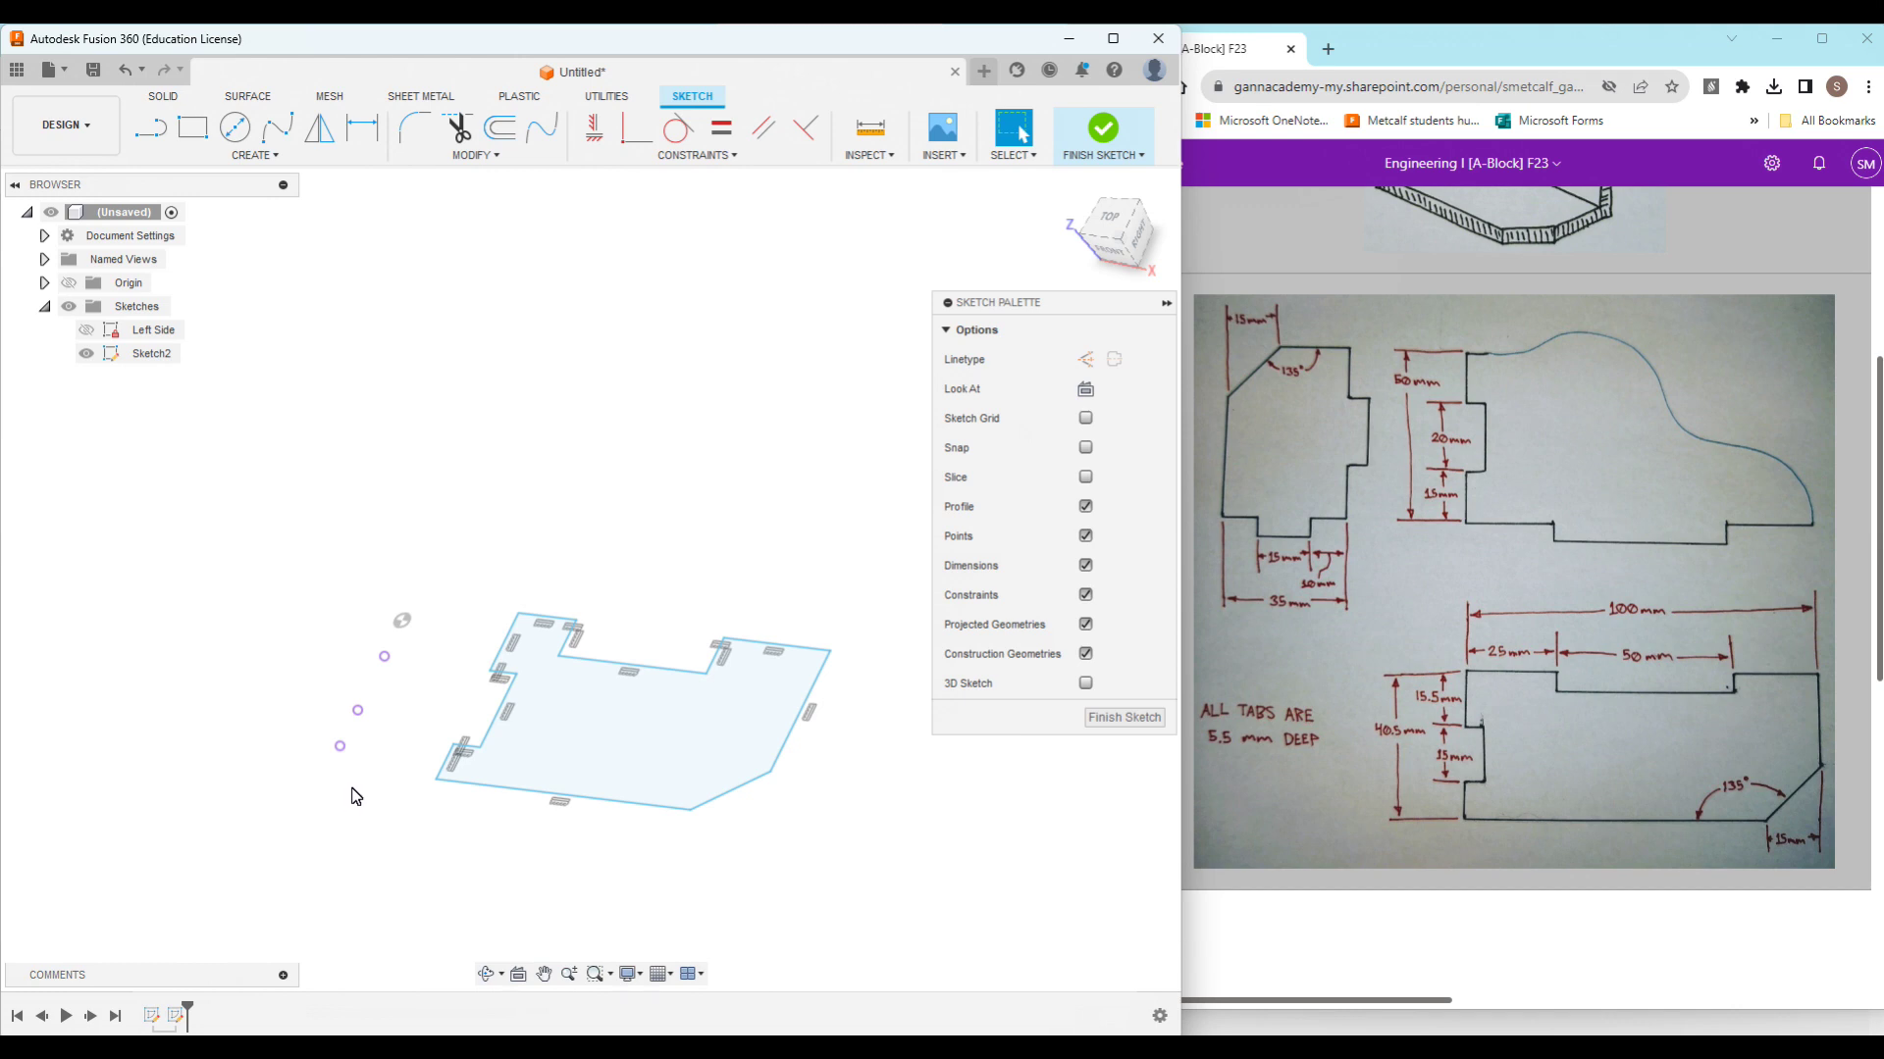
click(648, 141)
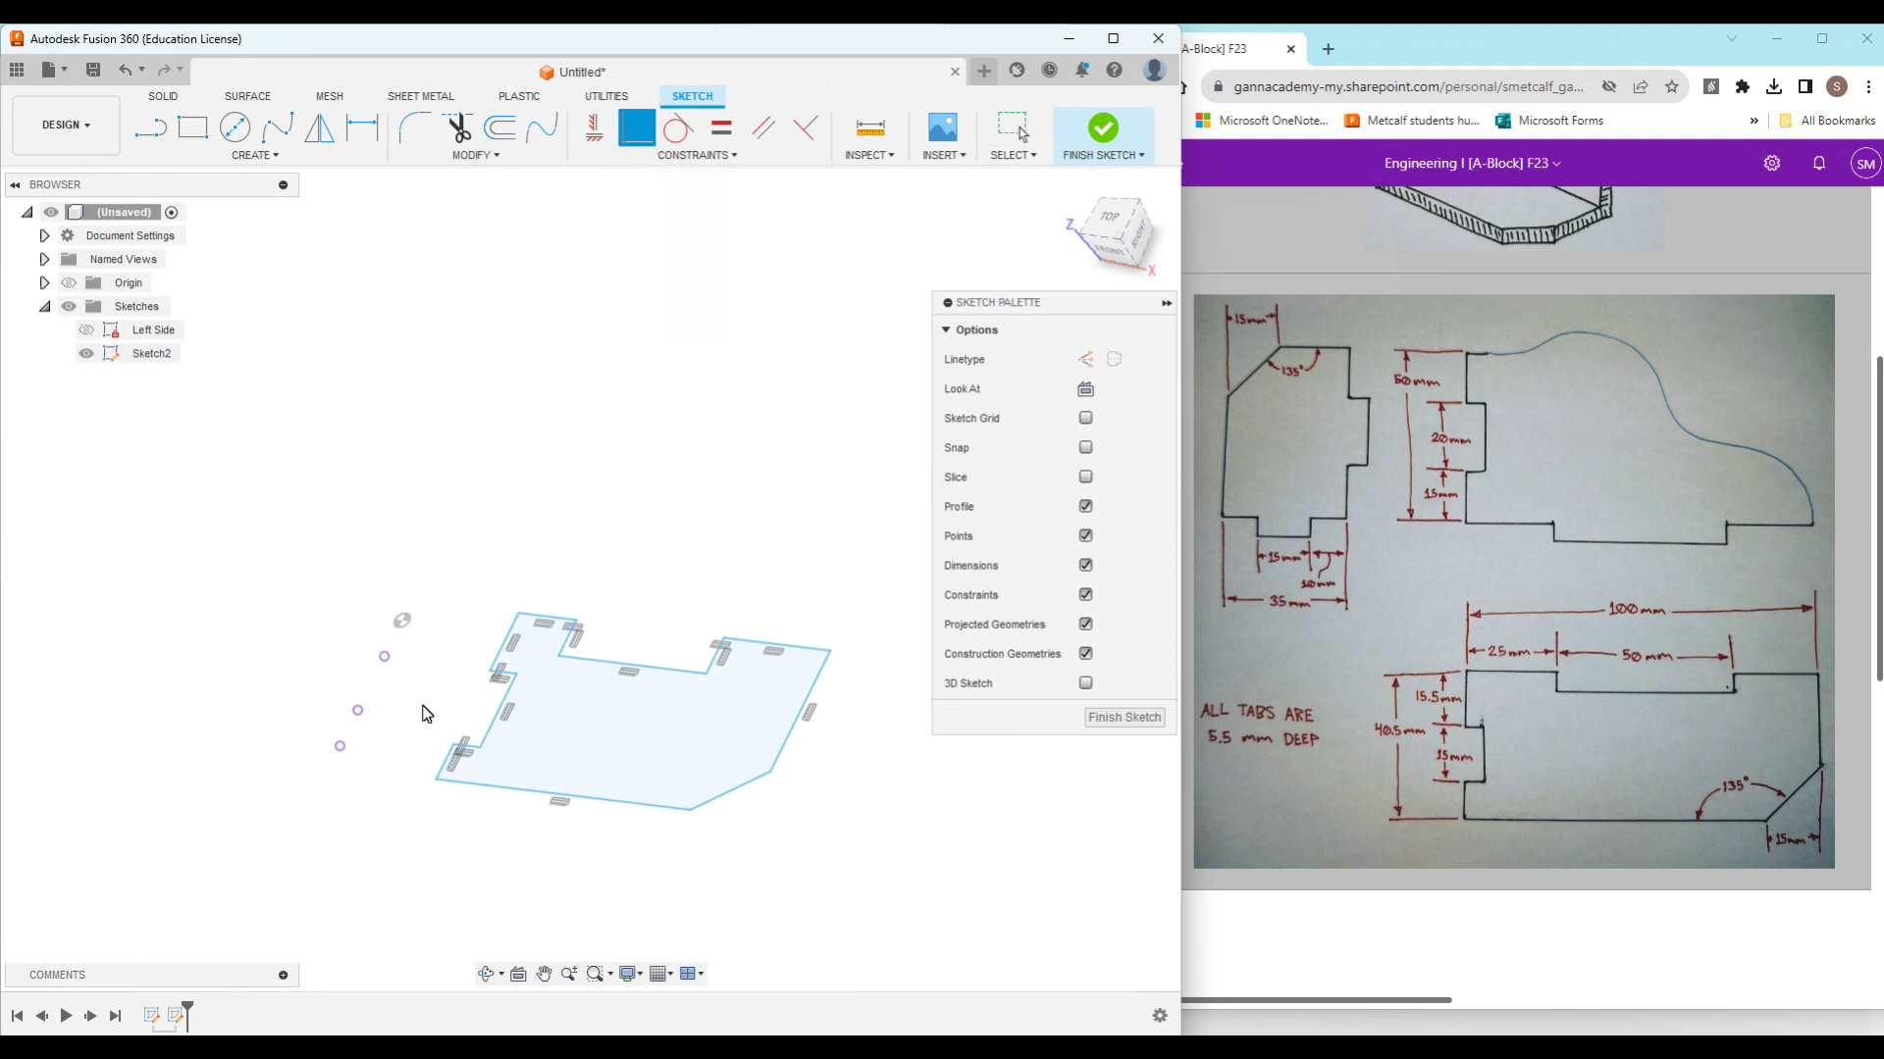
click(340, 746)
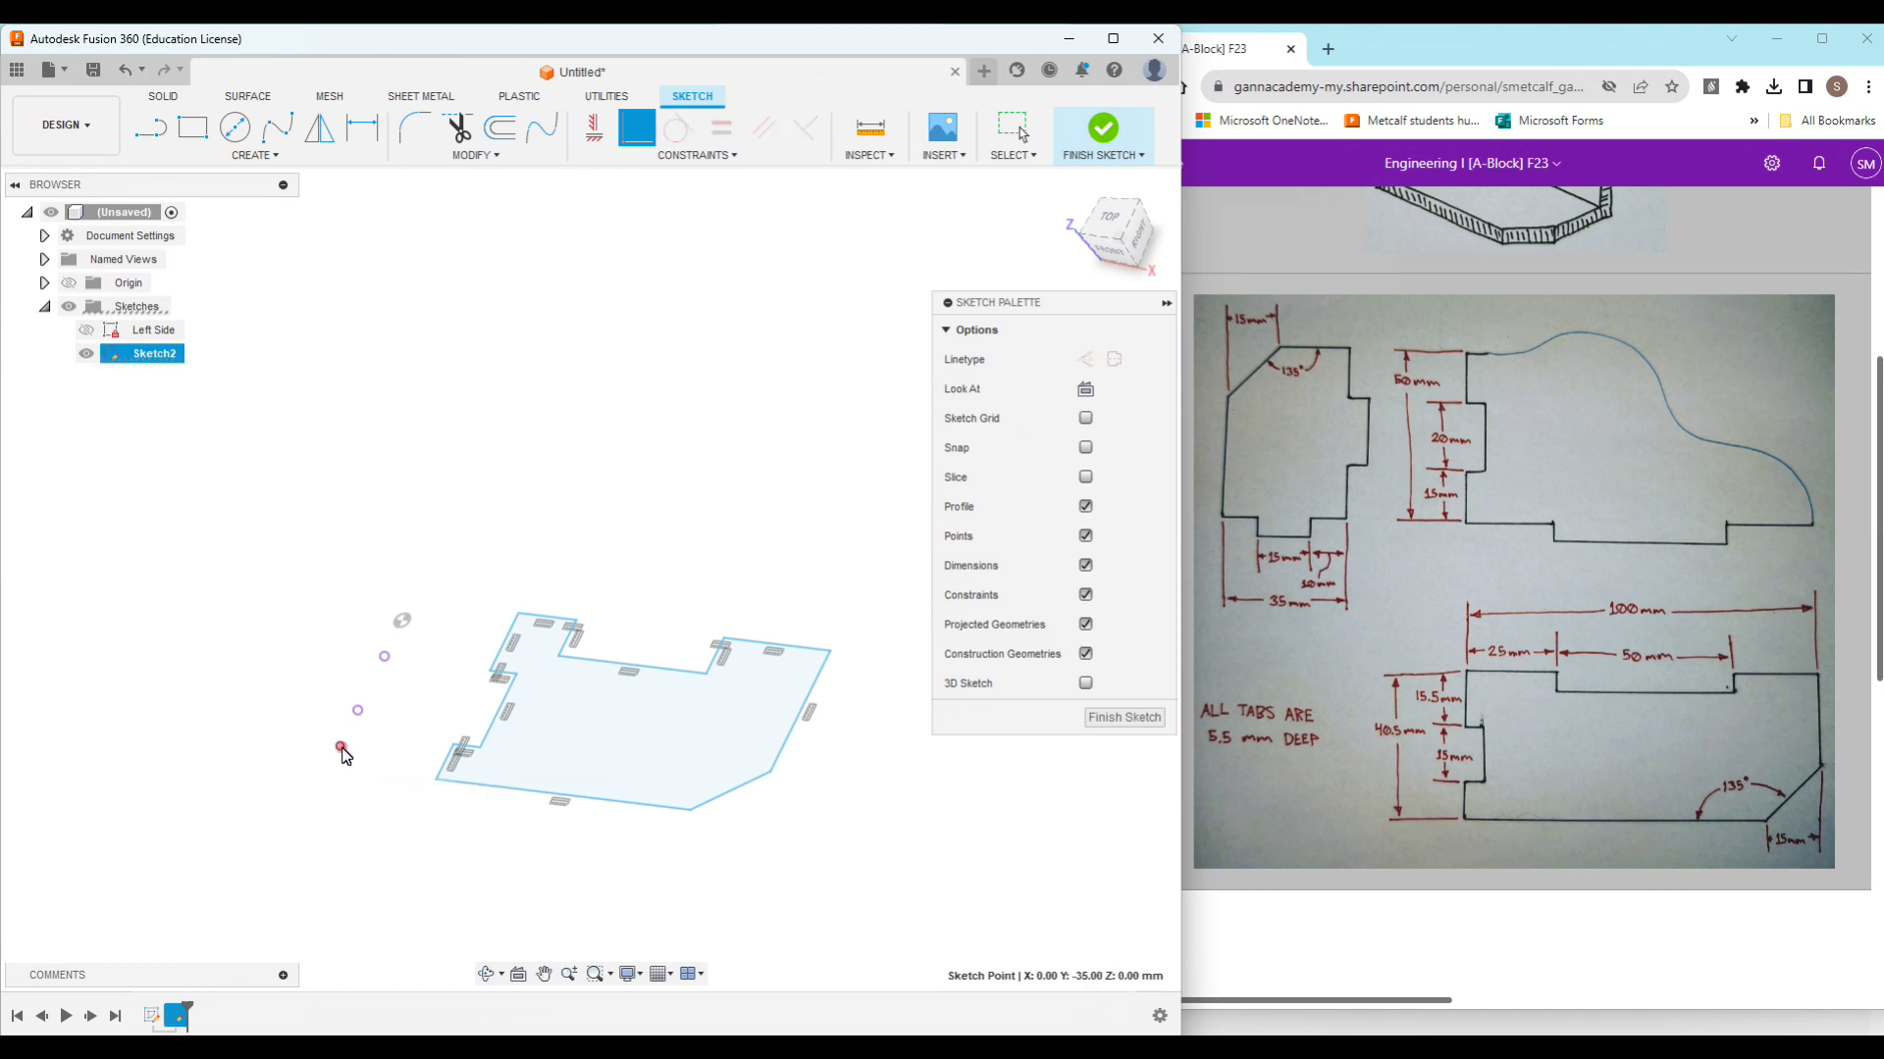
click(483, 795)
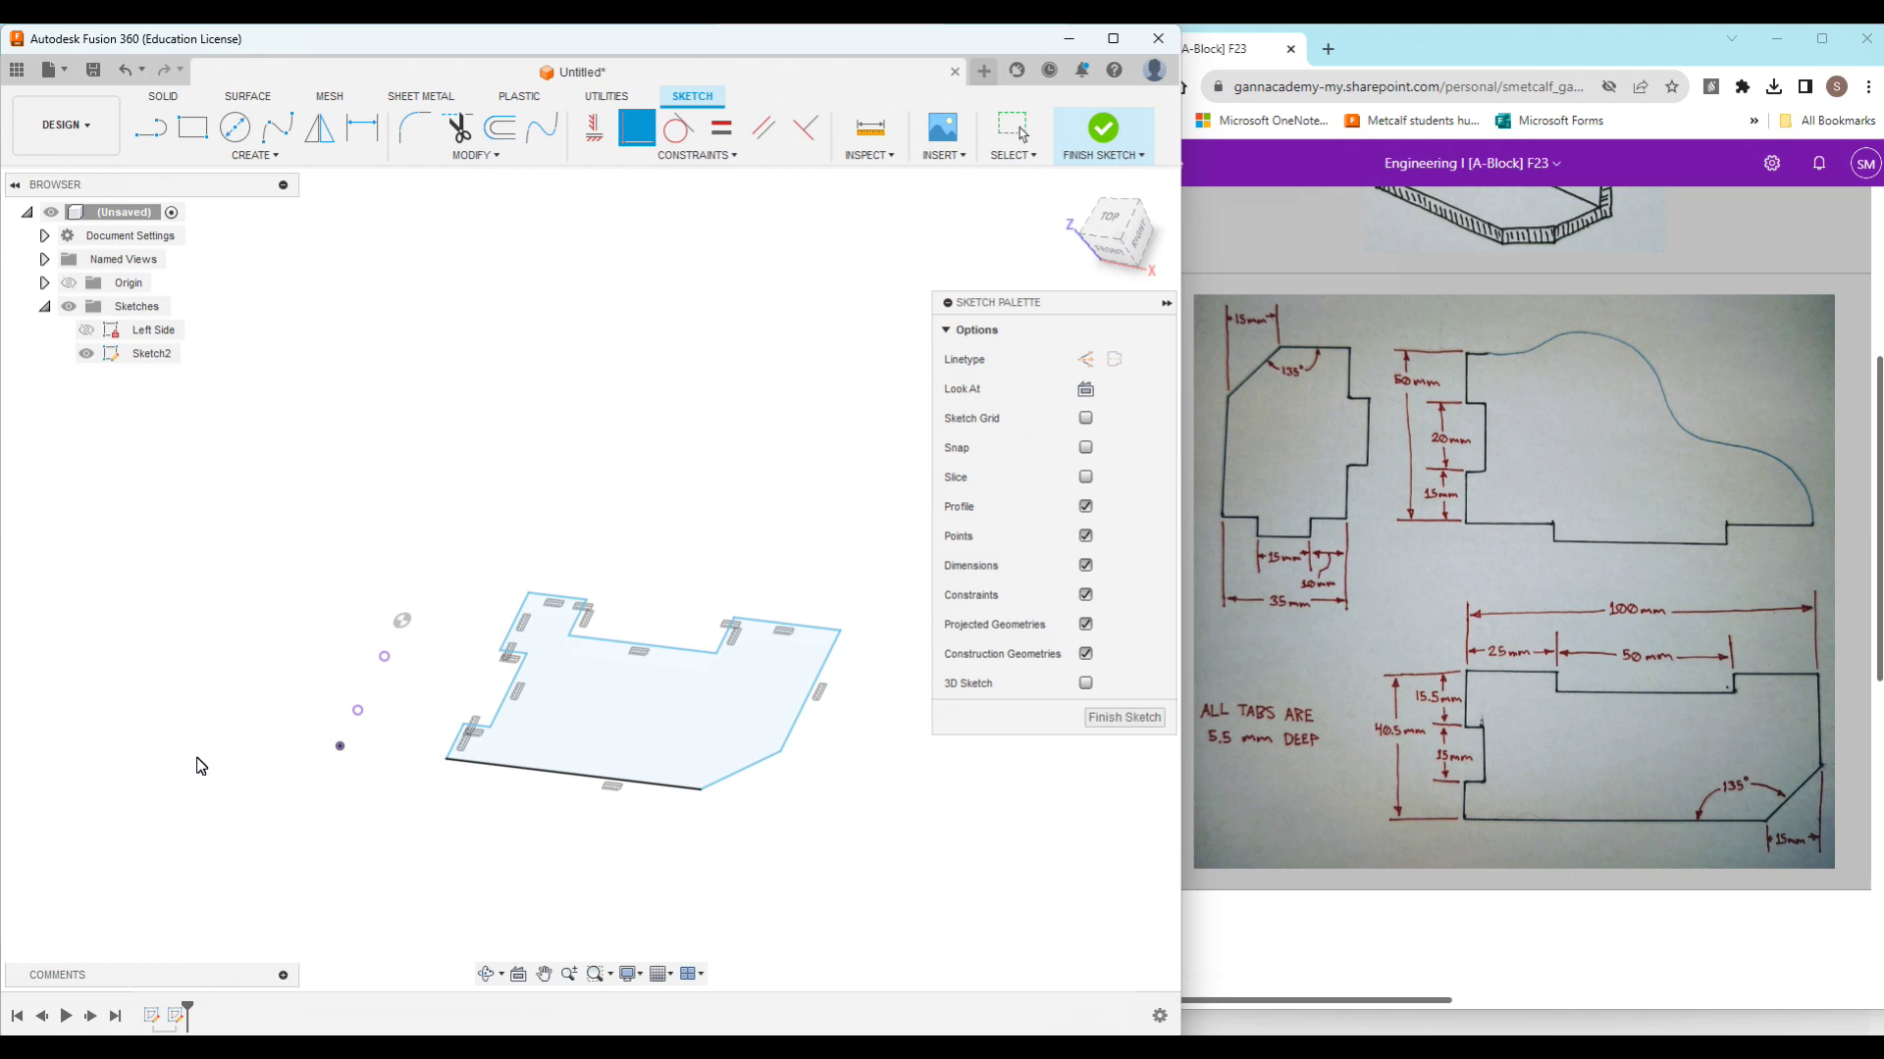
click(480, 731)
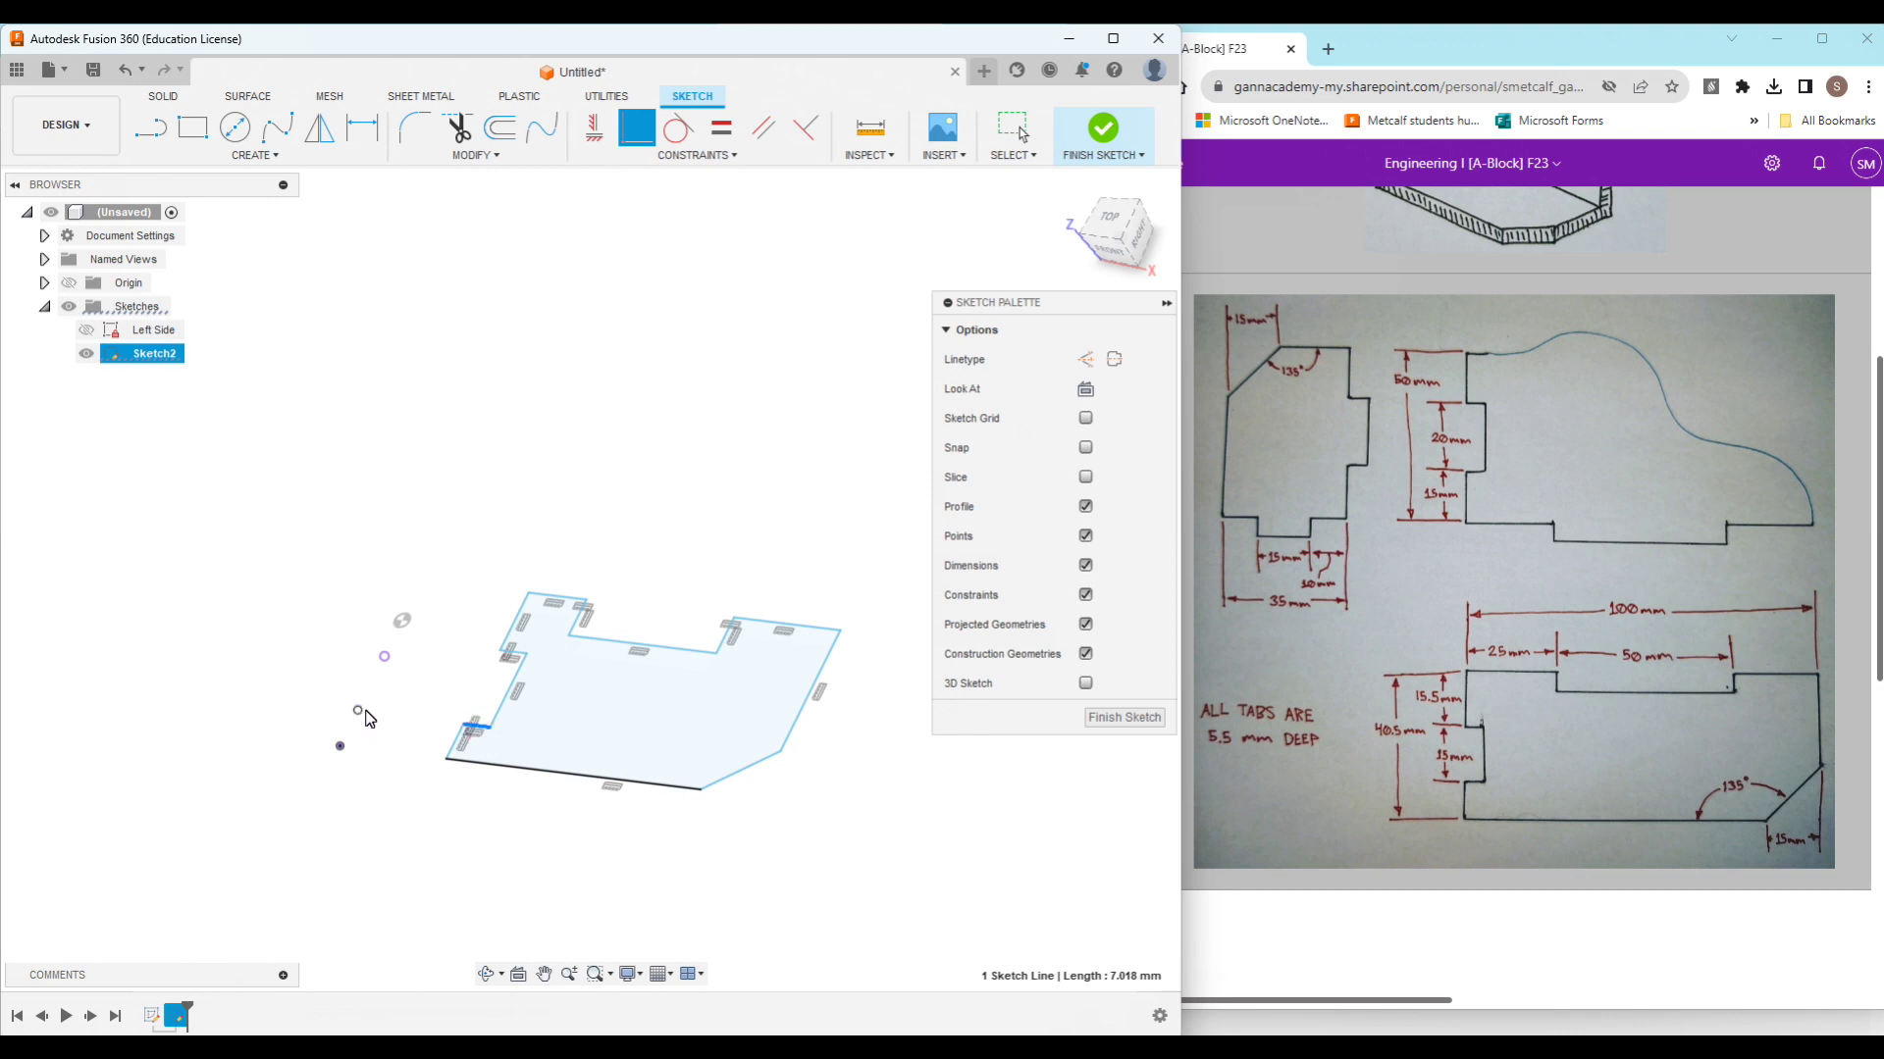
click(390, 734)
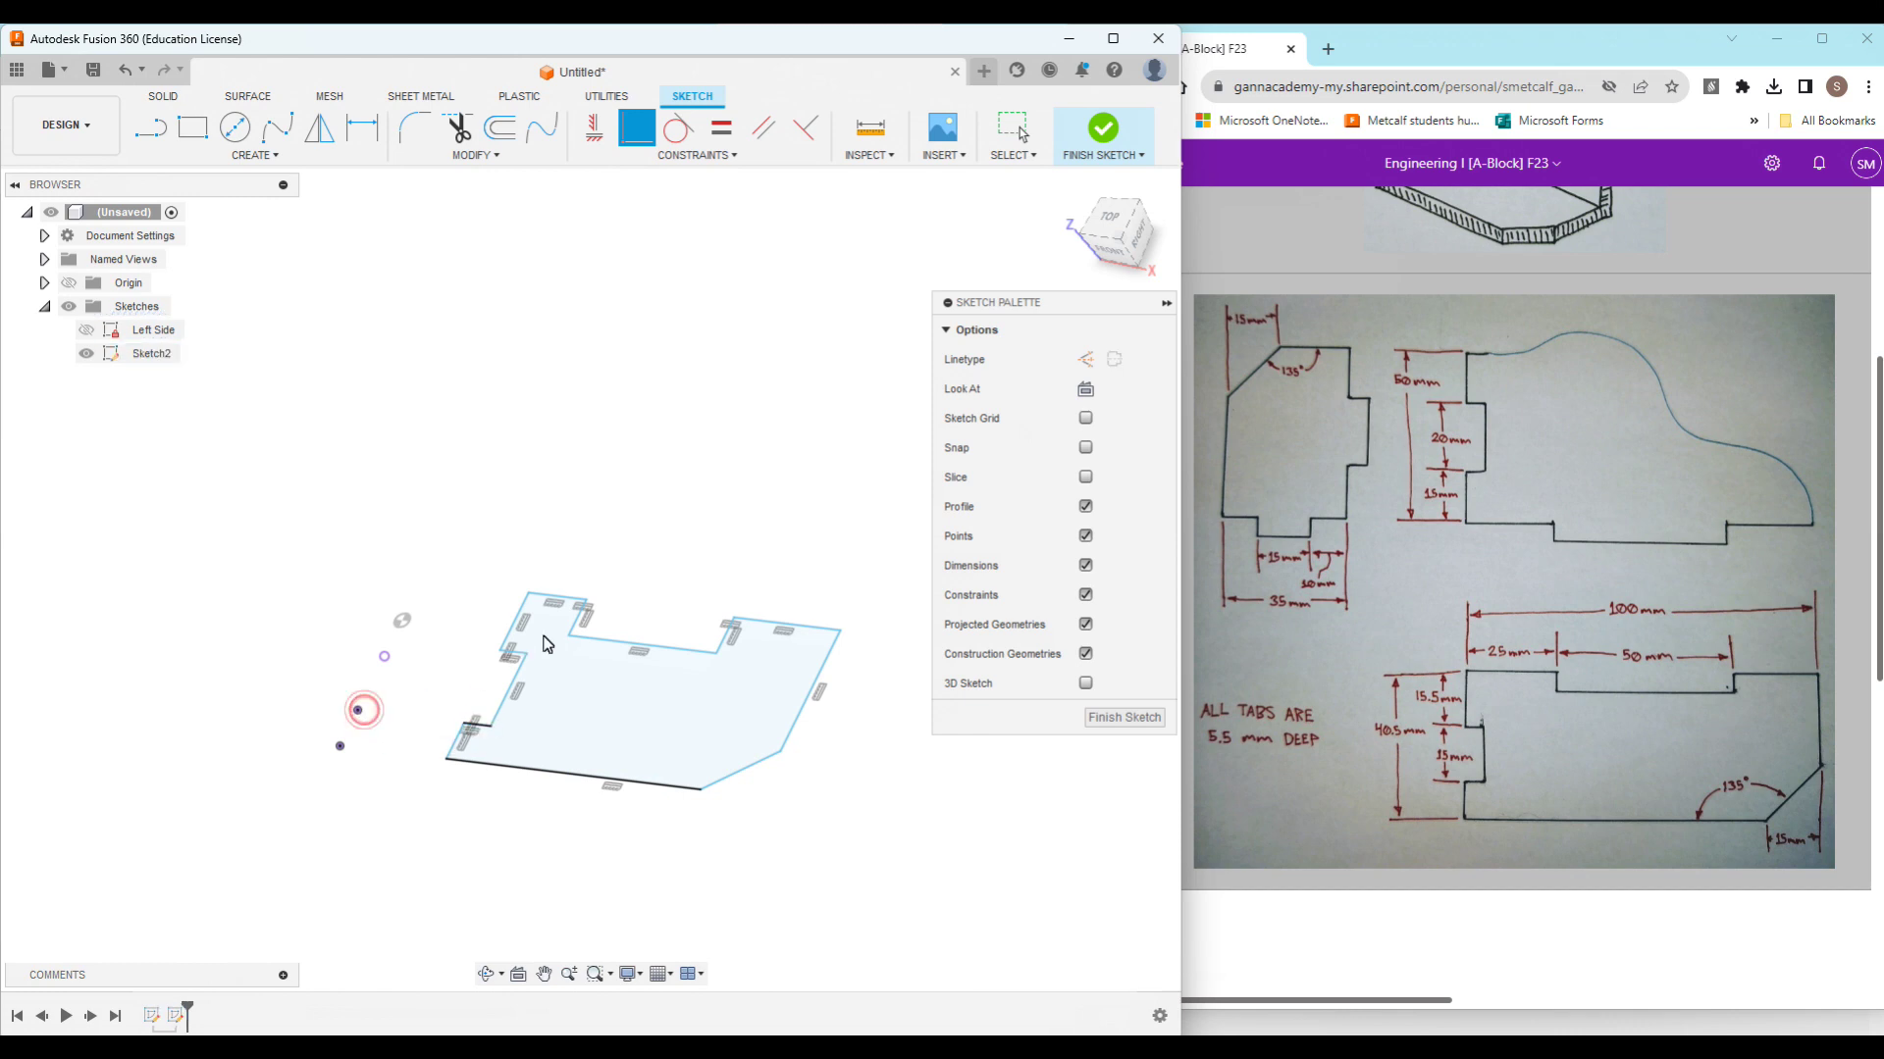
click(384, 656)
click(520, 656)
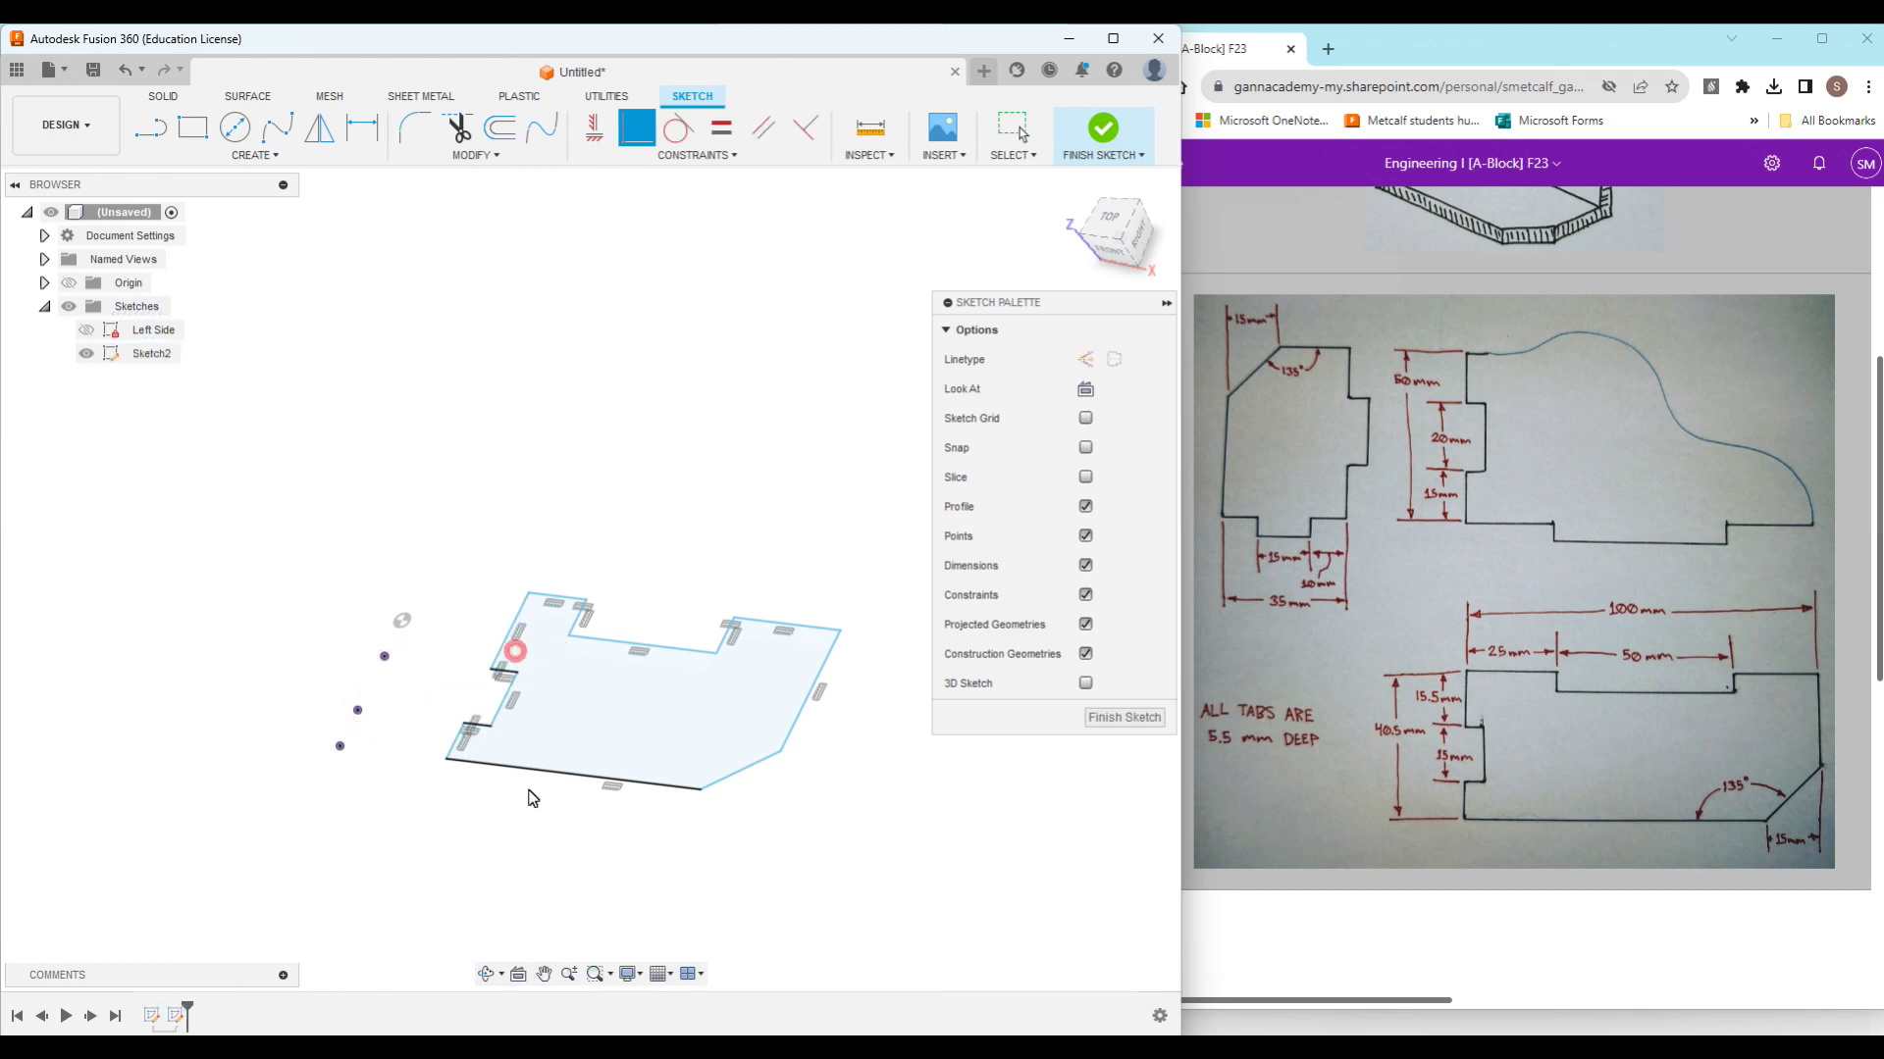
Step: Move the base's outer left edges past the projected points and bring the notch's inner edge close to them
scroll(564, 762, up, 2)
scroll(564, 762, up, 2)
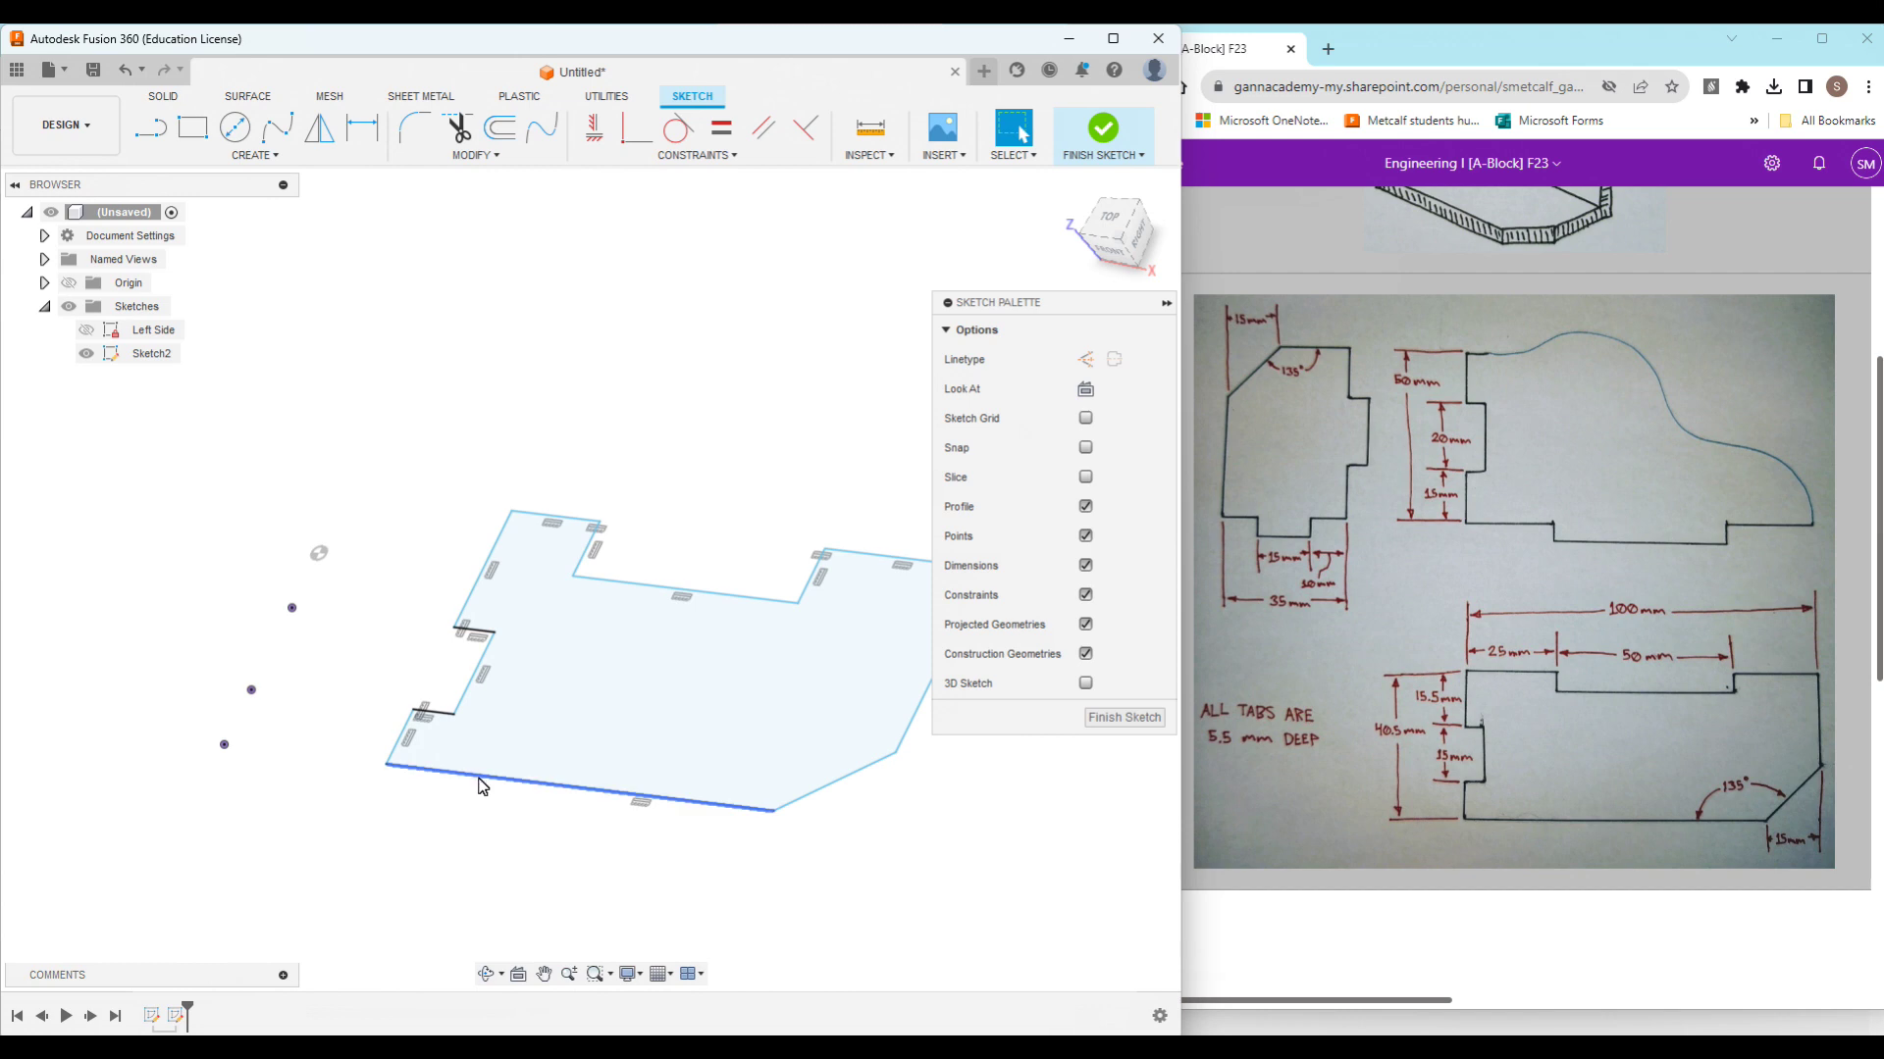
drag(399, 737, 202, 728)
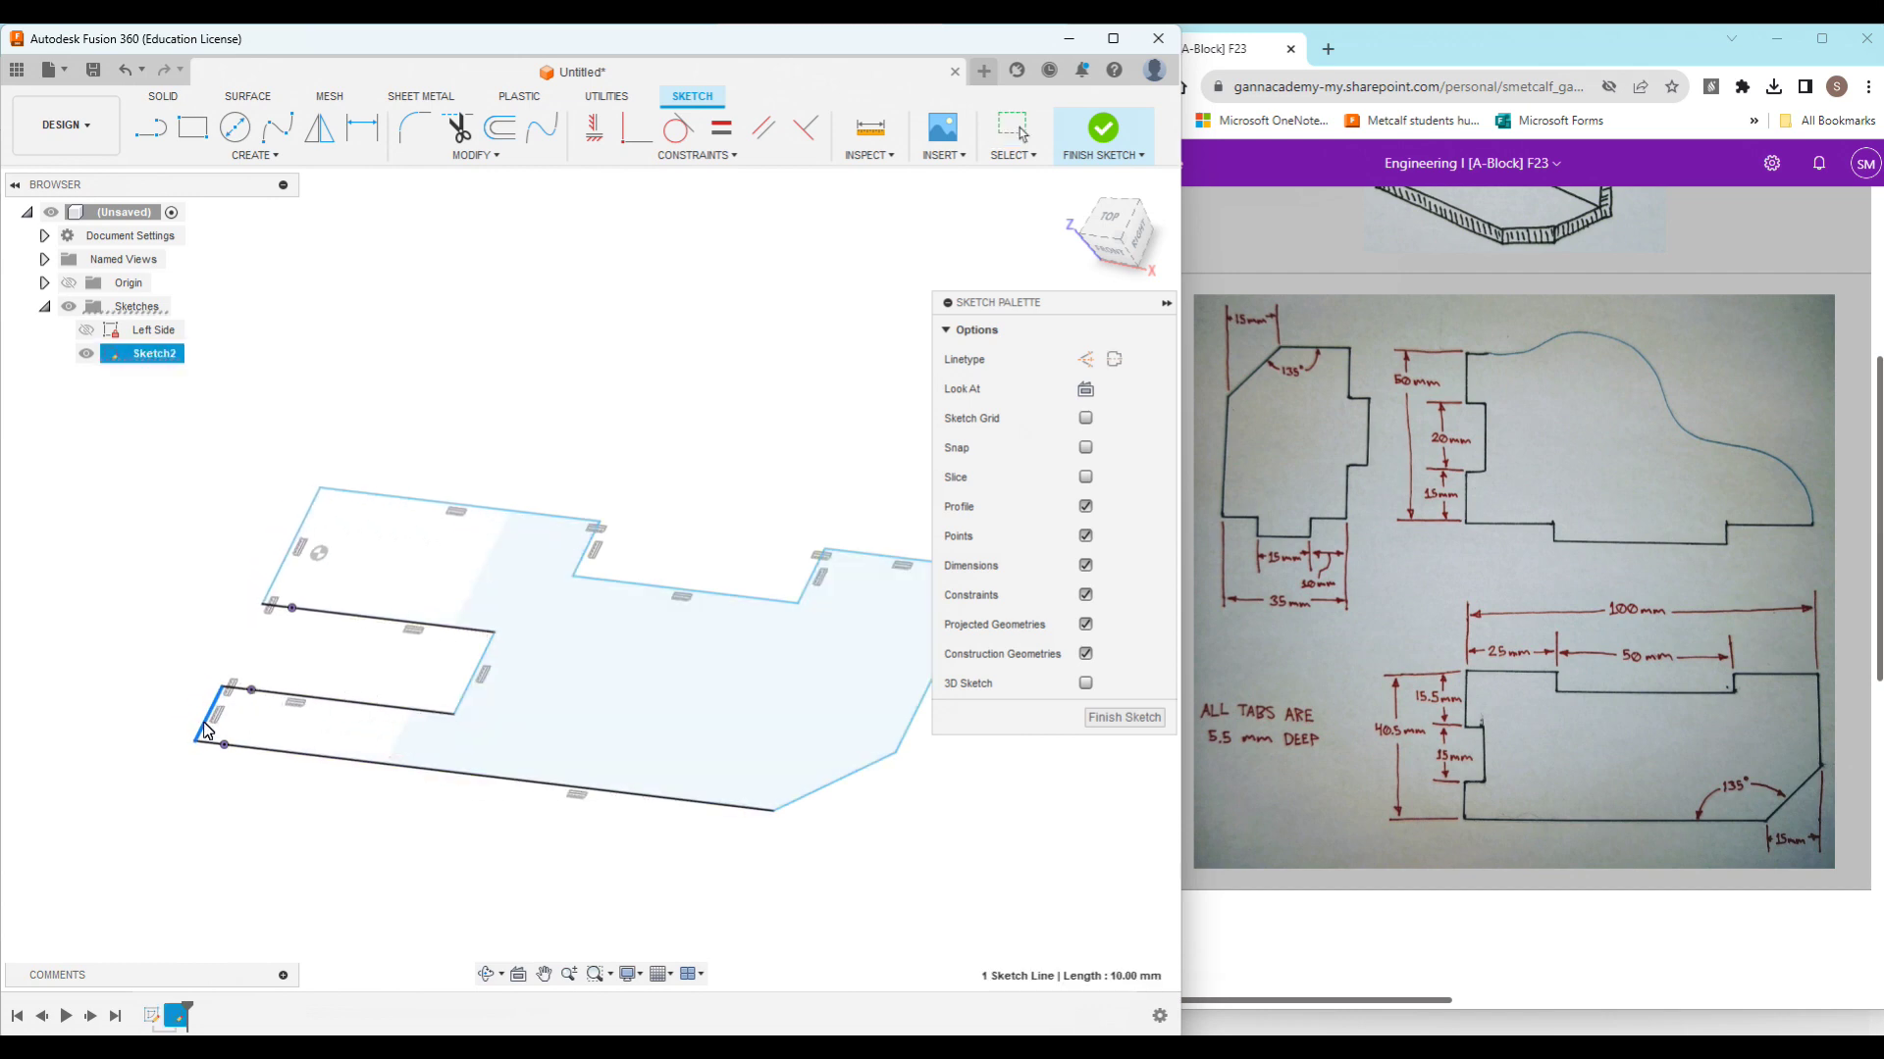
click(475, 675)
drag(472, 702, 313, 687)
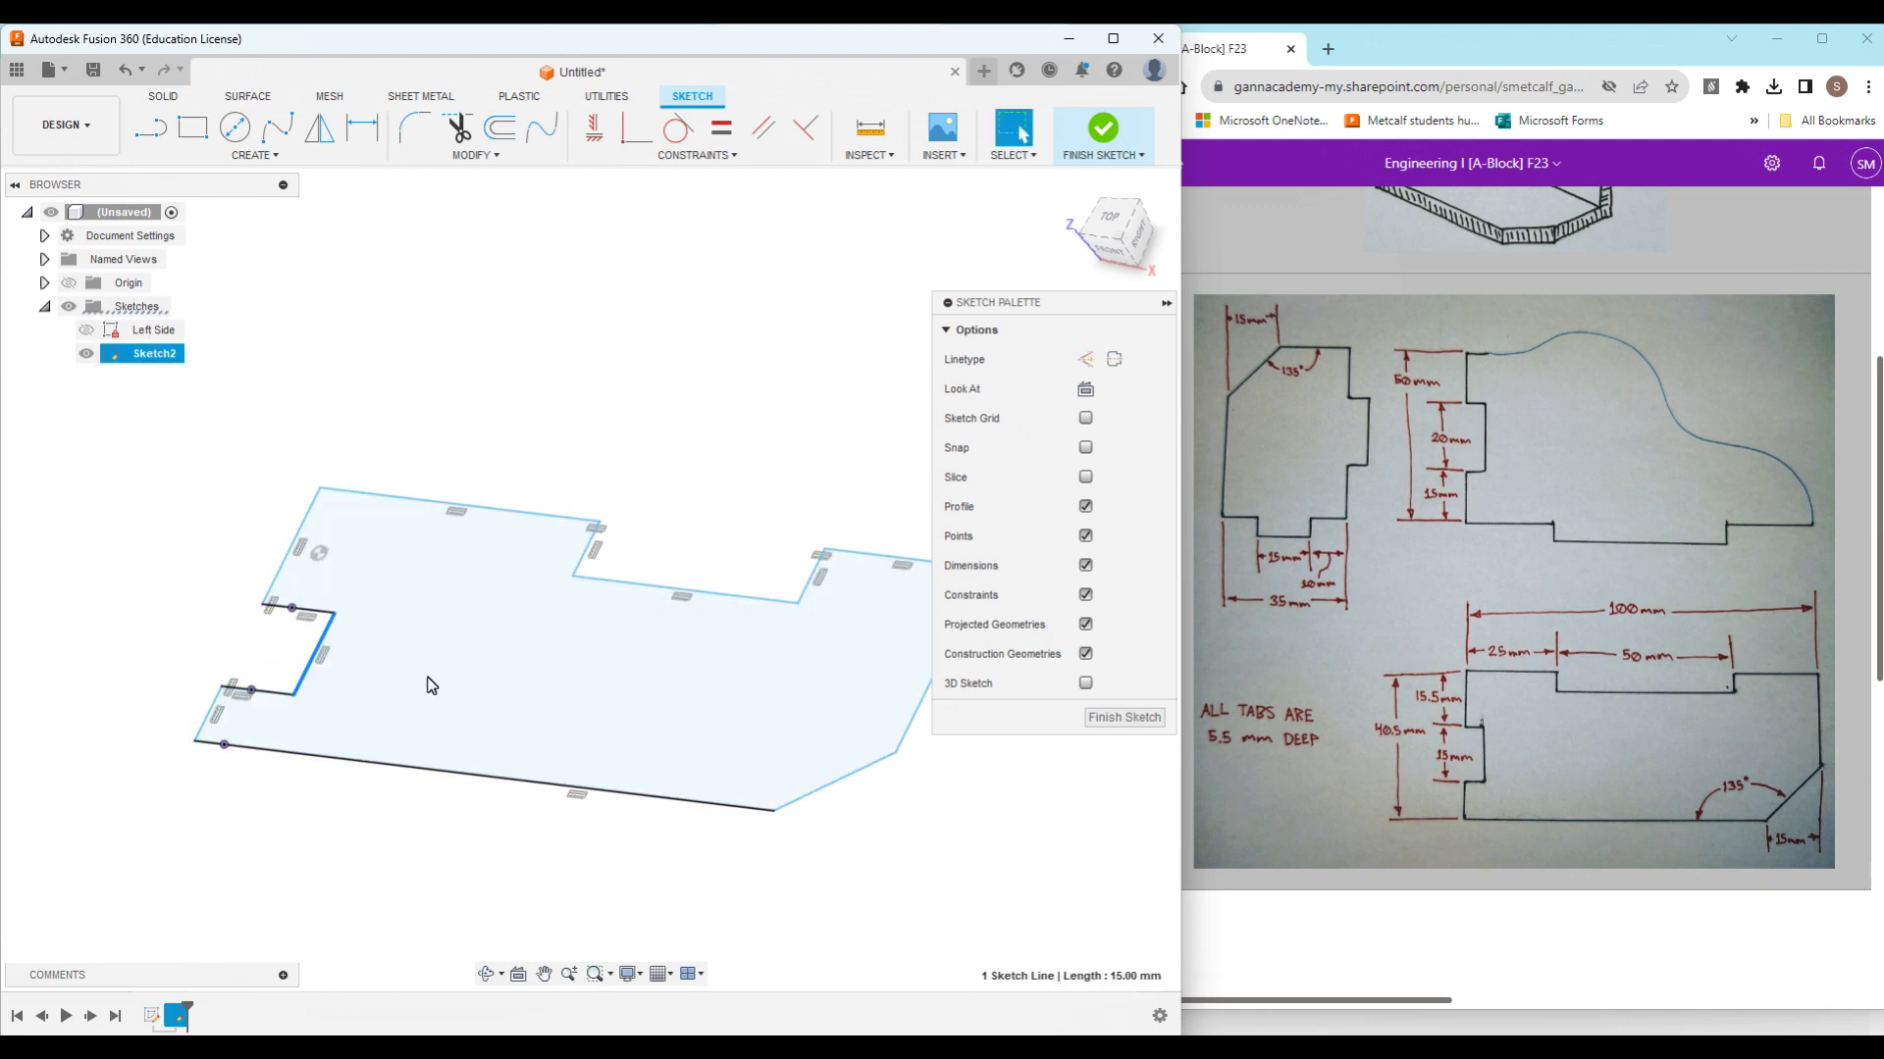
Step: Snap the left notch's inner upper corner onto the projected point so its inner edge lines up with the side piece
scroll(571, 720, down, 2)
click(484, 796)
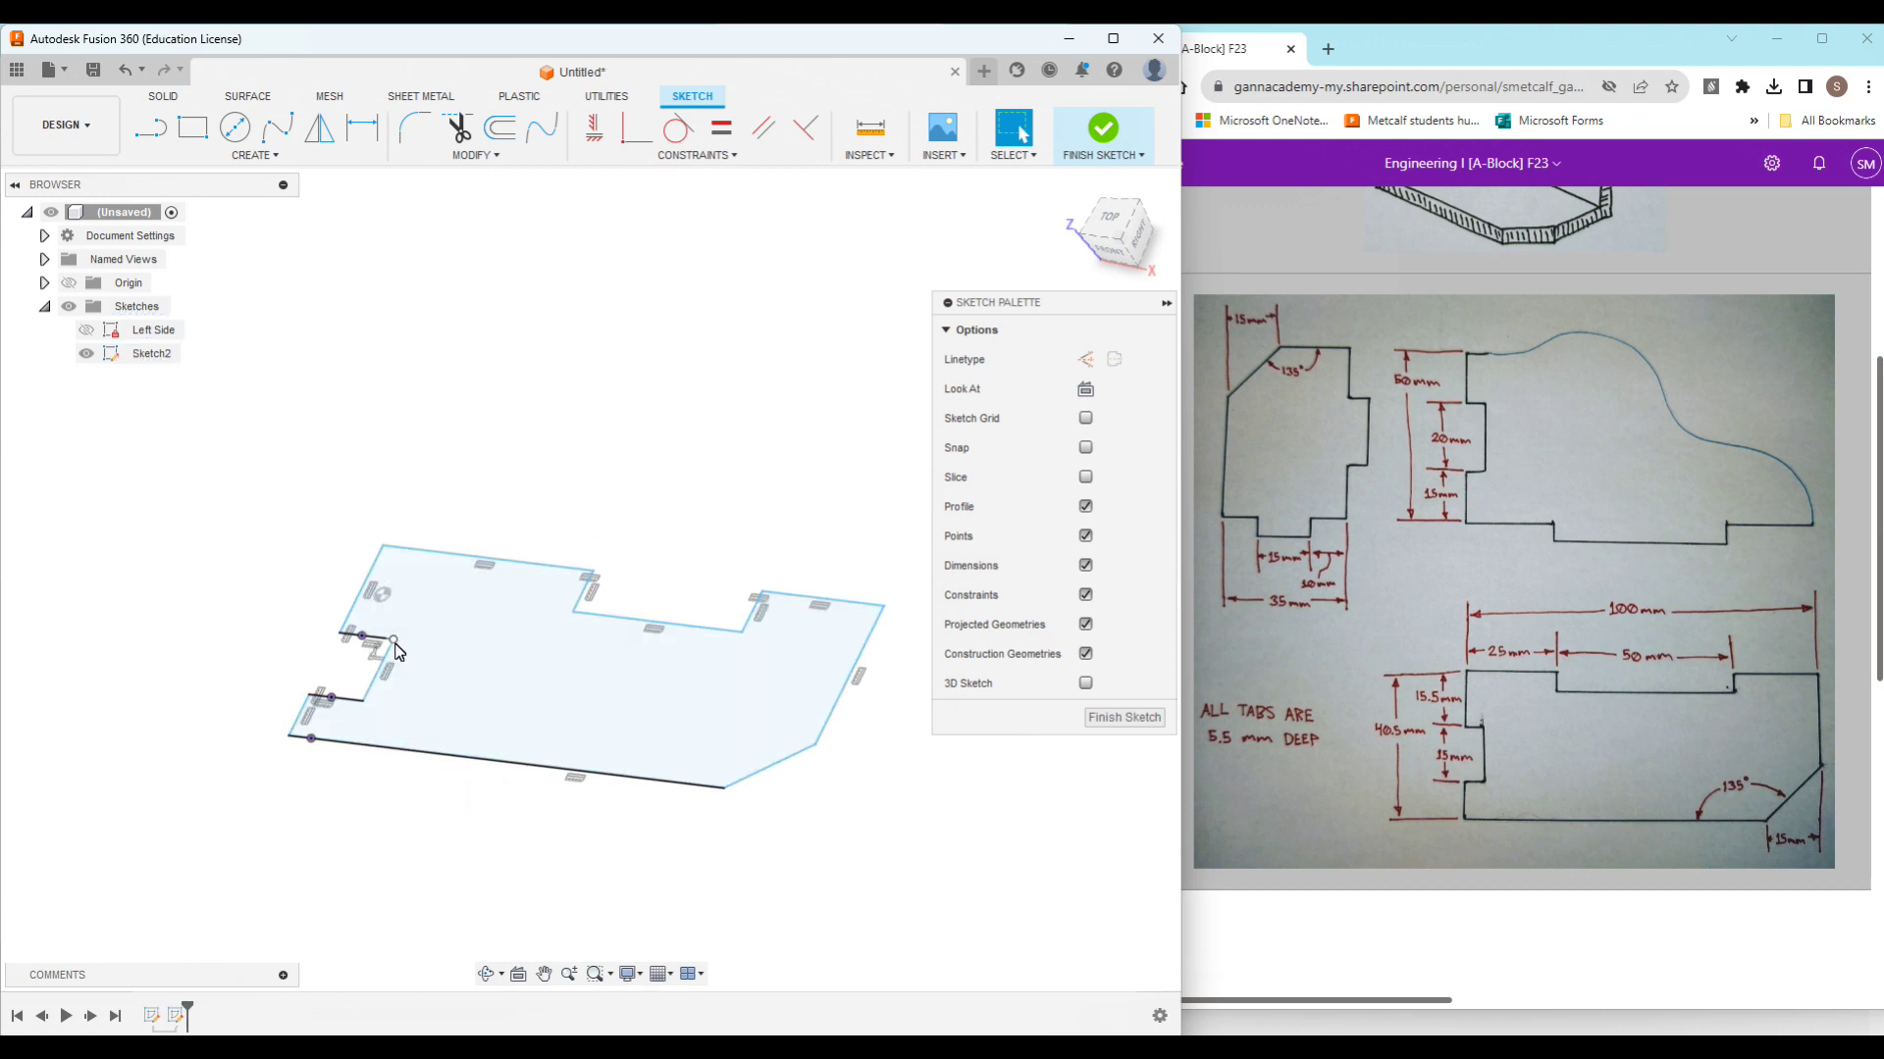
drag(396, 645, 362, 637)
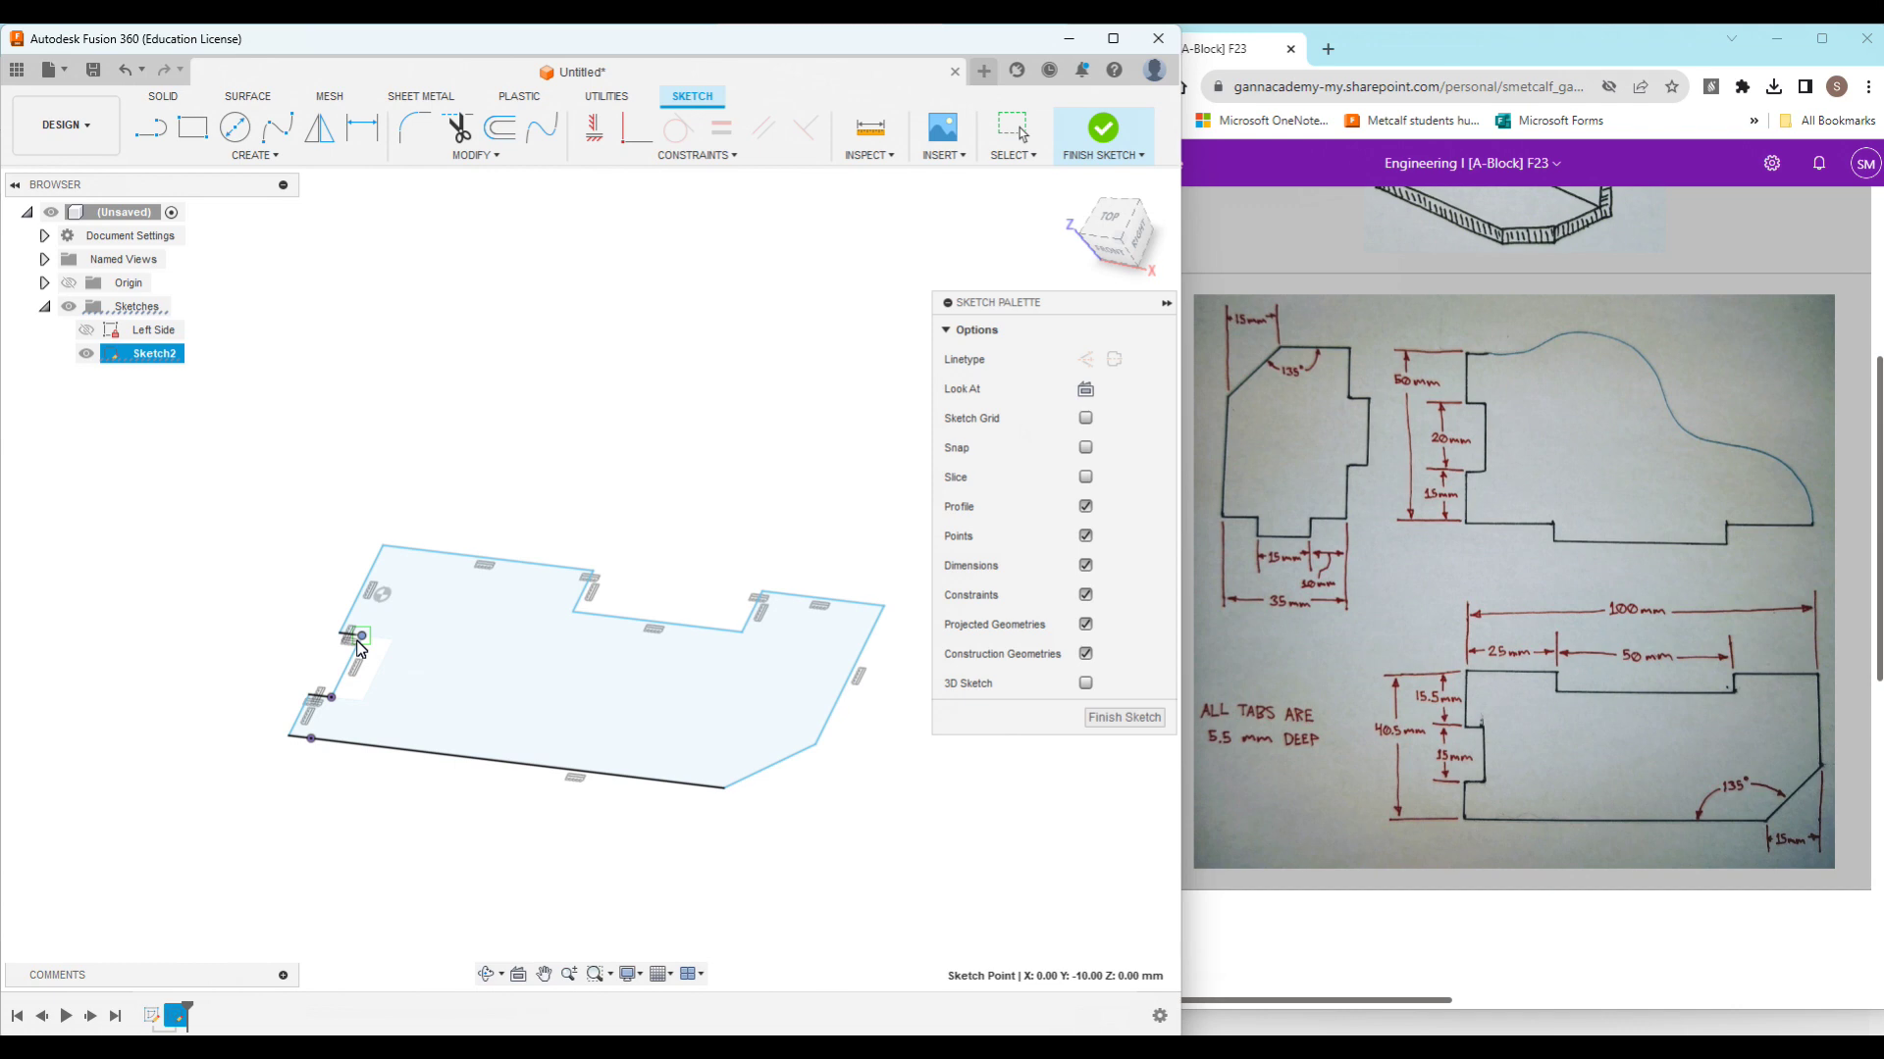
click(232, 642)
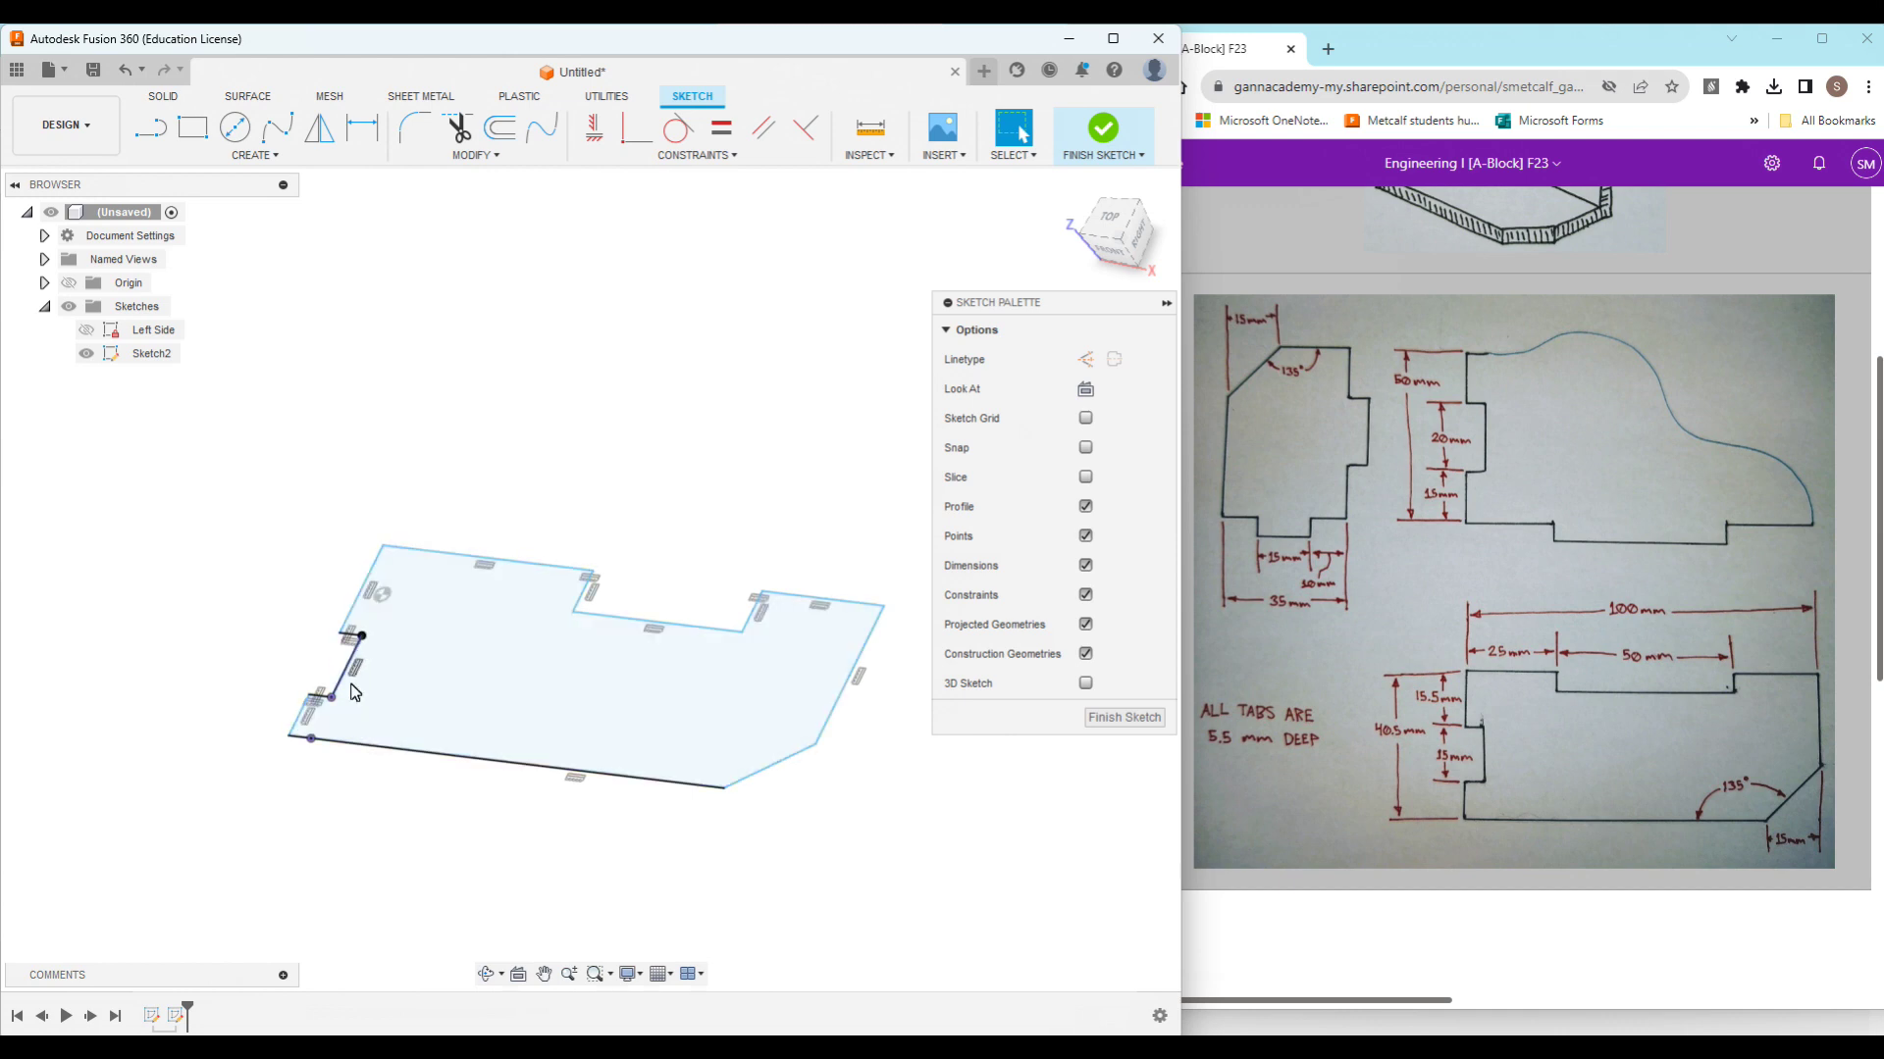
Step: Check how the Left Side piece's tab meets the base notch by showing its sketch temporarily
click(87, 330)
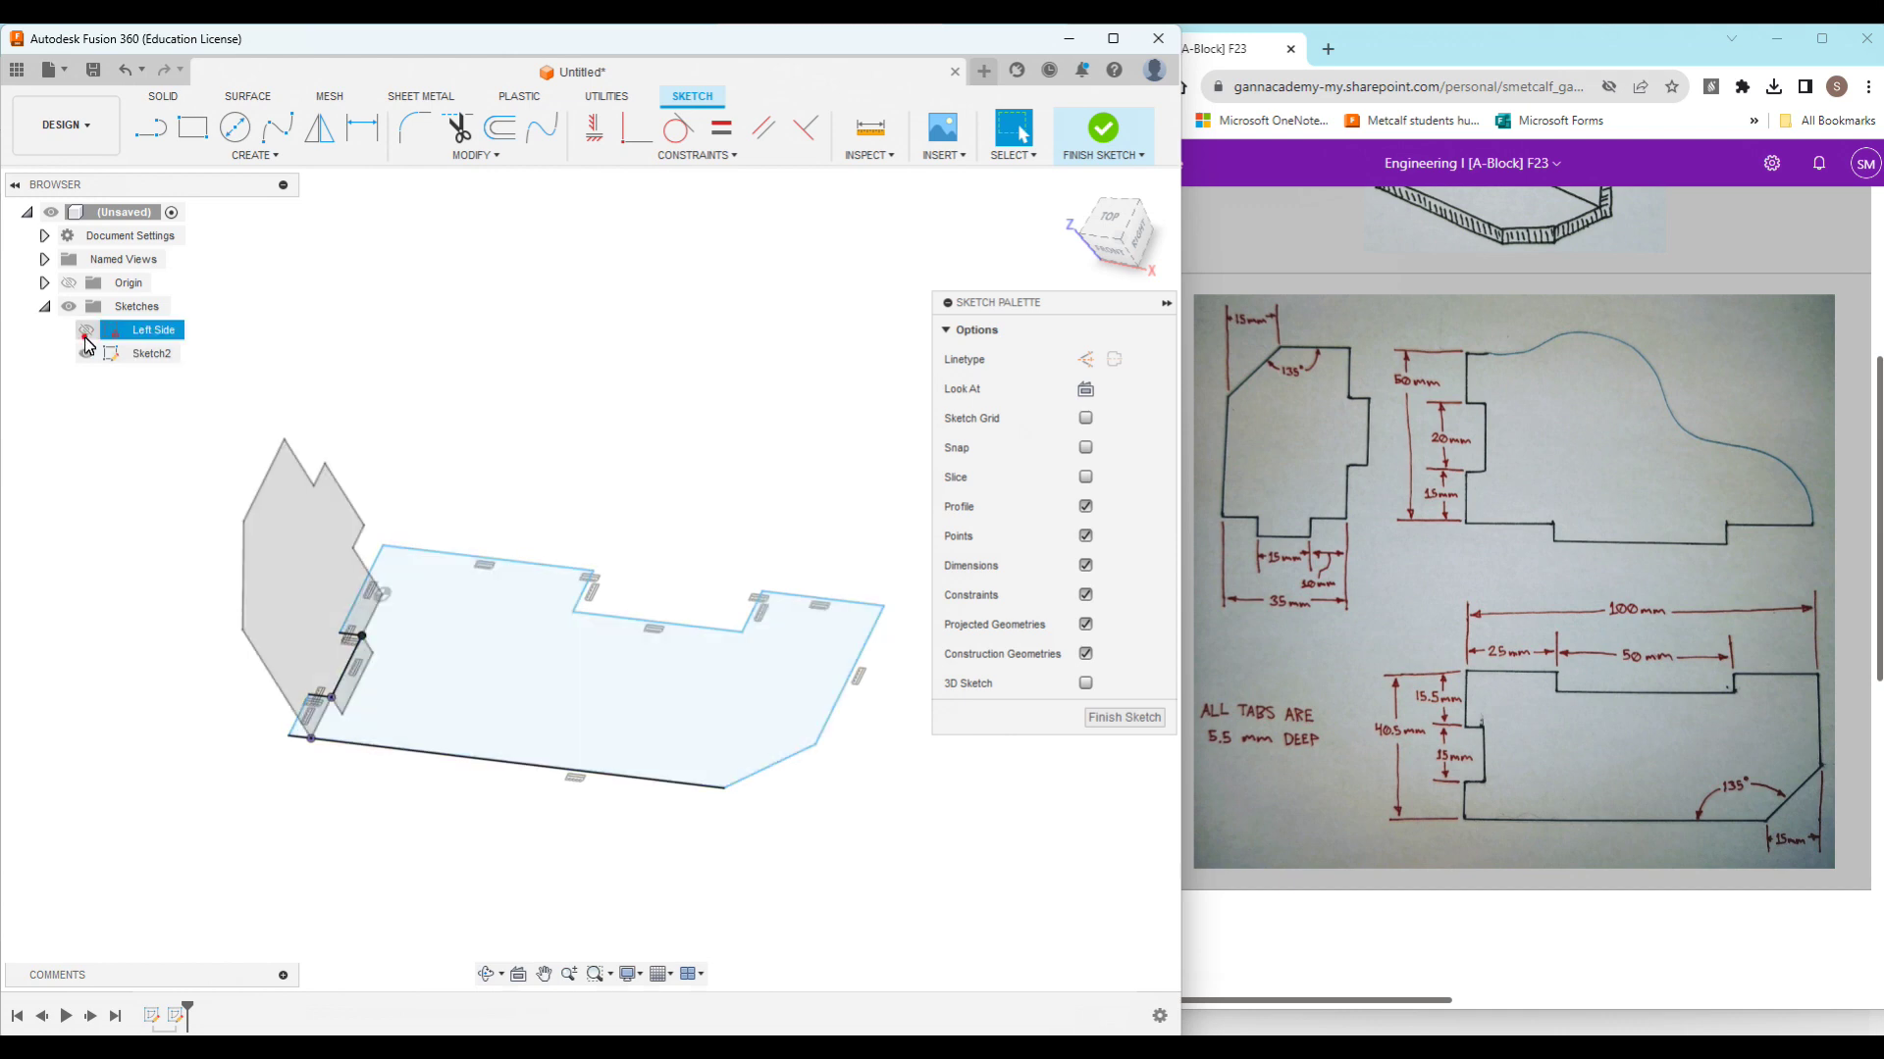
mouse_move(189, 738)
shift+middle_down()
mouse_move(182, 712)
mouse_move(144, 704)
shift+middle_up()
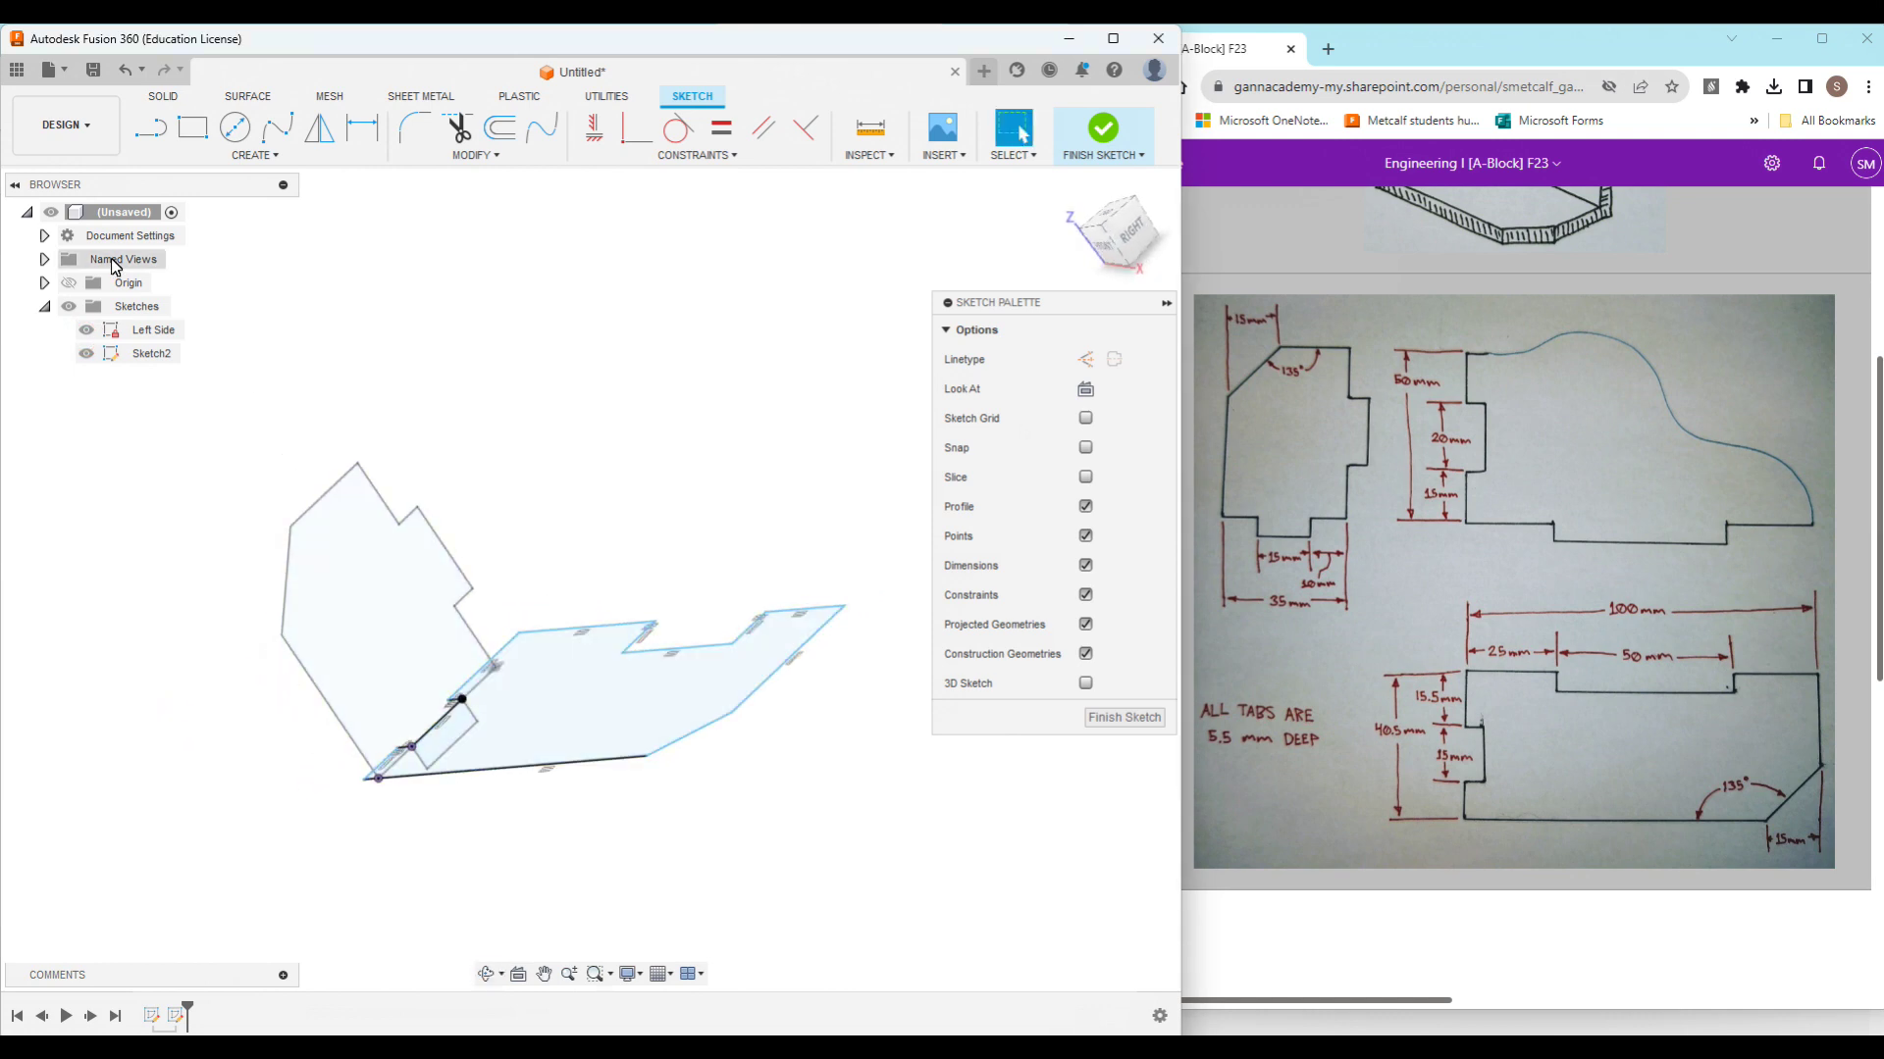
click(91, 333)
mouse_move(252, 421)
shift+middle_down()
mouse_move(304, 449)
mouse_move(331, 521)
shift+middle_up()
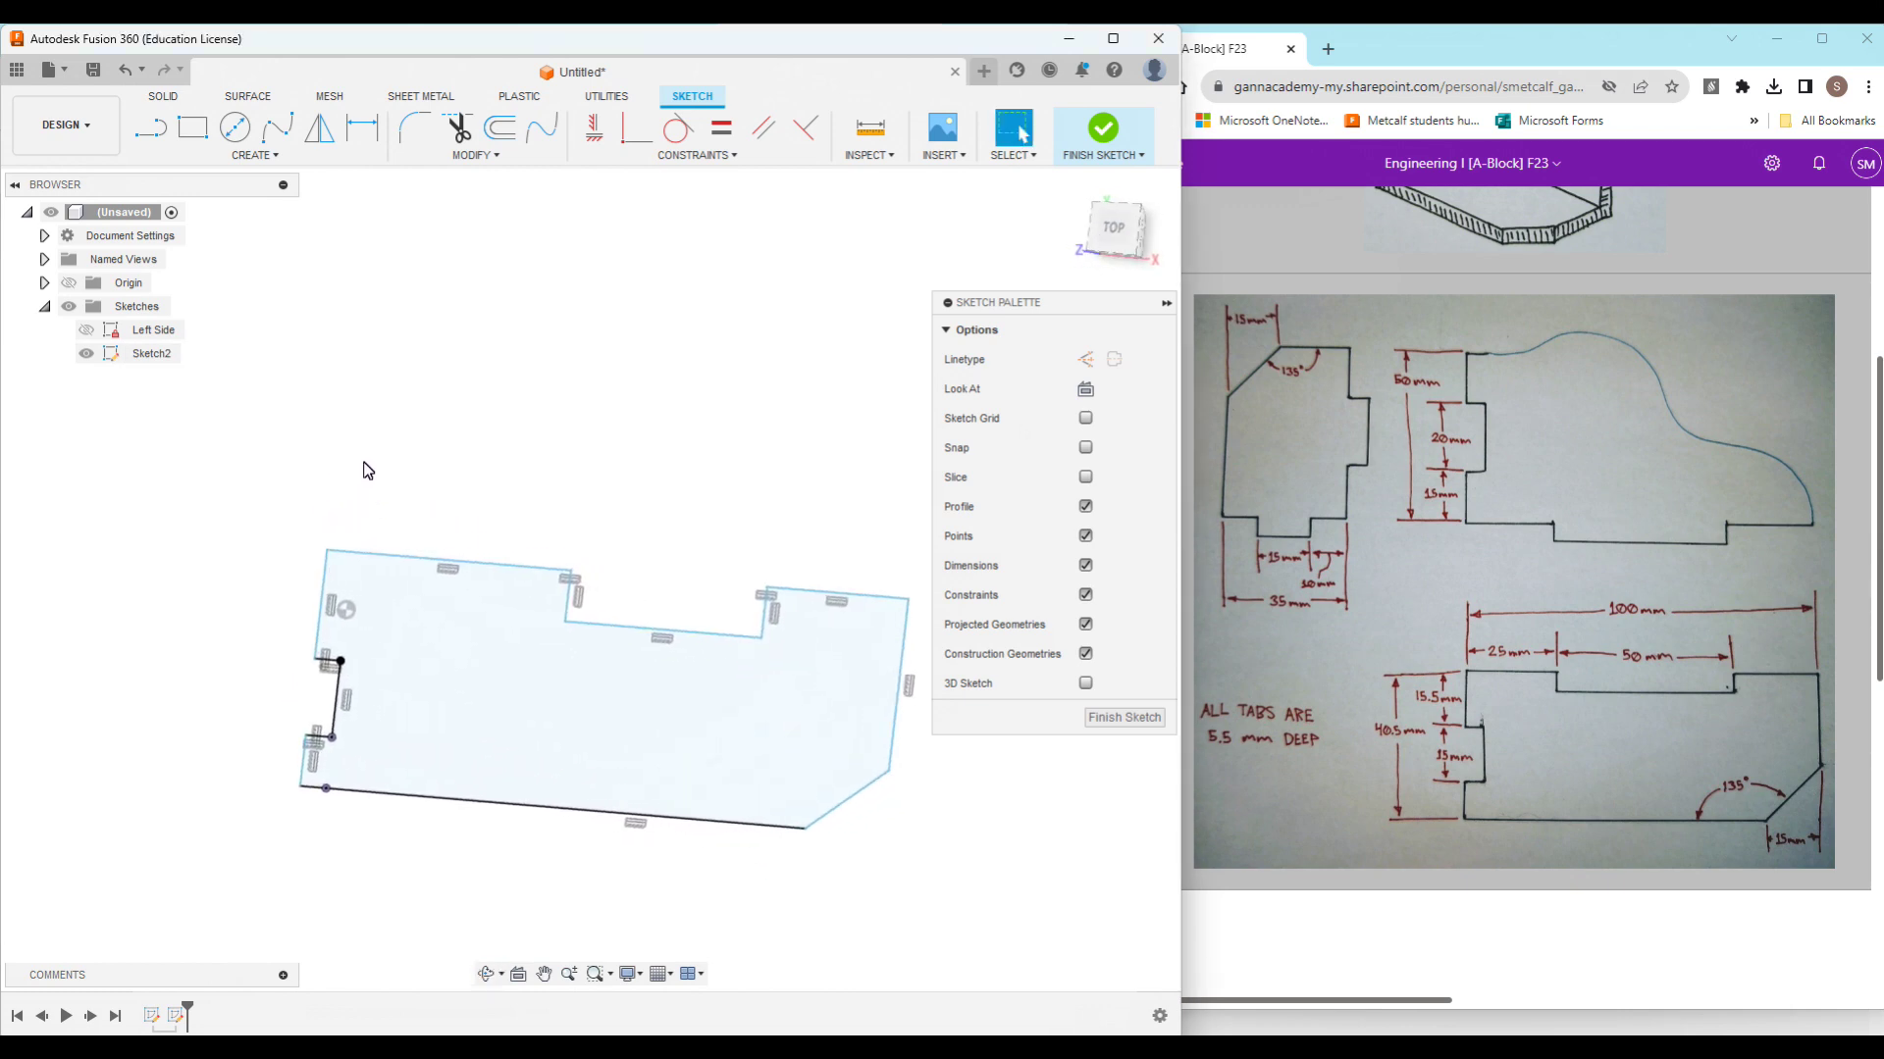
Step: Dimension the base's overall height between its upper left and lower left corners as 40 mm
key(d)
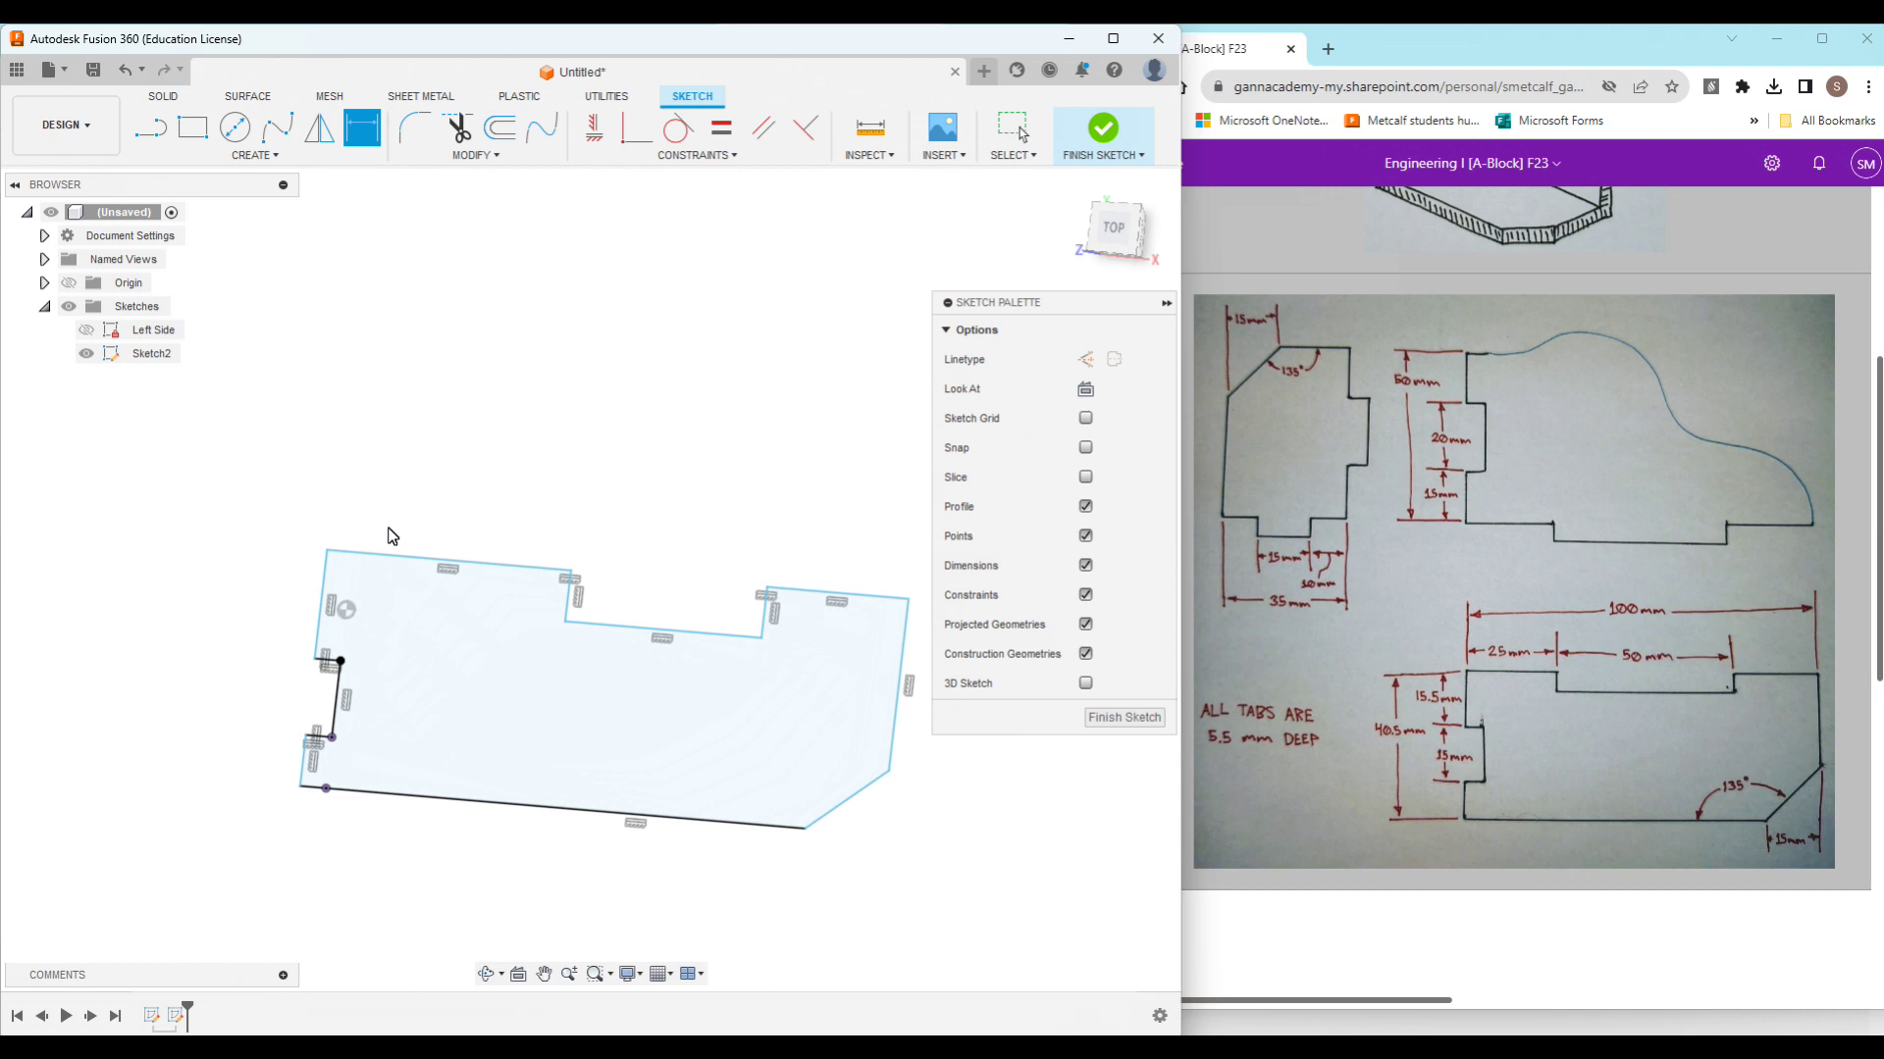
click(328, 552)
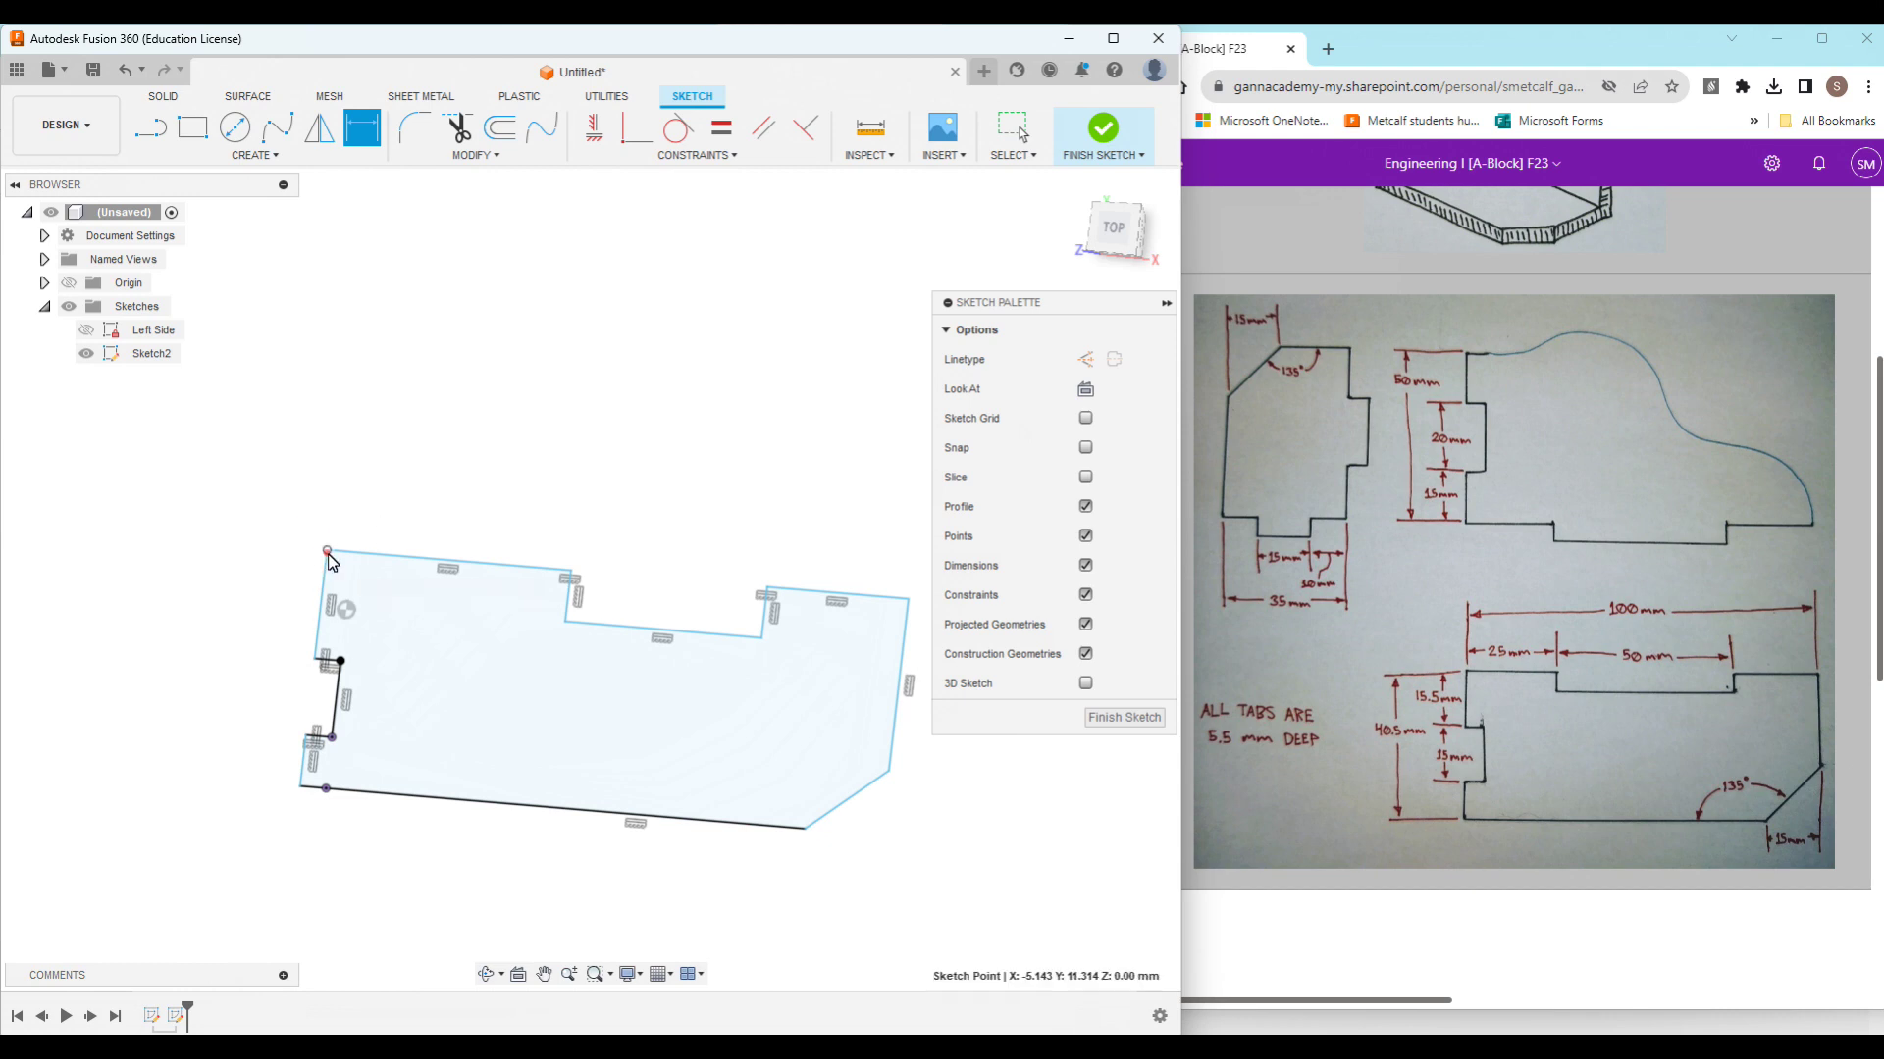
click(301, 788)
click(211, 690)
text(40)
key(Return)
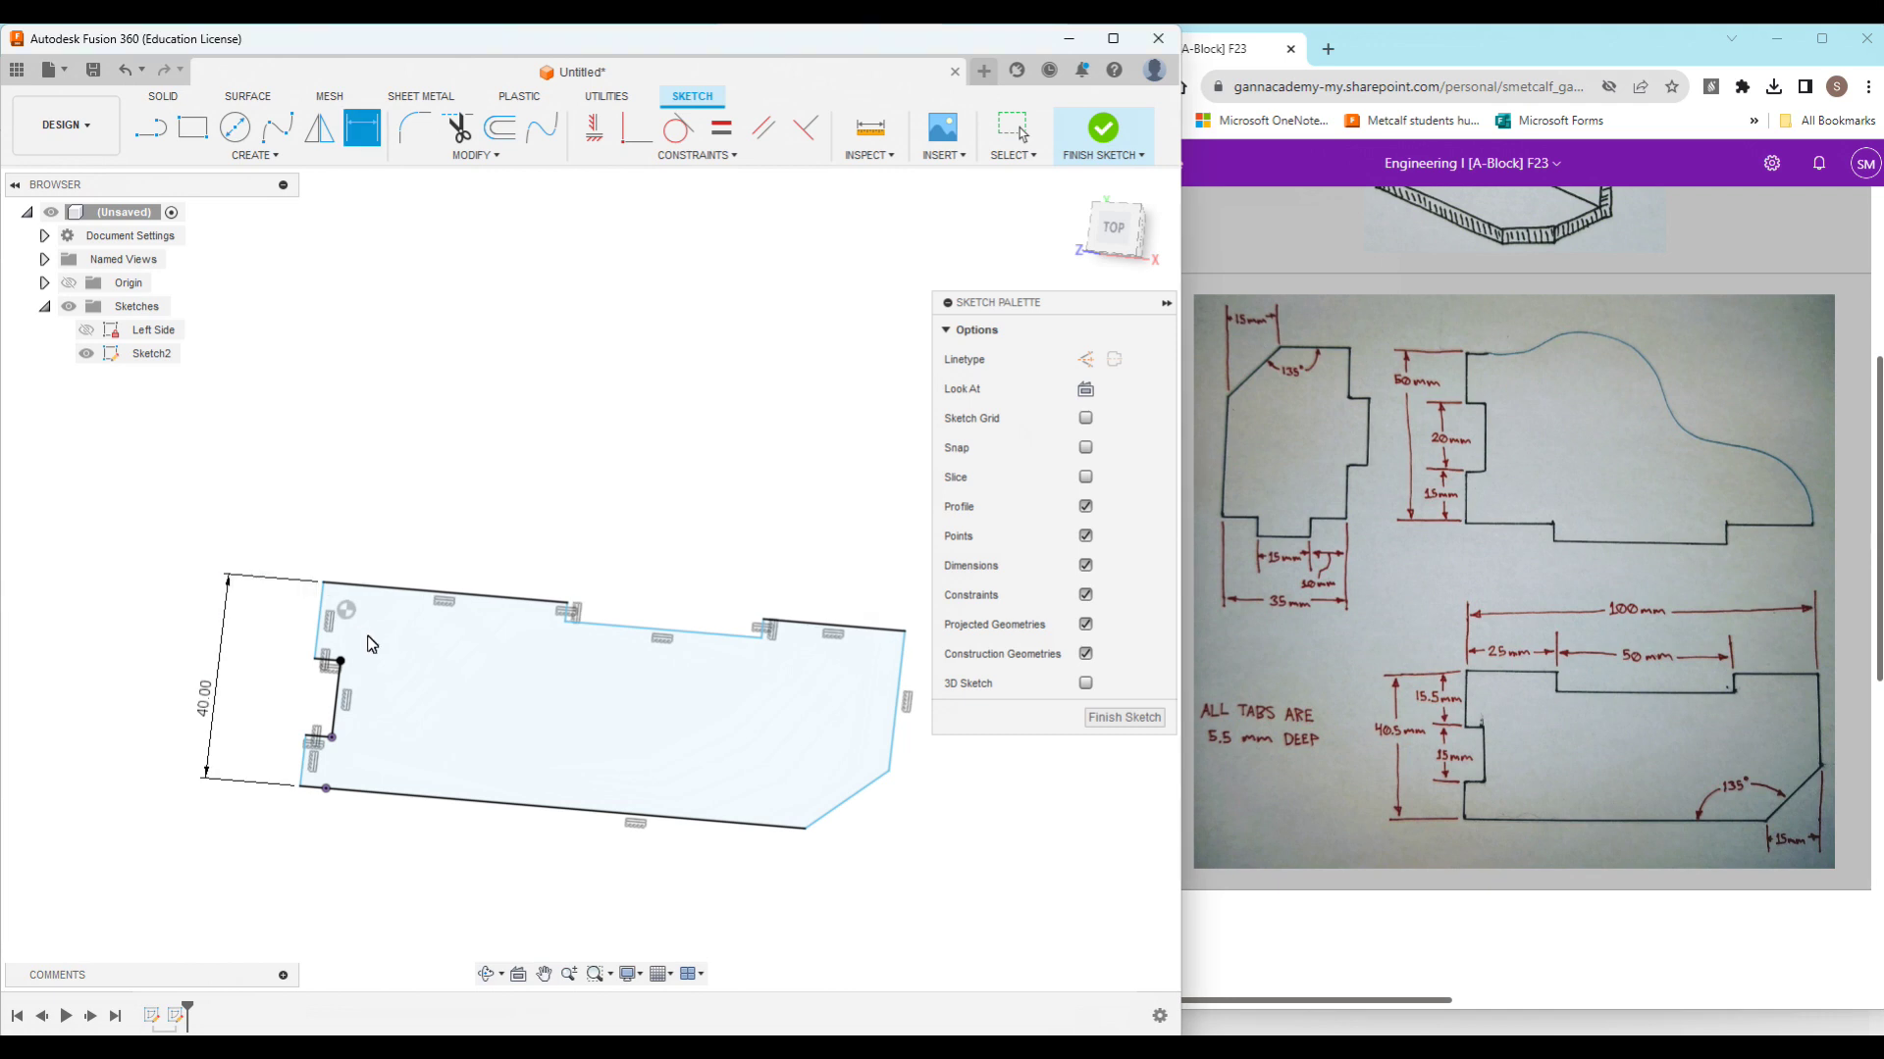
Step: Dimension the depth of the base's left notch as 5.5 mm
click(328, 661)
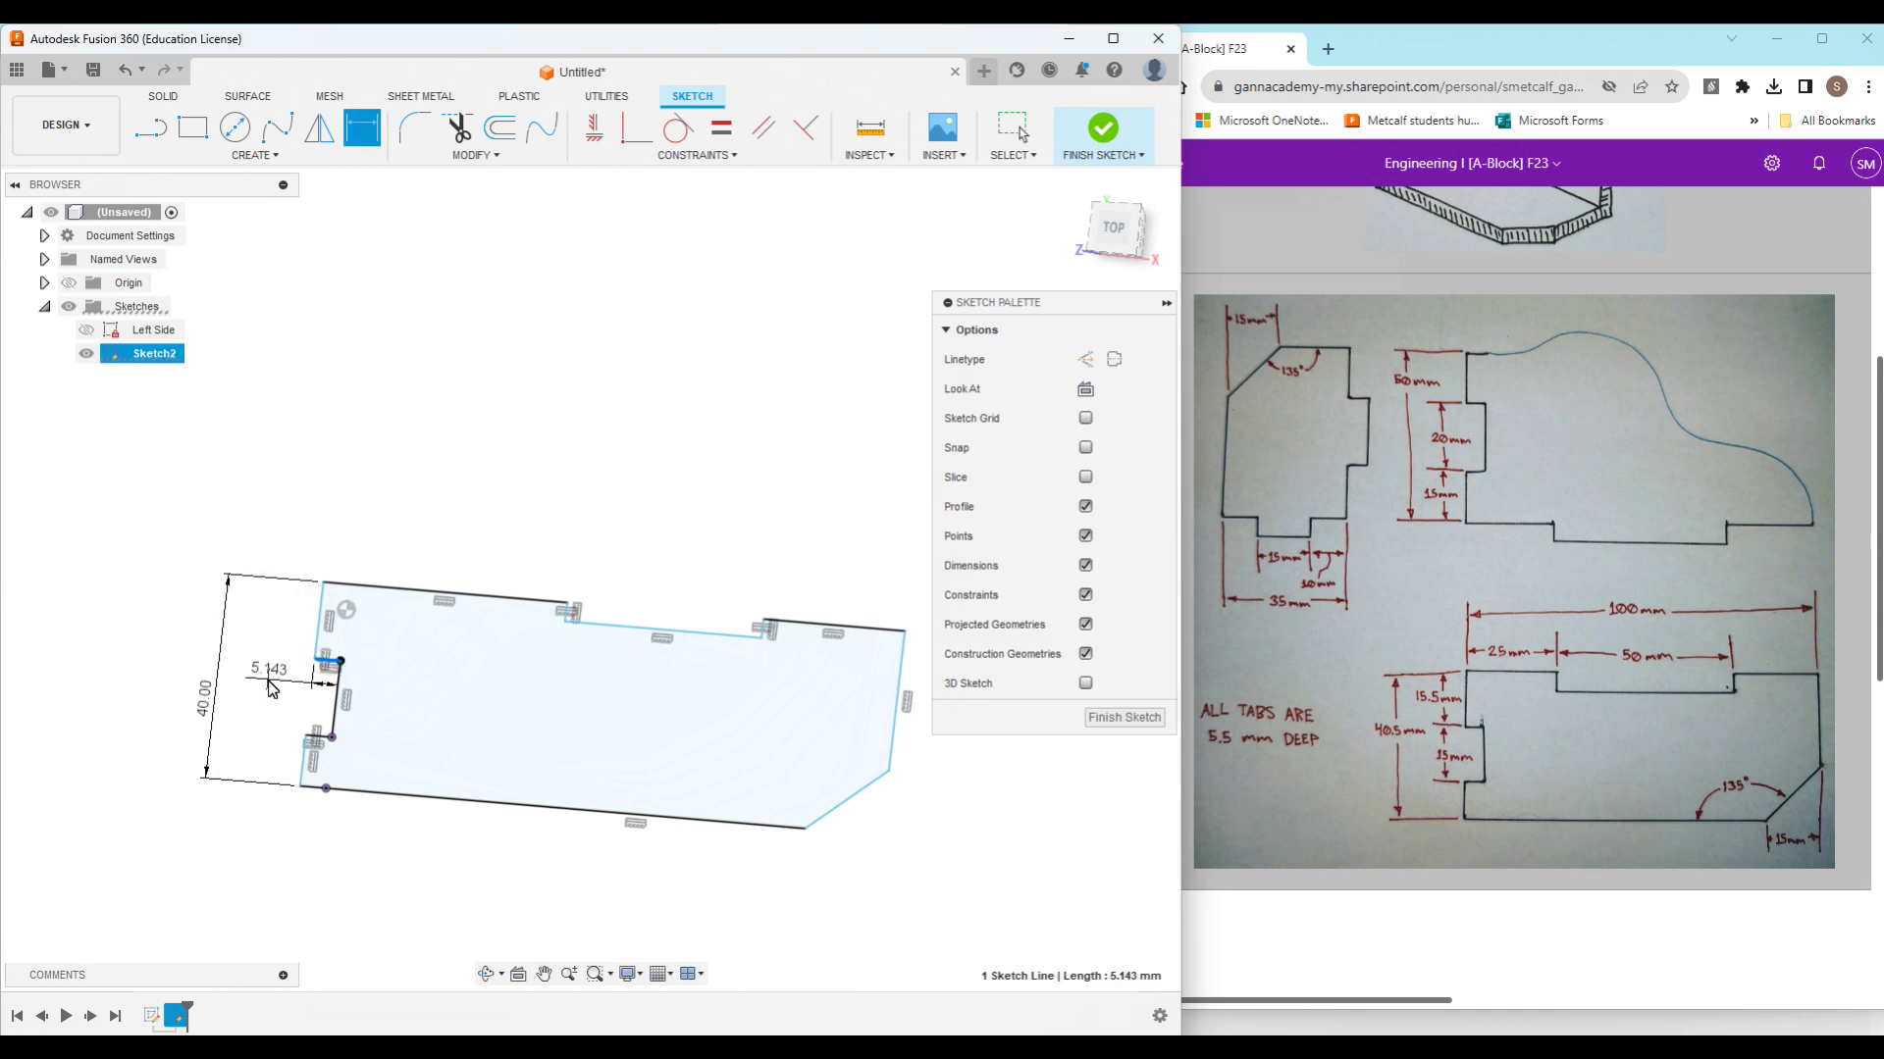
click(272, 686)
text(5)
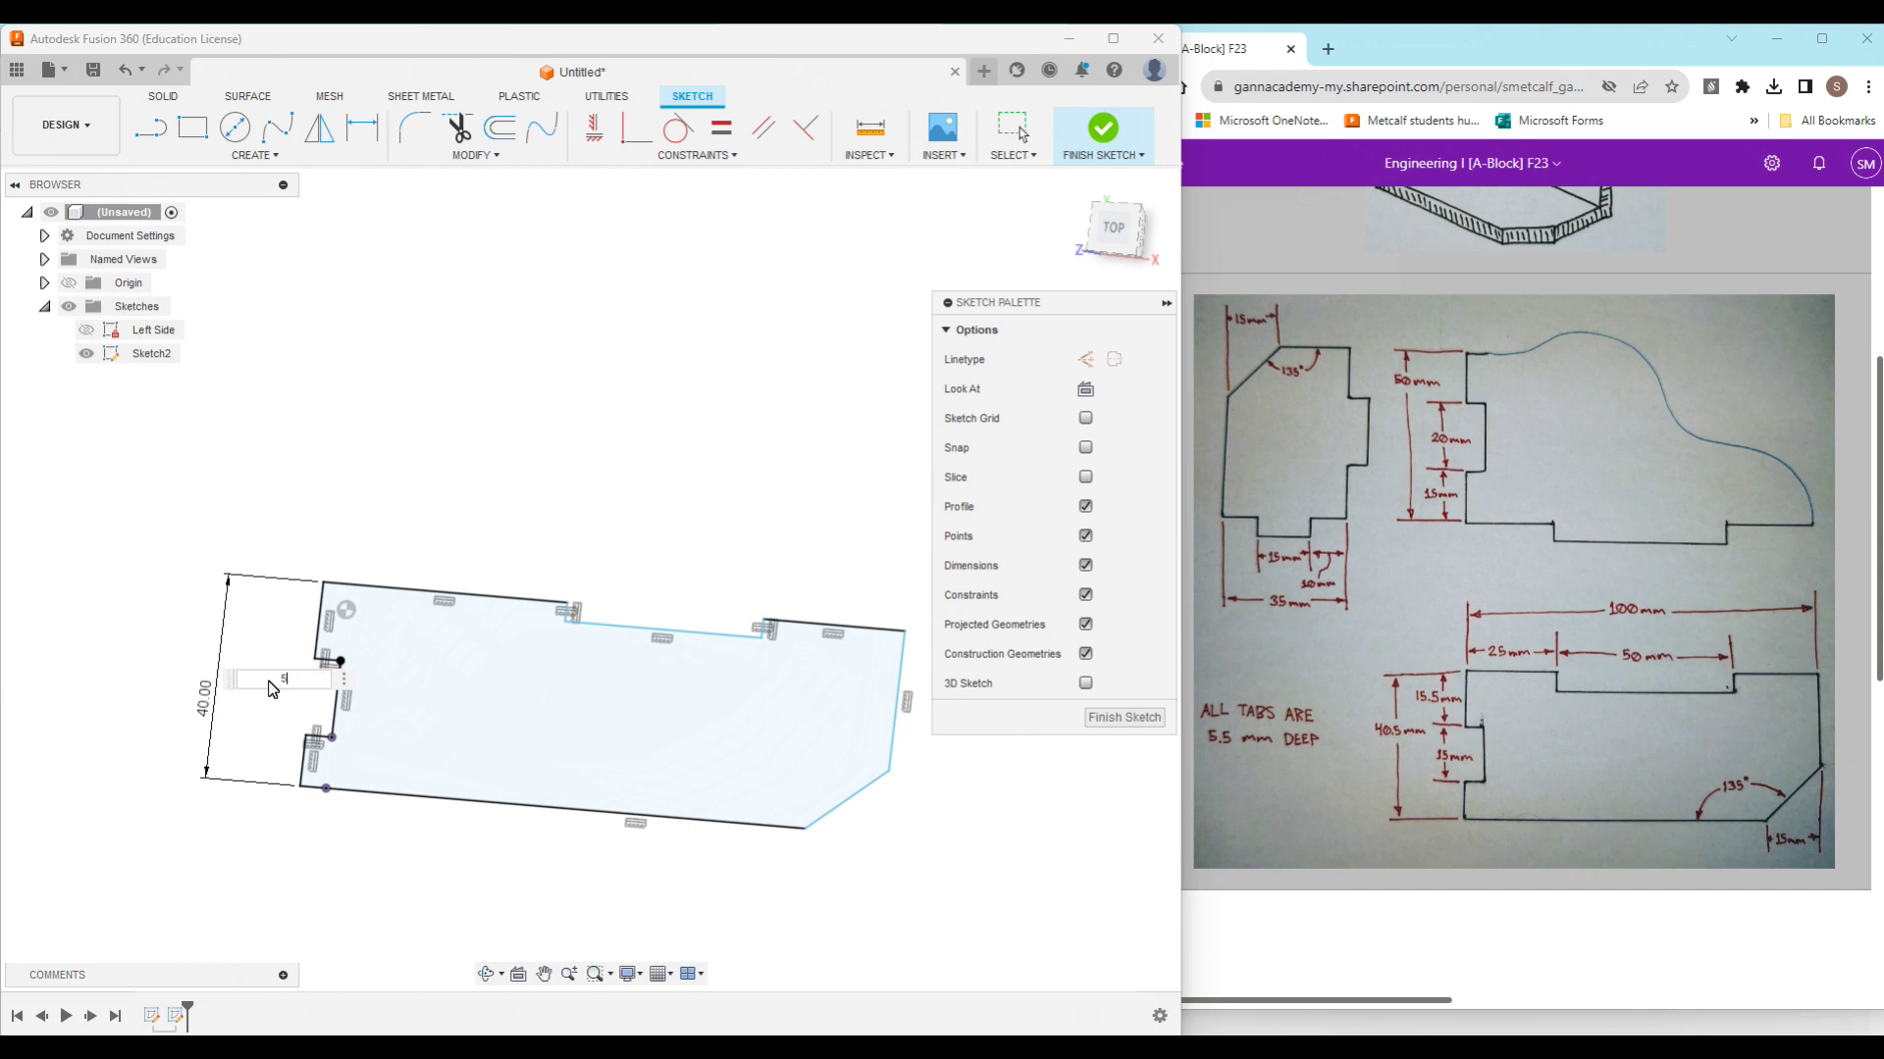
text(.5)
key(Return)
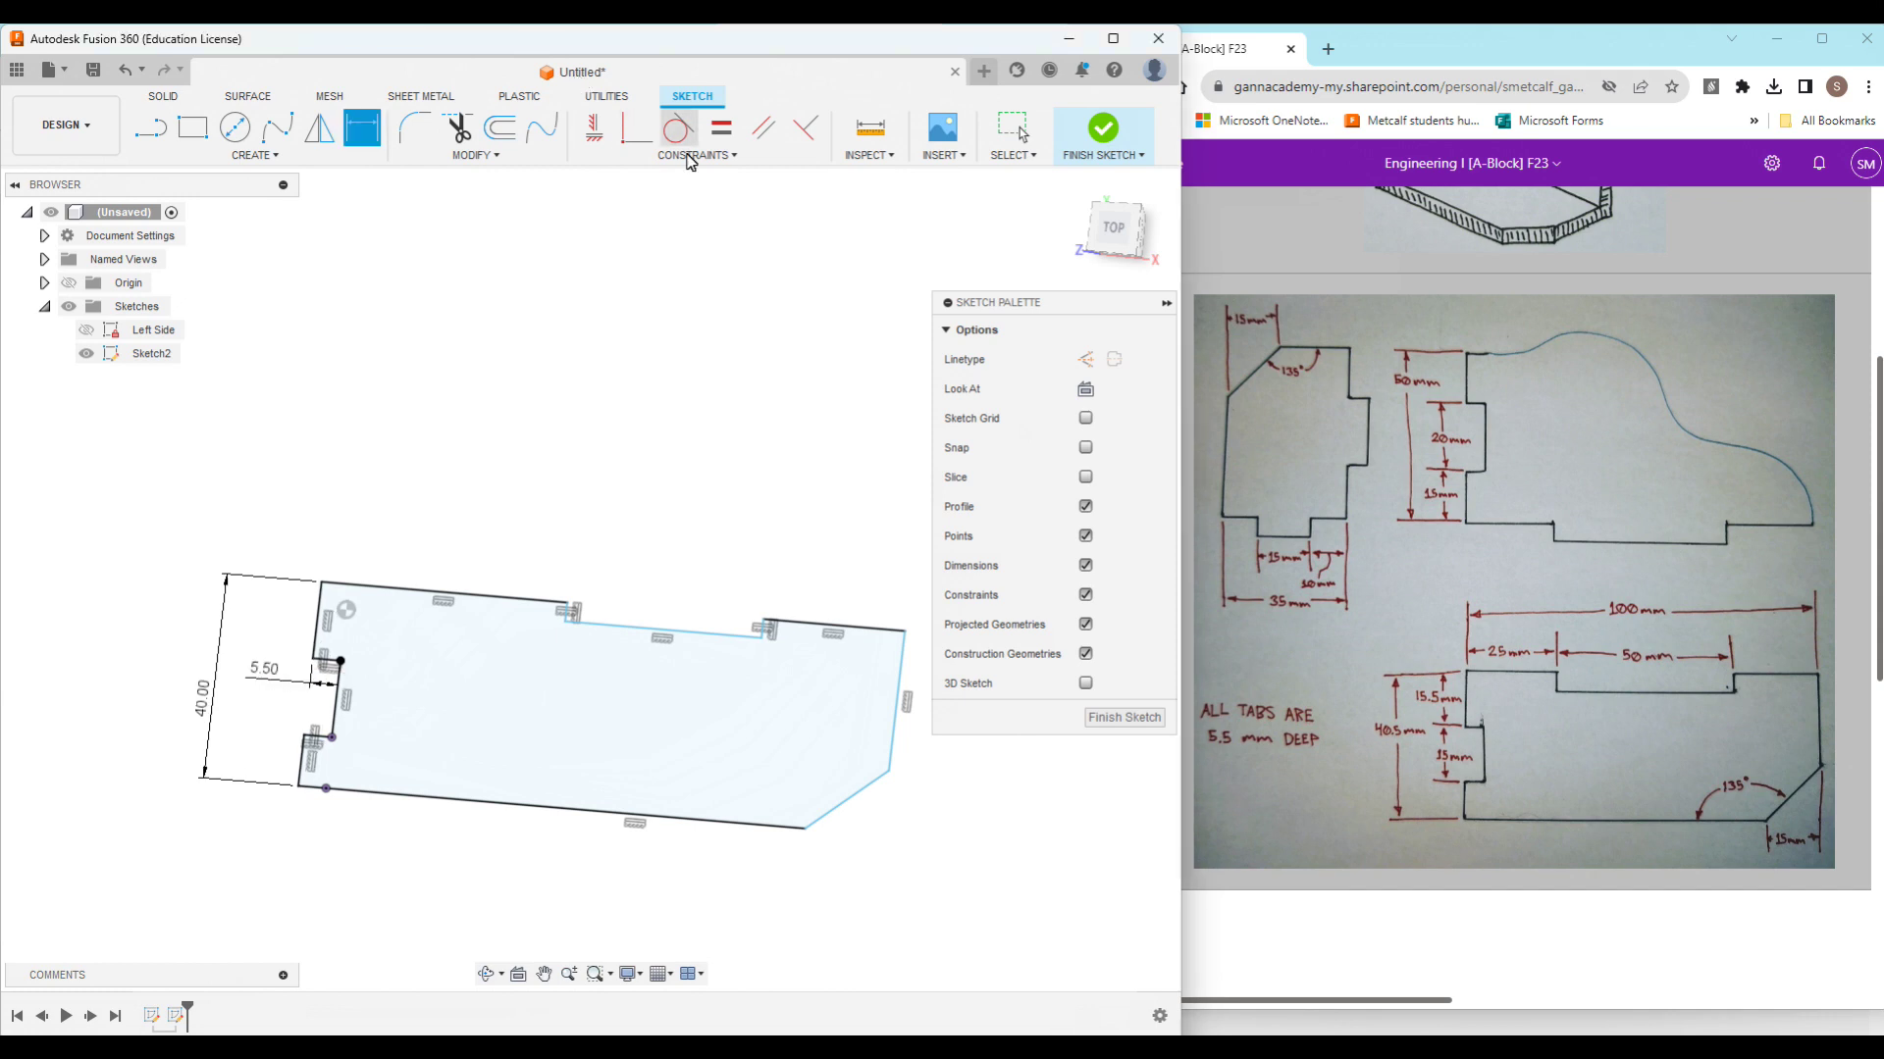
Step: Apply an Equal constraint between the left notch's upper edge and the short side of the base's upper notch
click(721, 129)
click(333, 673)
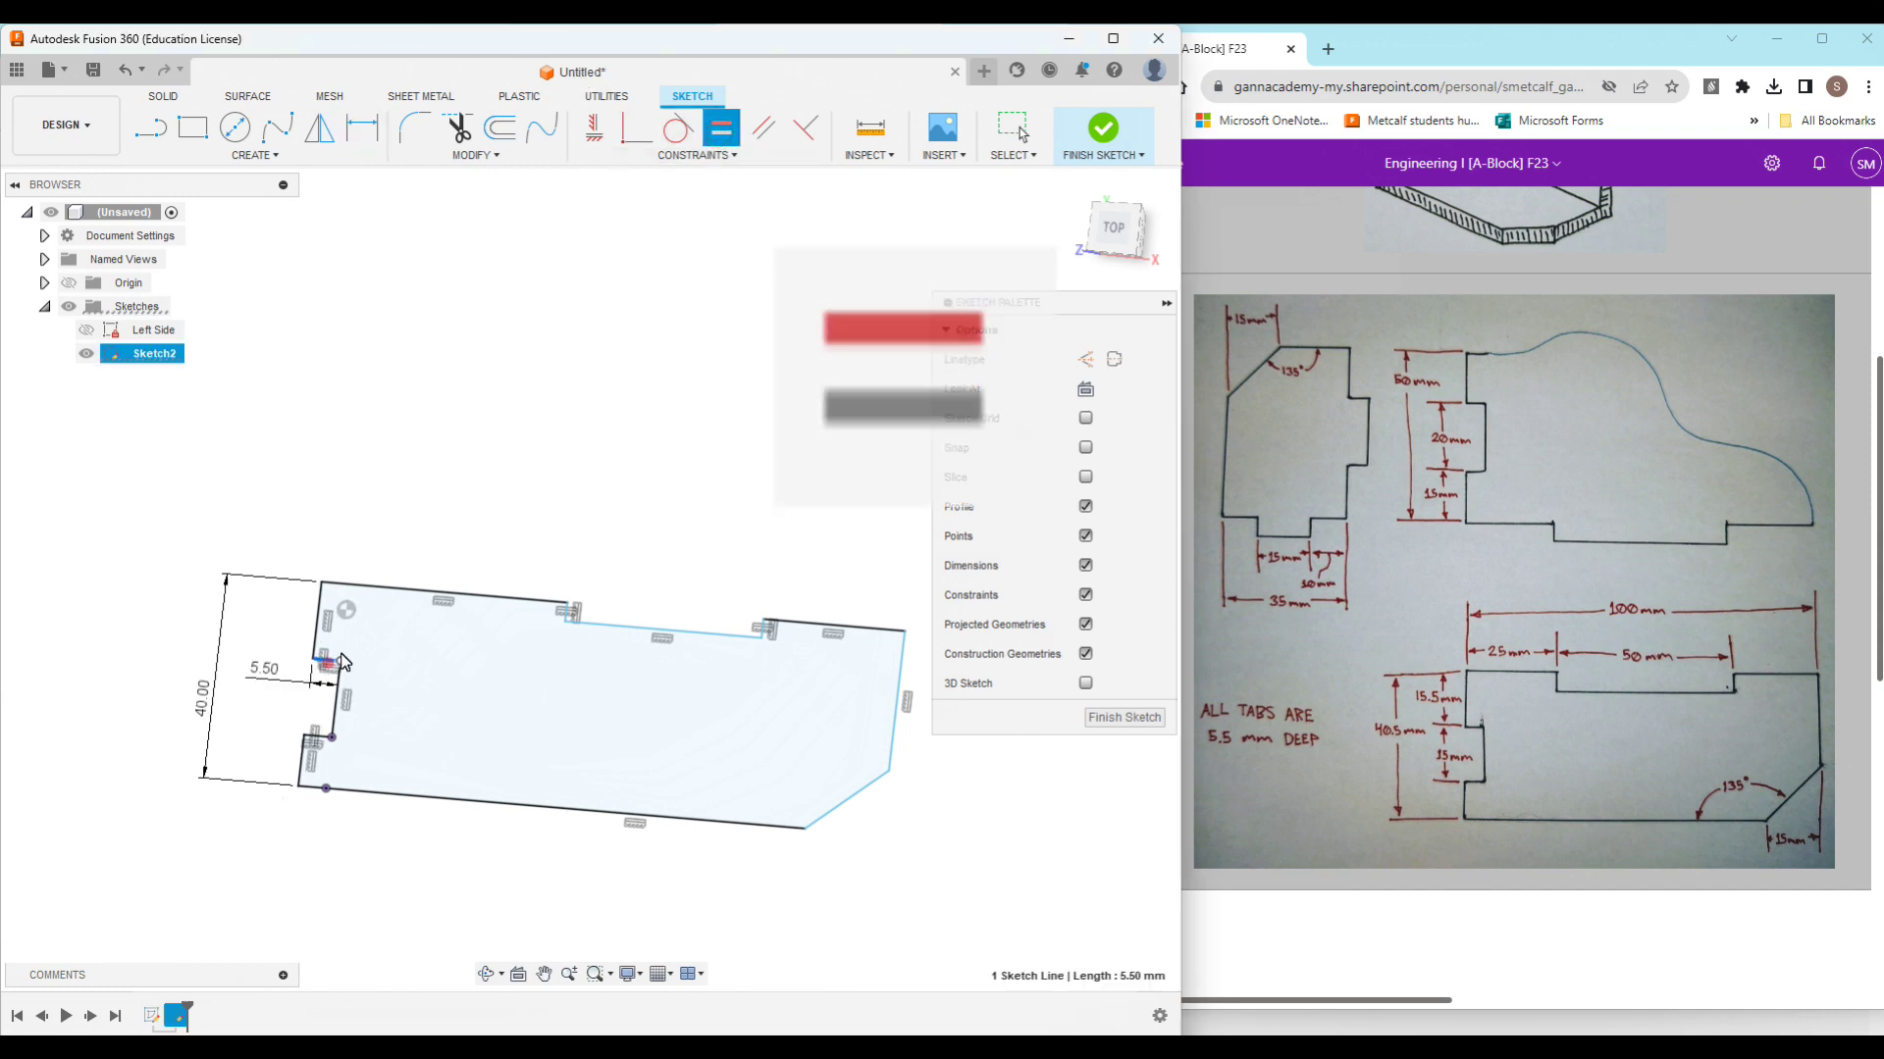
scroll(599, 598, up, 2)
click(559, 628)
scroll(684, 563, down, 2)
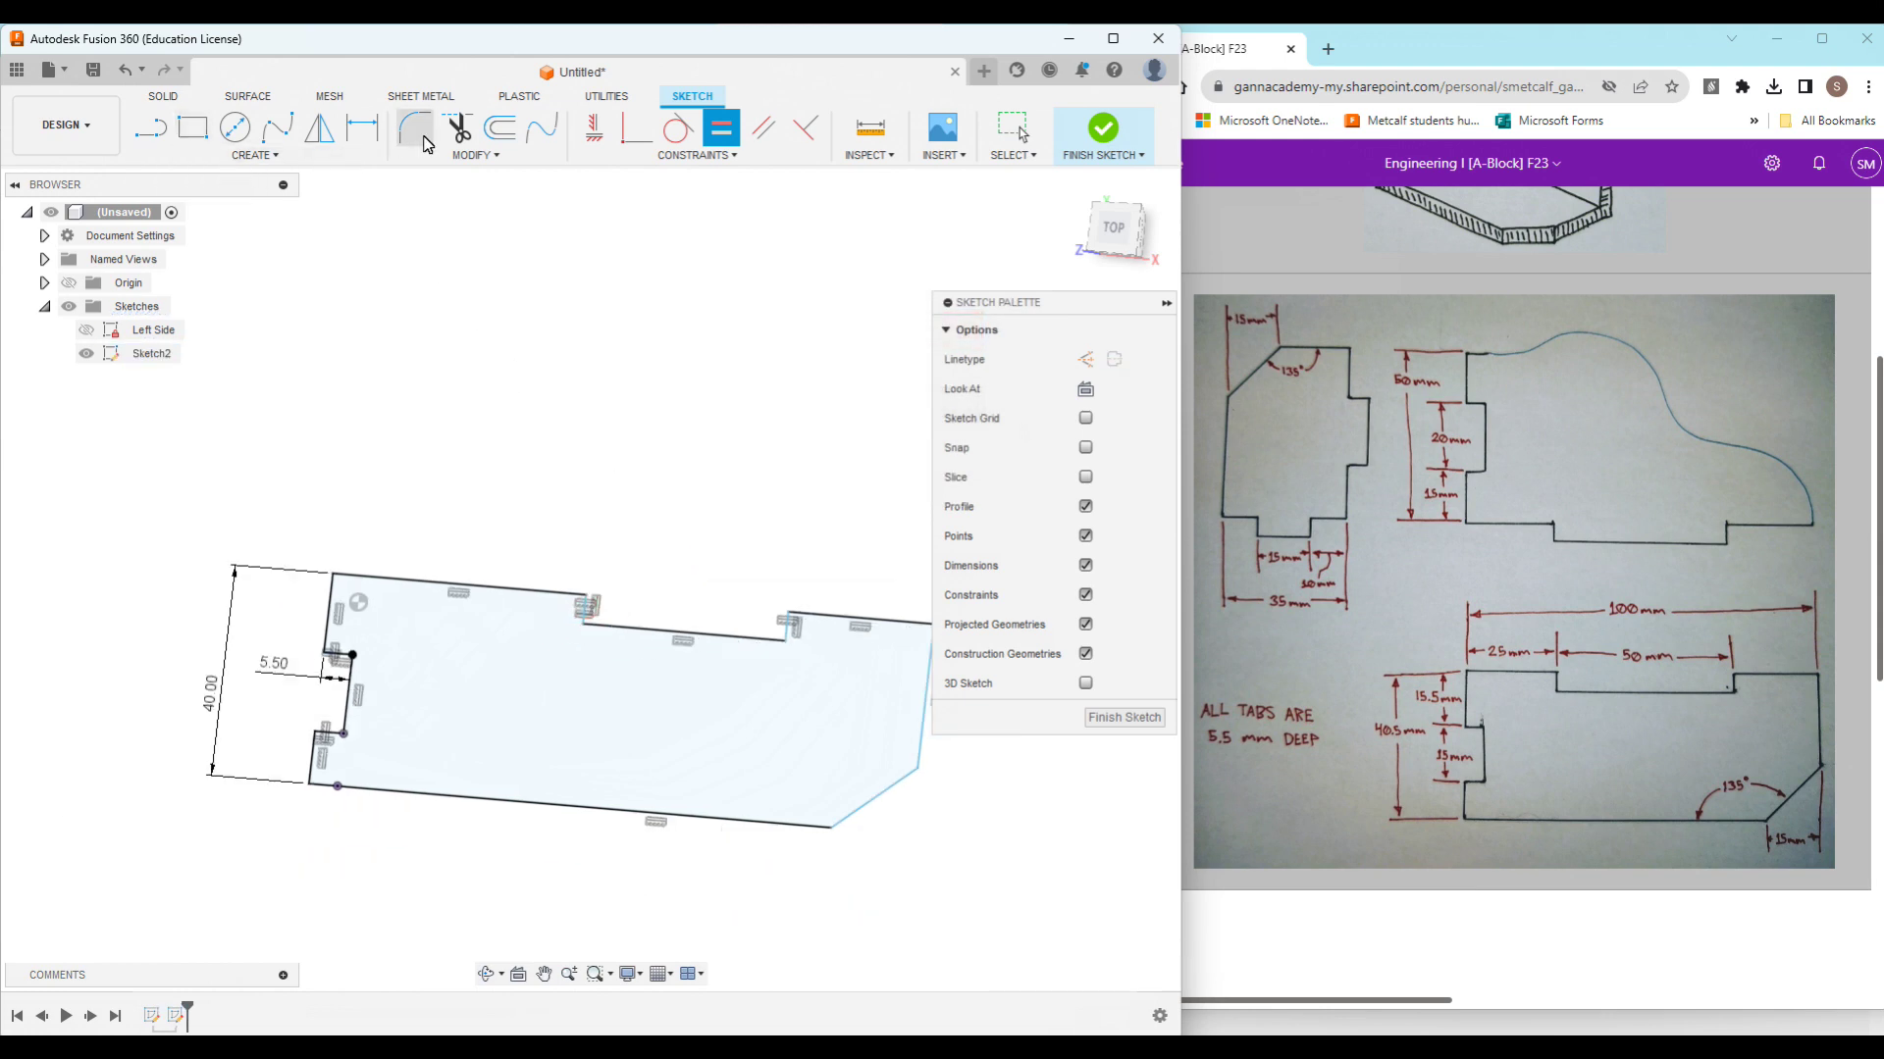
Step: Dimension the base's overall width between its upper left corner and right edge as 100 mm
click(356, 143)
scroll(349, 486, down, 2)
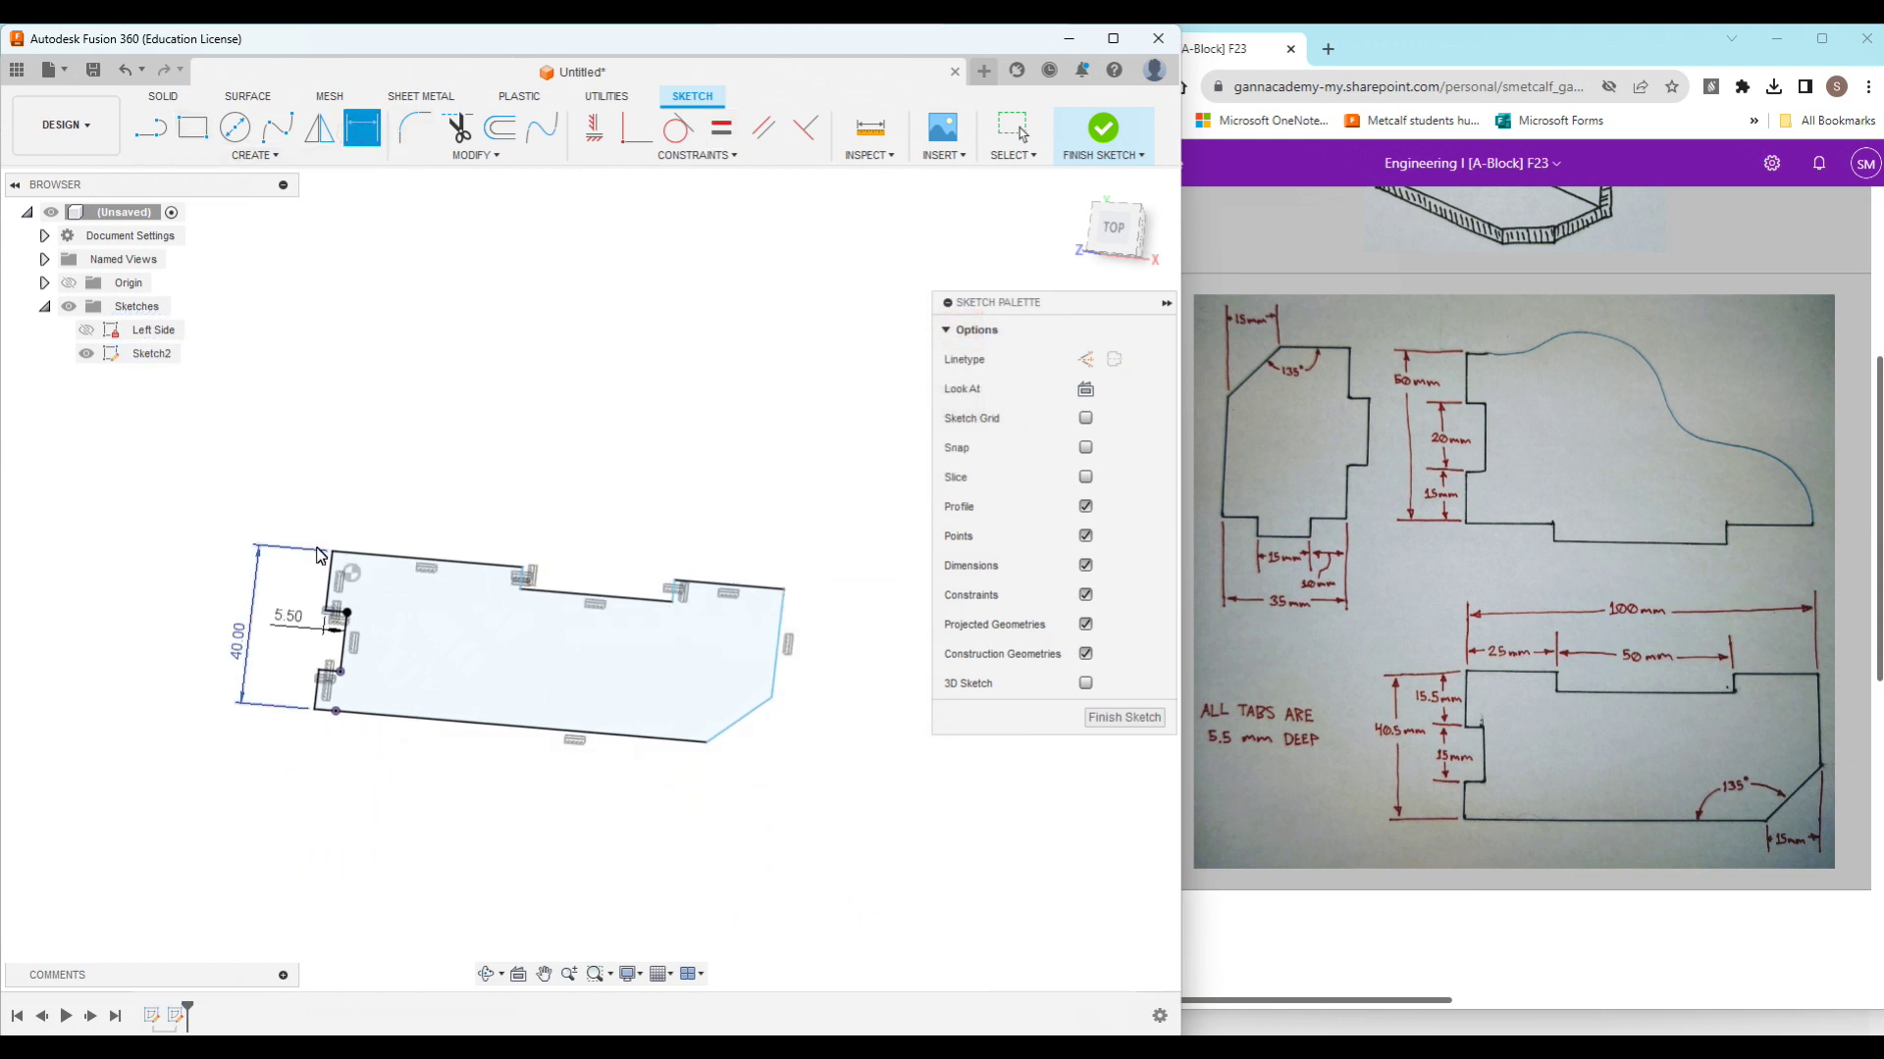
click(788, 592)
click(727, 467)
text(100)
key(Return)
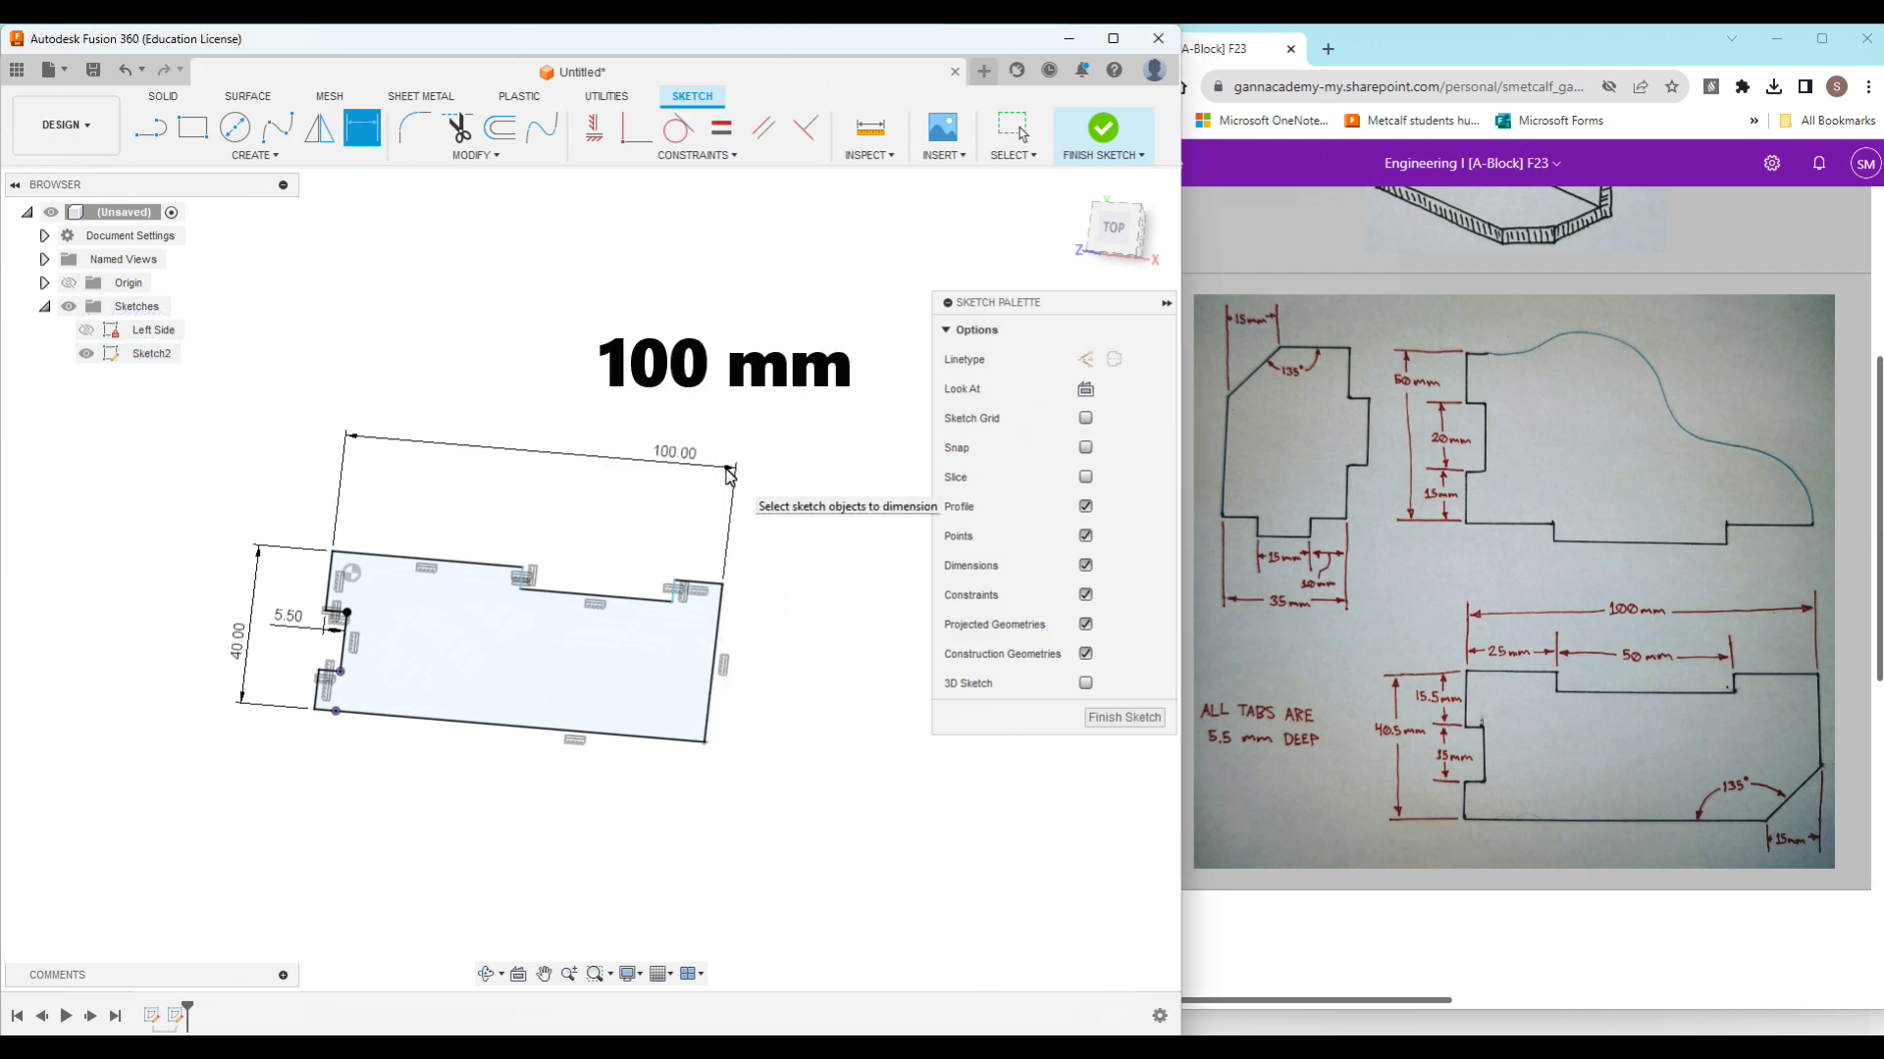
Step: Dimension the base's upper left edge as 25 mm and the adjoining upper notch as 50 mm wide
click(454, 572)
click(402, 512)
text(25)
key(Return)
click(481, 587)
click(503, 535)
text(50)
key(Return)
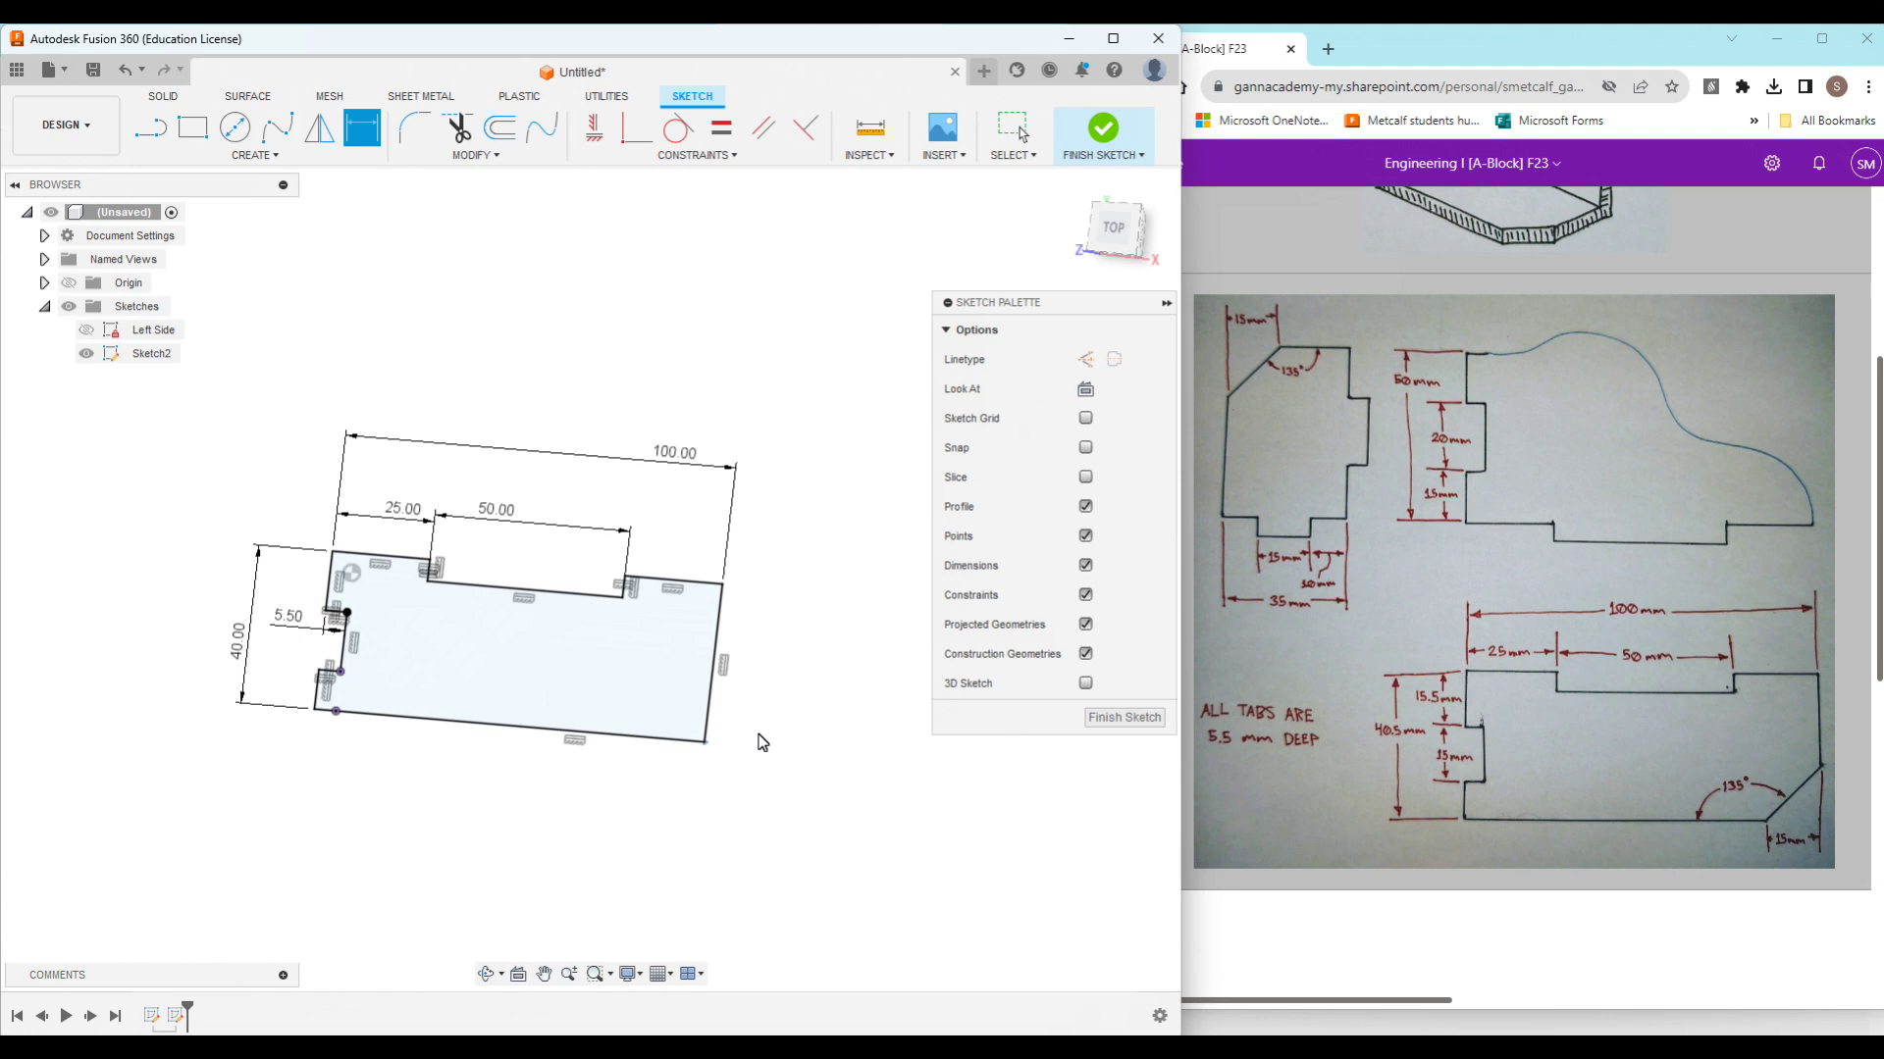
Step: Pull the collapsed lower right corner of the base apart to restore its slanted edge
scroll(721, 756, up, 3)
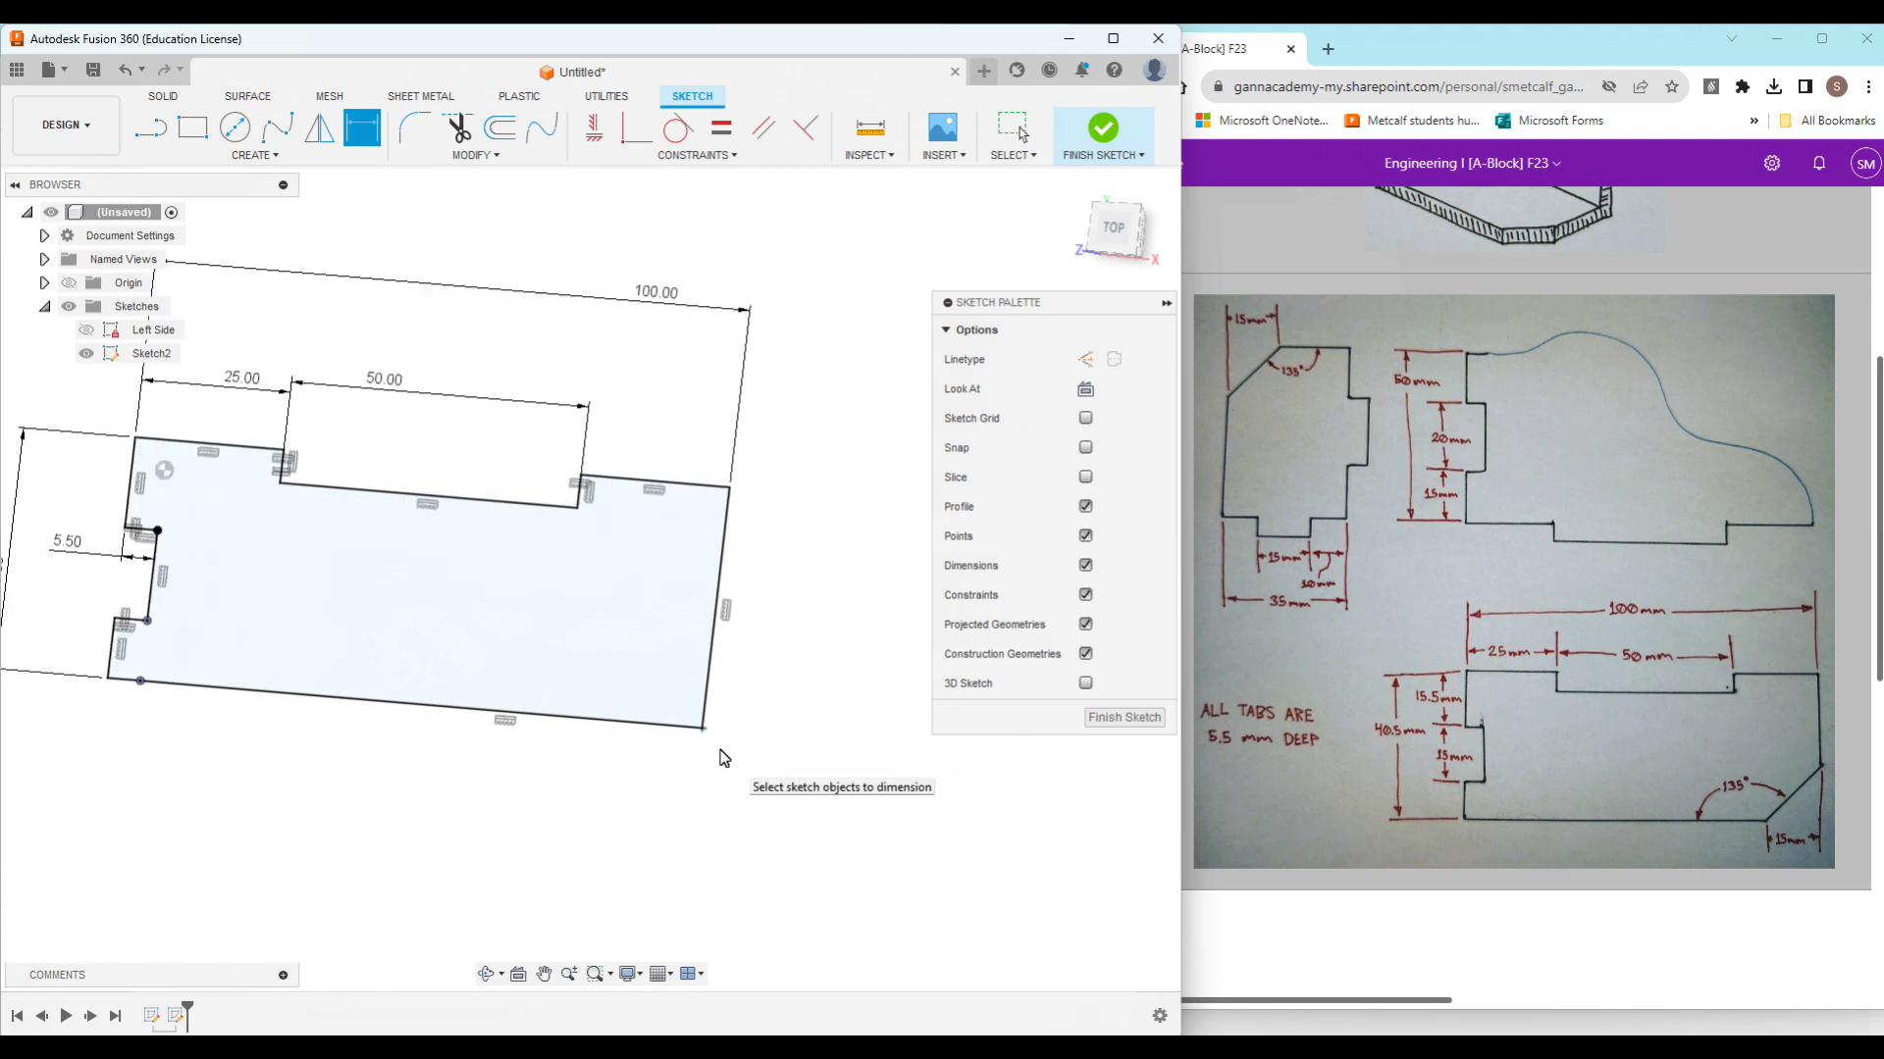
key(Escape)
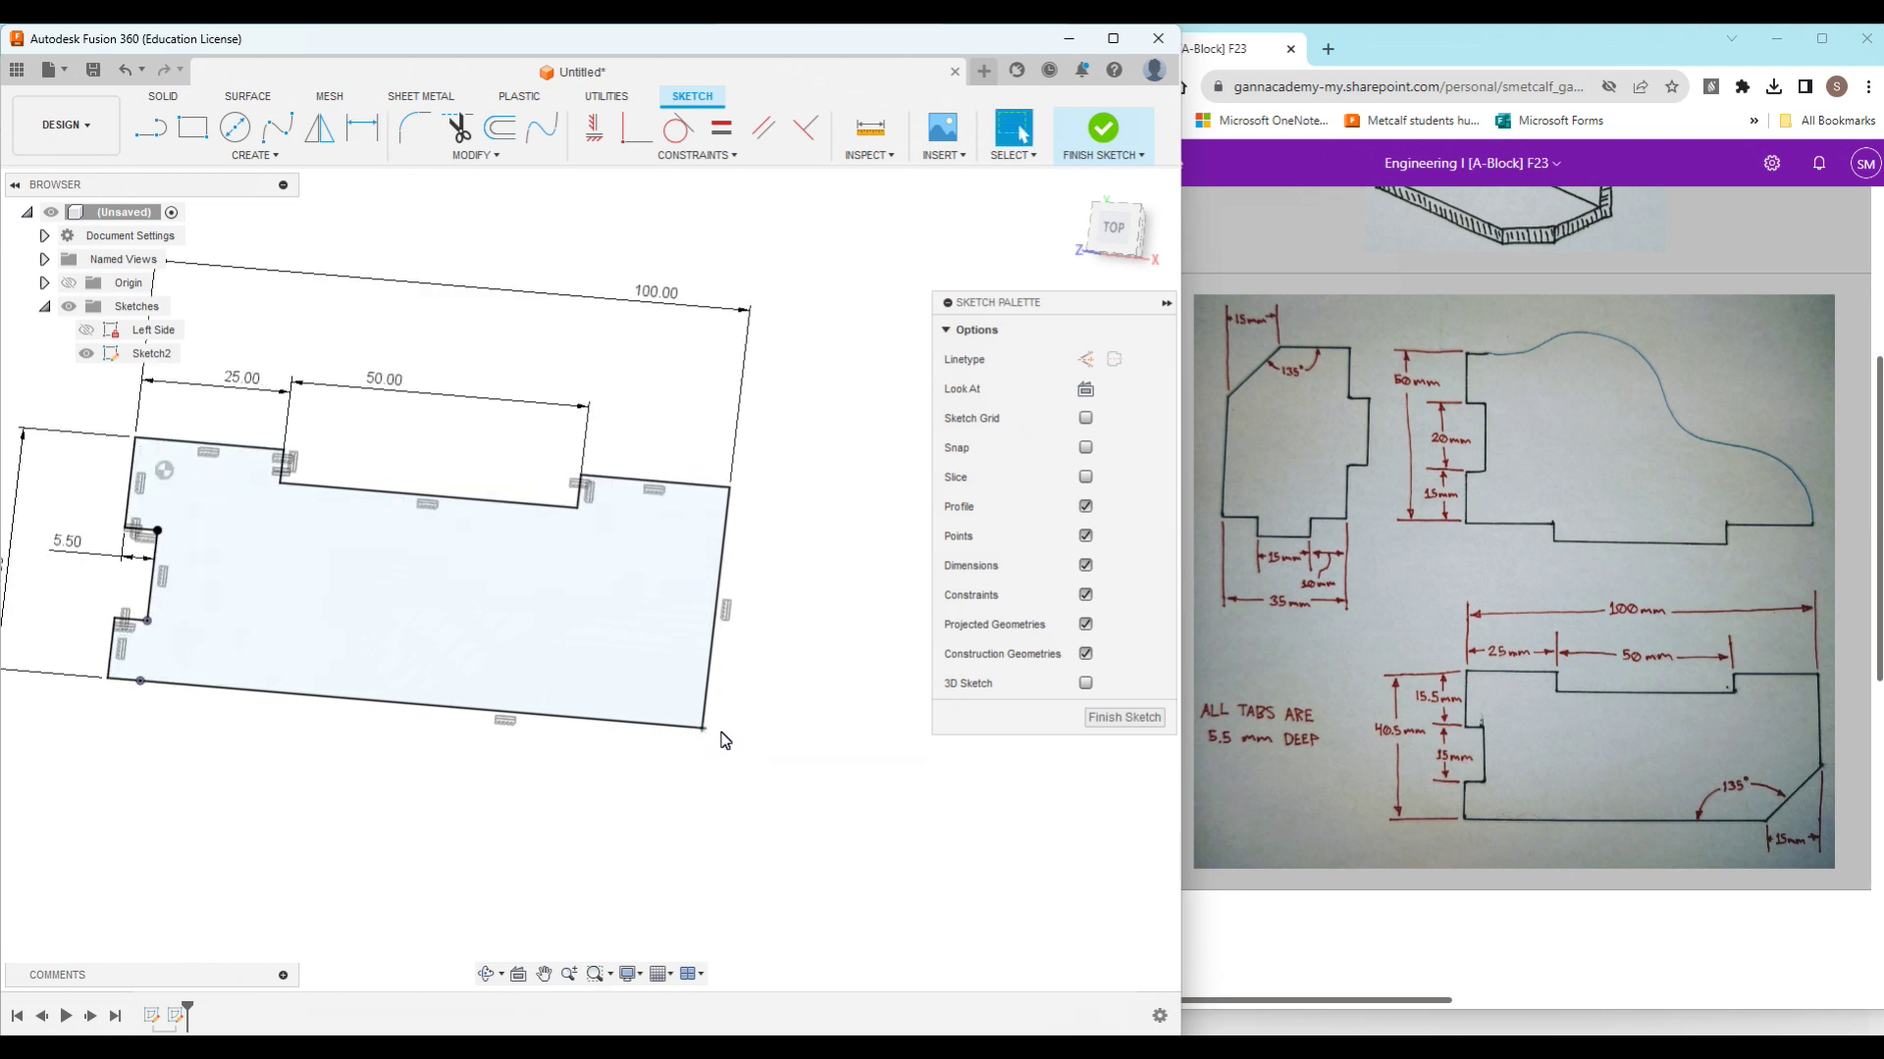
scroll(713, 758, up, 5)
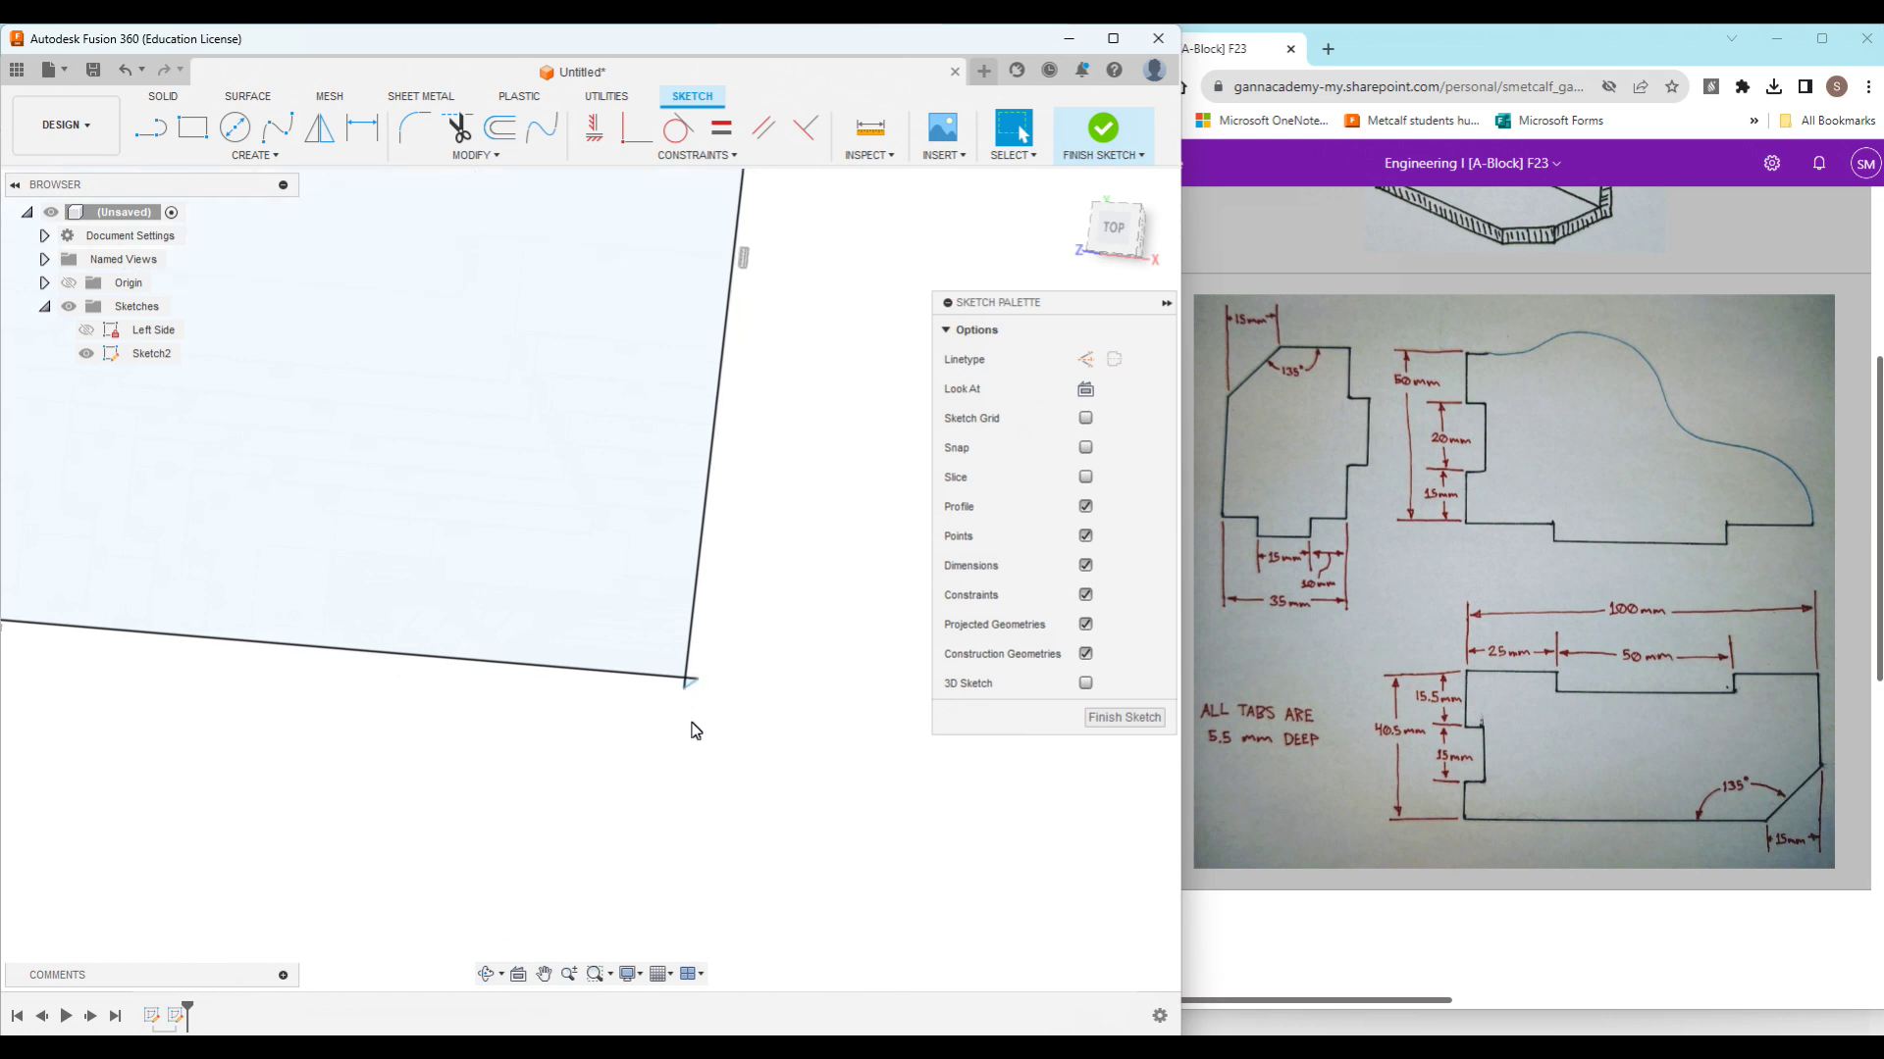
mouse_move(685, 691)
mouse_down()
mouse_move(602, 607)
mouse_move(615, 499)
mouse_up()
drag(774, 686, 374, 653)
click(692, 614)
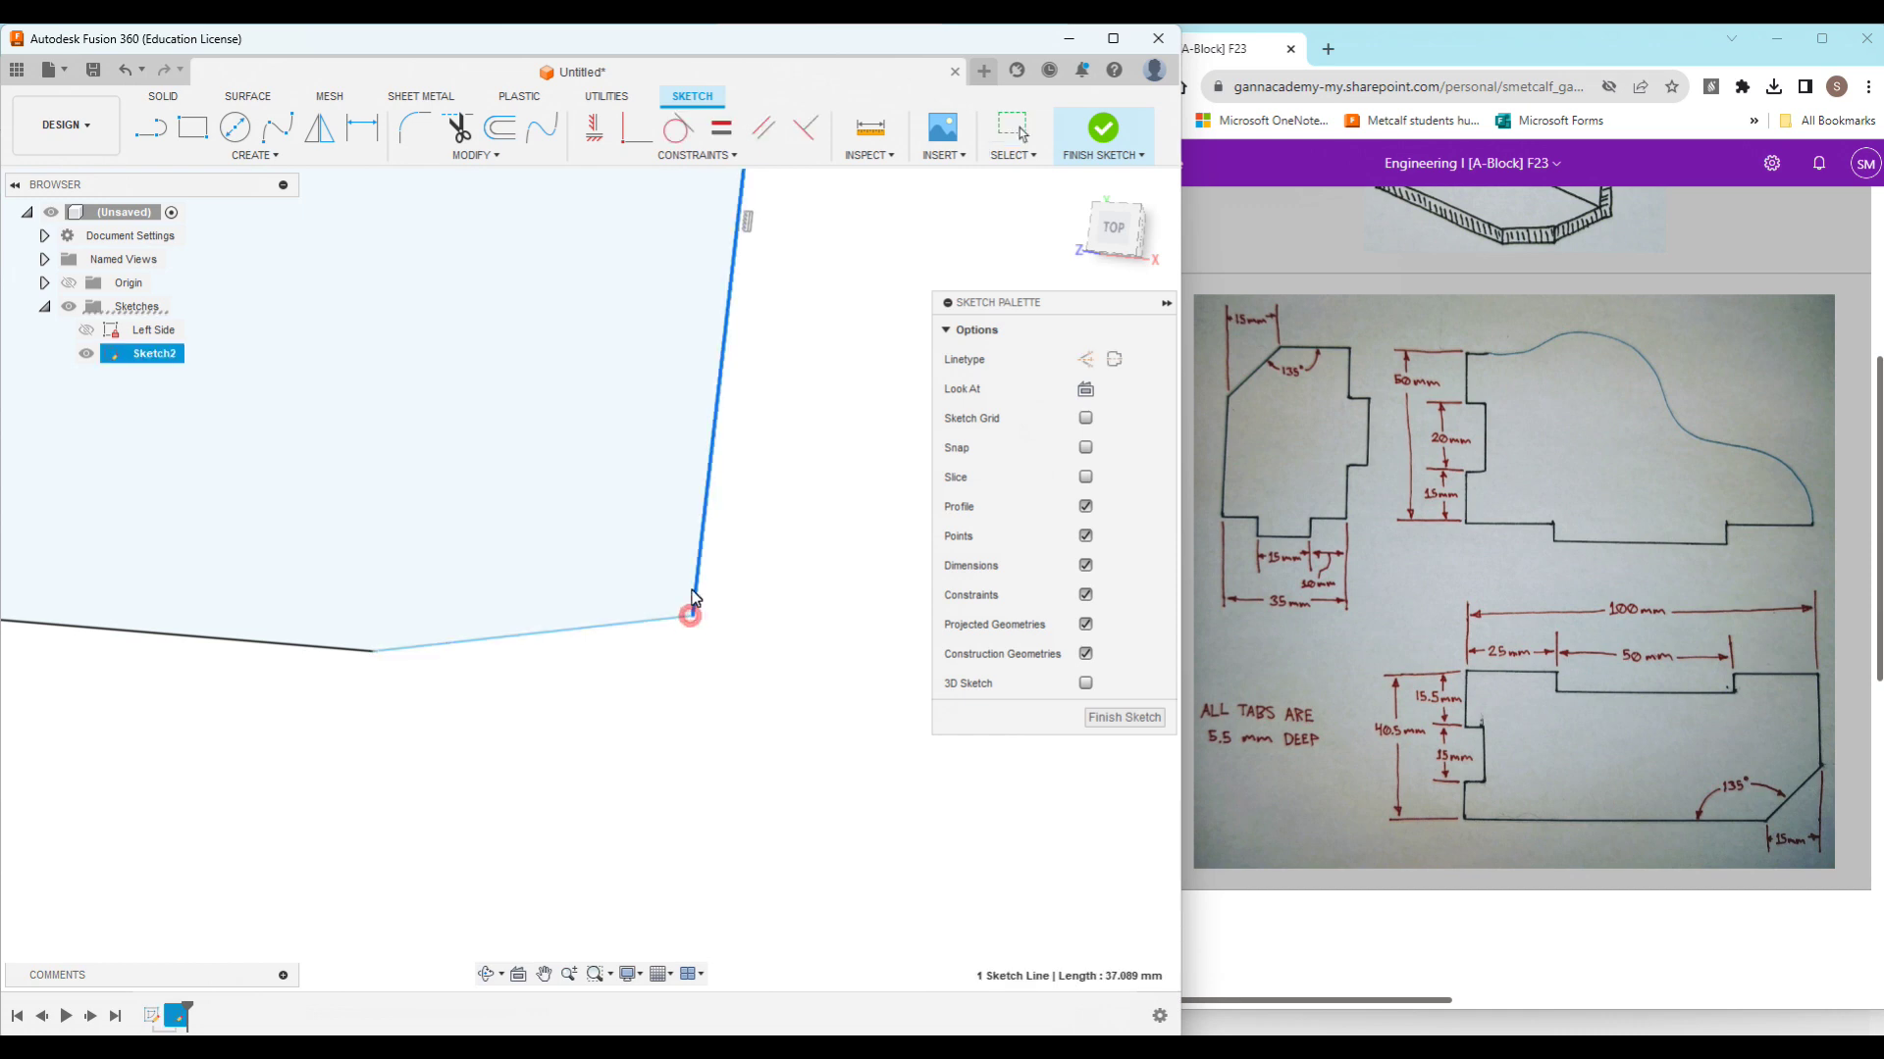
drag(693, 618, 710, 458)
scroll(876, 566, down, 5)
click(833, 673)
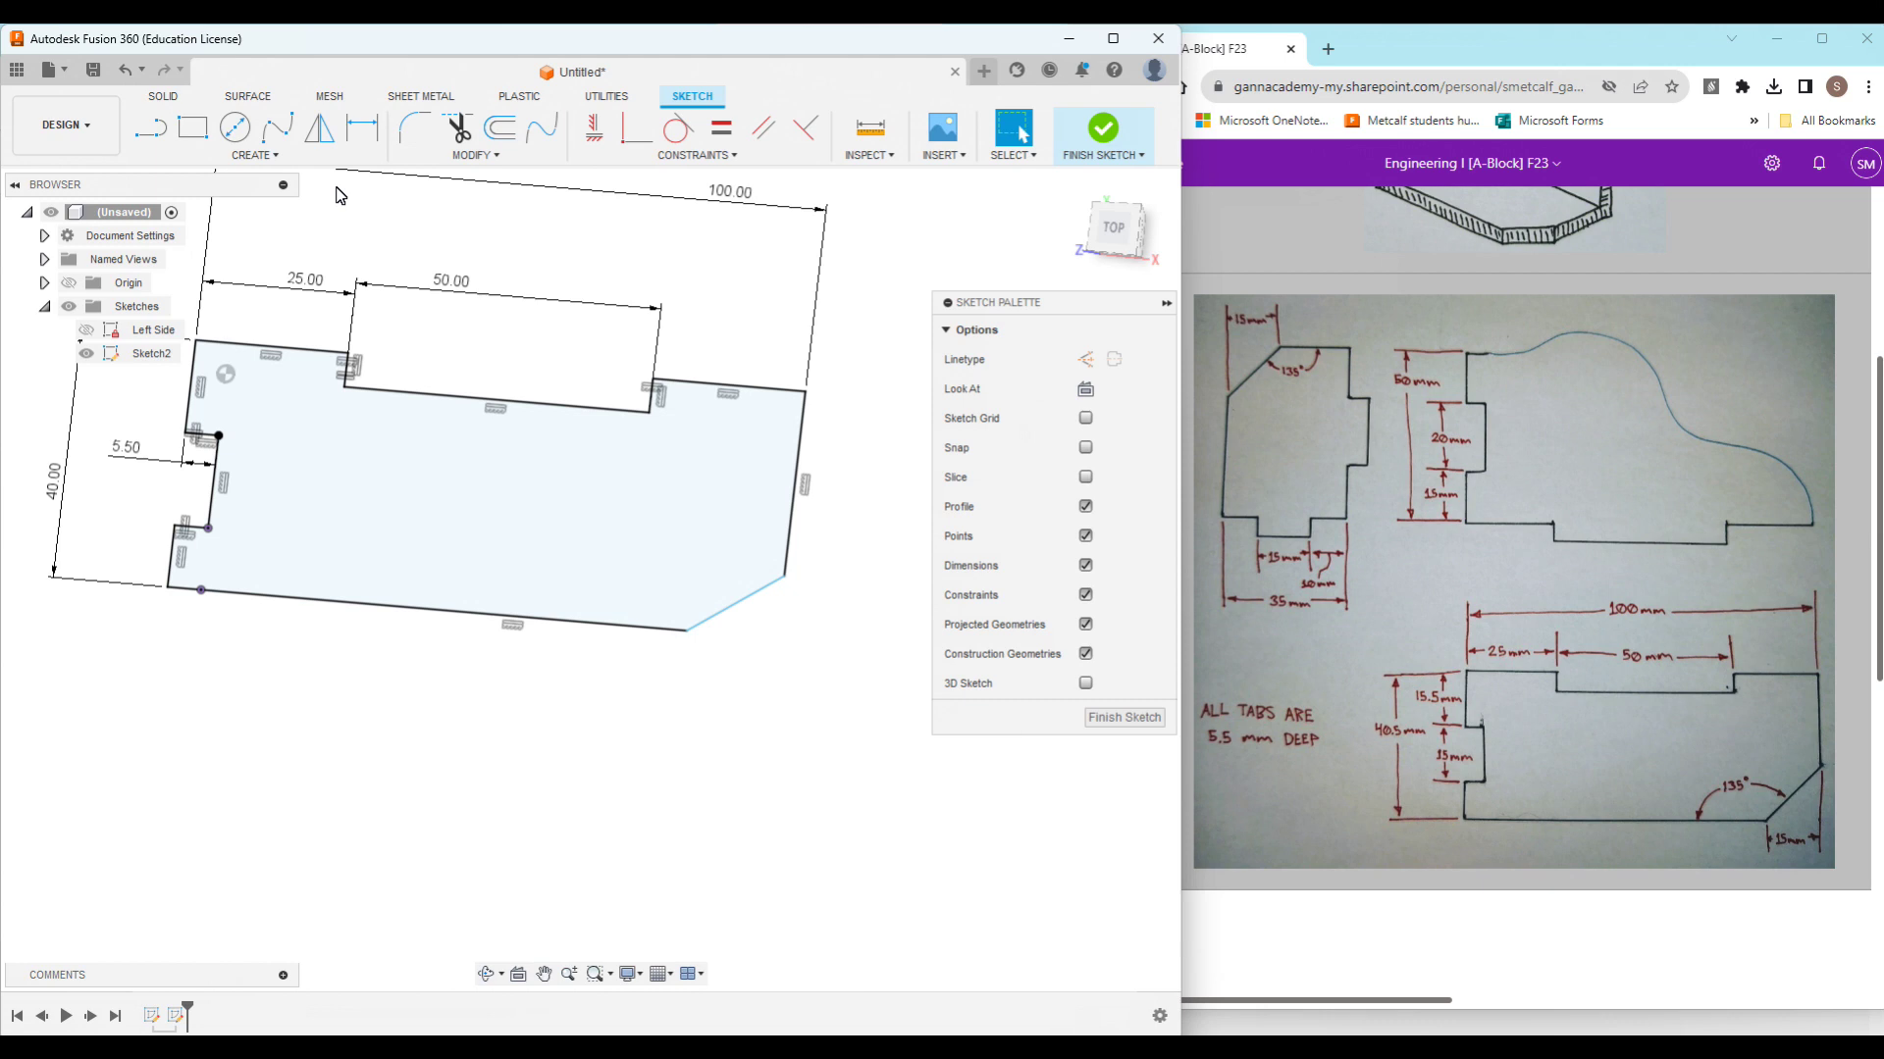
Step: Dimension the slanted corner edge at 135° to the base's lower edge and 15 mm in horizontal width
click(372, 144)
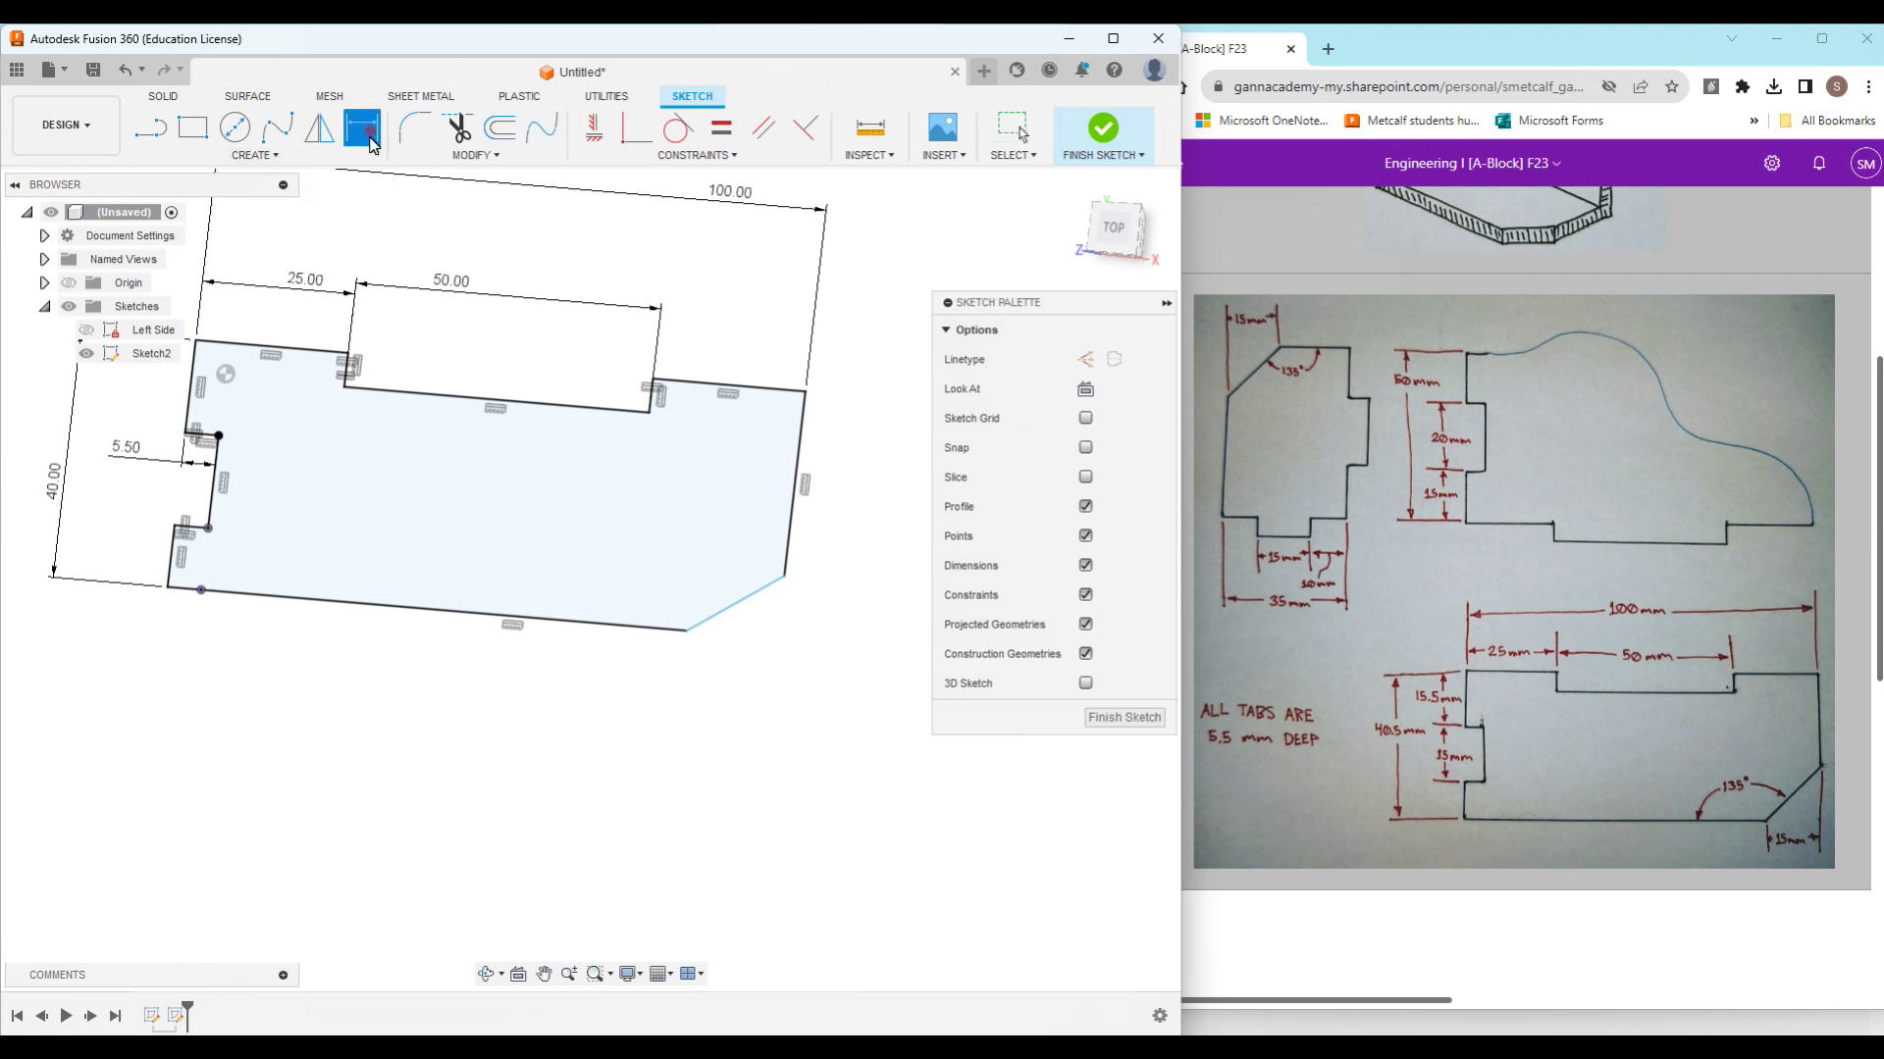
click(712, 617)
click(640, 631)
click(646, 595)
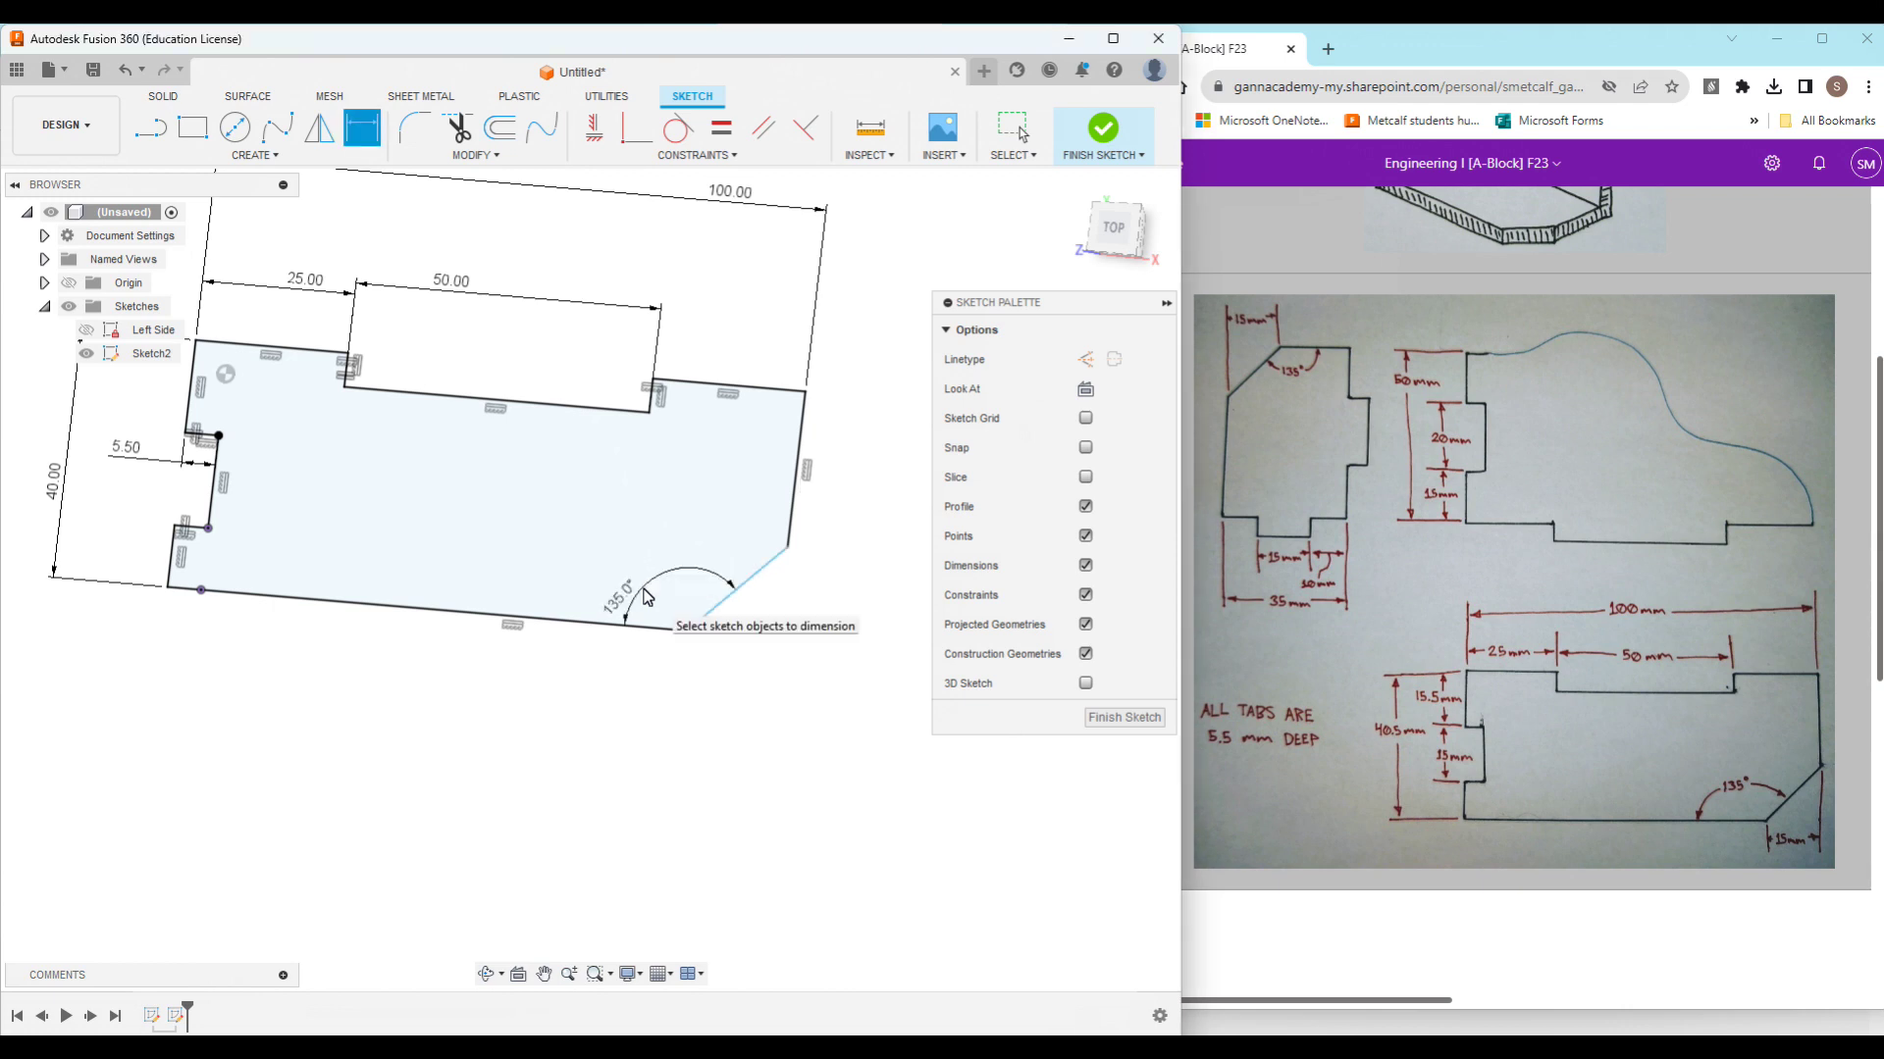
click(787, 551)
click(703, 704)
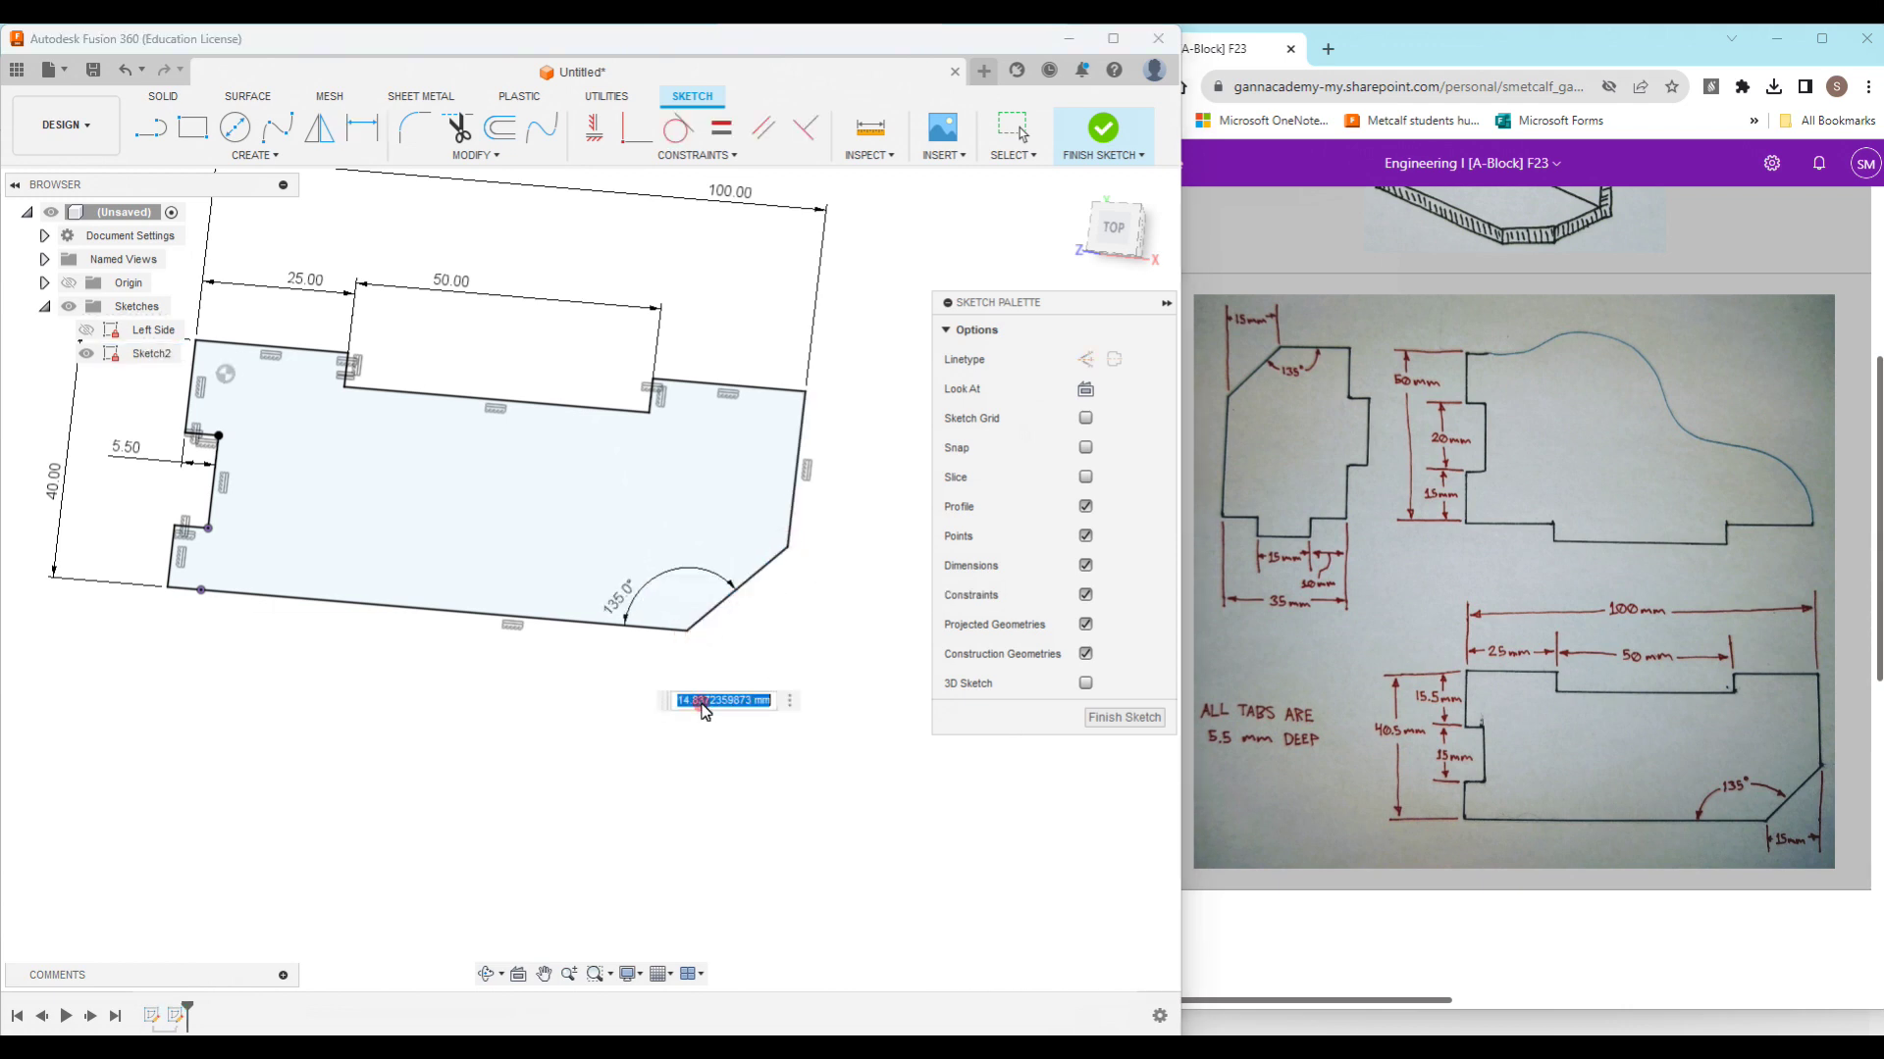
text(15)
key(Return)
scroll(627, 796, down, 2)
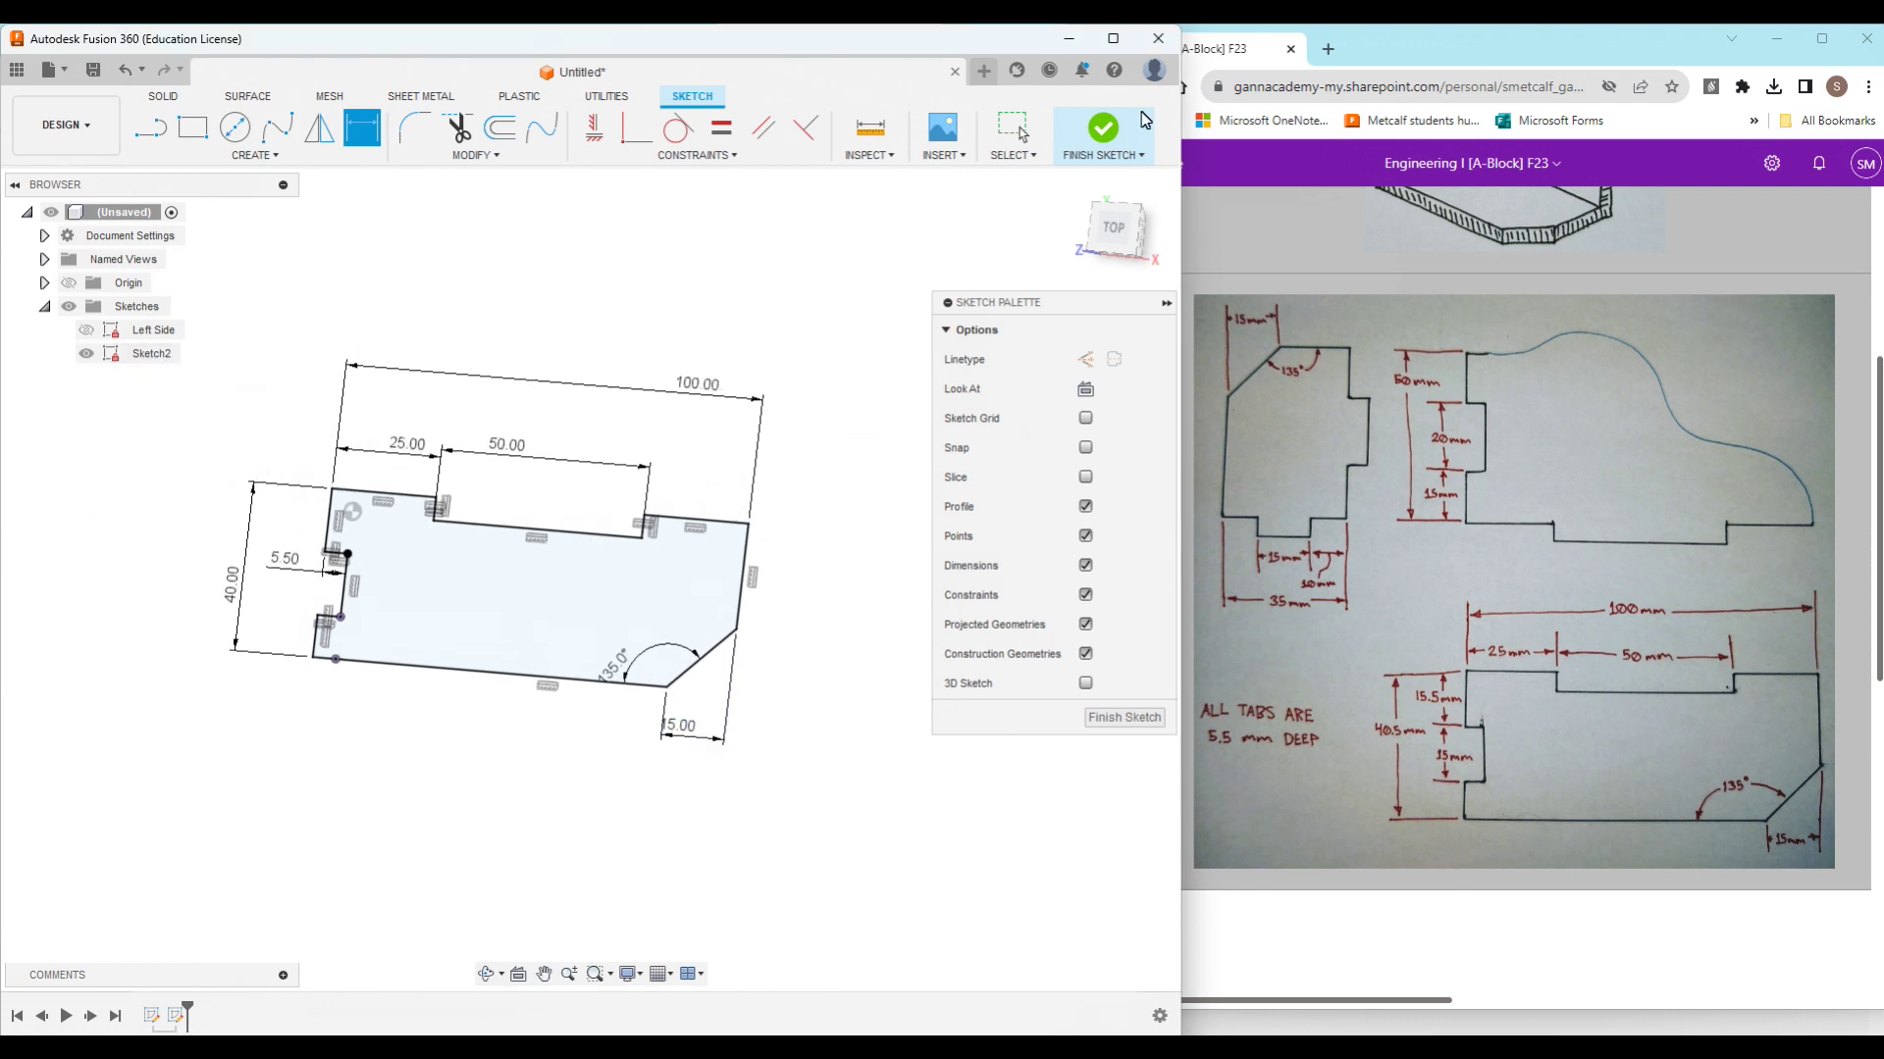
Step: Finish the base sketch and rename it Bottom Side
click(1101, 133)
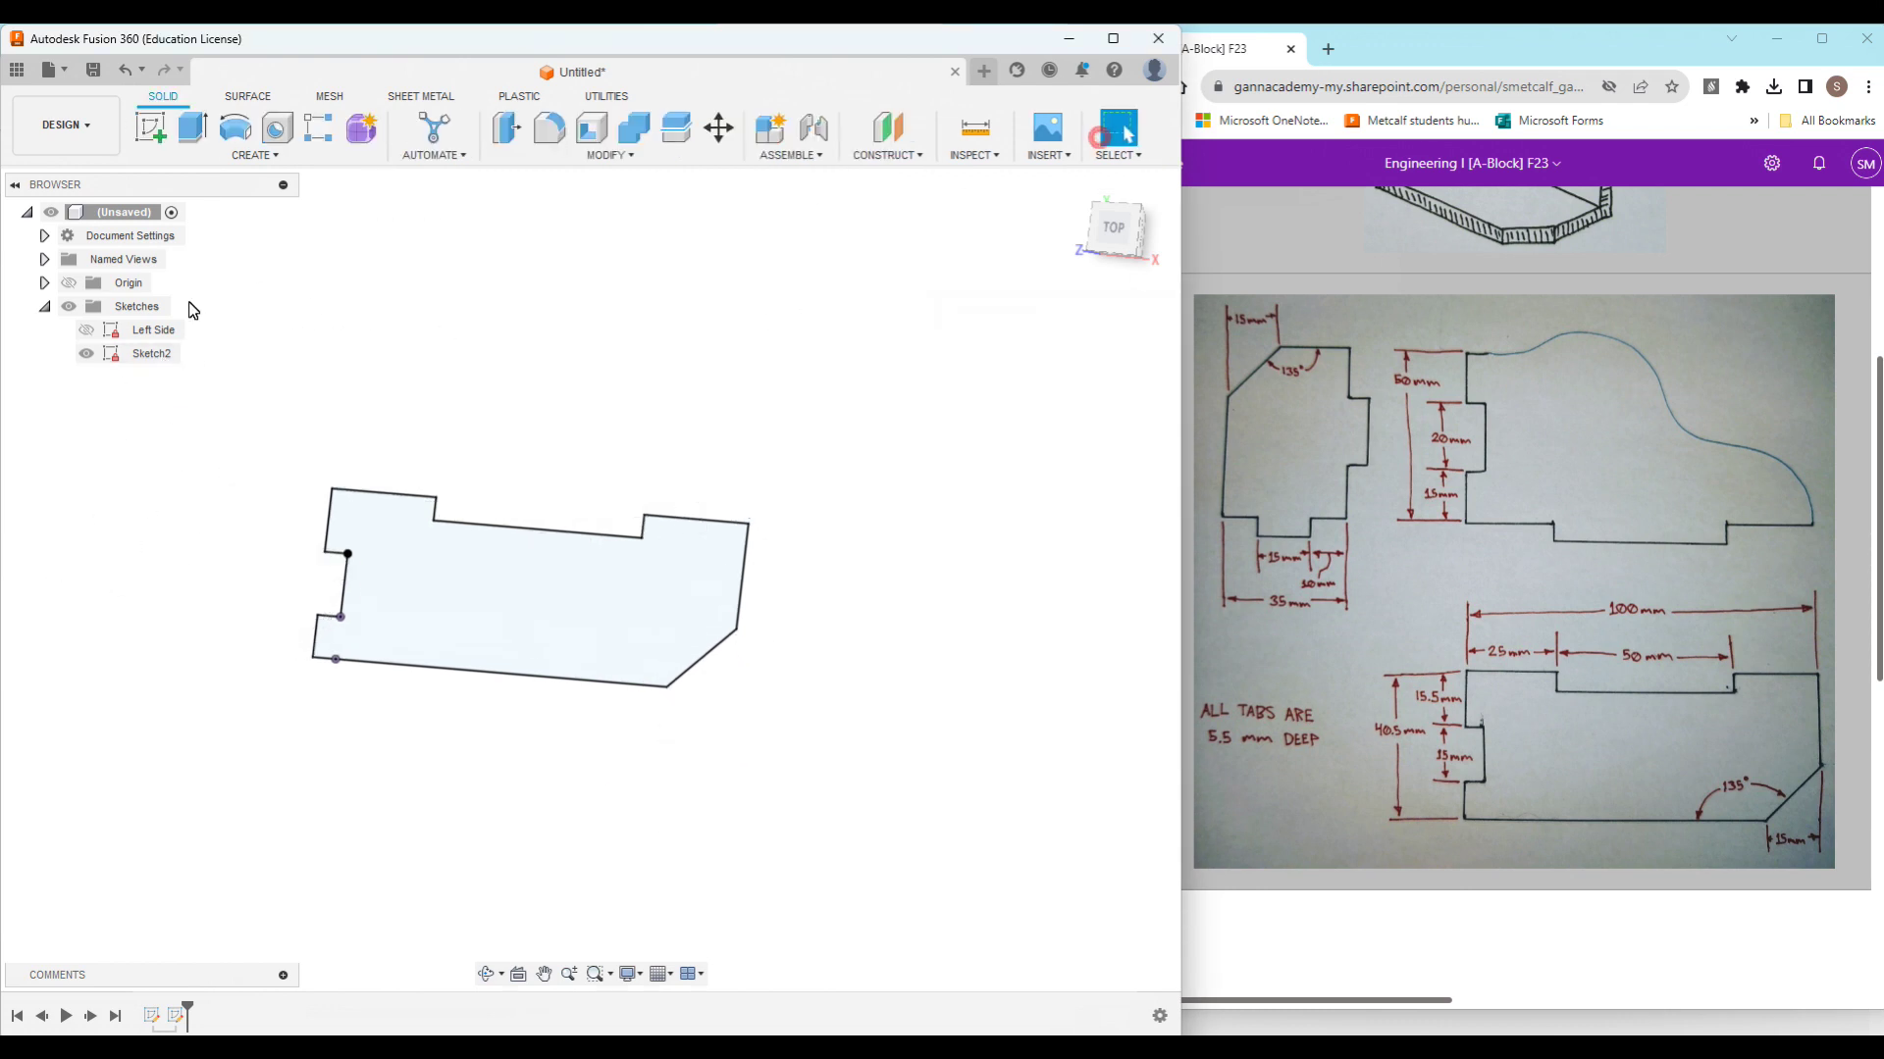
right_click(165, 355)
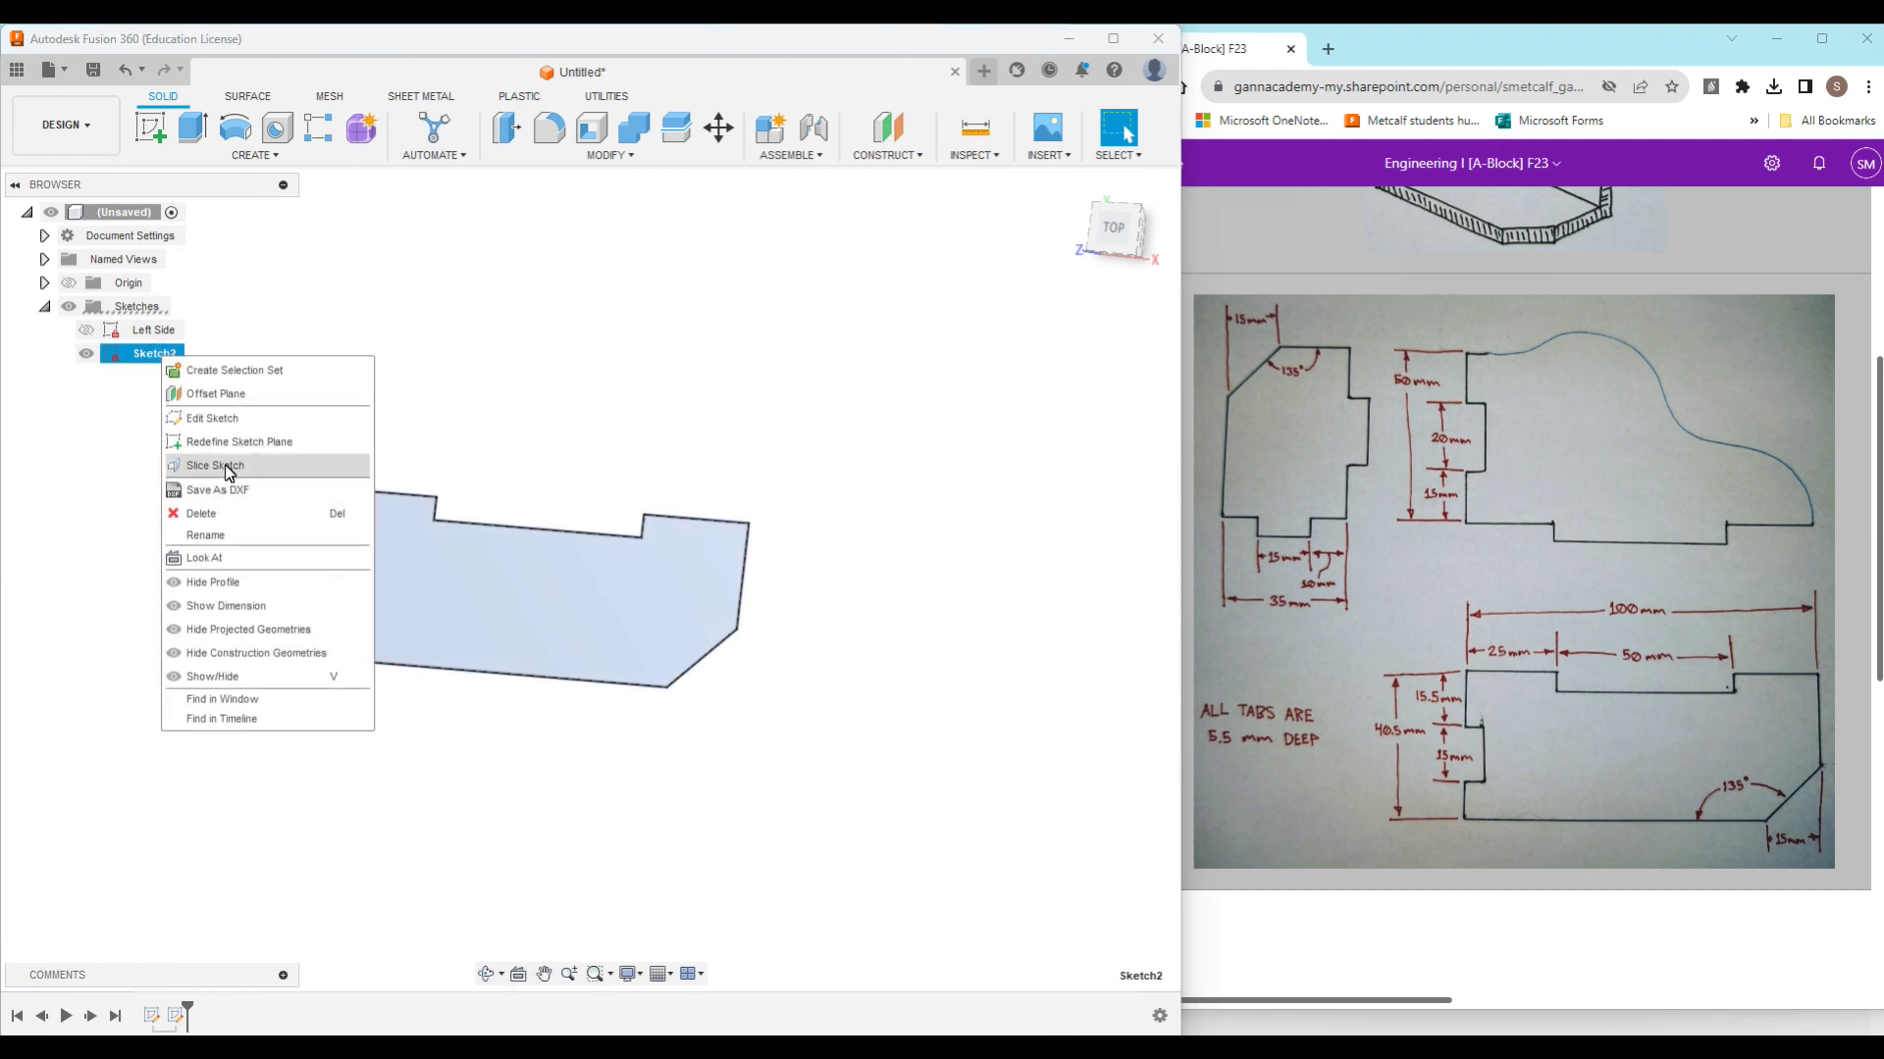
click(235, 535)
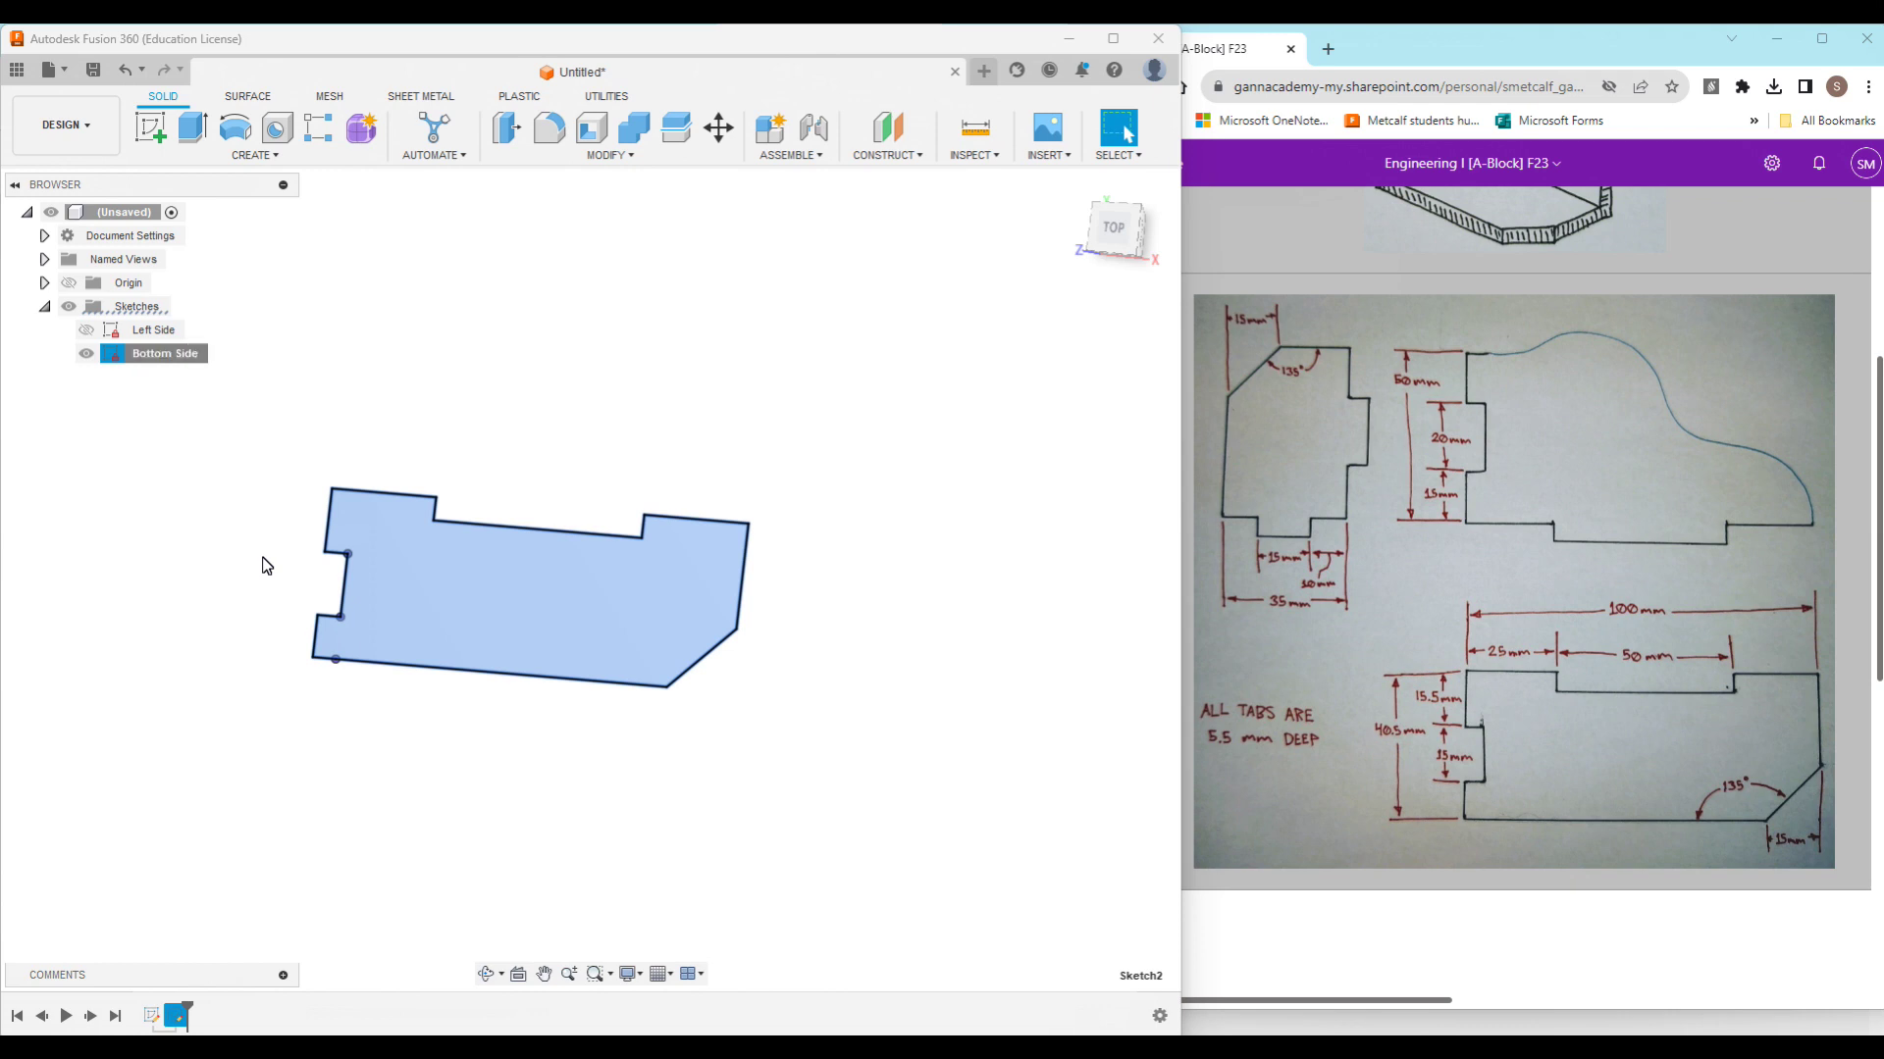
click(295, 550)
Step: Show the Left Side sketch and view from several angles how it fits the Bottom Side sketch
click(82, 331)
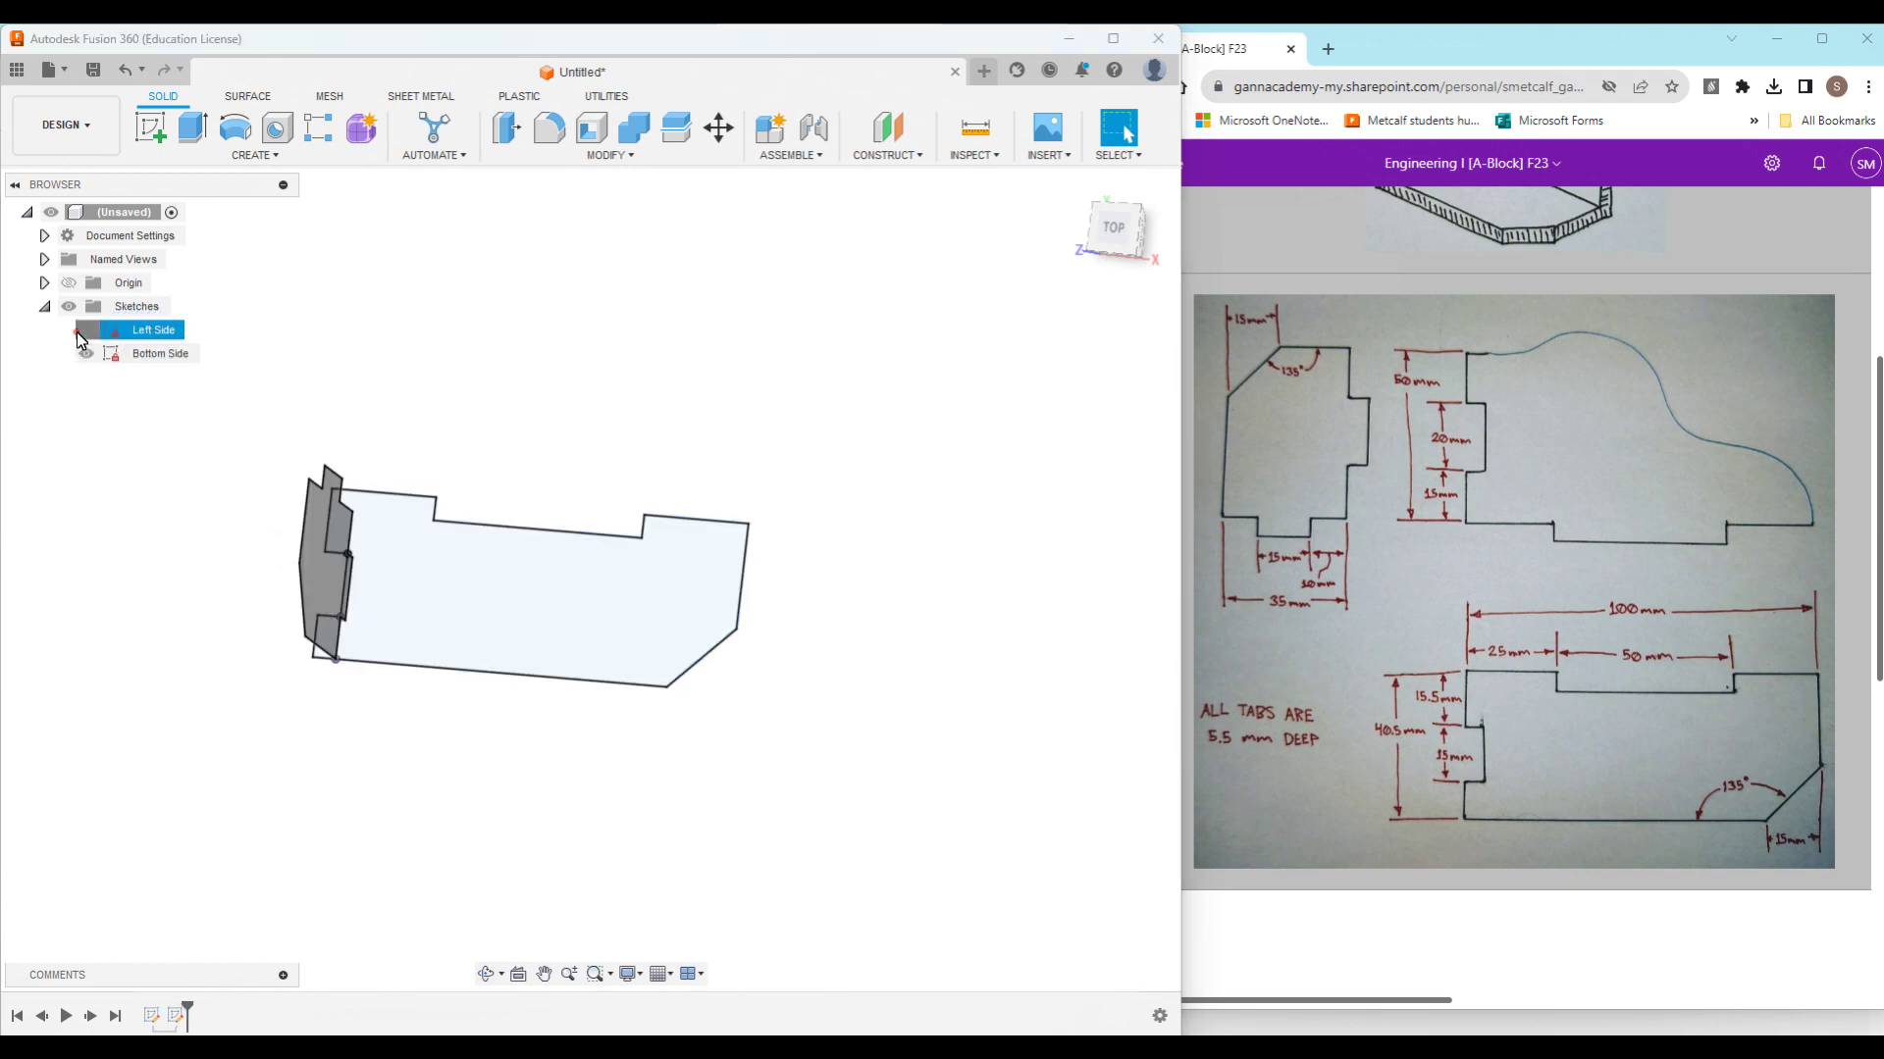
mouse_move(589, 884)
shift+middle_down()
mouse_move(576, 790)
mouse_move(505, 757)
mouse_move(471, 769)
mouse_move(703, 782)
mouse_move(723, 804)
mouse_move(542, 774)
mouse_move(517, 799)
mouse_move(609, 782)
mouse_move(685, 801)
mouse_move(698, 828)
mouse_move(673, 799)
mouse_move(631, 794)
shift+middle_up()
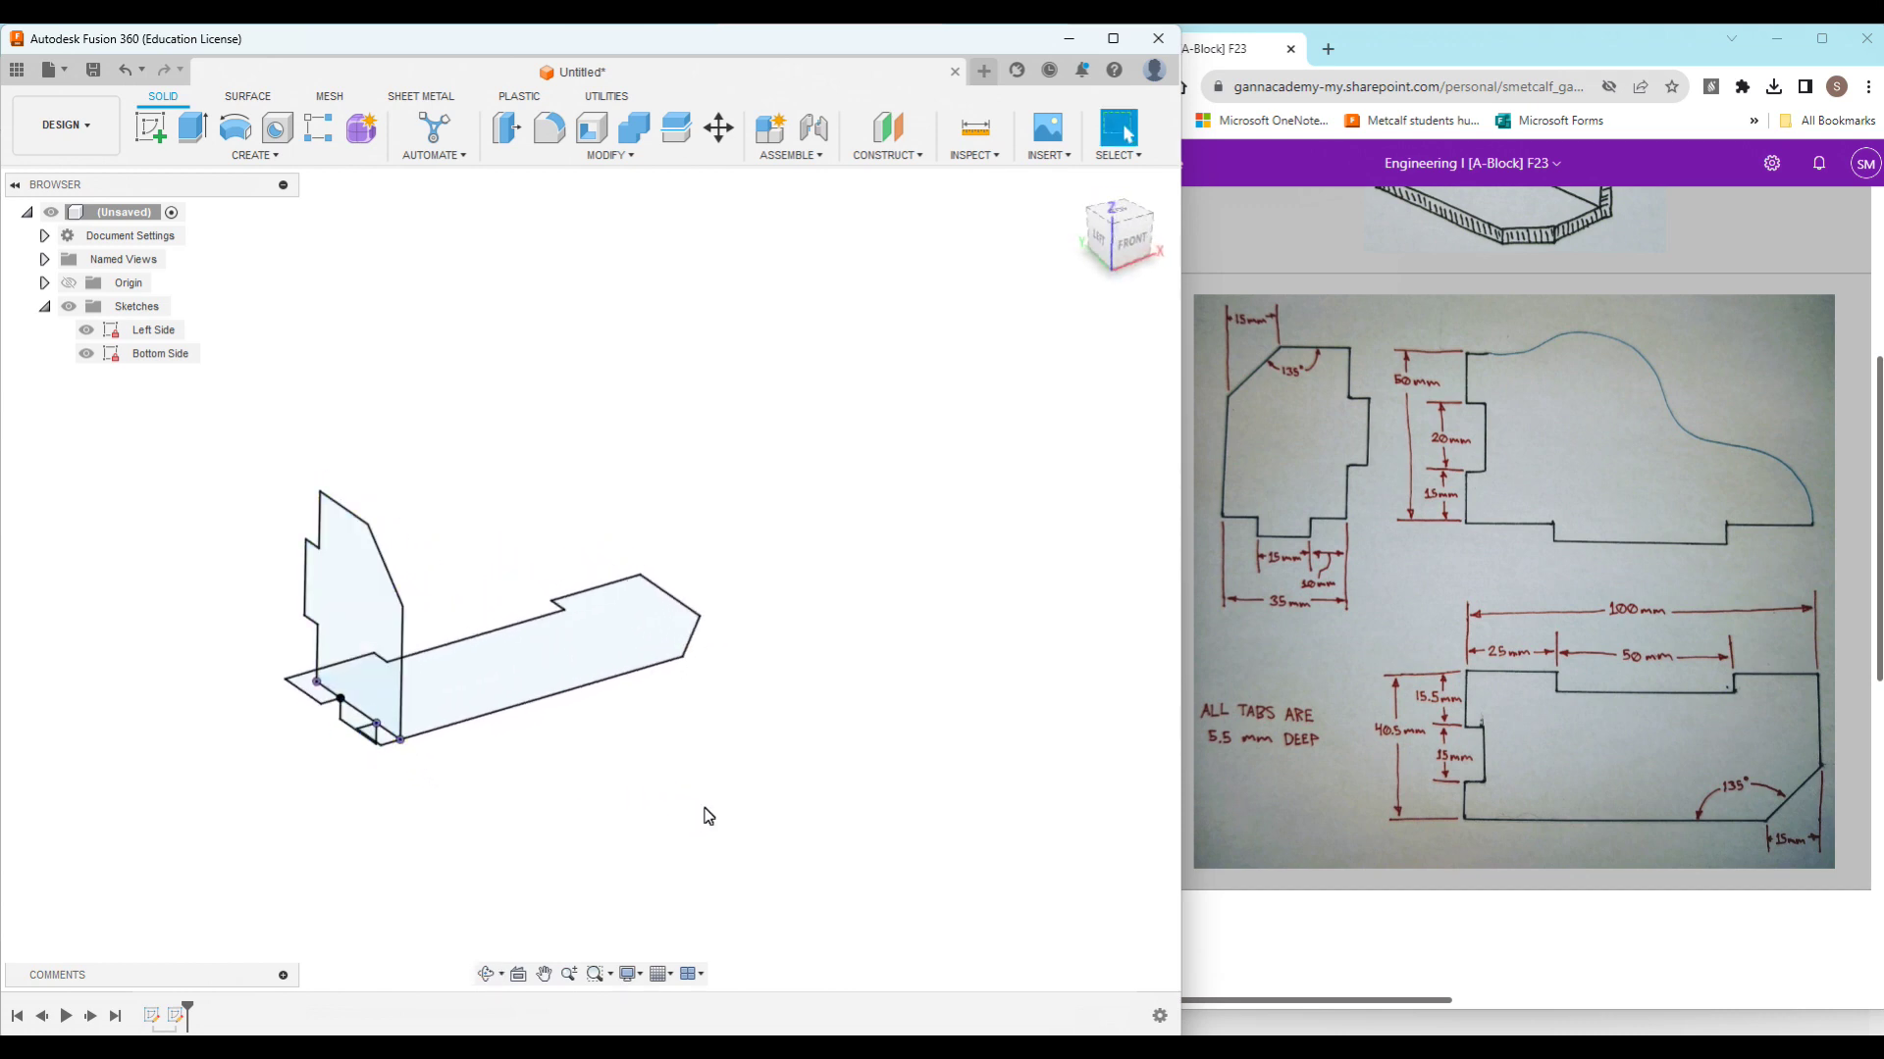
mouse_move(715, 815)
shift+middle_down()
mouse_move(614, 799)
mouse_move(593, 837)
mouse_move(621, 856)
shift+middle_up()
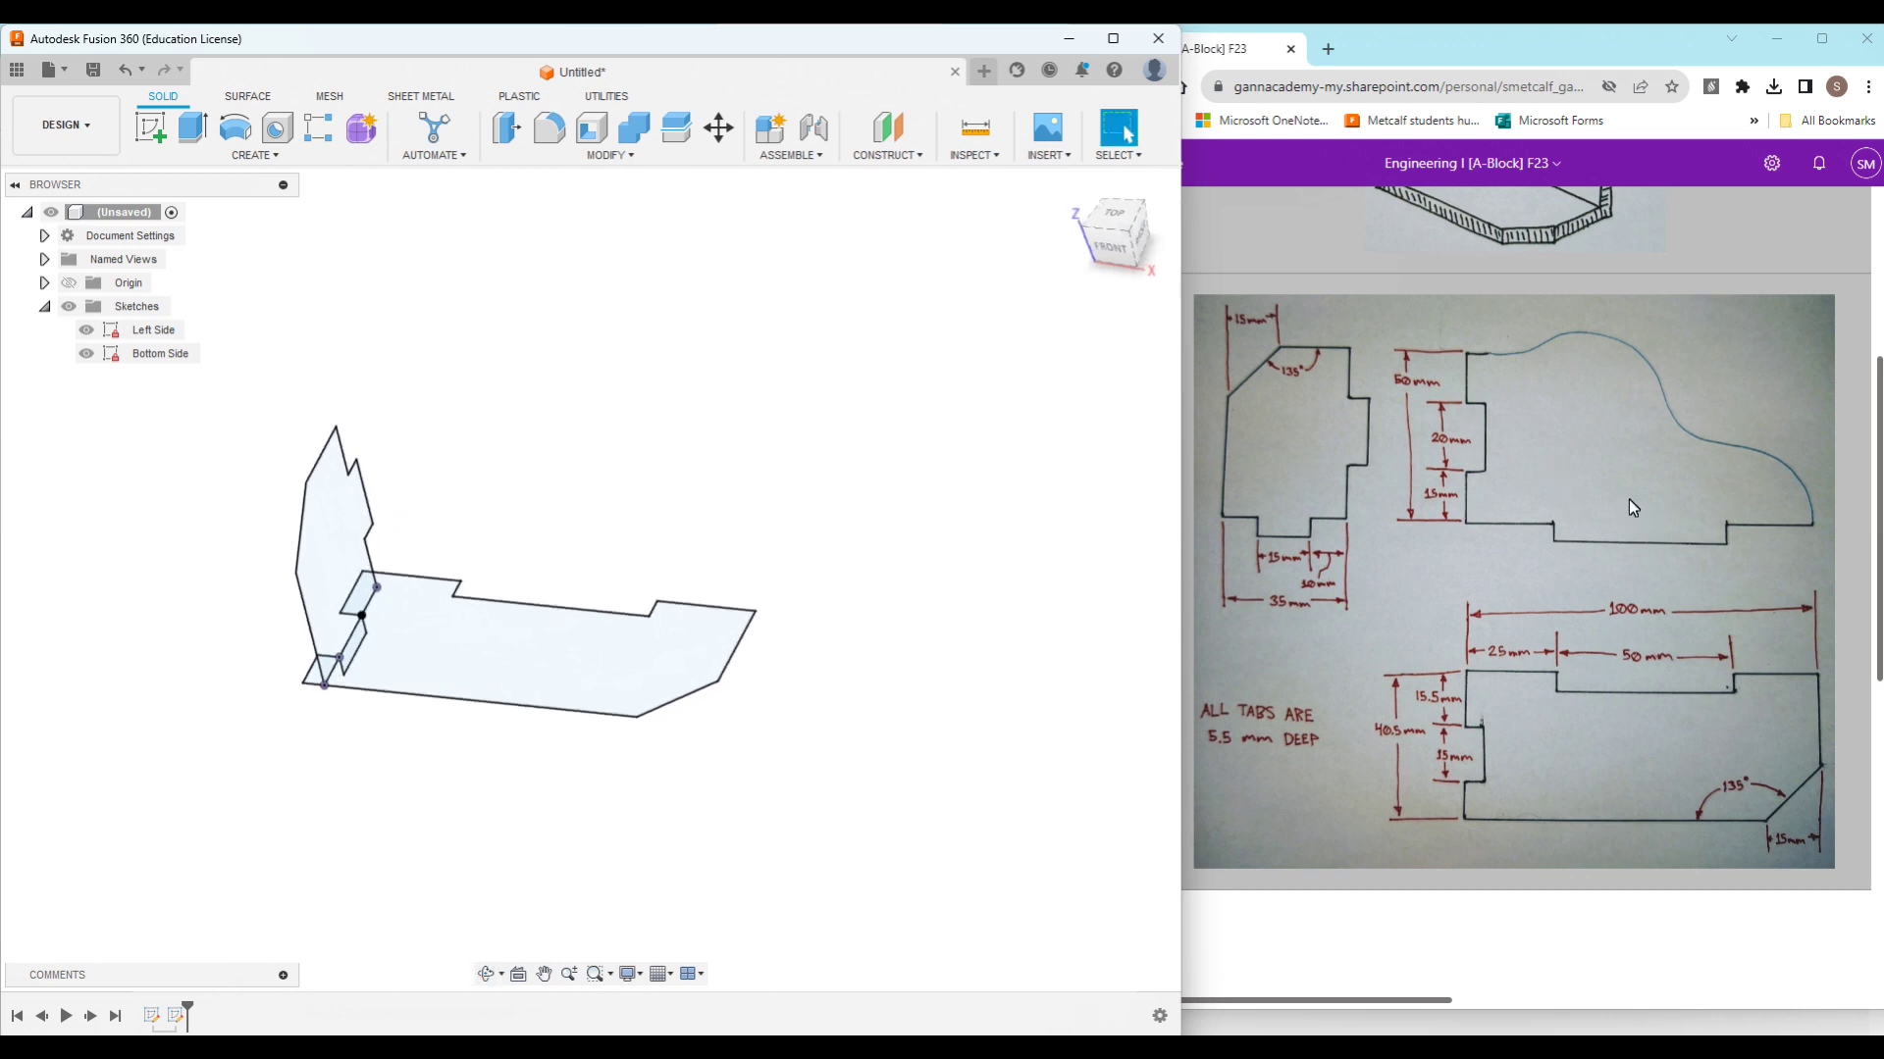
Step: Start a sketch on the front XZ plane and draw the back piece's left edge as connected lines with a rectangular notch
click(147, 131)
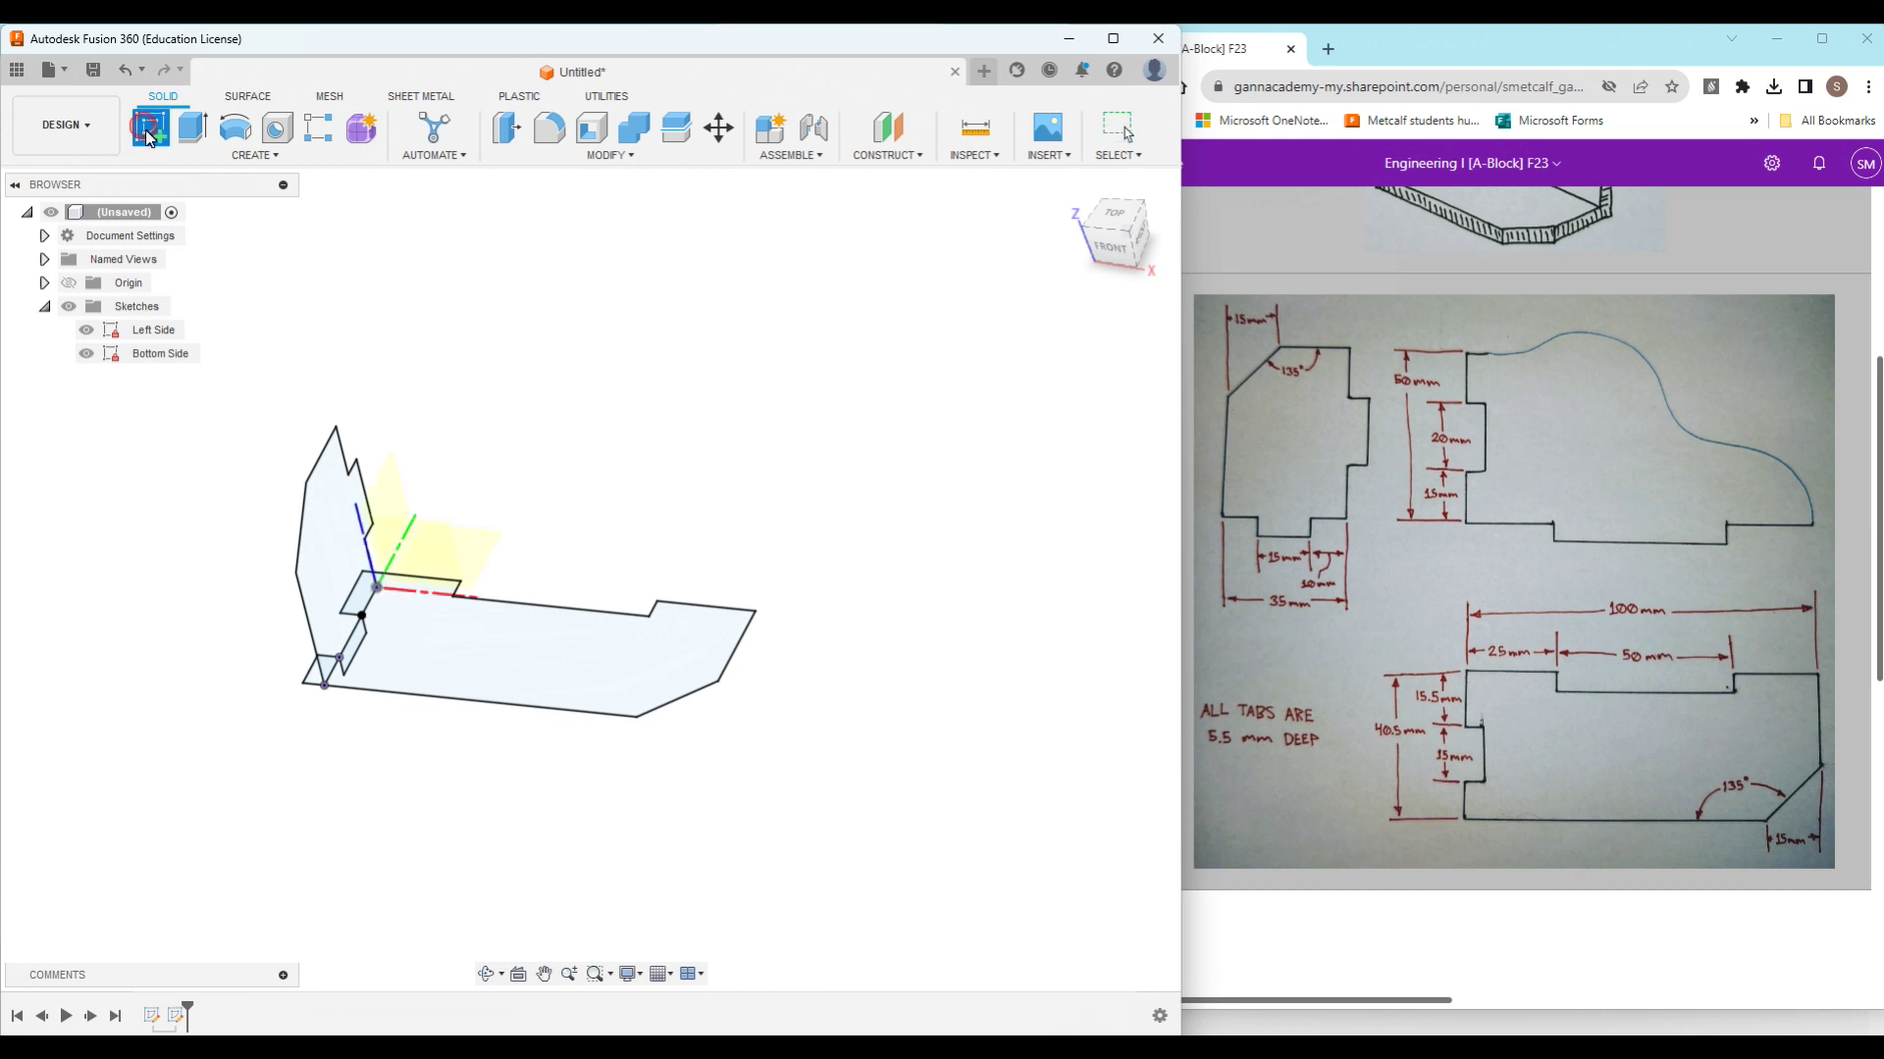
click(446, 556)
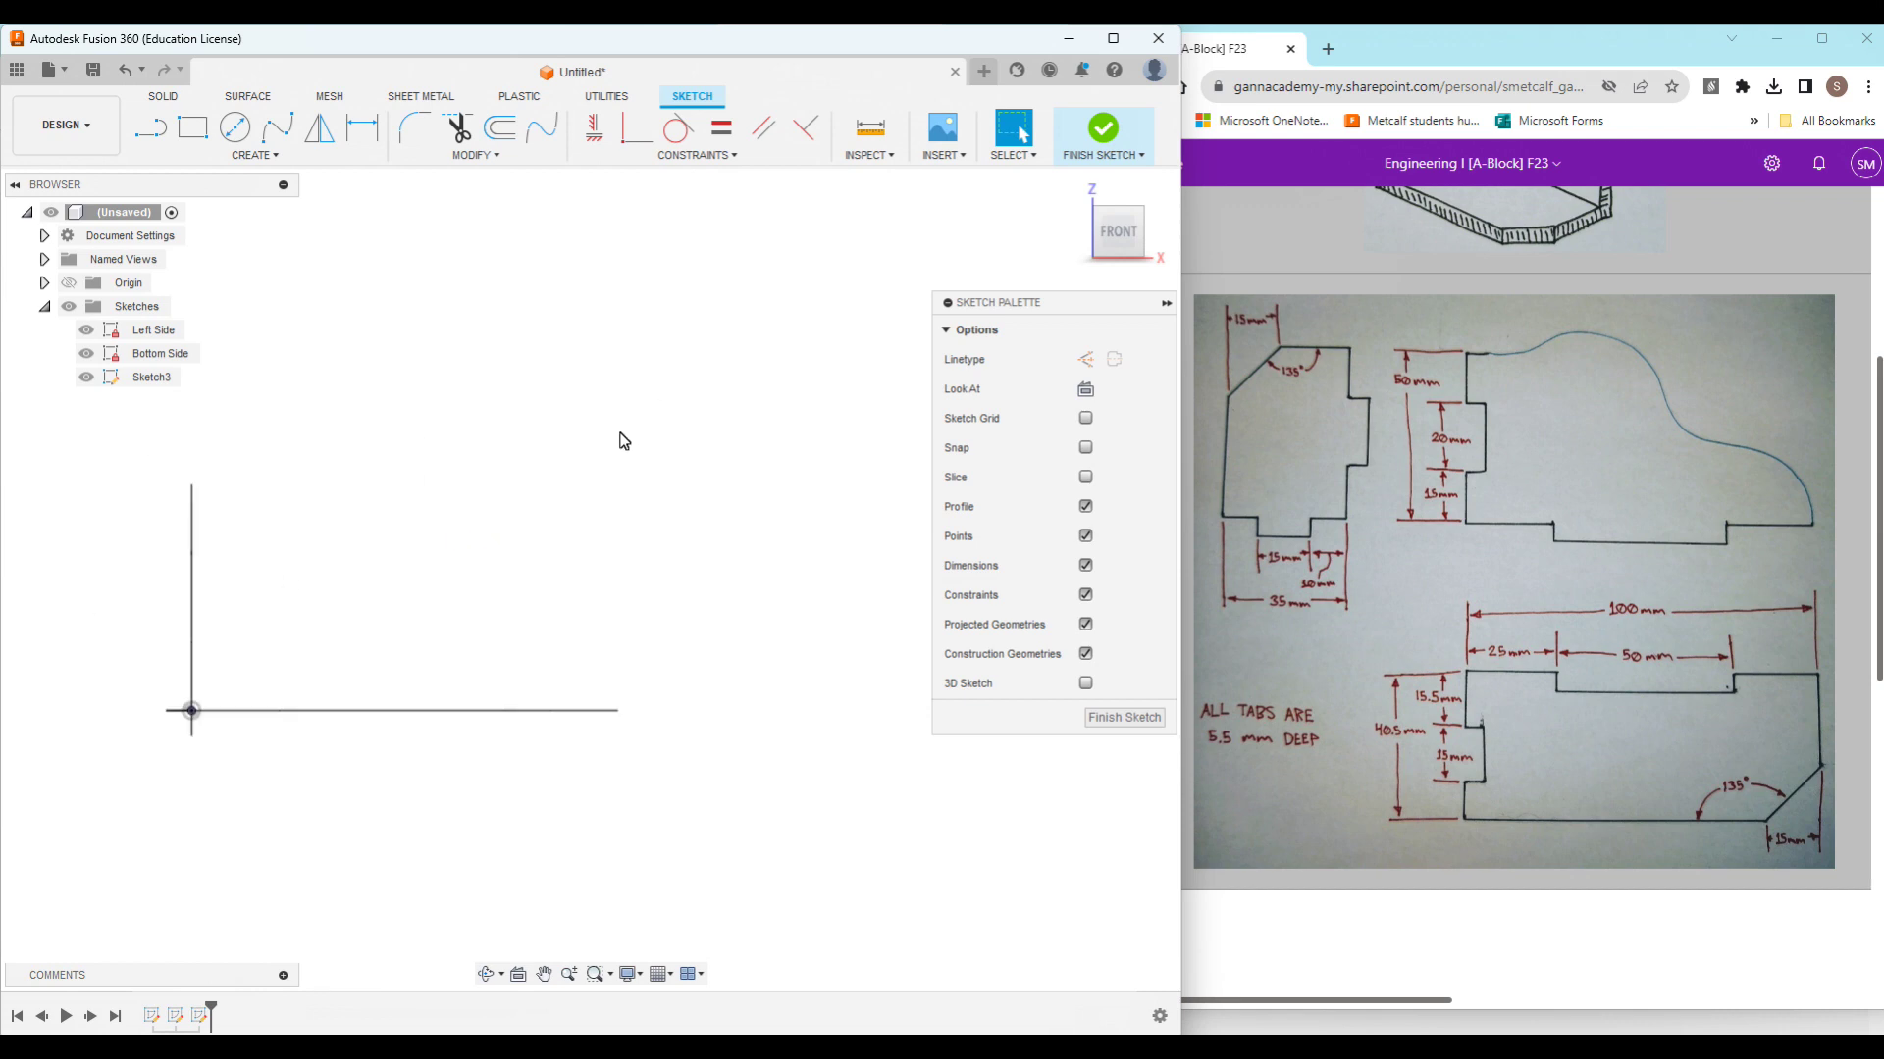
key(l)
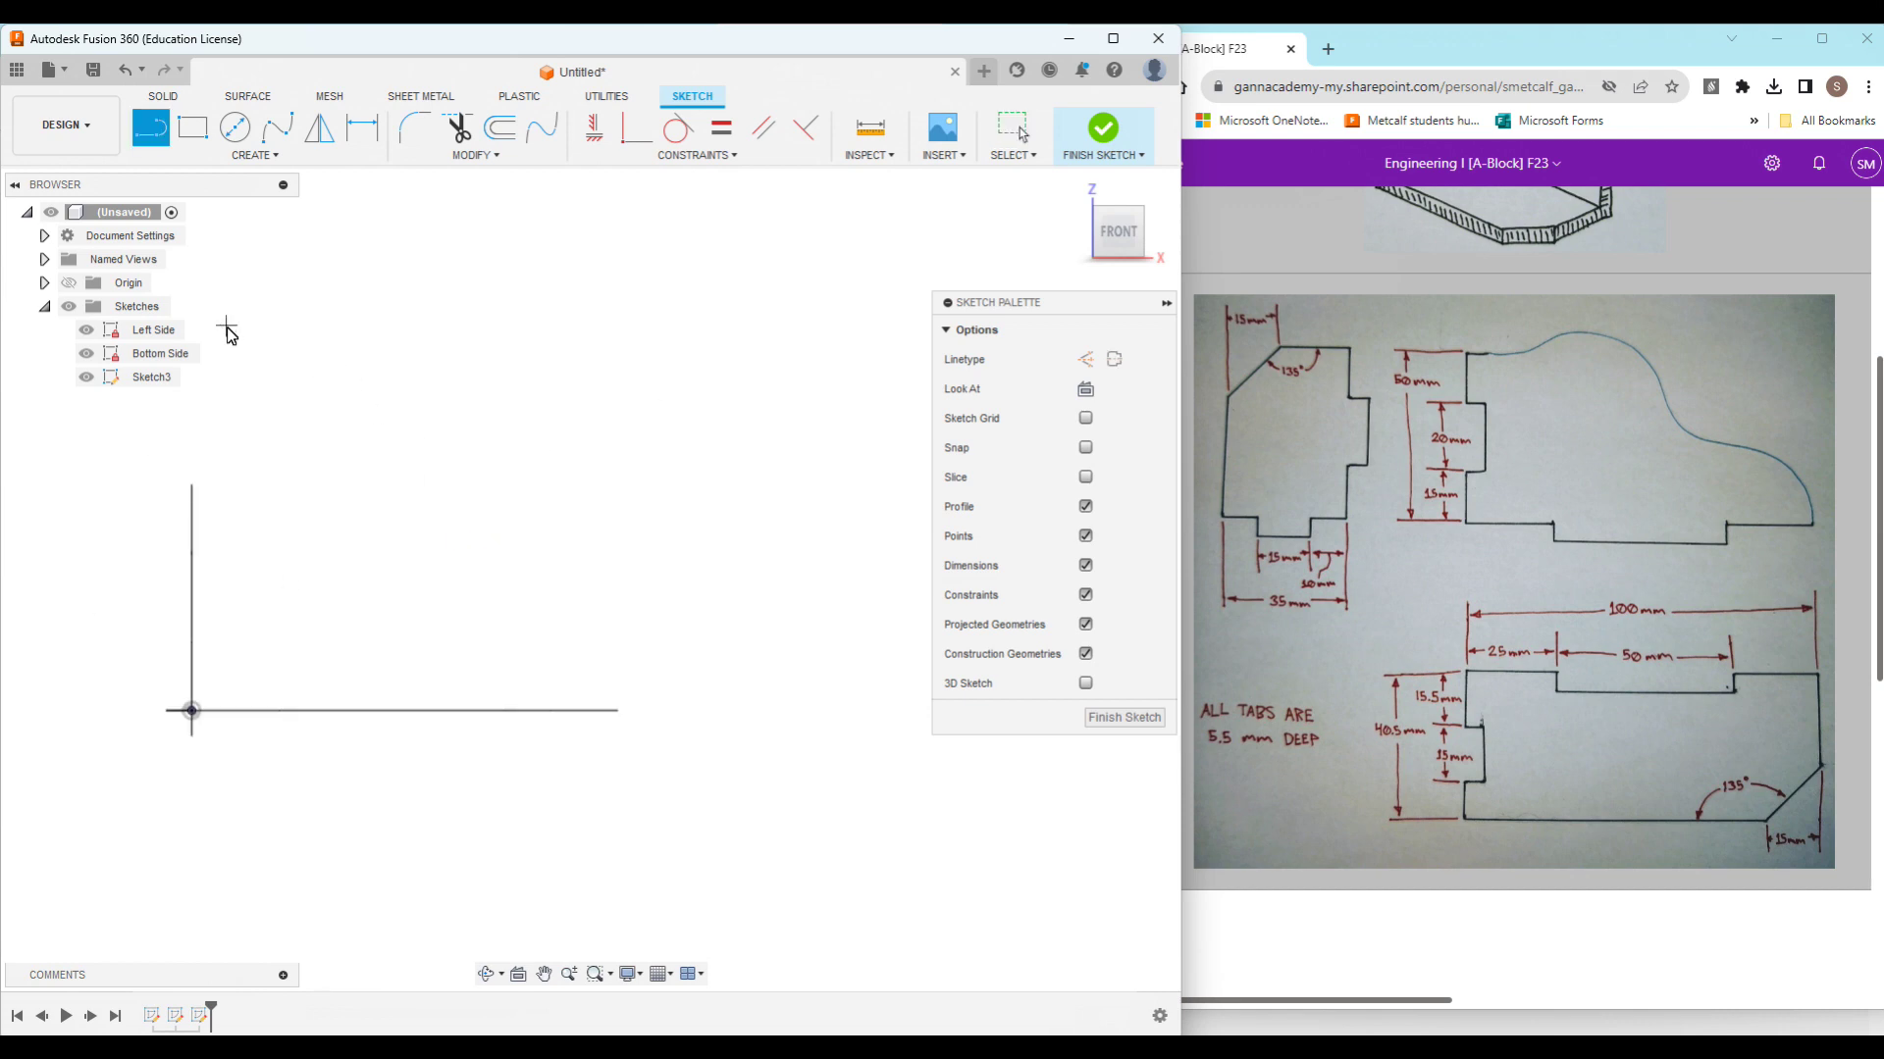
click(296, 415)
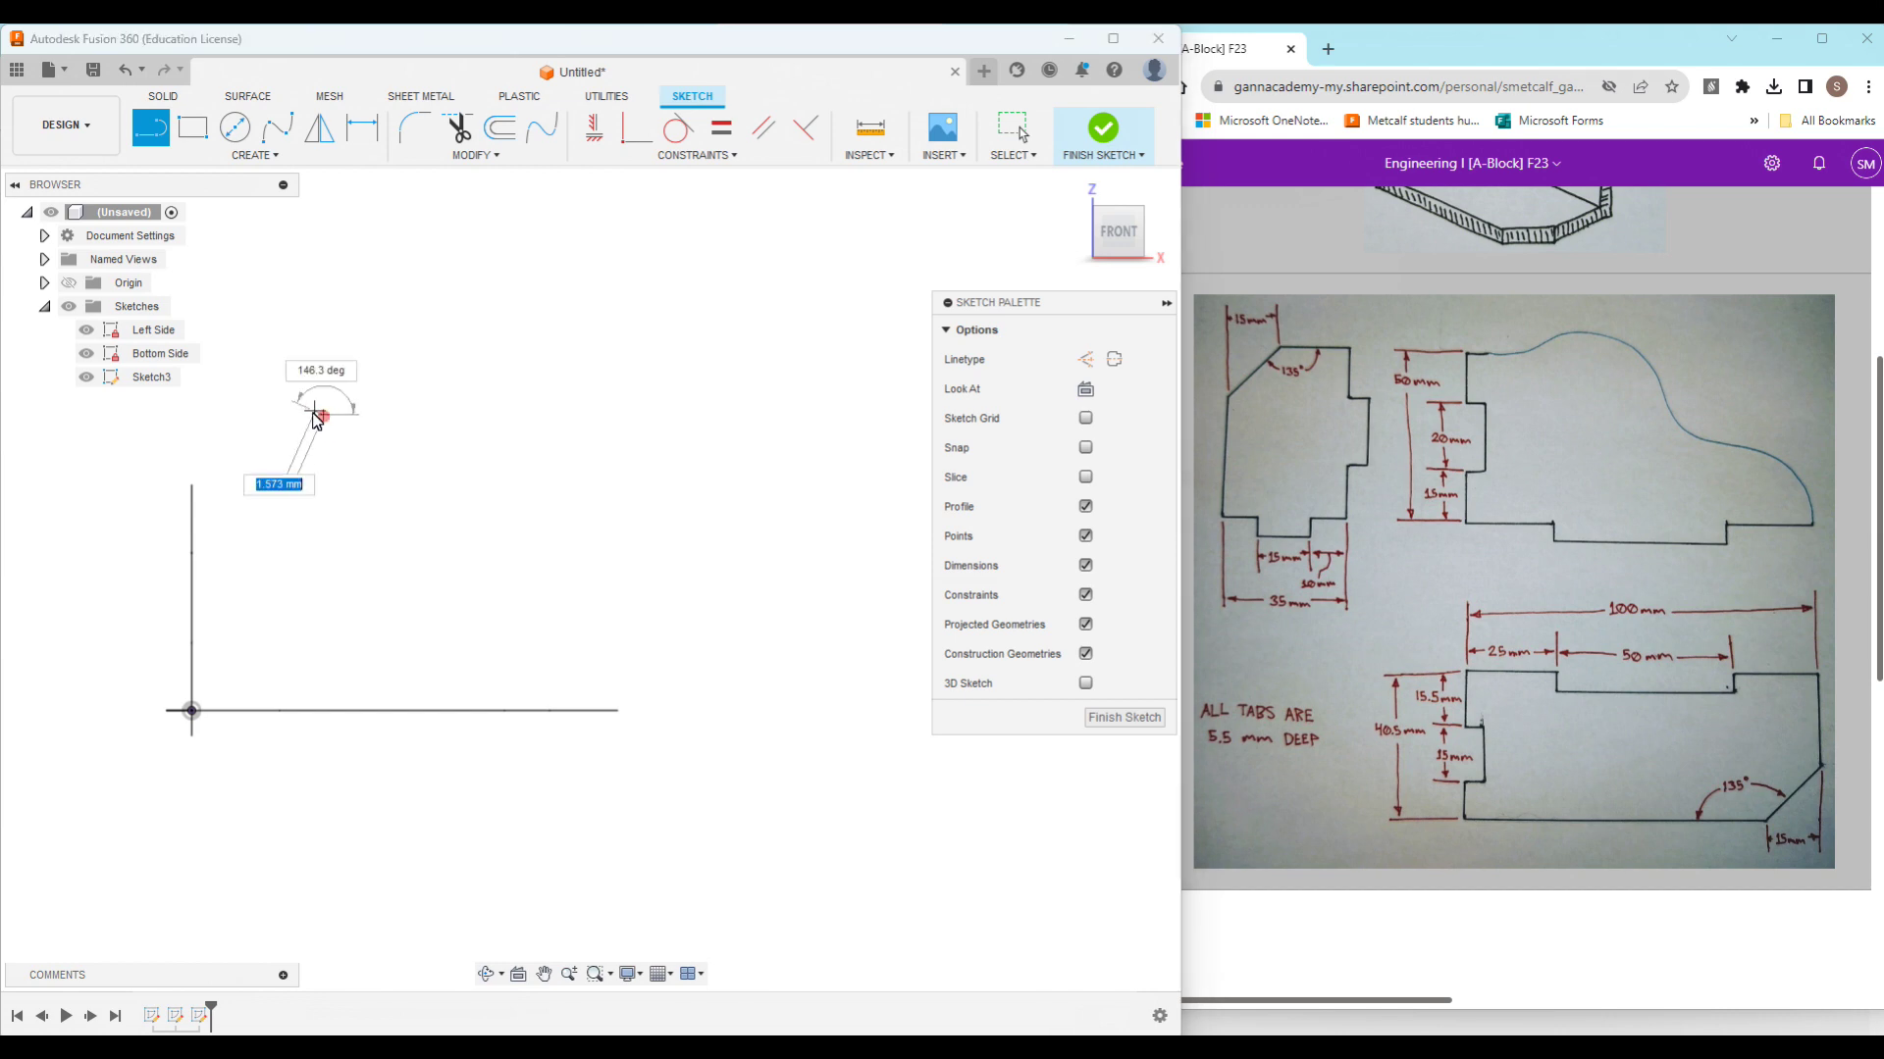
click(294, 501)
click(320, 502)
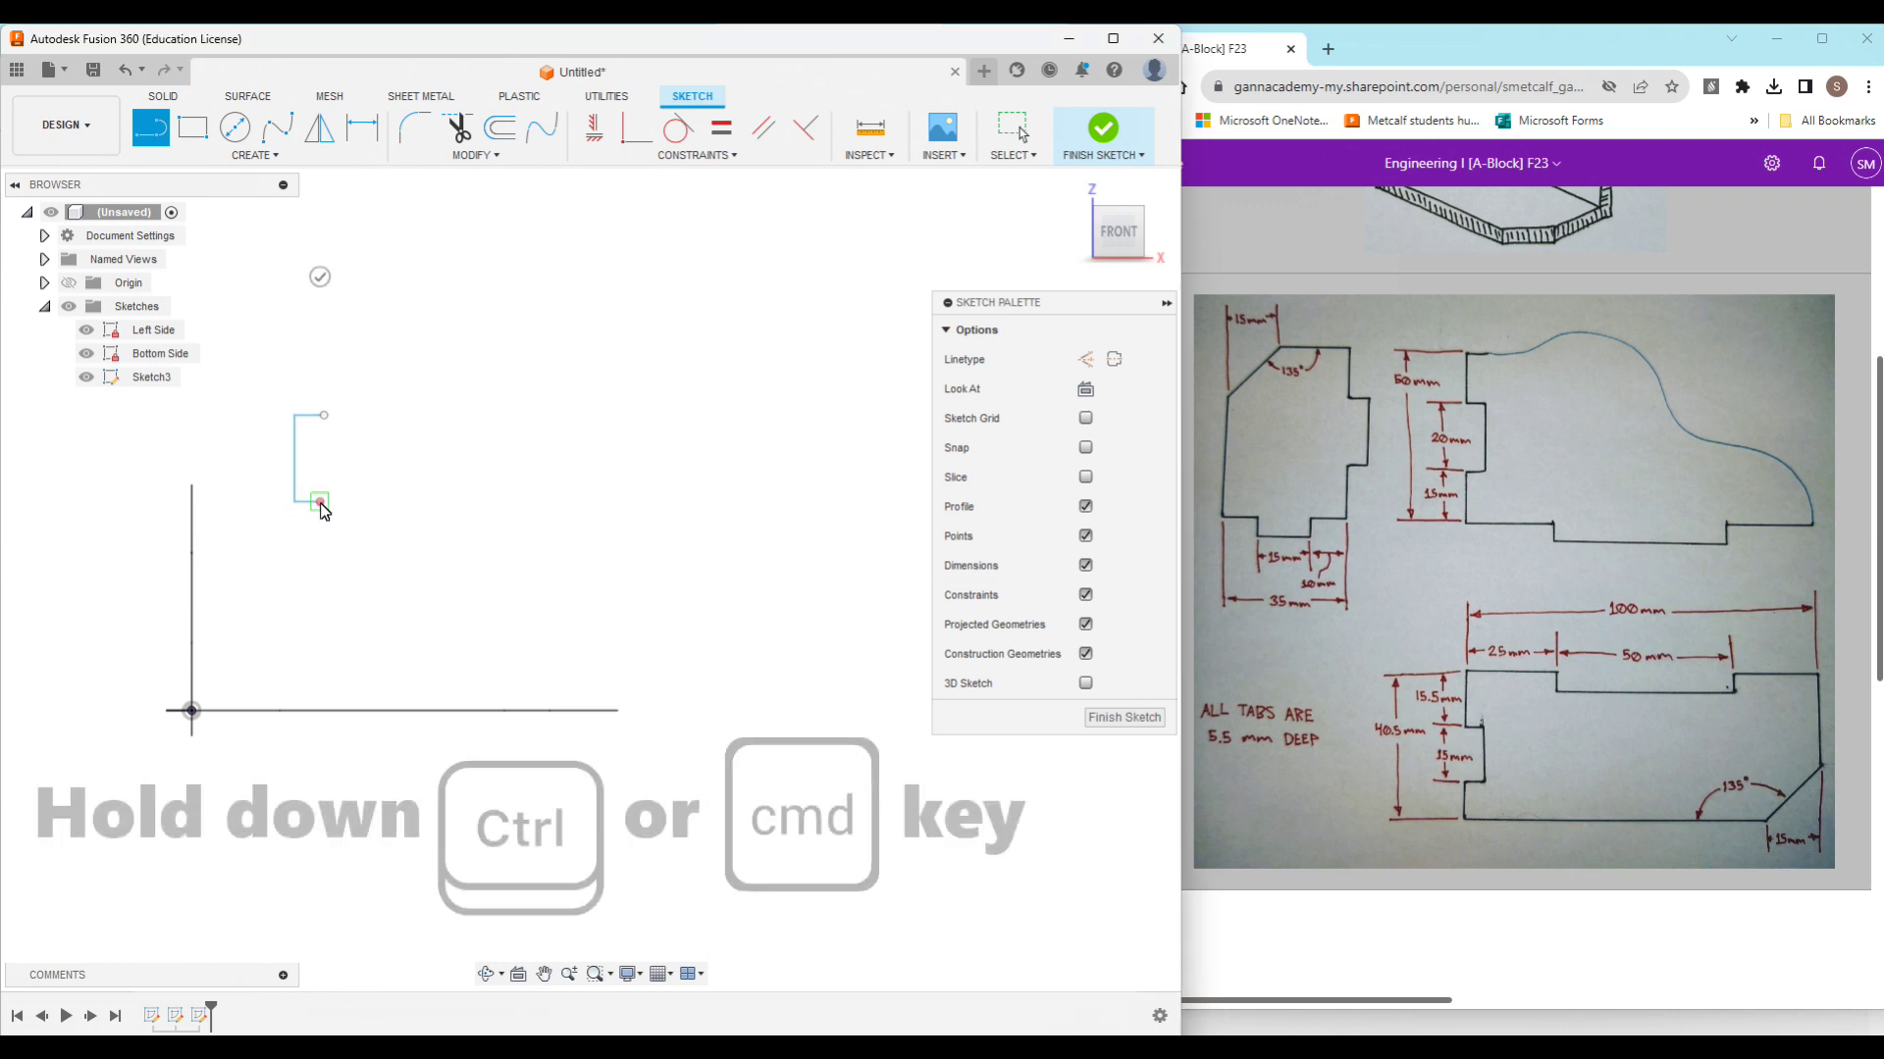
click(319, 579)
click(296, 580)
click(290, 653)
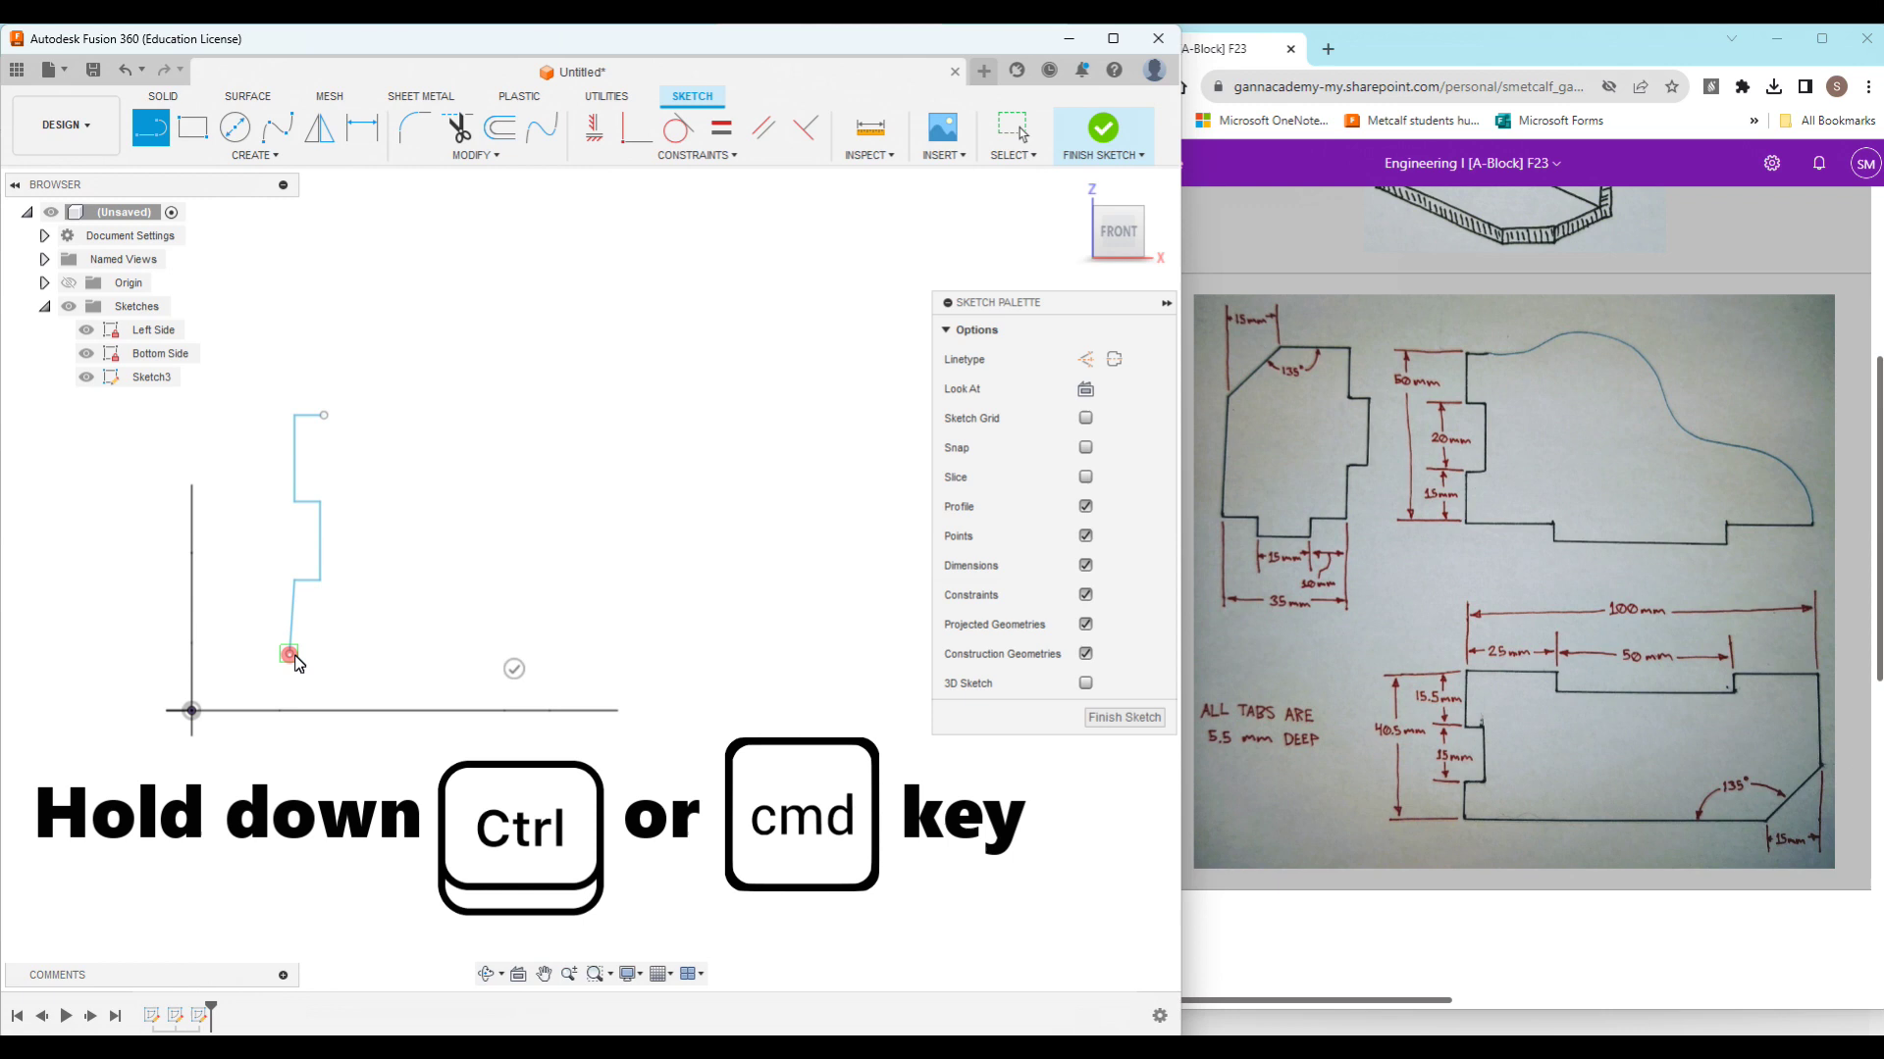
Step: Continue the outline along the back piece's lower edge with a downward rectangular tab, leaving the right end open
click(386, 653)
click(384, 672)
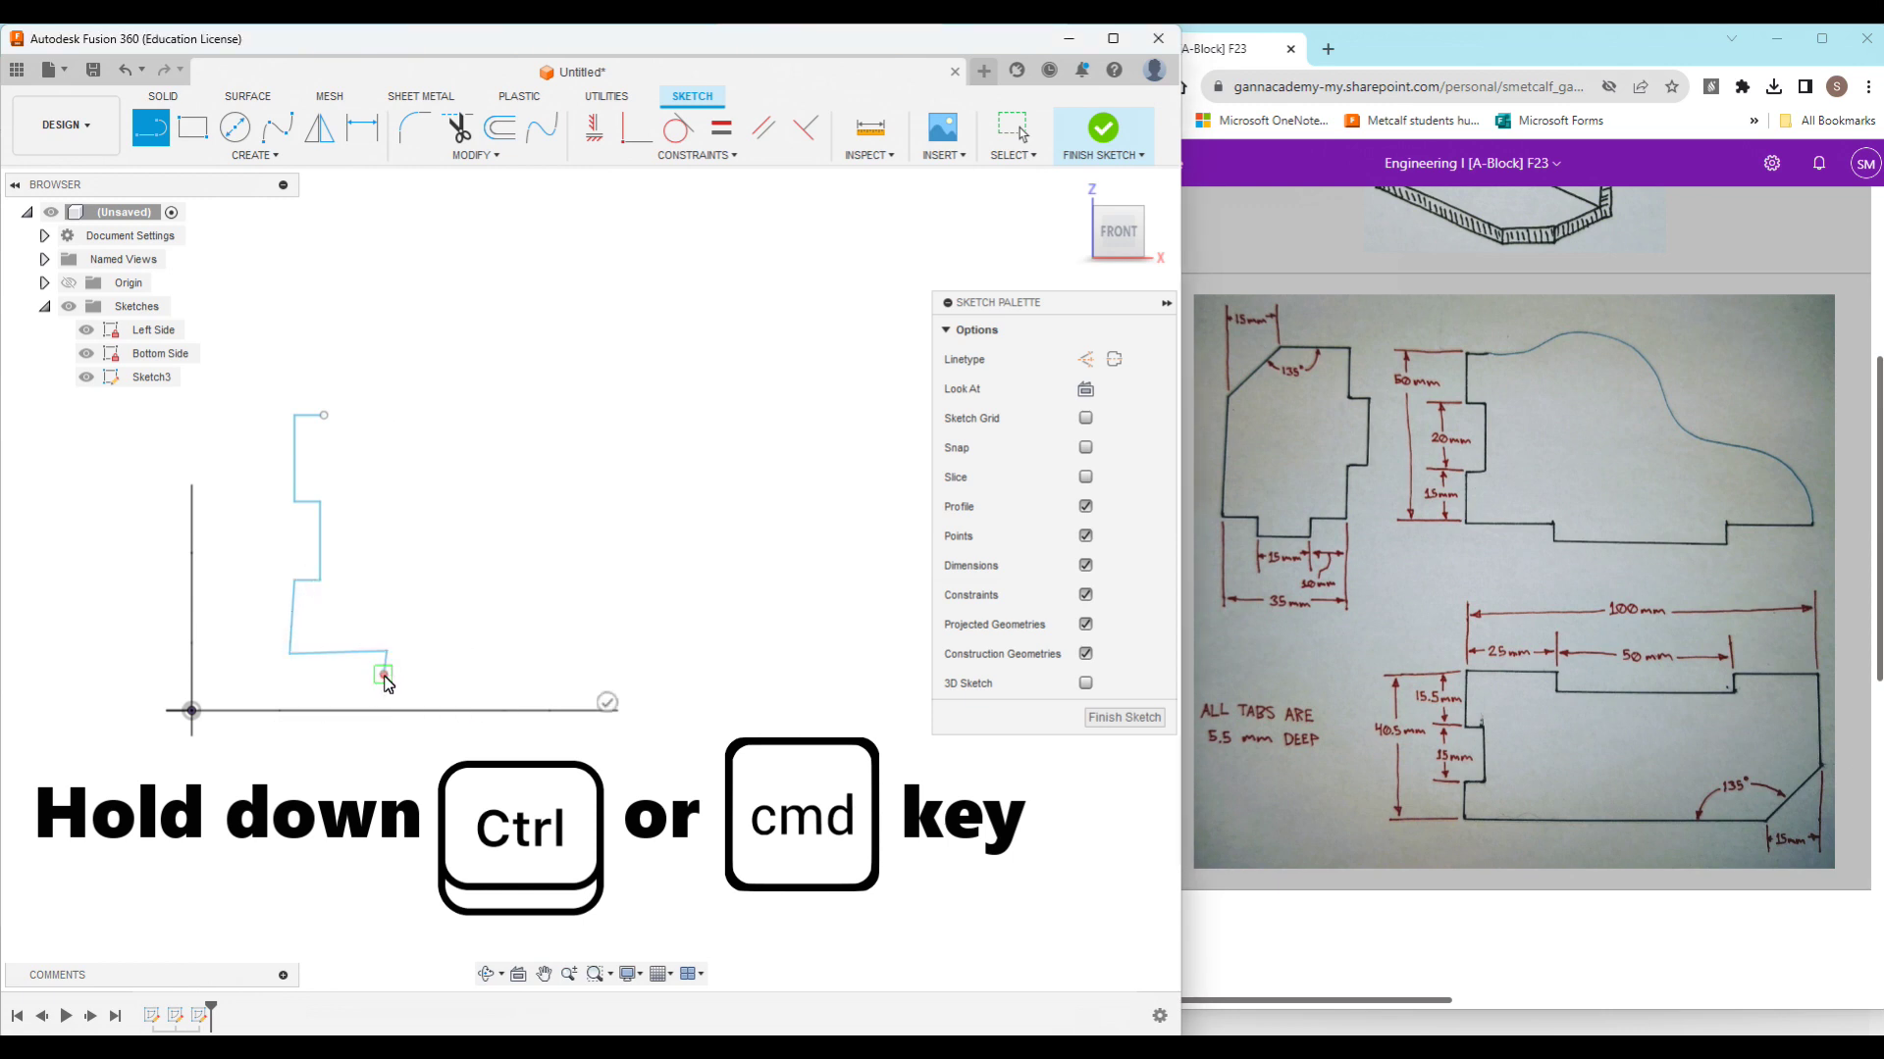
click(553, 673)
click(554, 651)
click(722, 652)
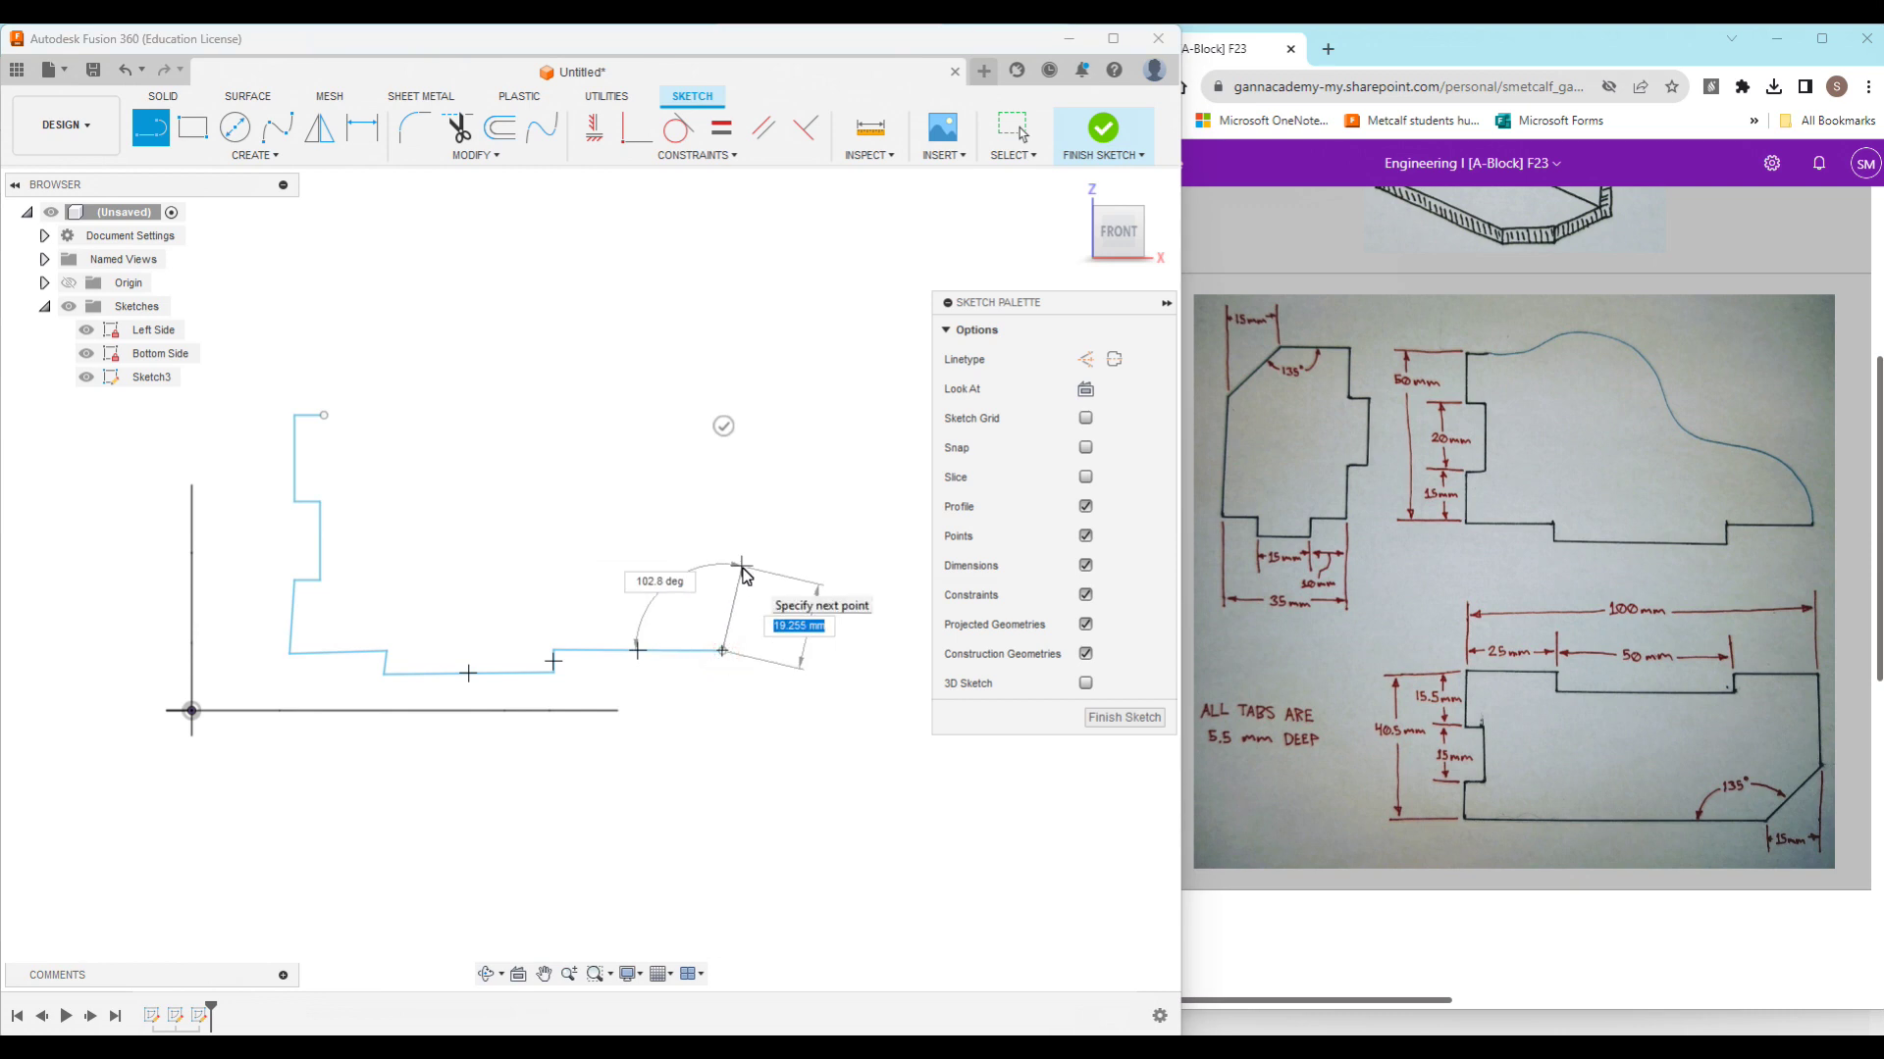
key(Escape)
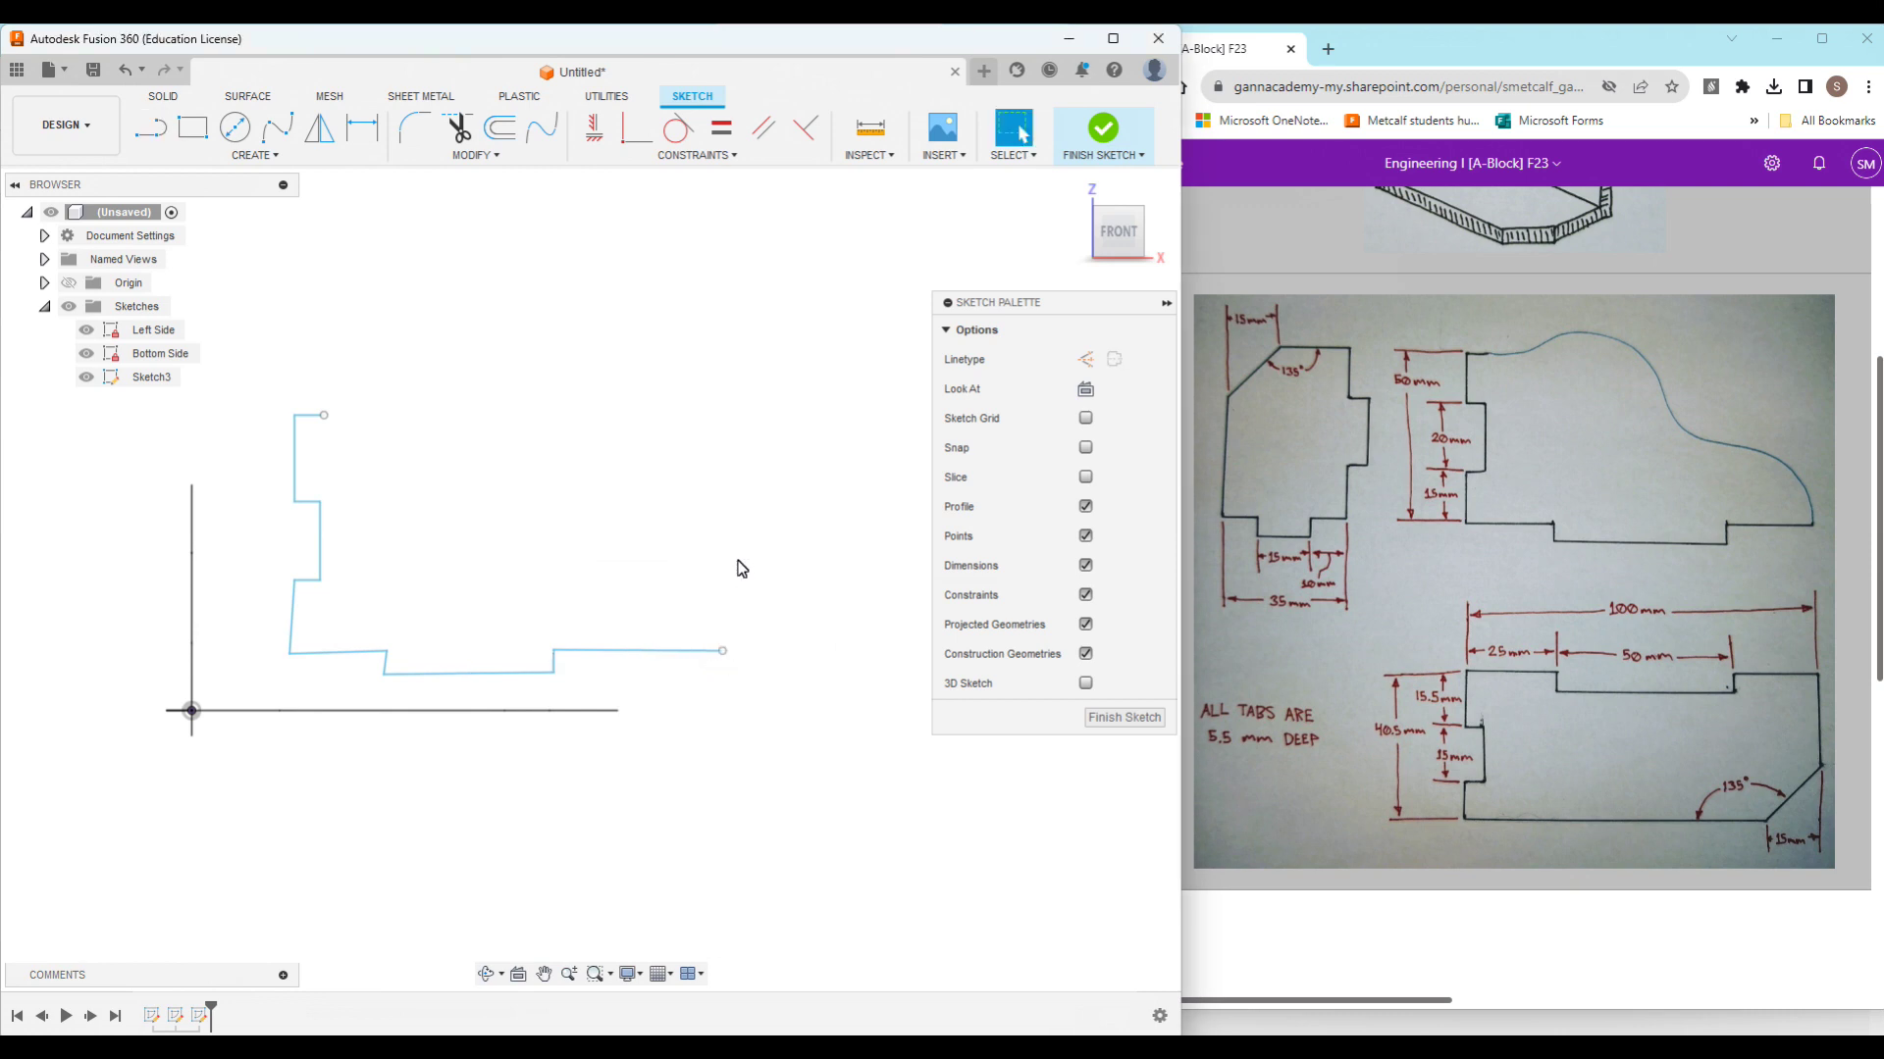
Step: Apply Horizontal/Vertical constraints to the outline's edges and level the tab's two upper corners with each other
click(594, 128)
click(292, 467)
click(321, 538)
click(313, 581)
click(293, 610)
click(338, 651)
click(436, 673)
scroll(561, 708, up, 2)
click(587, 618)
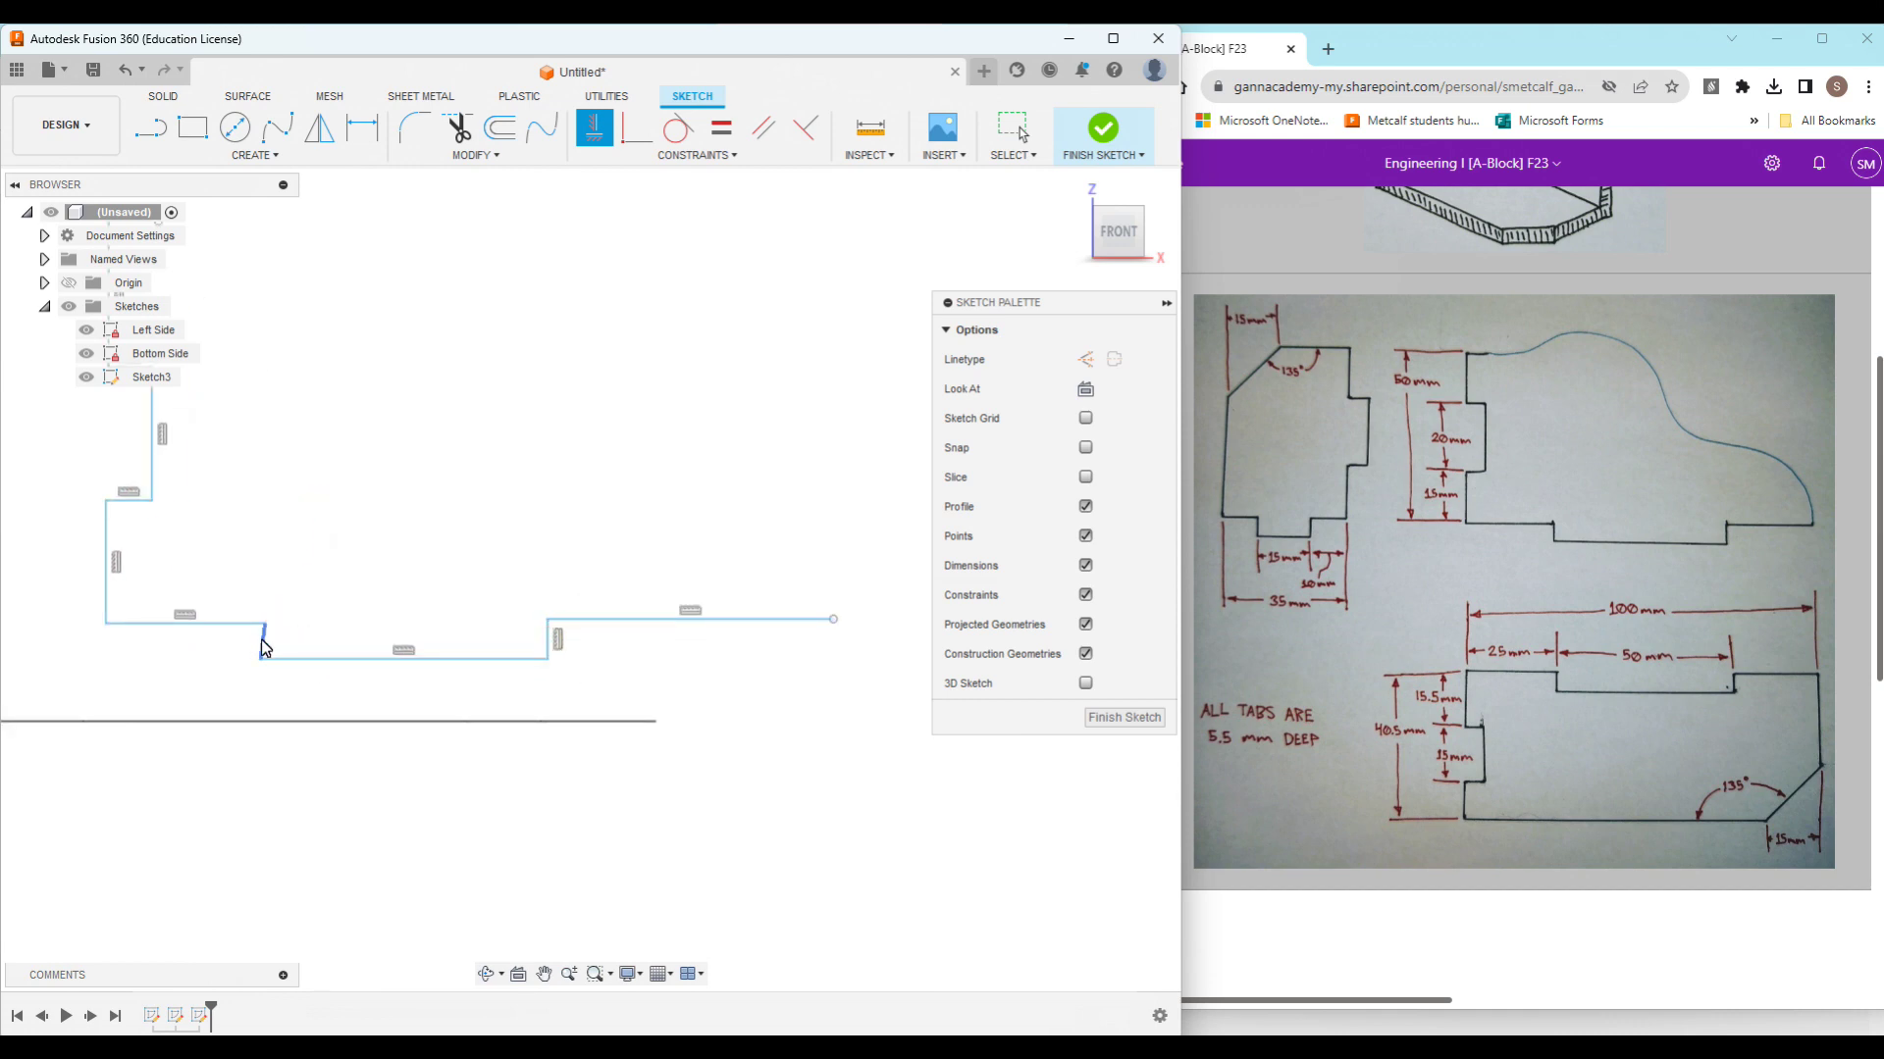
key(Escape)
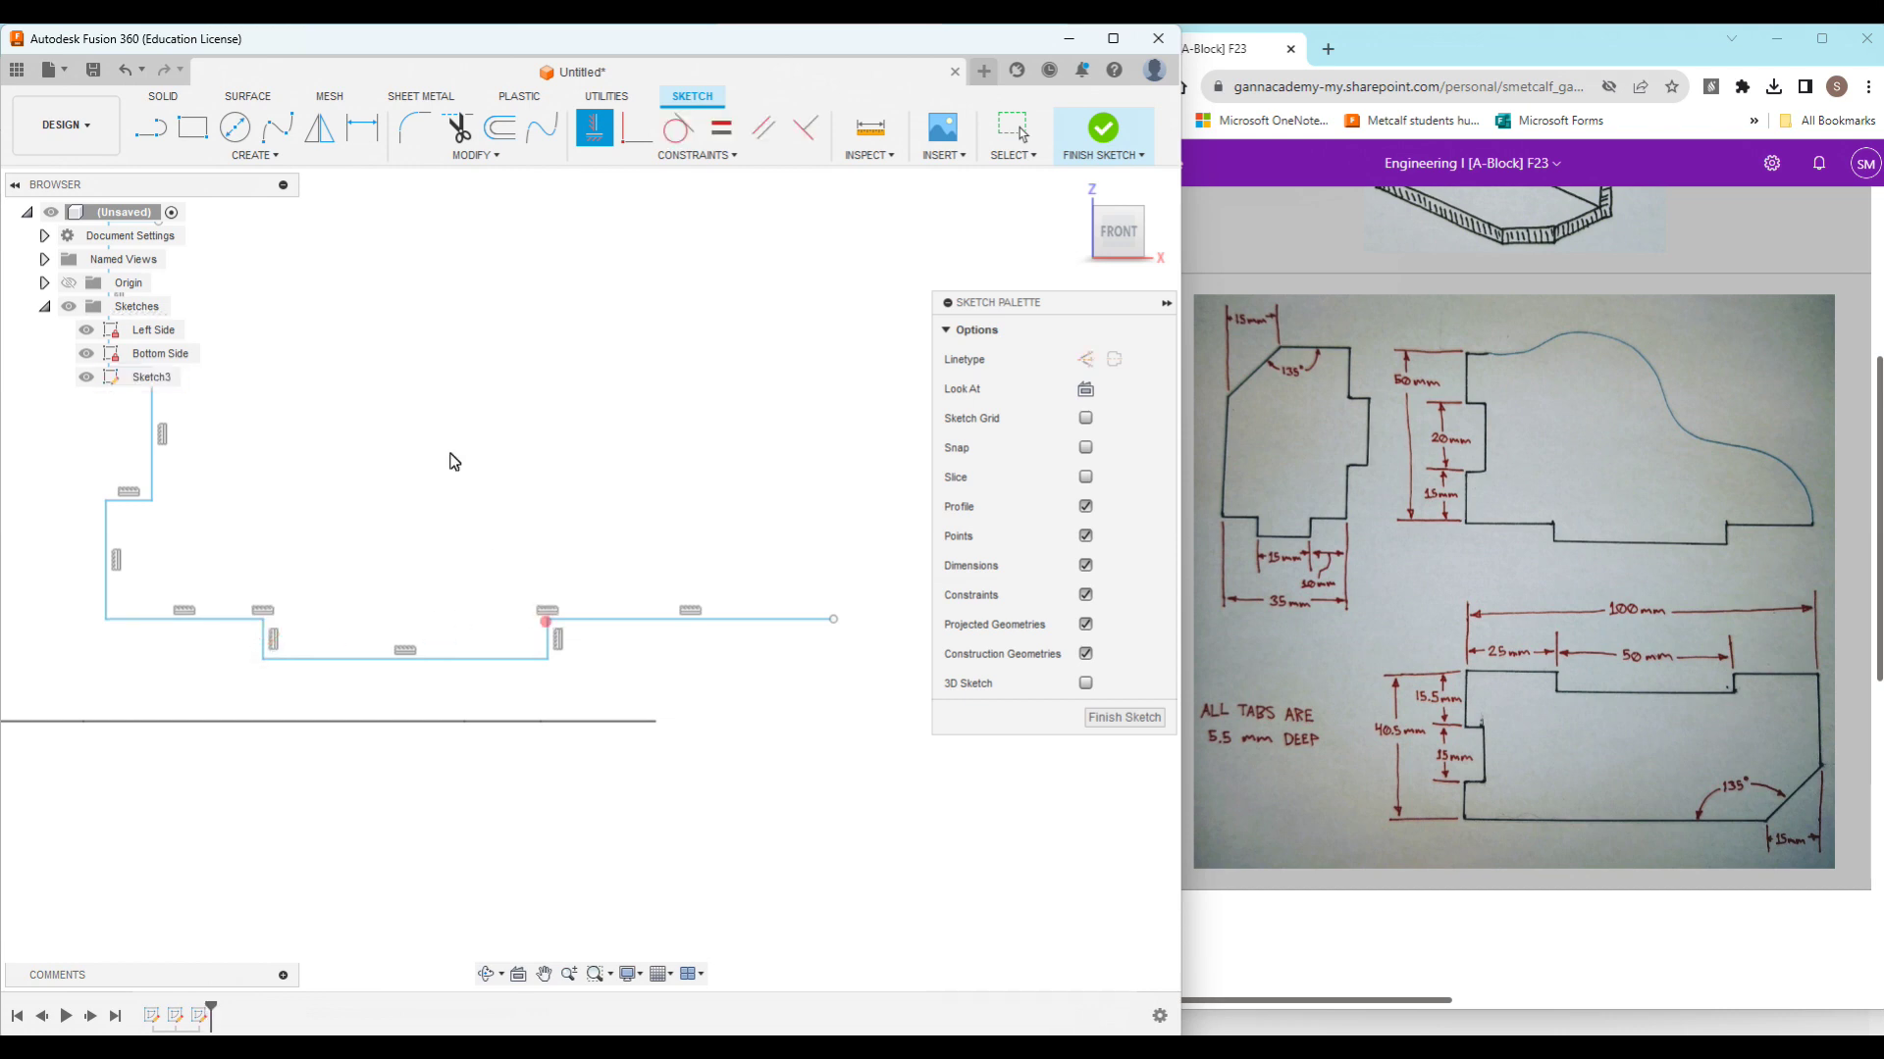
Step: Align the left notch's two outer corners vertically, and its upper inner corner vertically with the outline's open top endpoint
scroll(395, 416, down, 3)
click(214, 469)
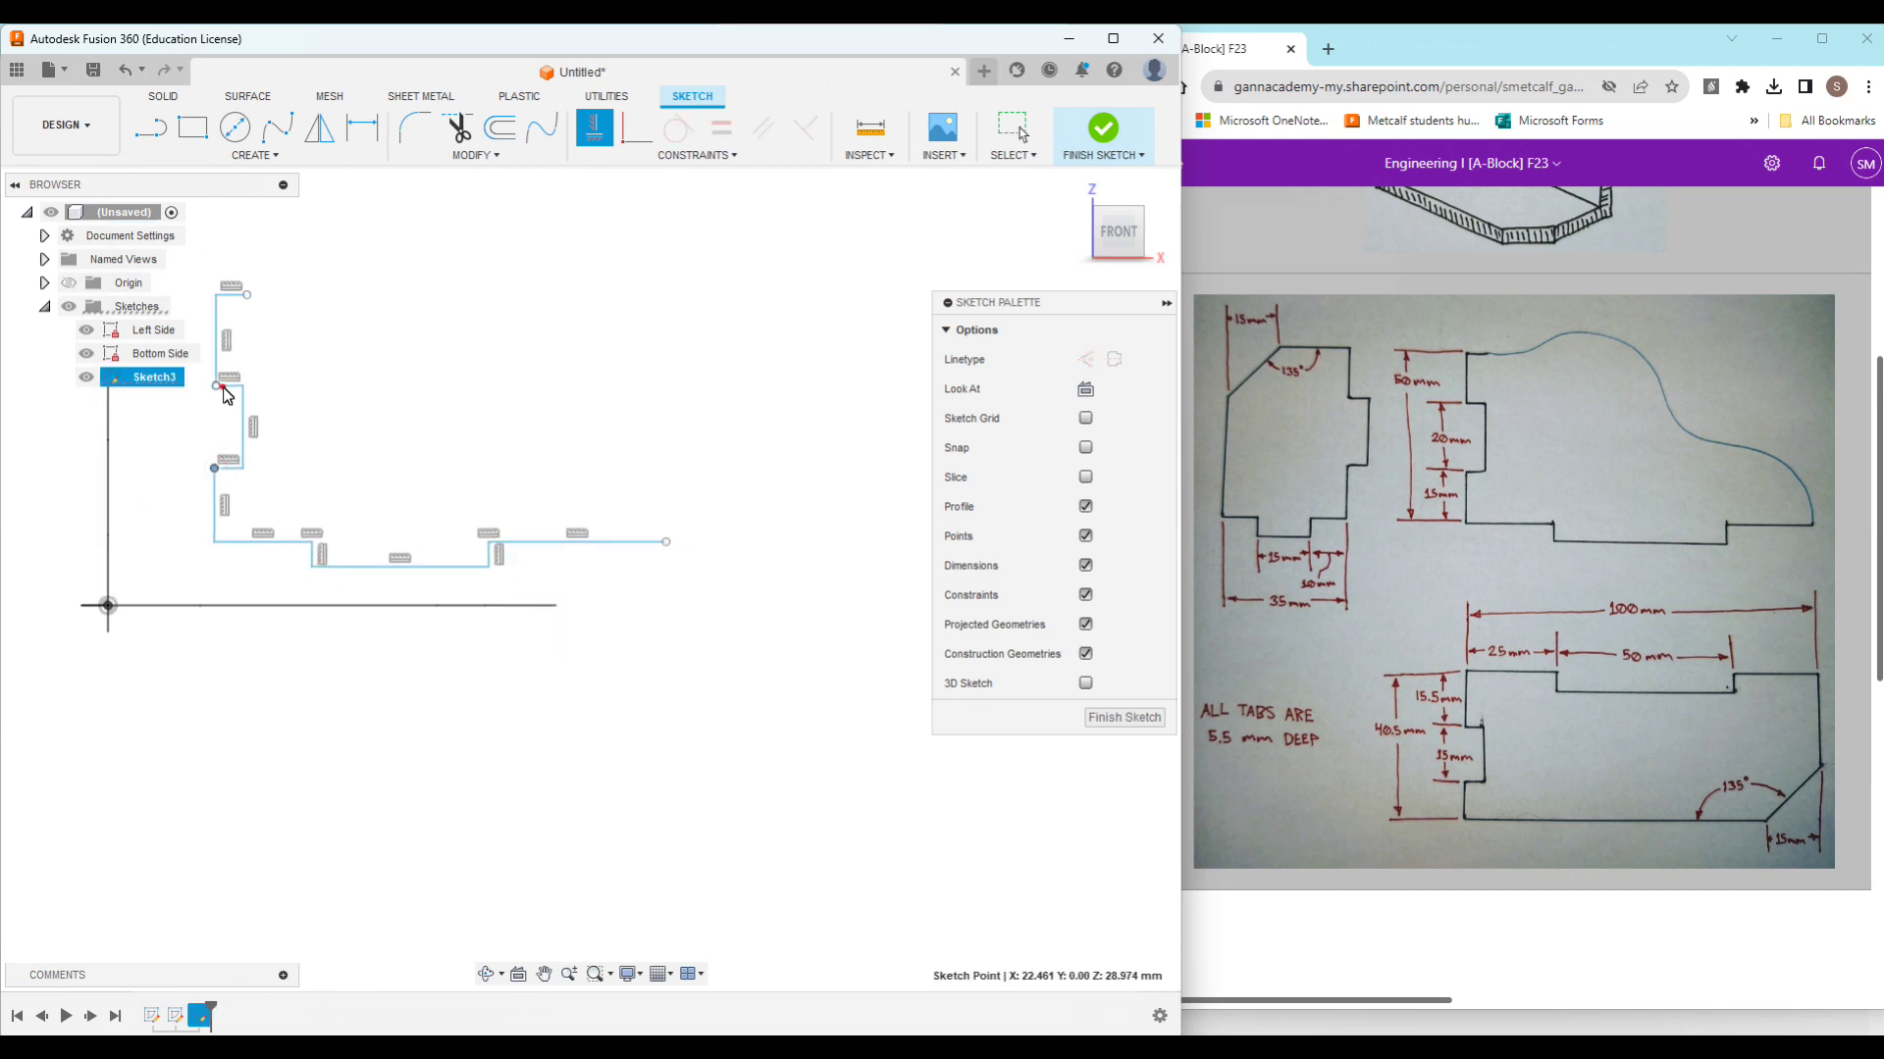
click(223, 388)
click(243, 388)
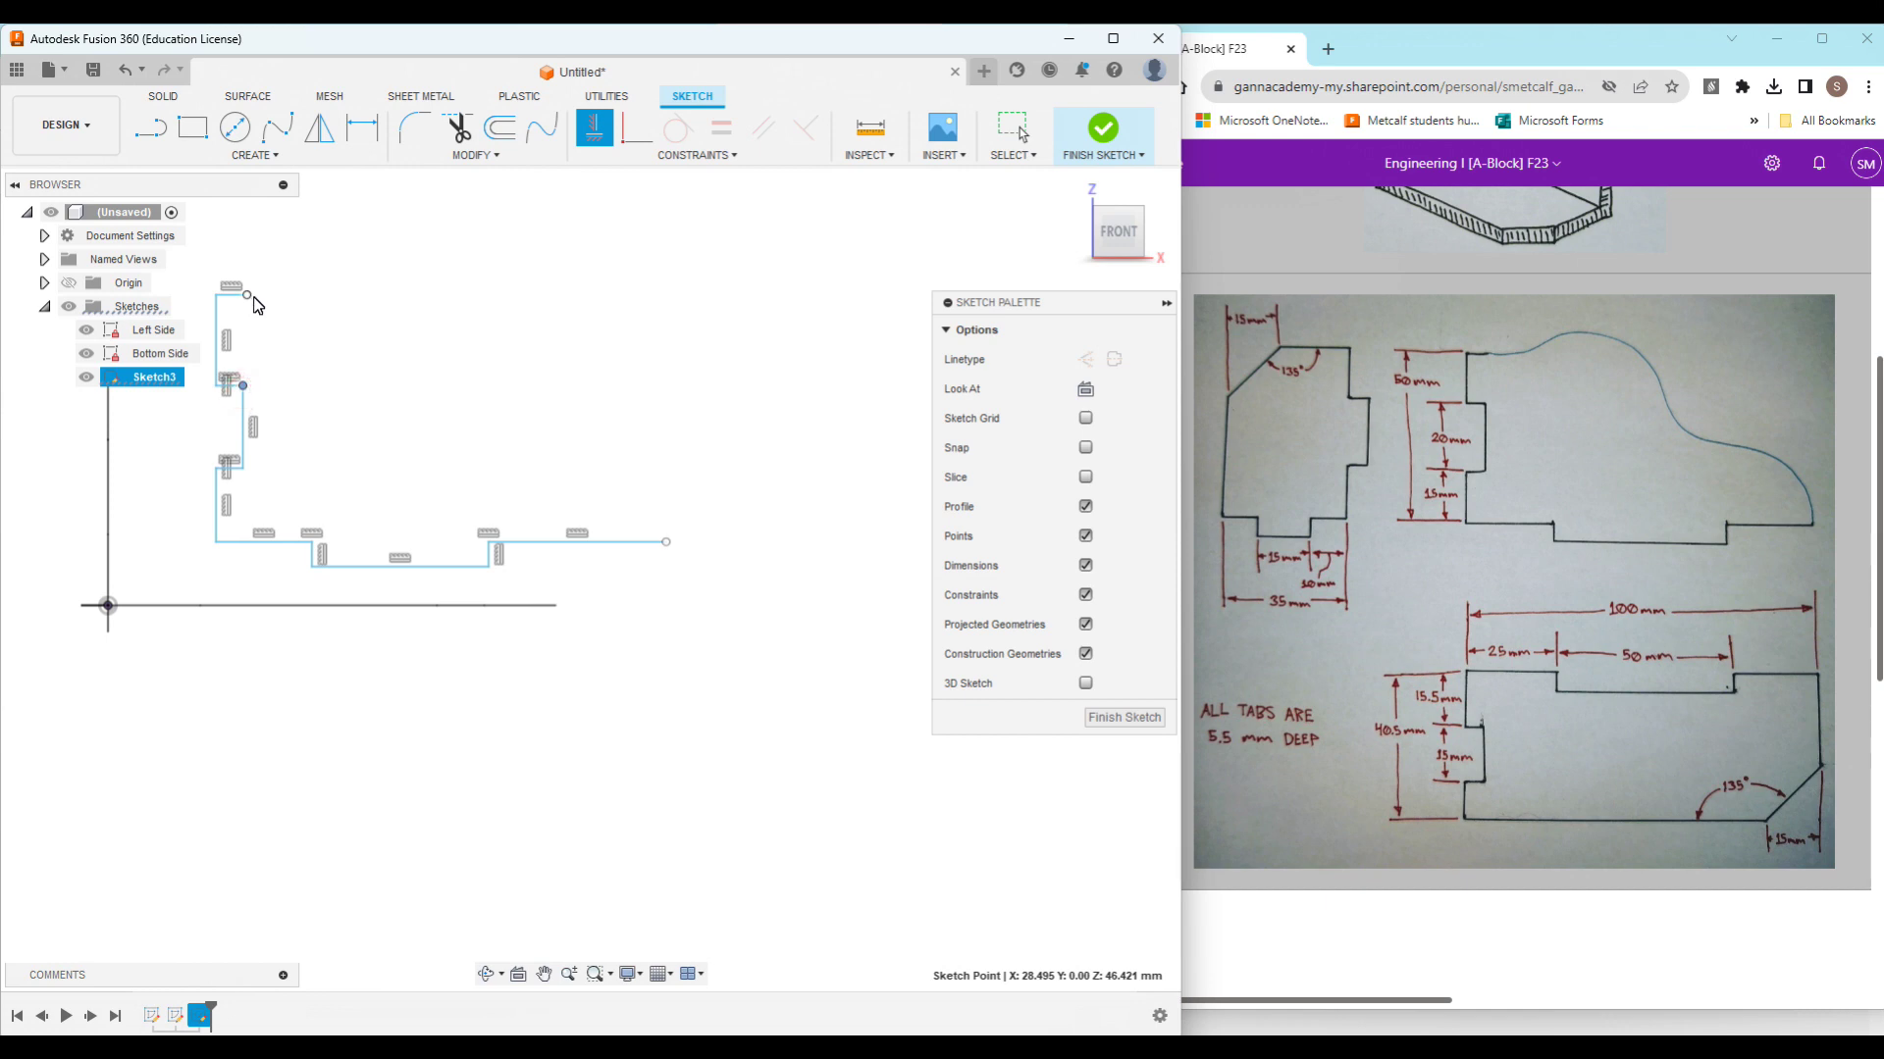
click(248, 297)
key(Escape)
Step: Project the mating corner points of the Left Side and Bottom Side sketches into the back sketch and hide both source sketches
mouse_move(395, 462)
shift+middle_down()
mouse_move(450, 441)
mouse_move(429, 509)
mouse_move(135, 566)
mouse_move(243, 694)
shift+middle_up()
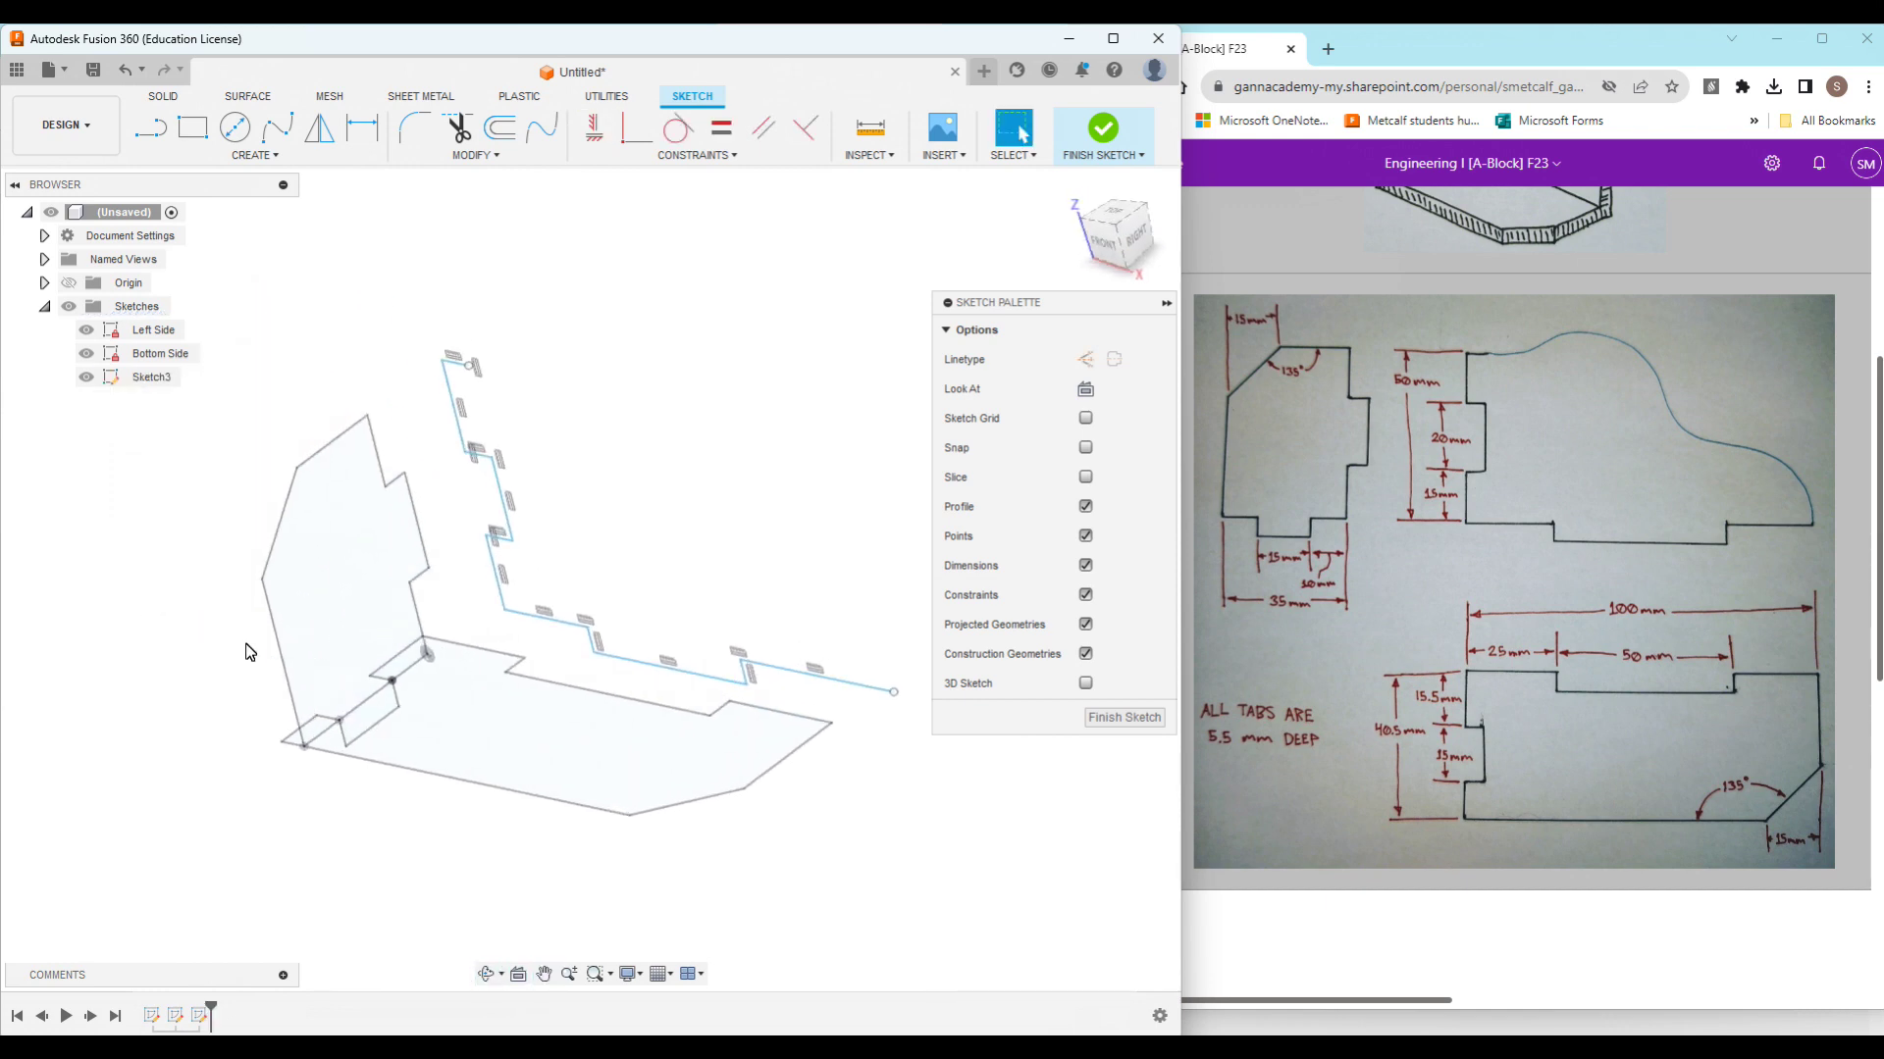
key(p)
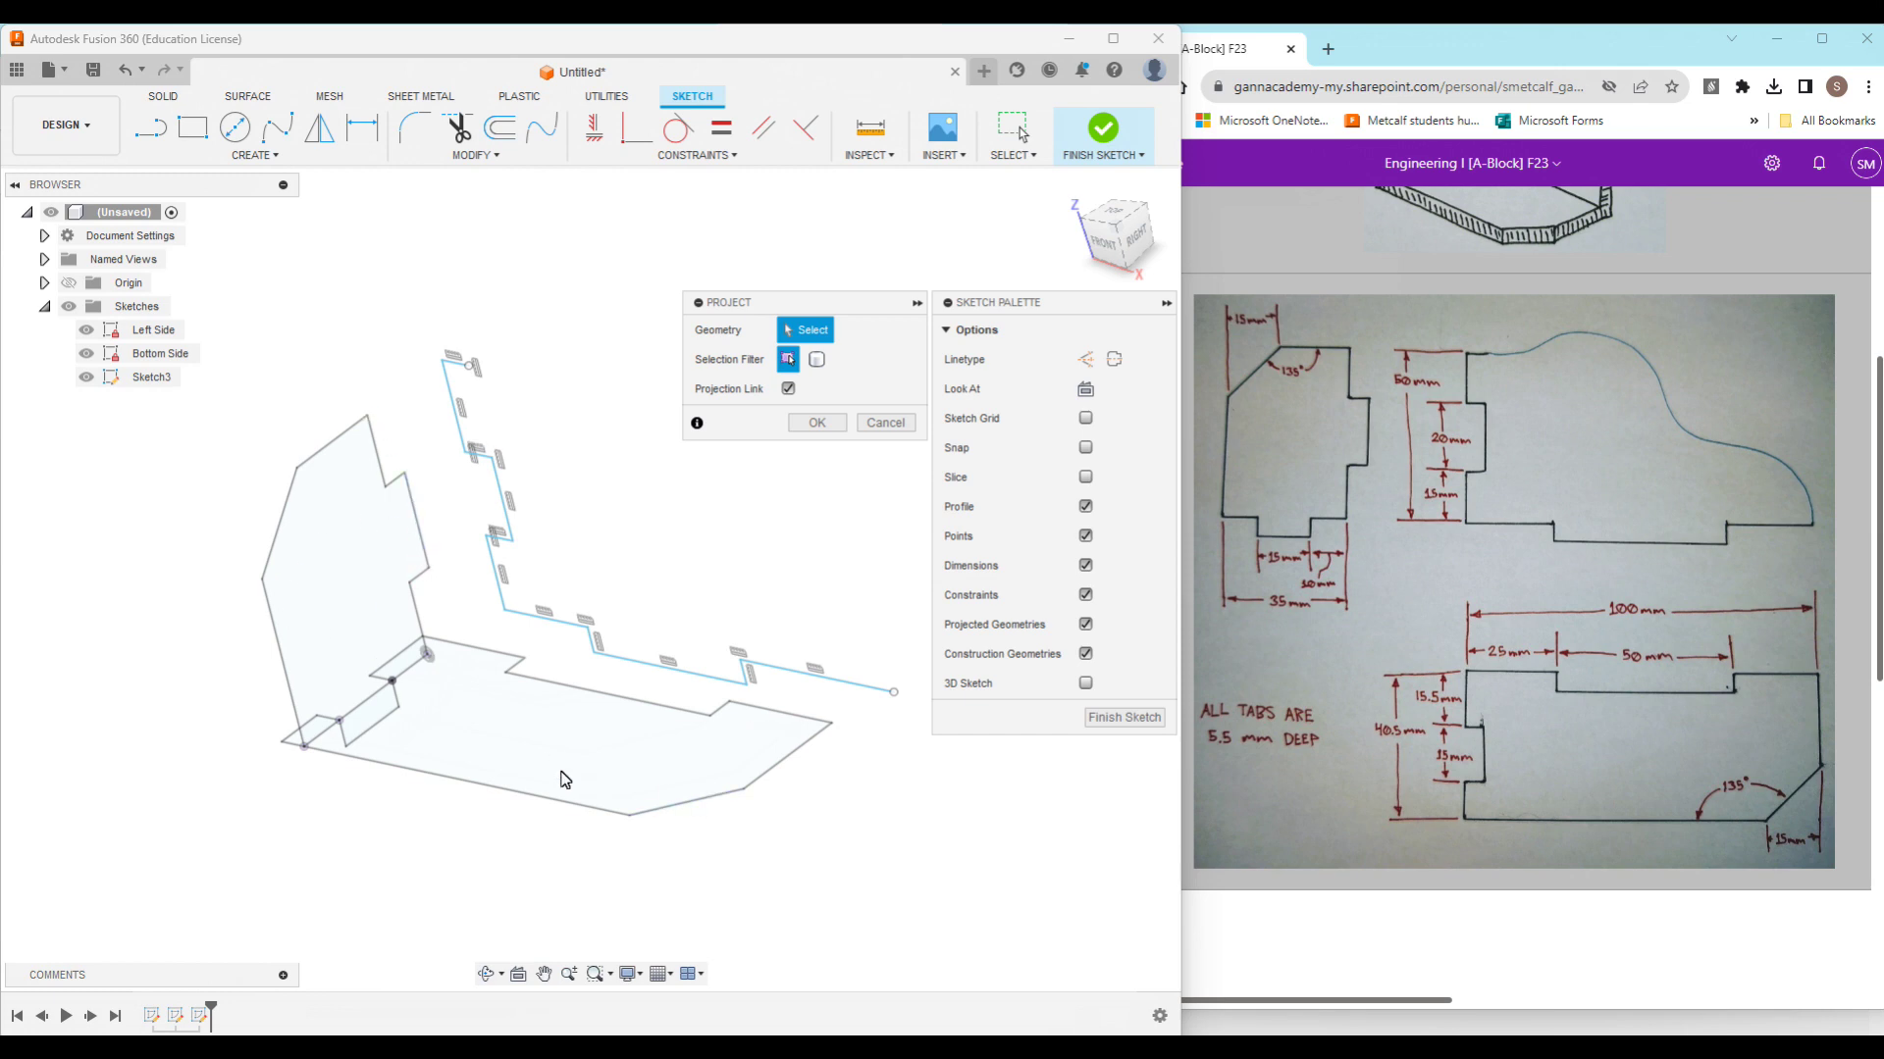
click(365, 420)
click(389, 490)
click(418, 575)
click(427, 658)
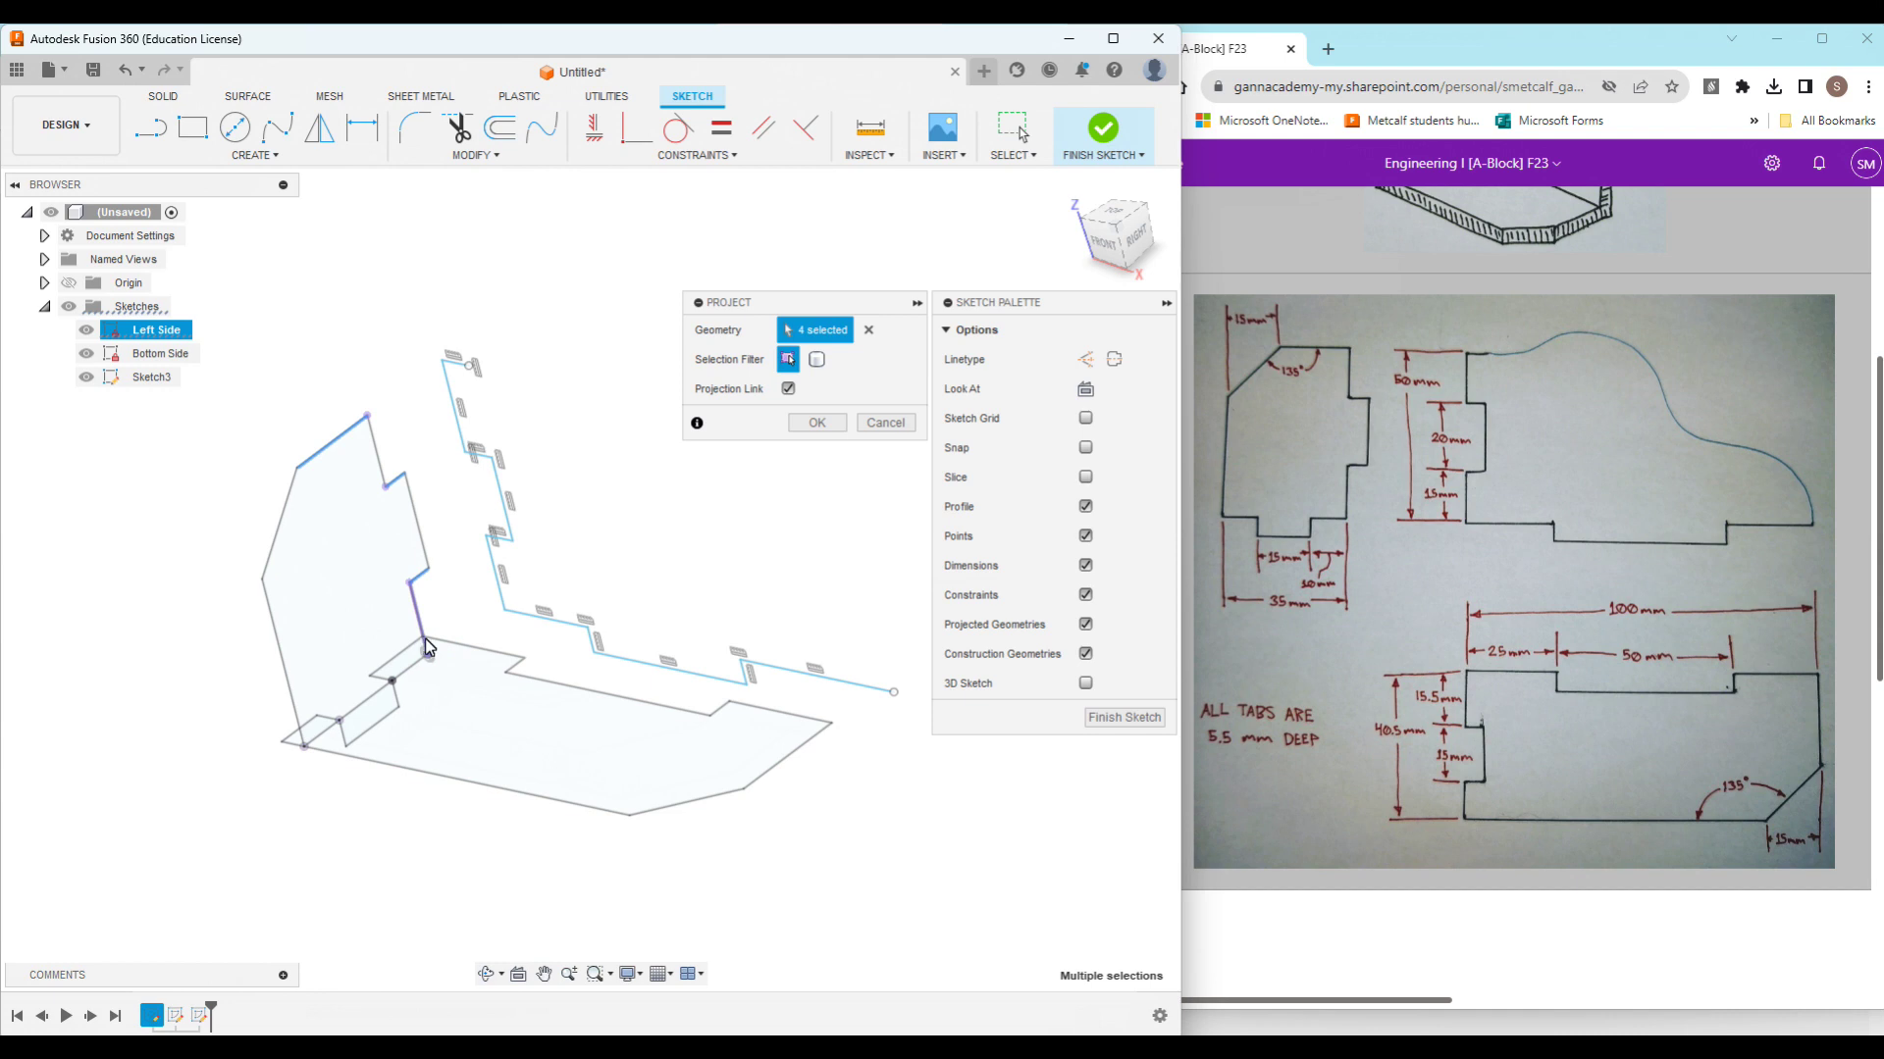
click(517, 665)
click(732, 703)
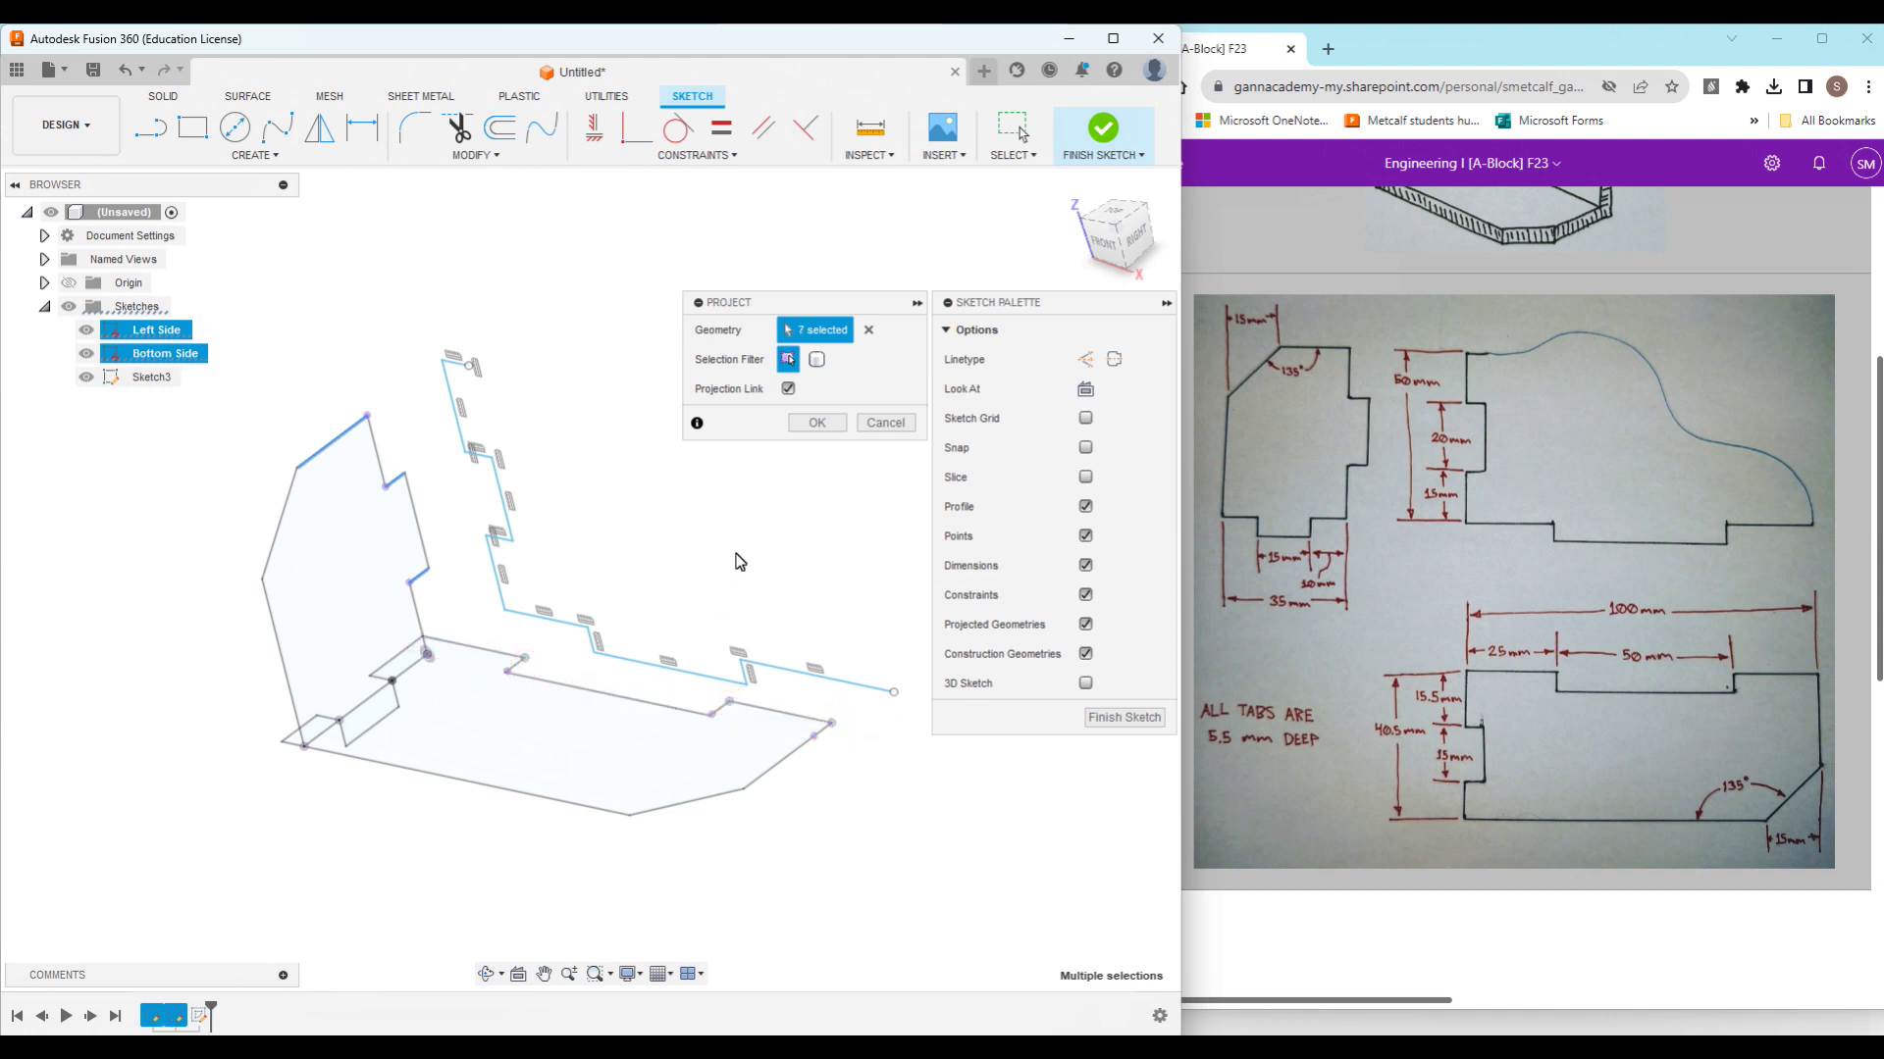
click(817, 422)
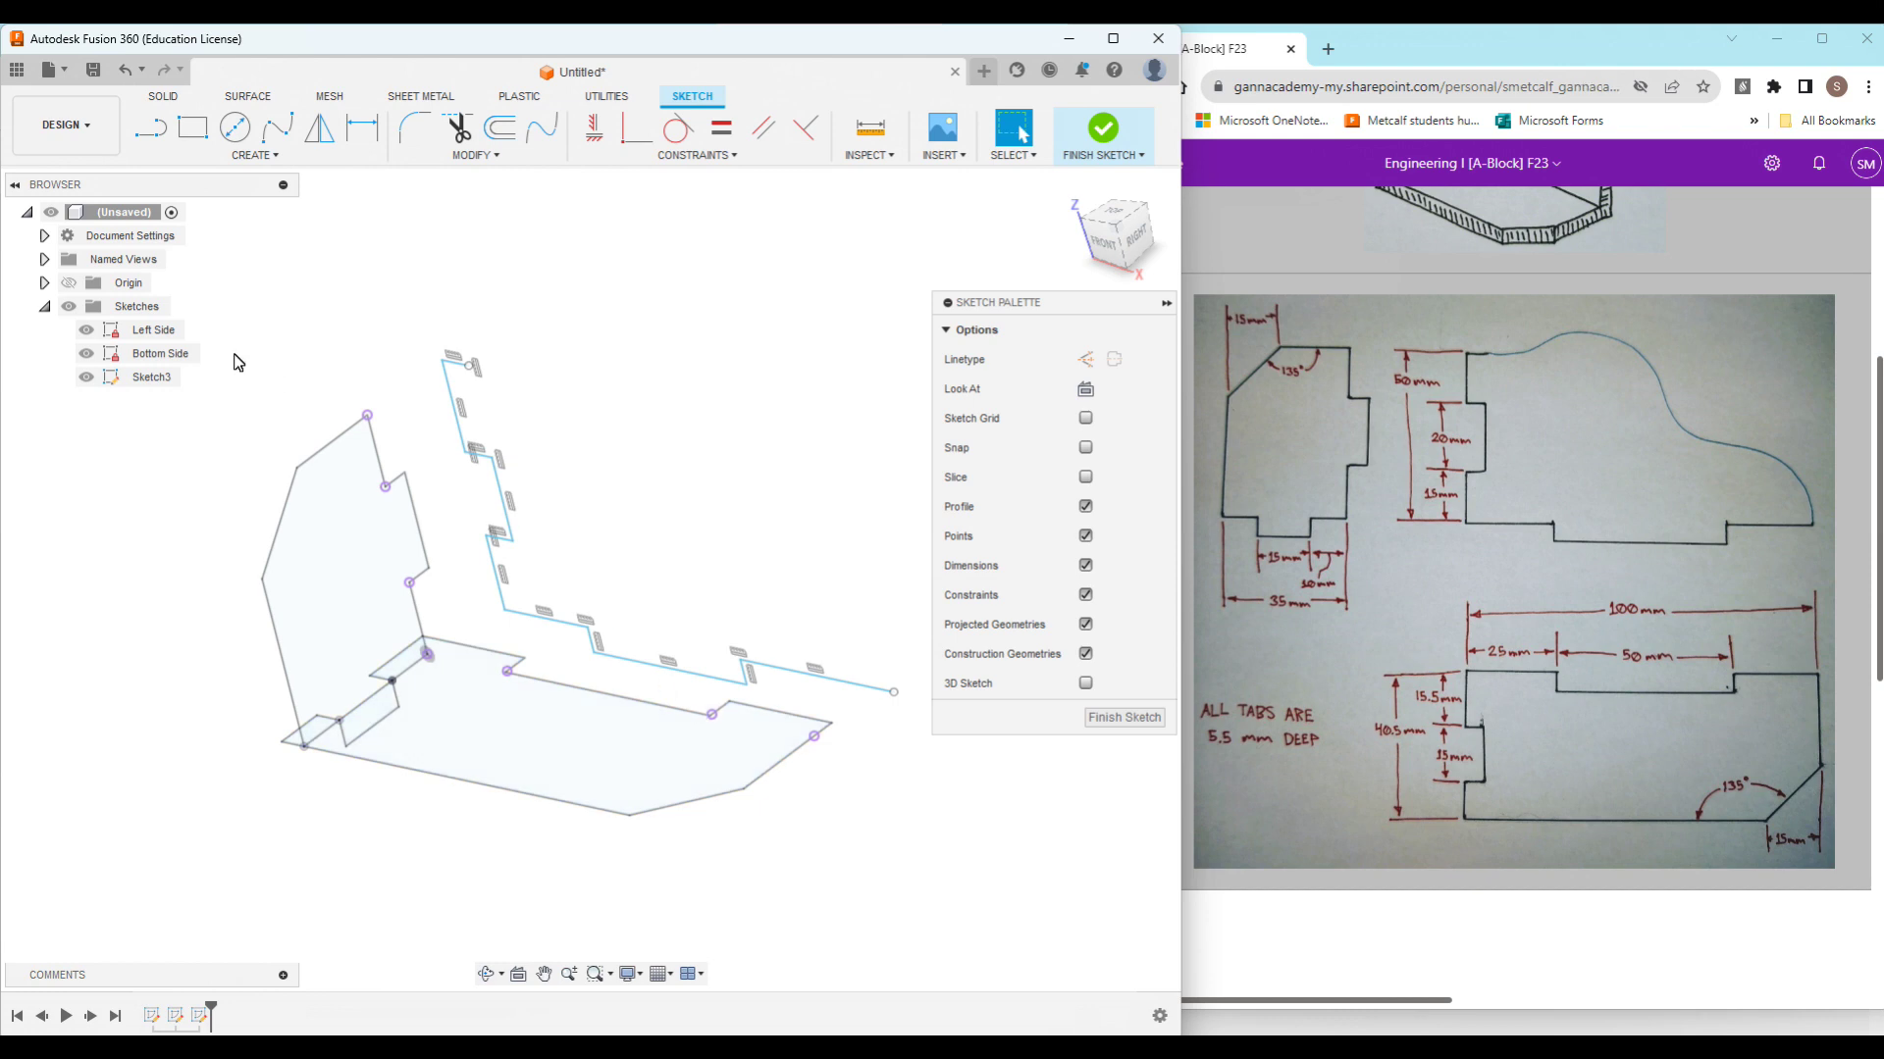
click(88, 352)
click(86, 329)
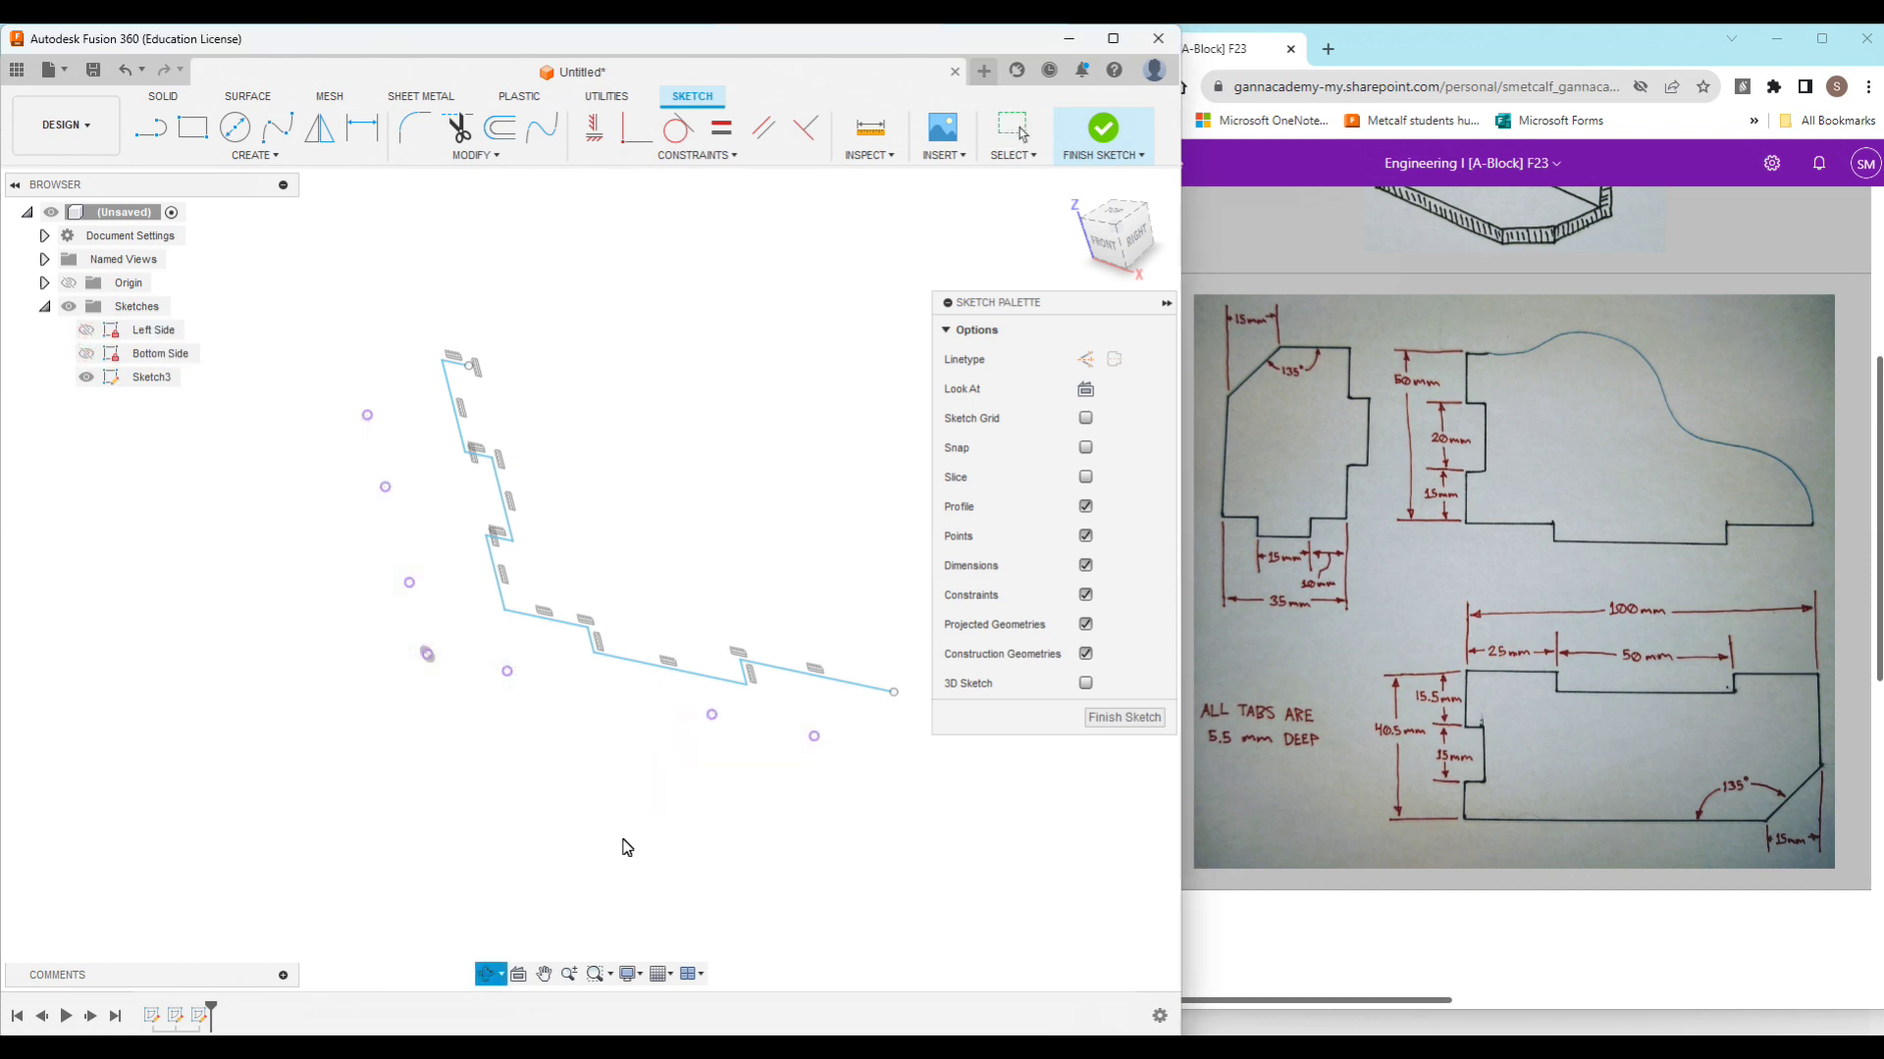
Step: Make the lower tab's two upper corners and the lower edge's open right end coincident with their projected points
scroll(675, 802, down, 2)
scroll(911, 700, up, 3)
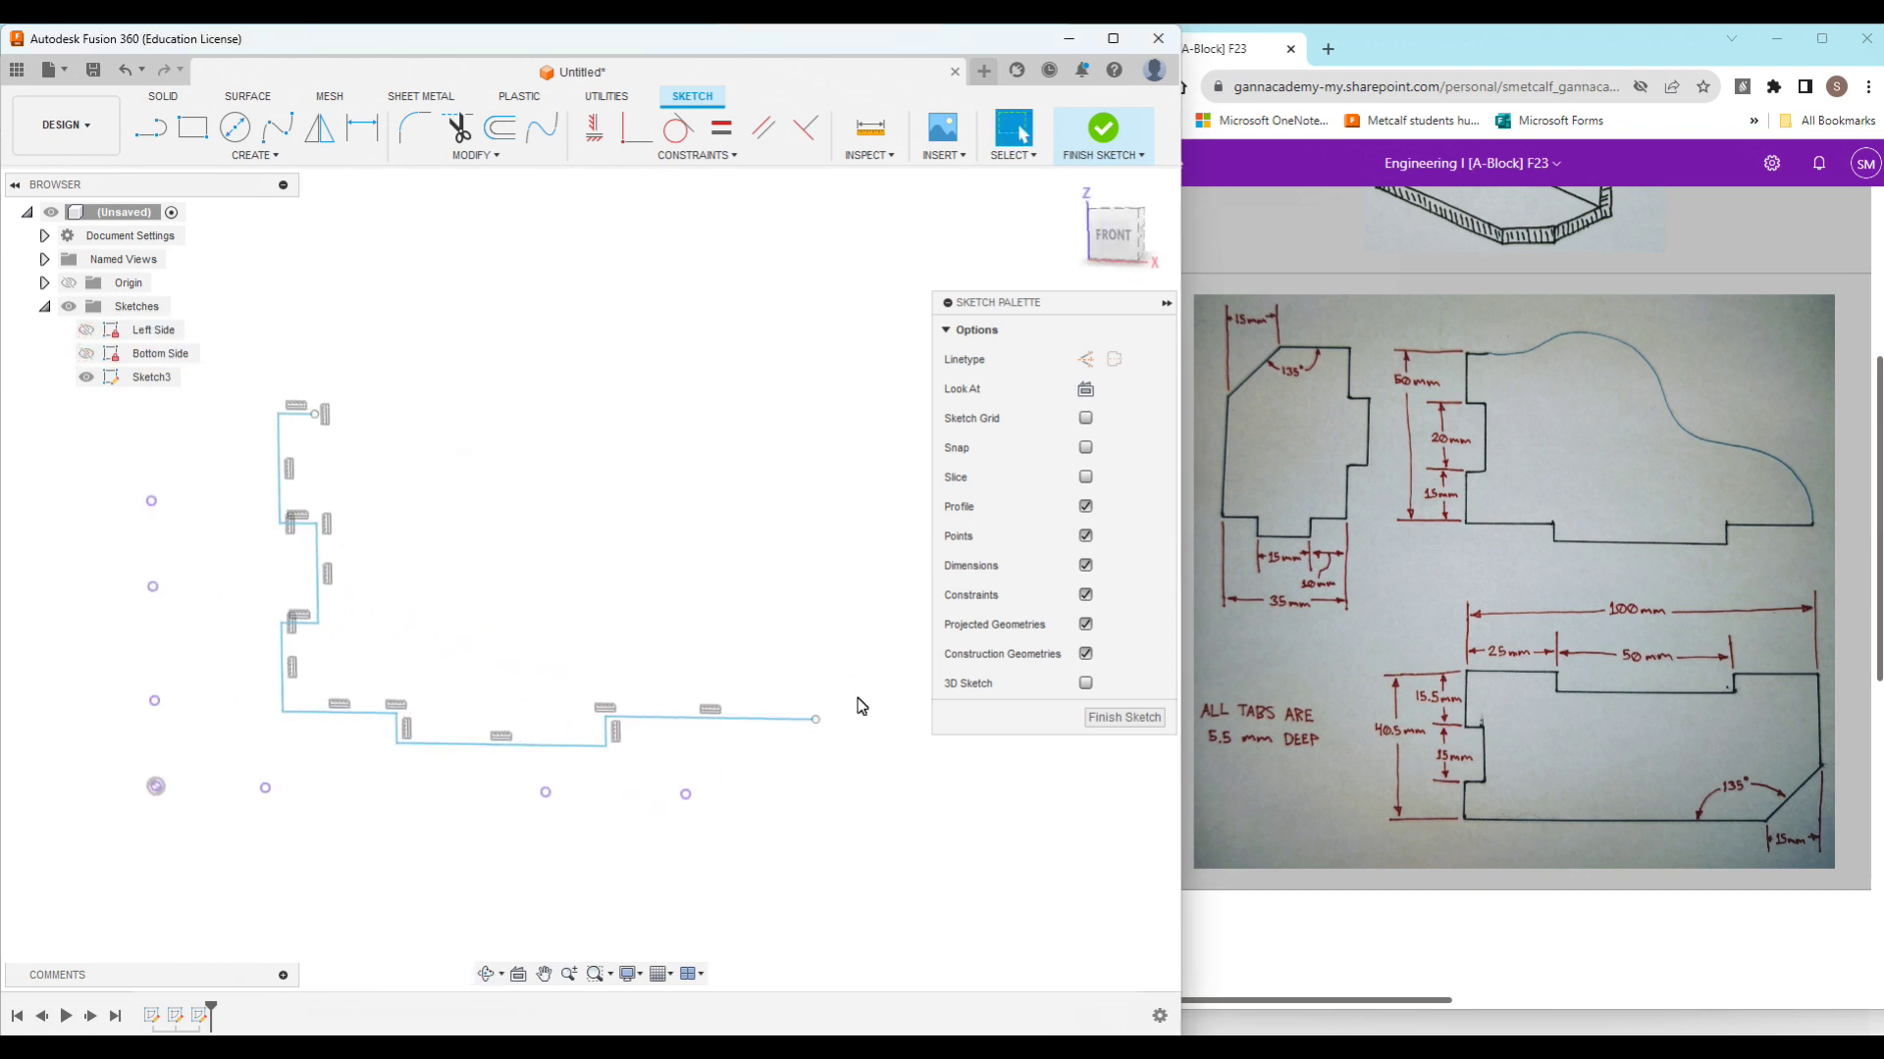
click(637, 128)
click(606, 716)
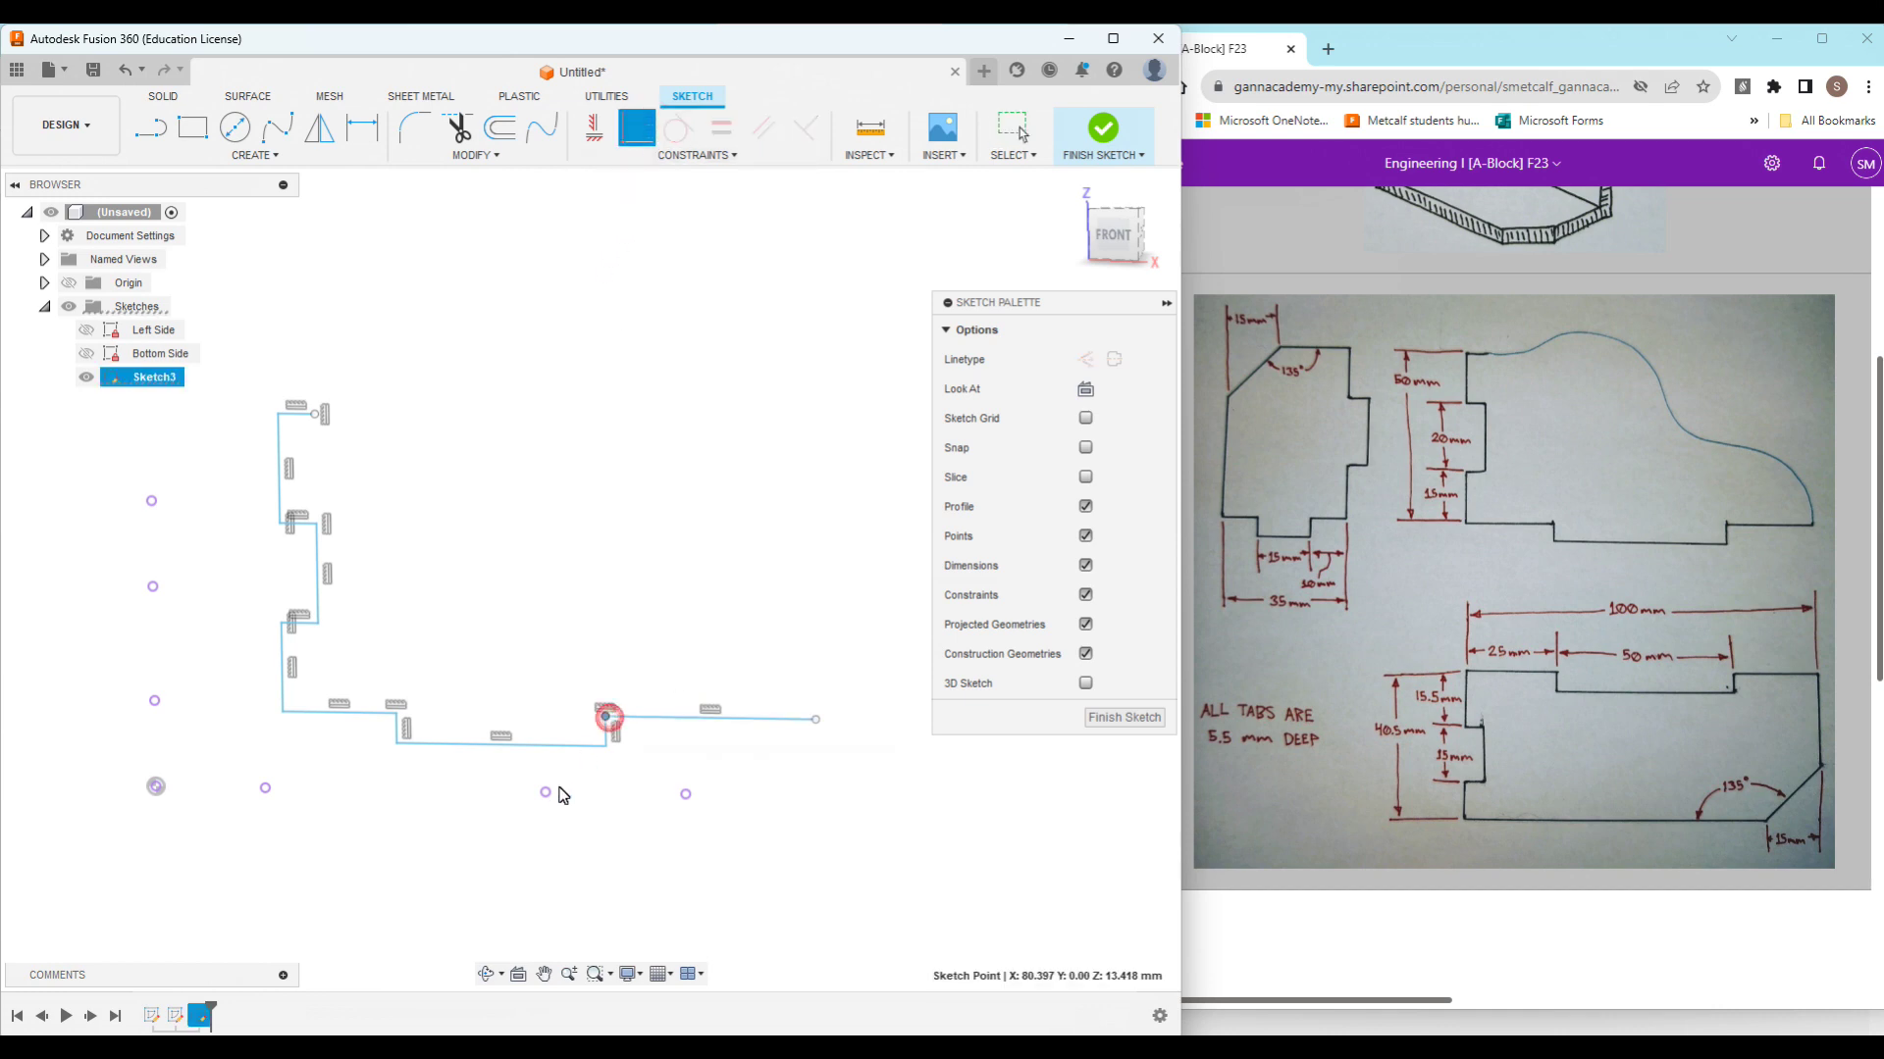
click(547, 794)
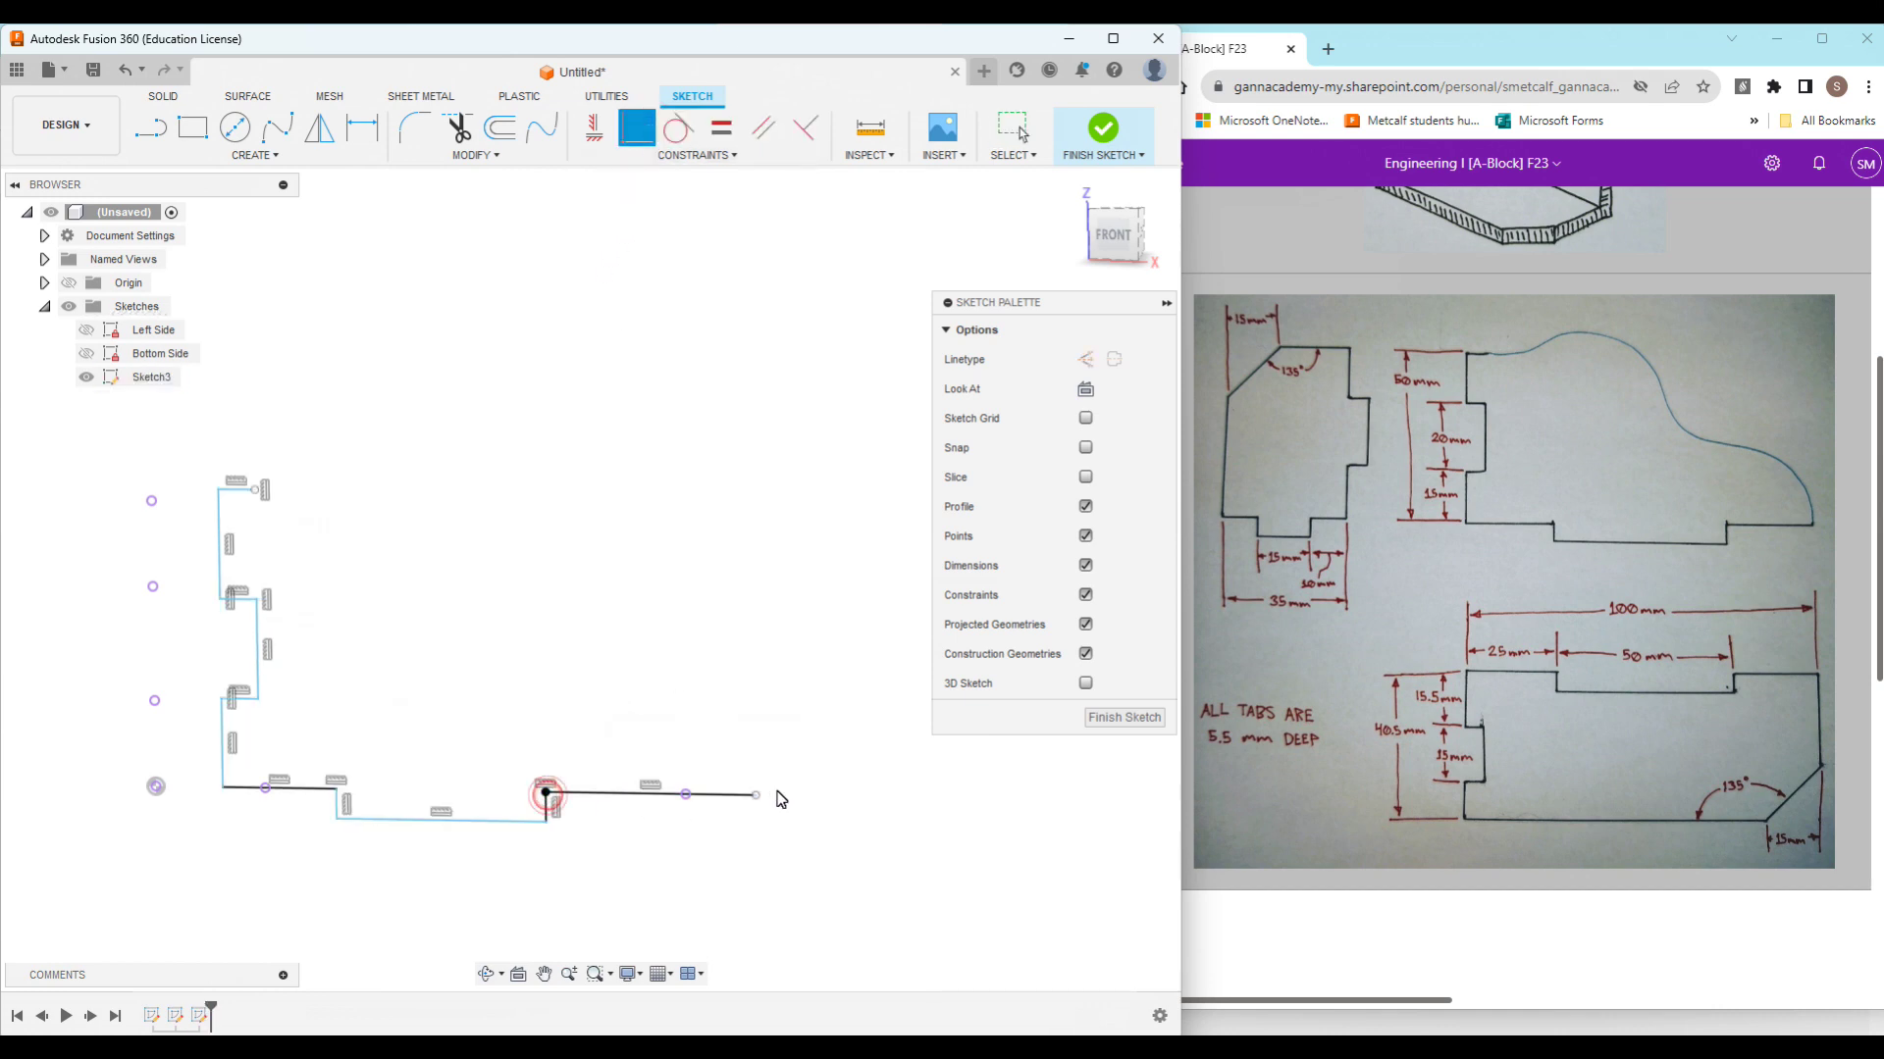
click(685, 796)
click(312, 788)
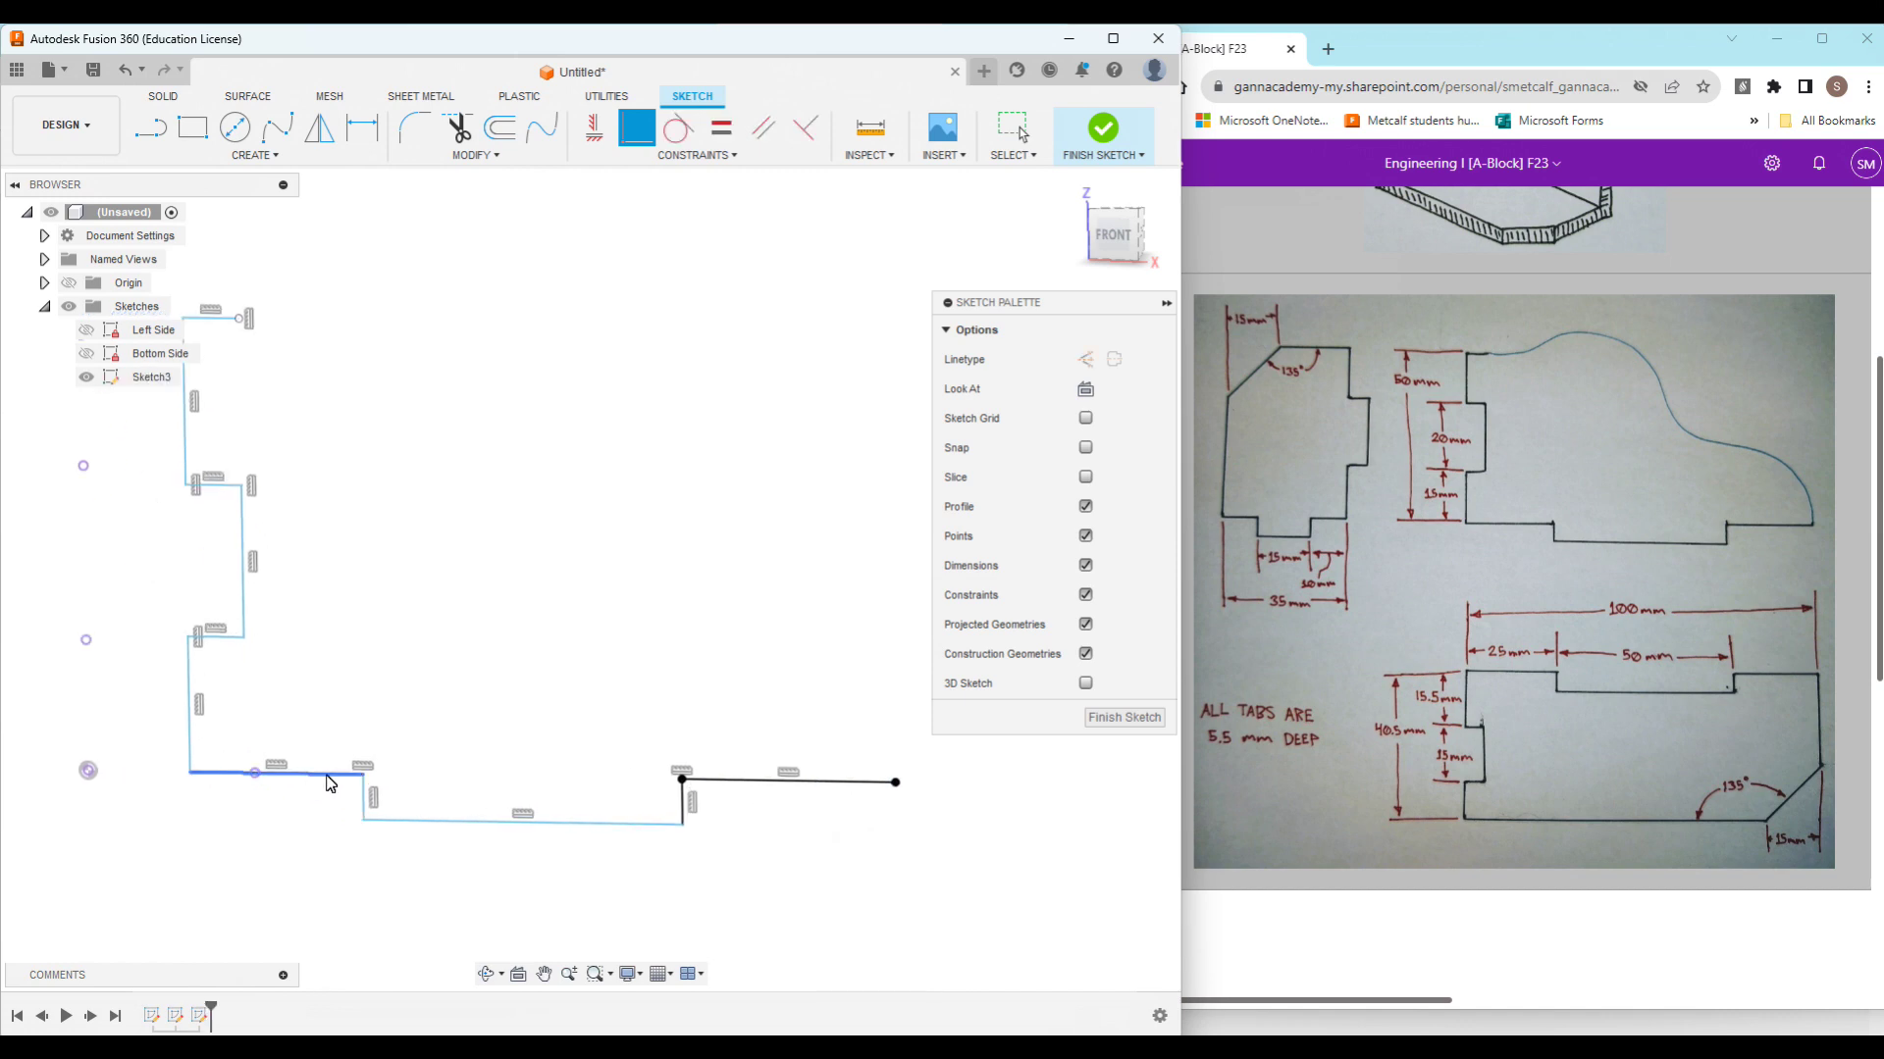
click(364, 775)
click(258, 774)
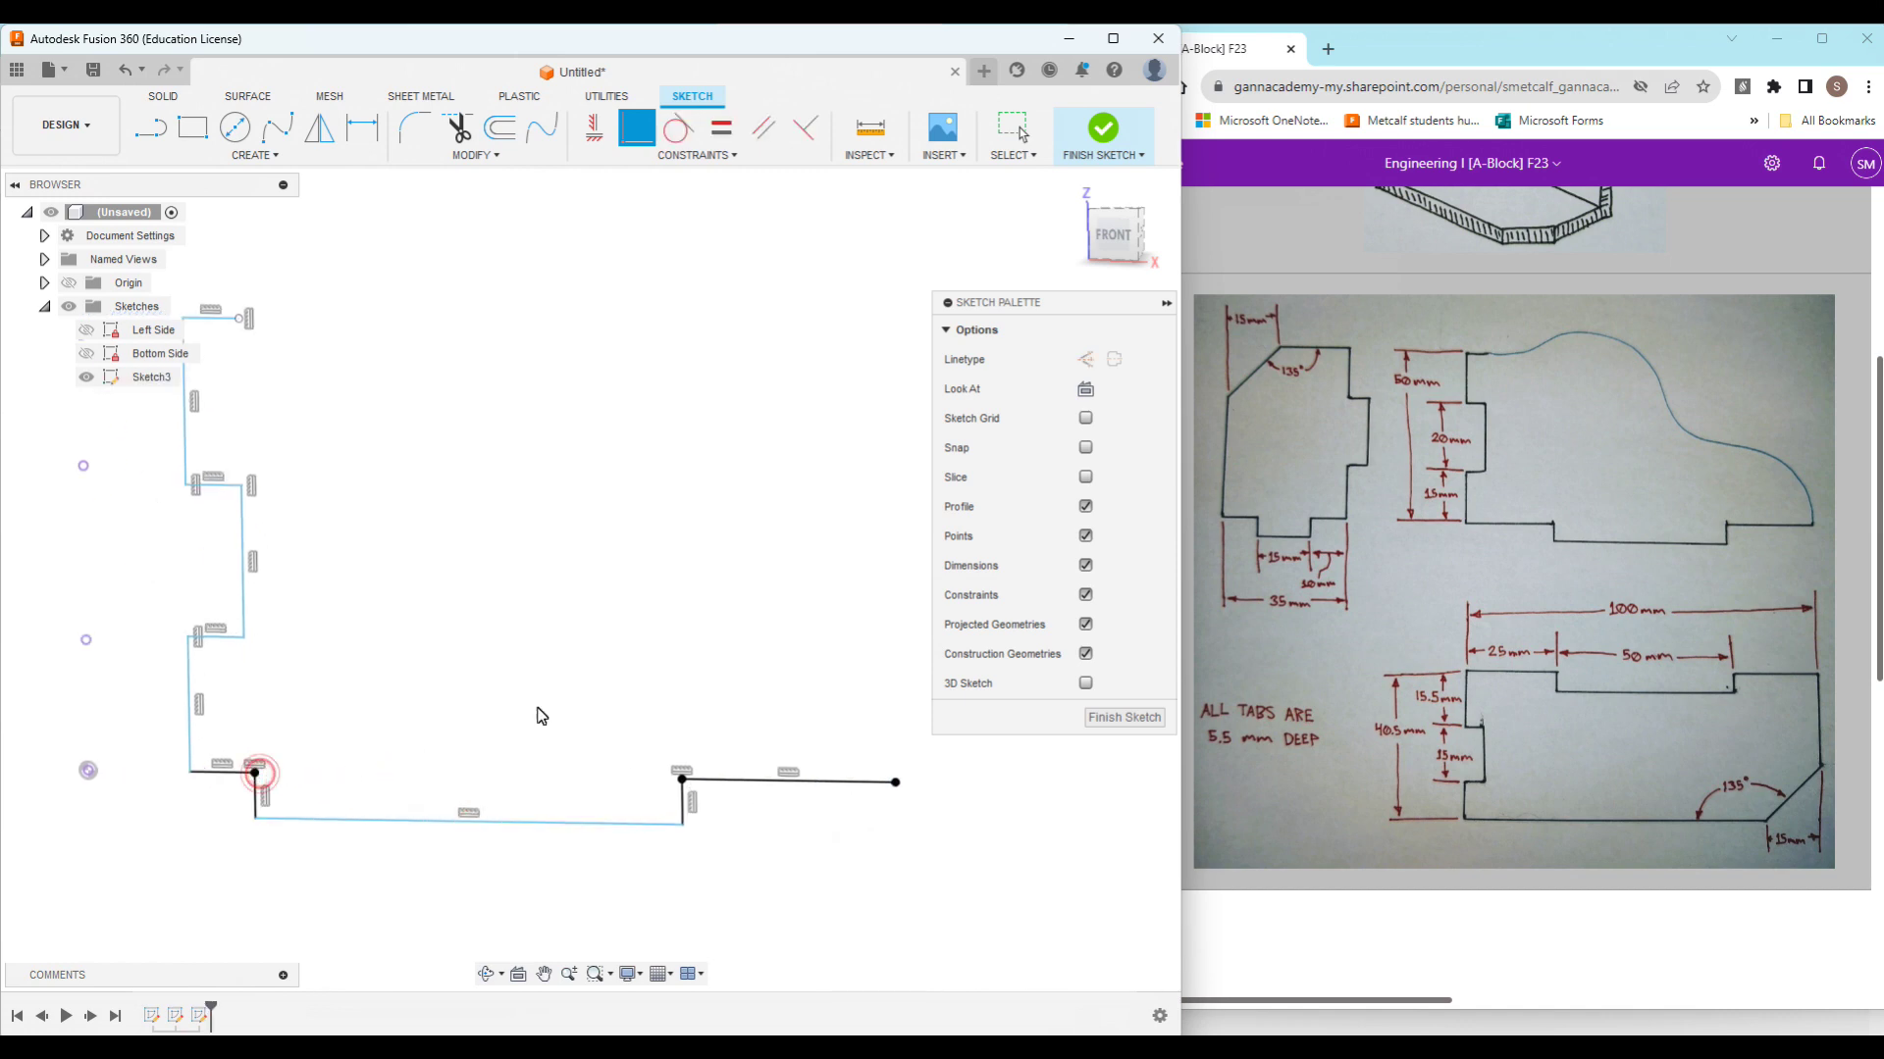
Step: Shift the left notch's inner vertical edge leftward past the column of projected points
scroll(537, 710, down, 3)
scroll(157, 618, up, 2)
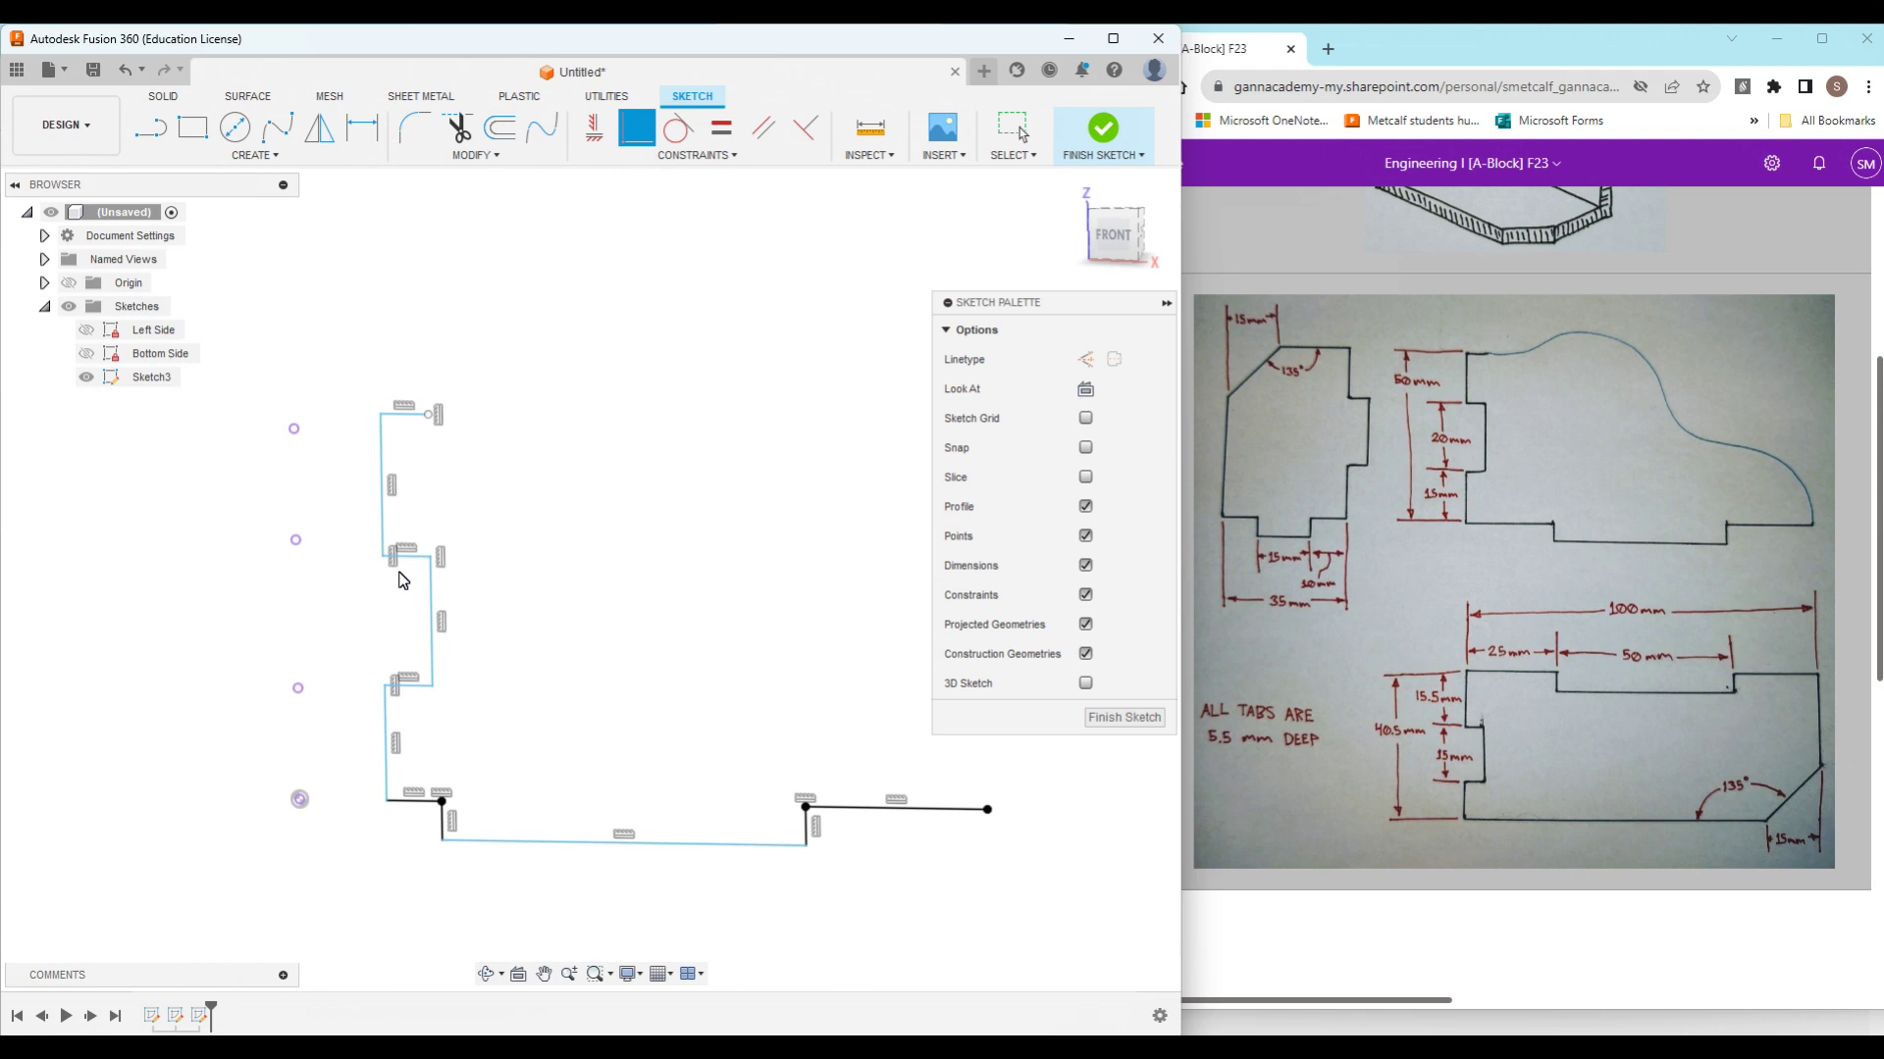
click(429, 559)
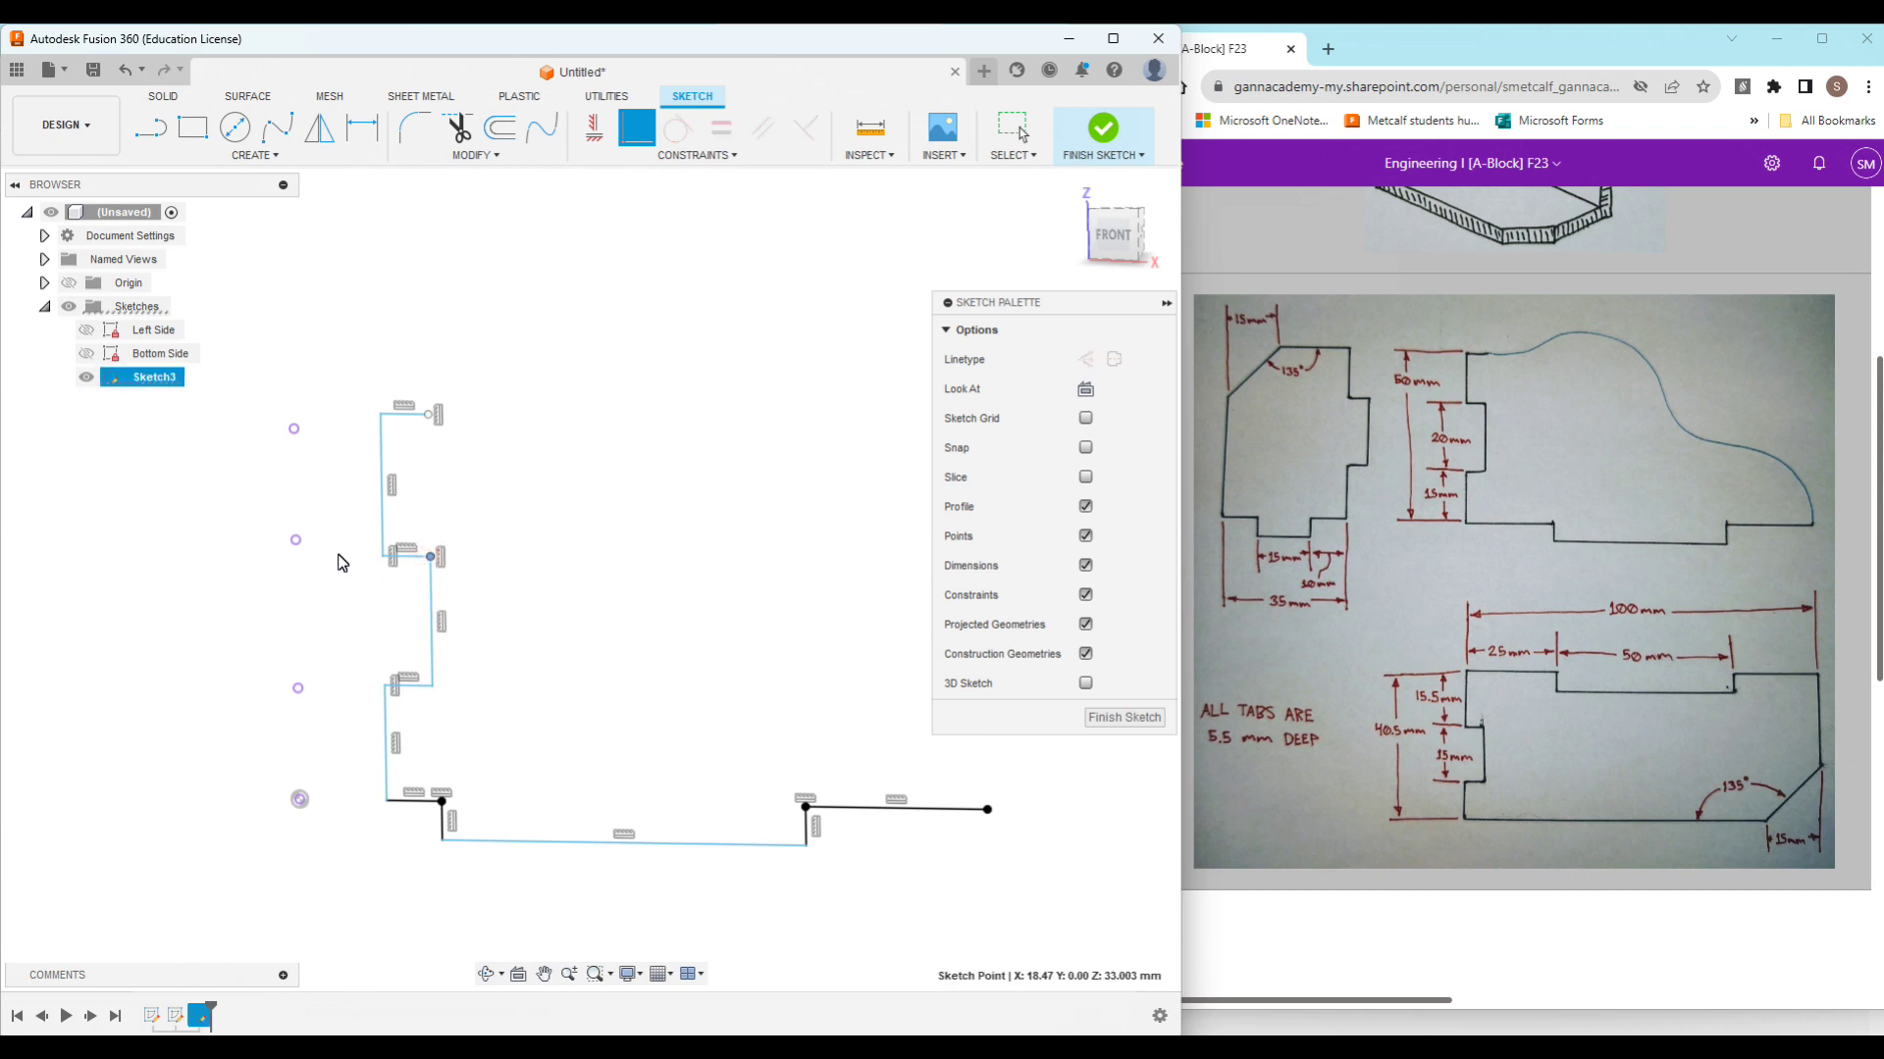
key(Escape)
drag(434, 597, 328, 586)
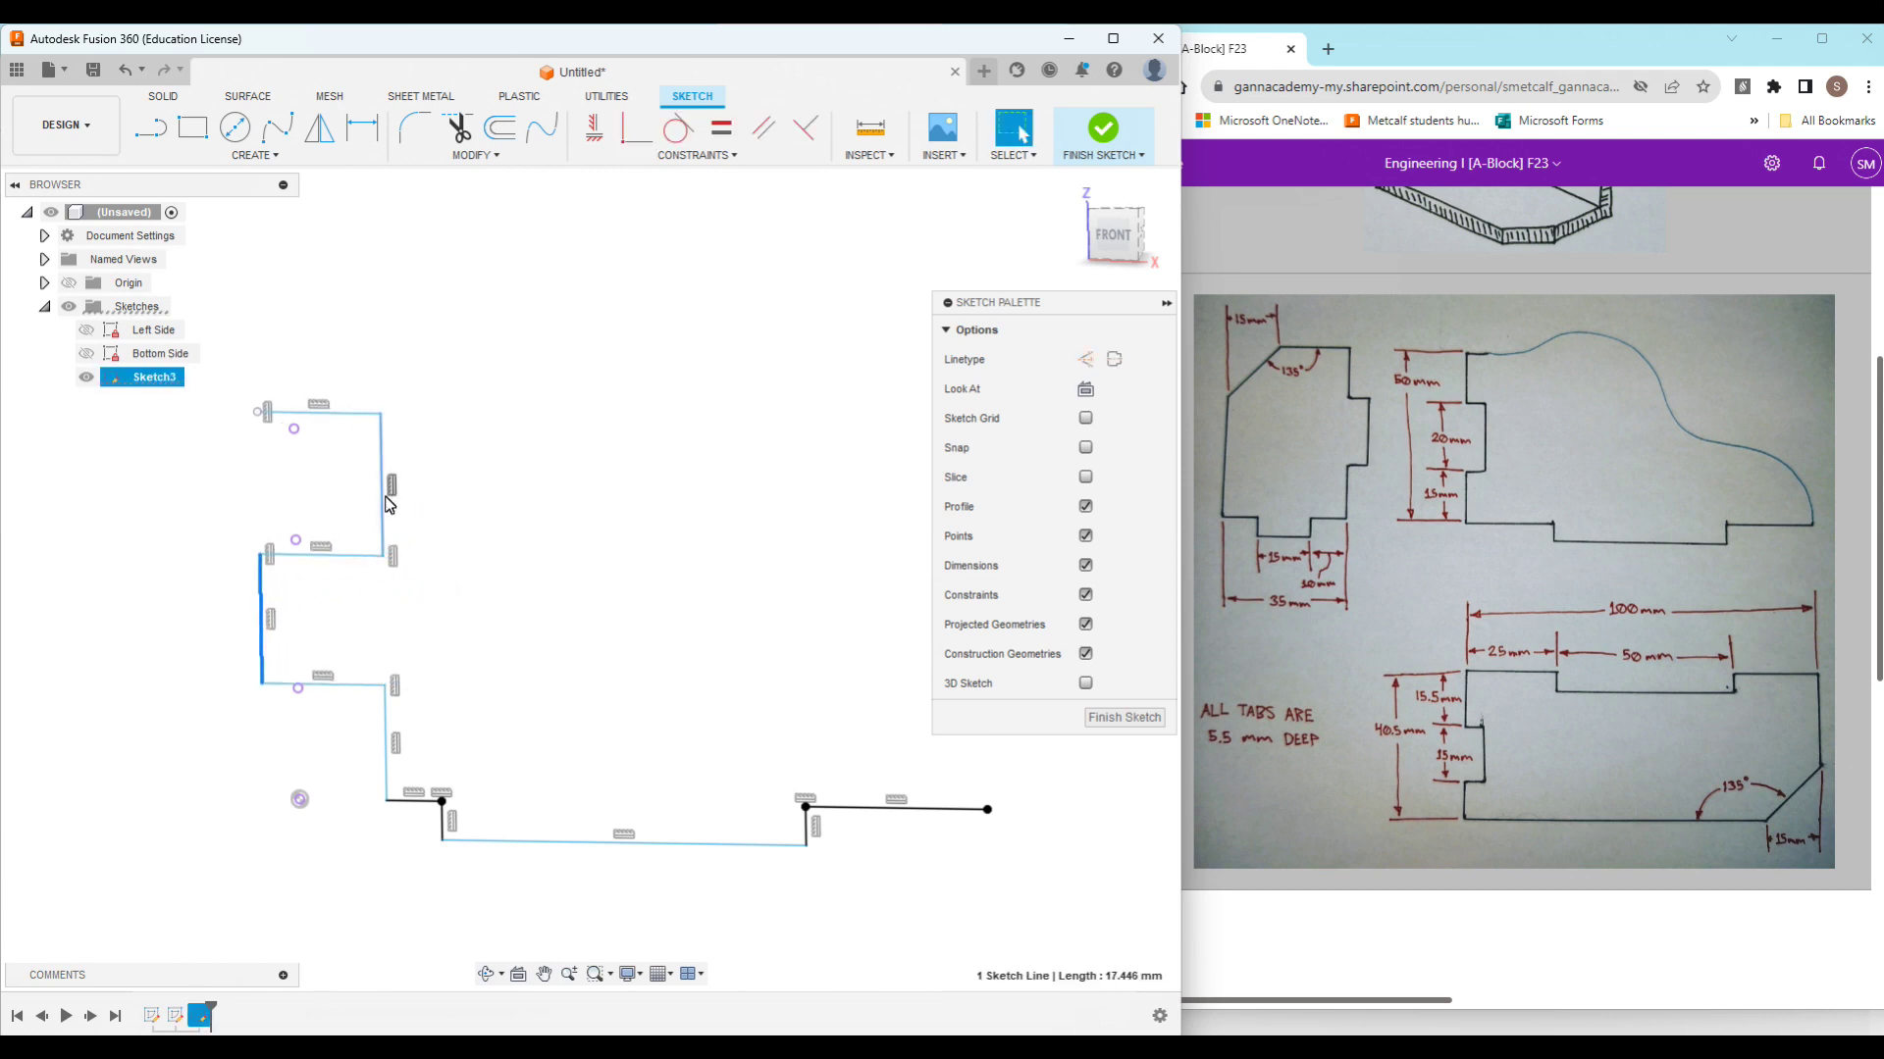
click(417, 603)
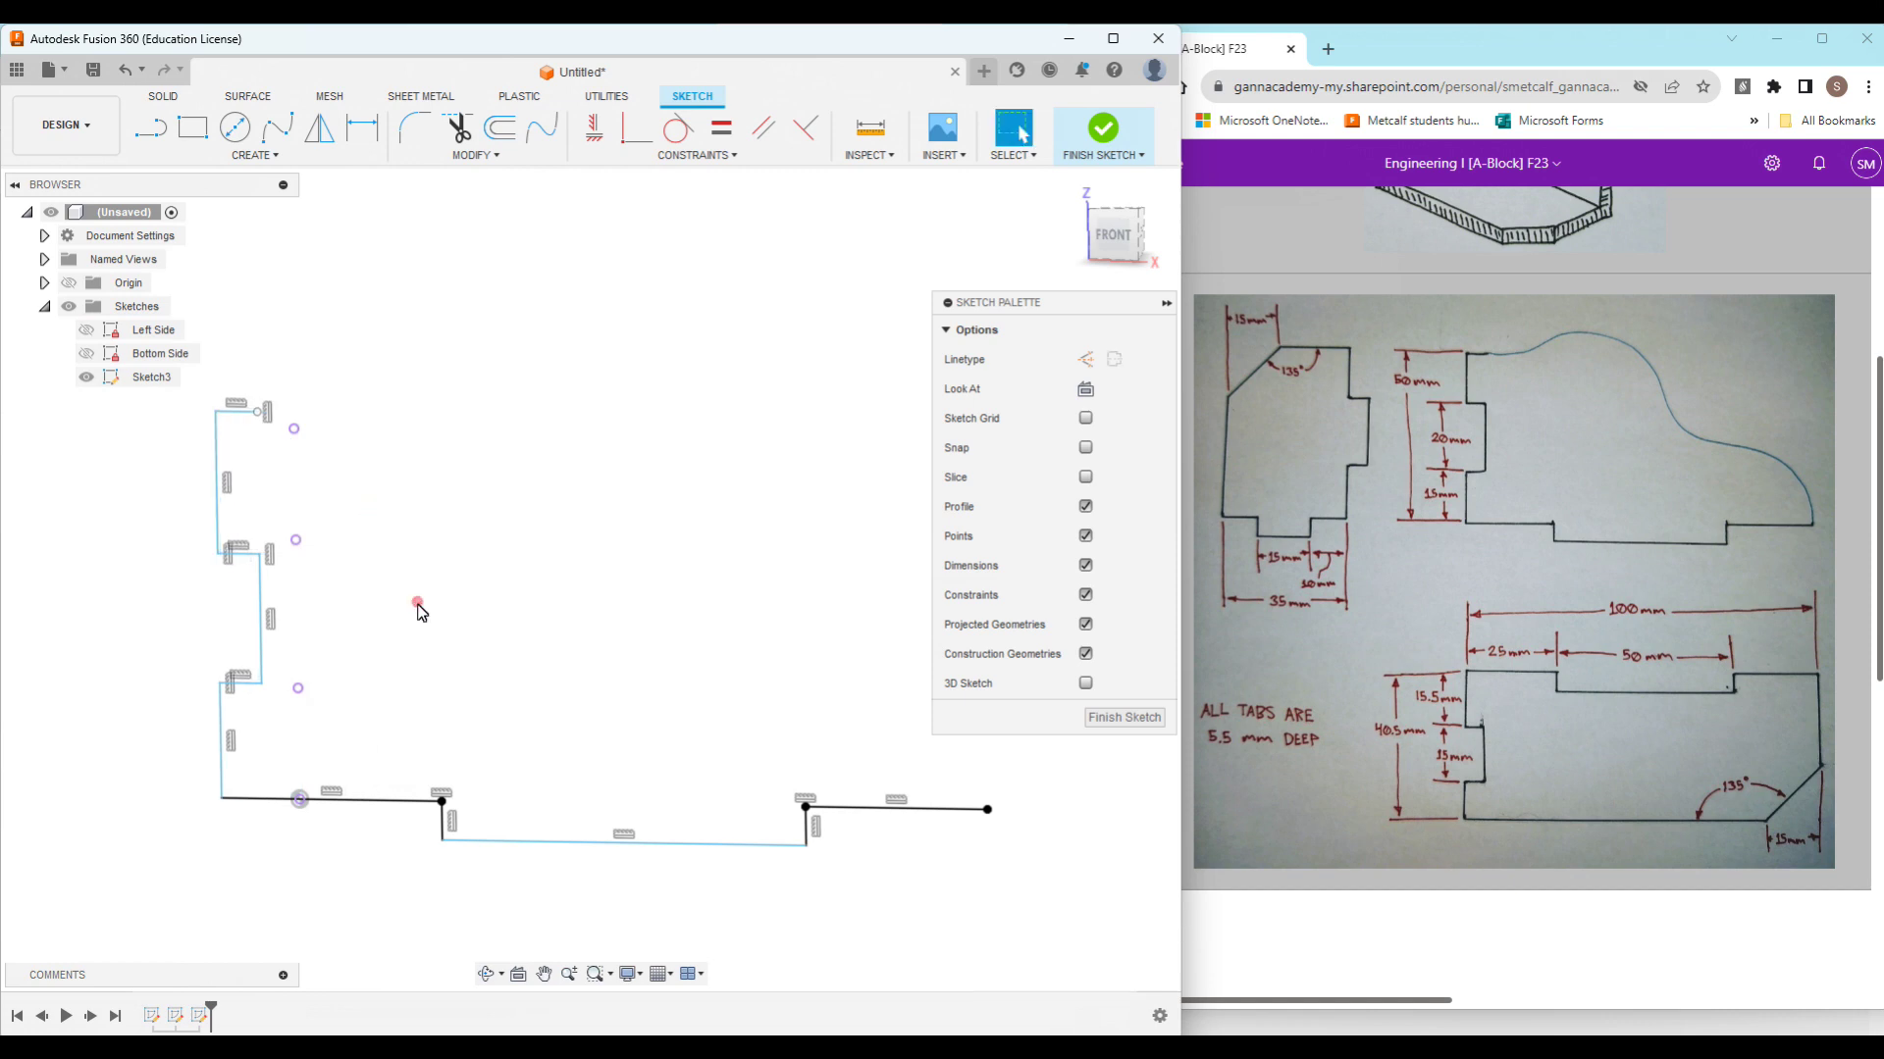
Step: Make the outline's open top end and the left notch's two inner corners coincident with the matching projected points
click(624, 121)
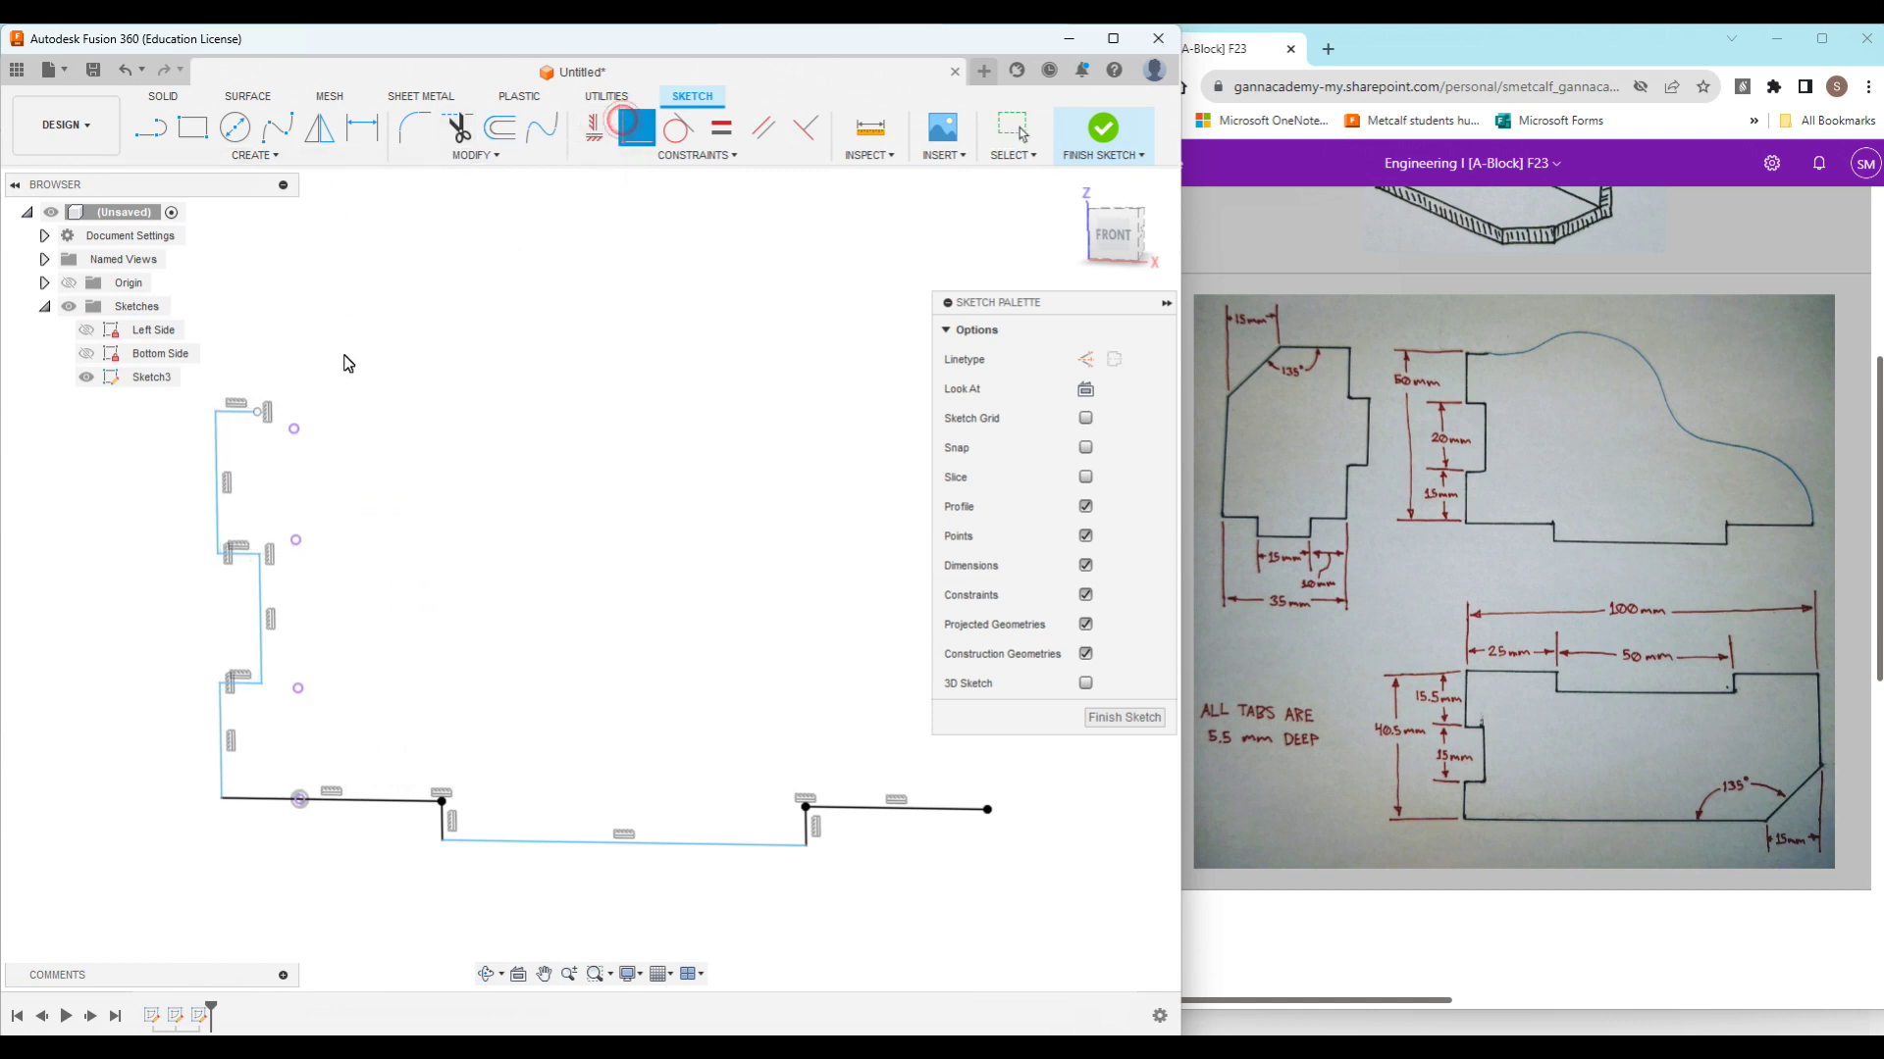
click(257, 413)
click(293, 428)
click(298, 556)
click(296, 540)
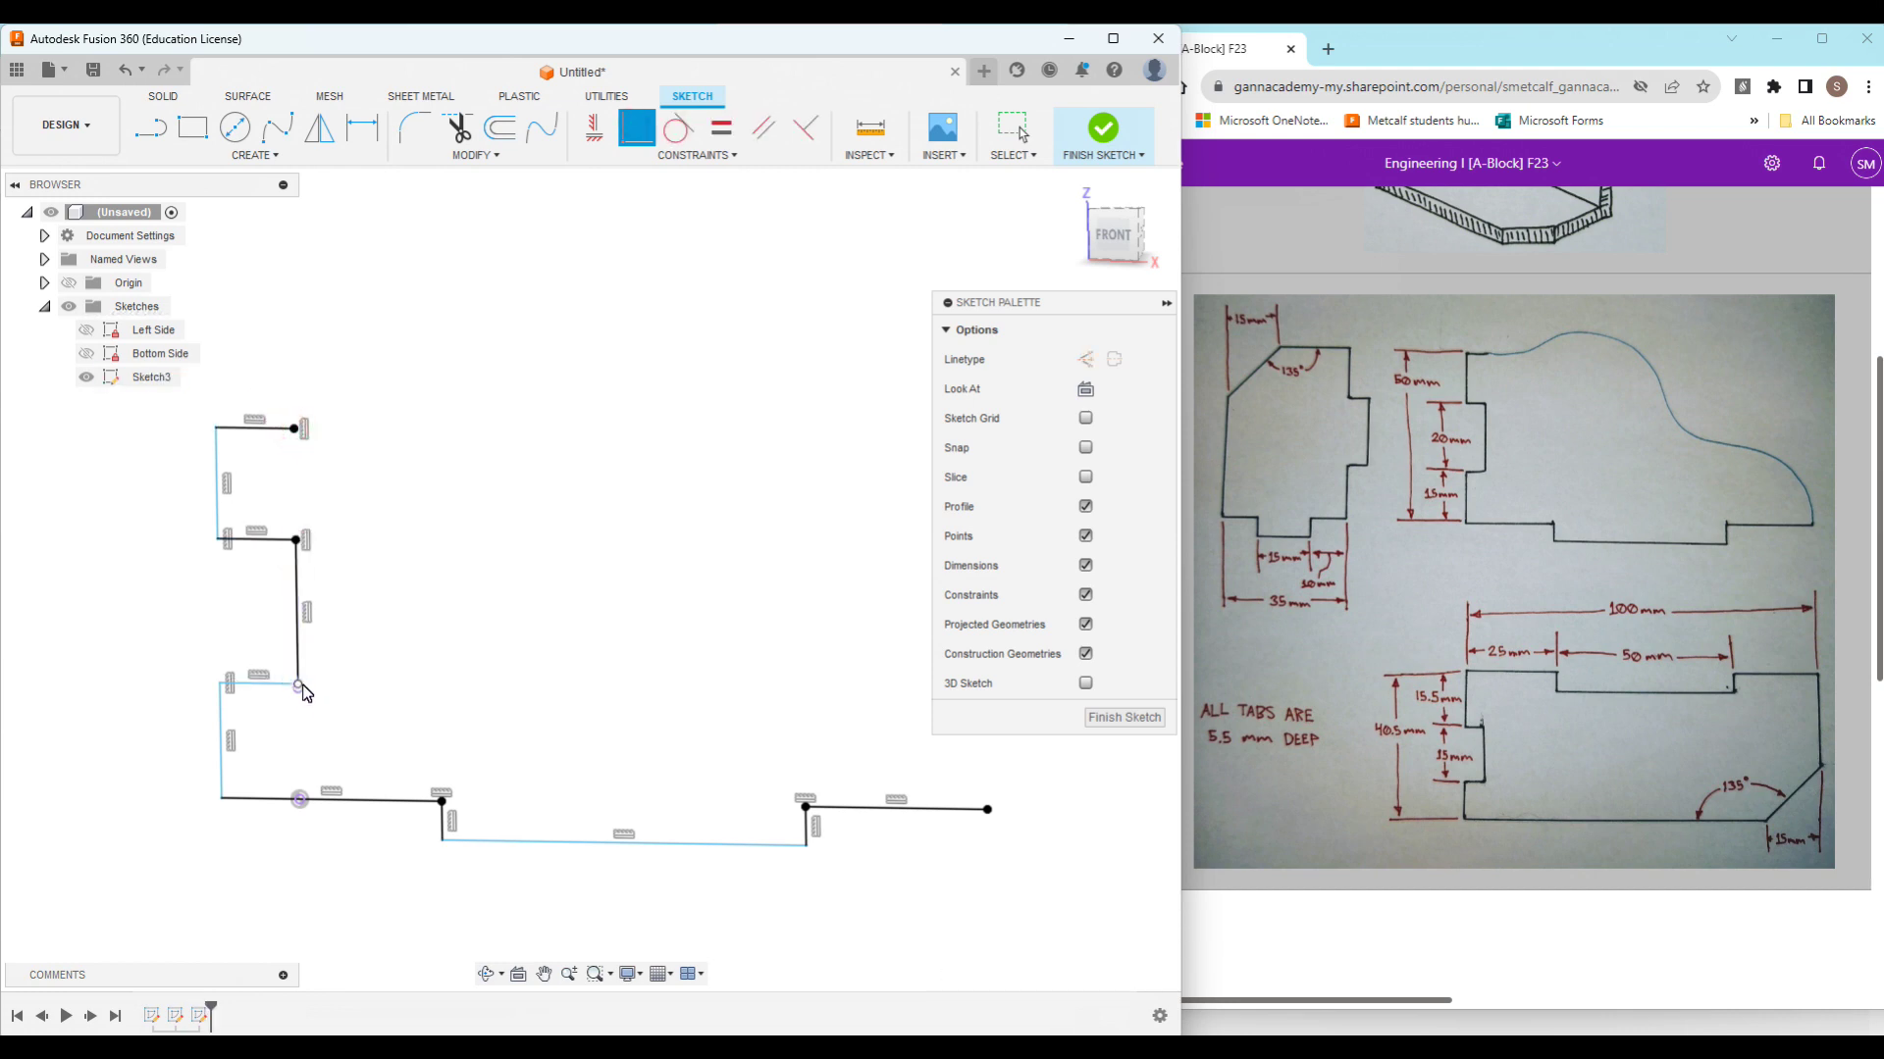
click(298, 685)
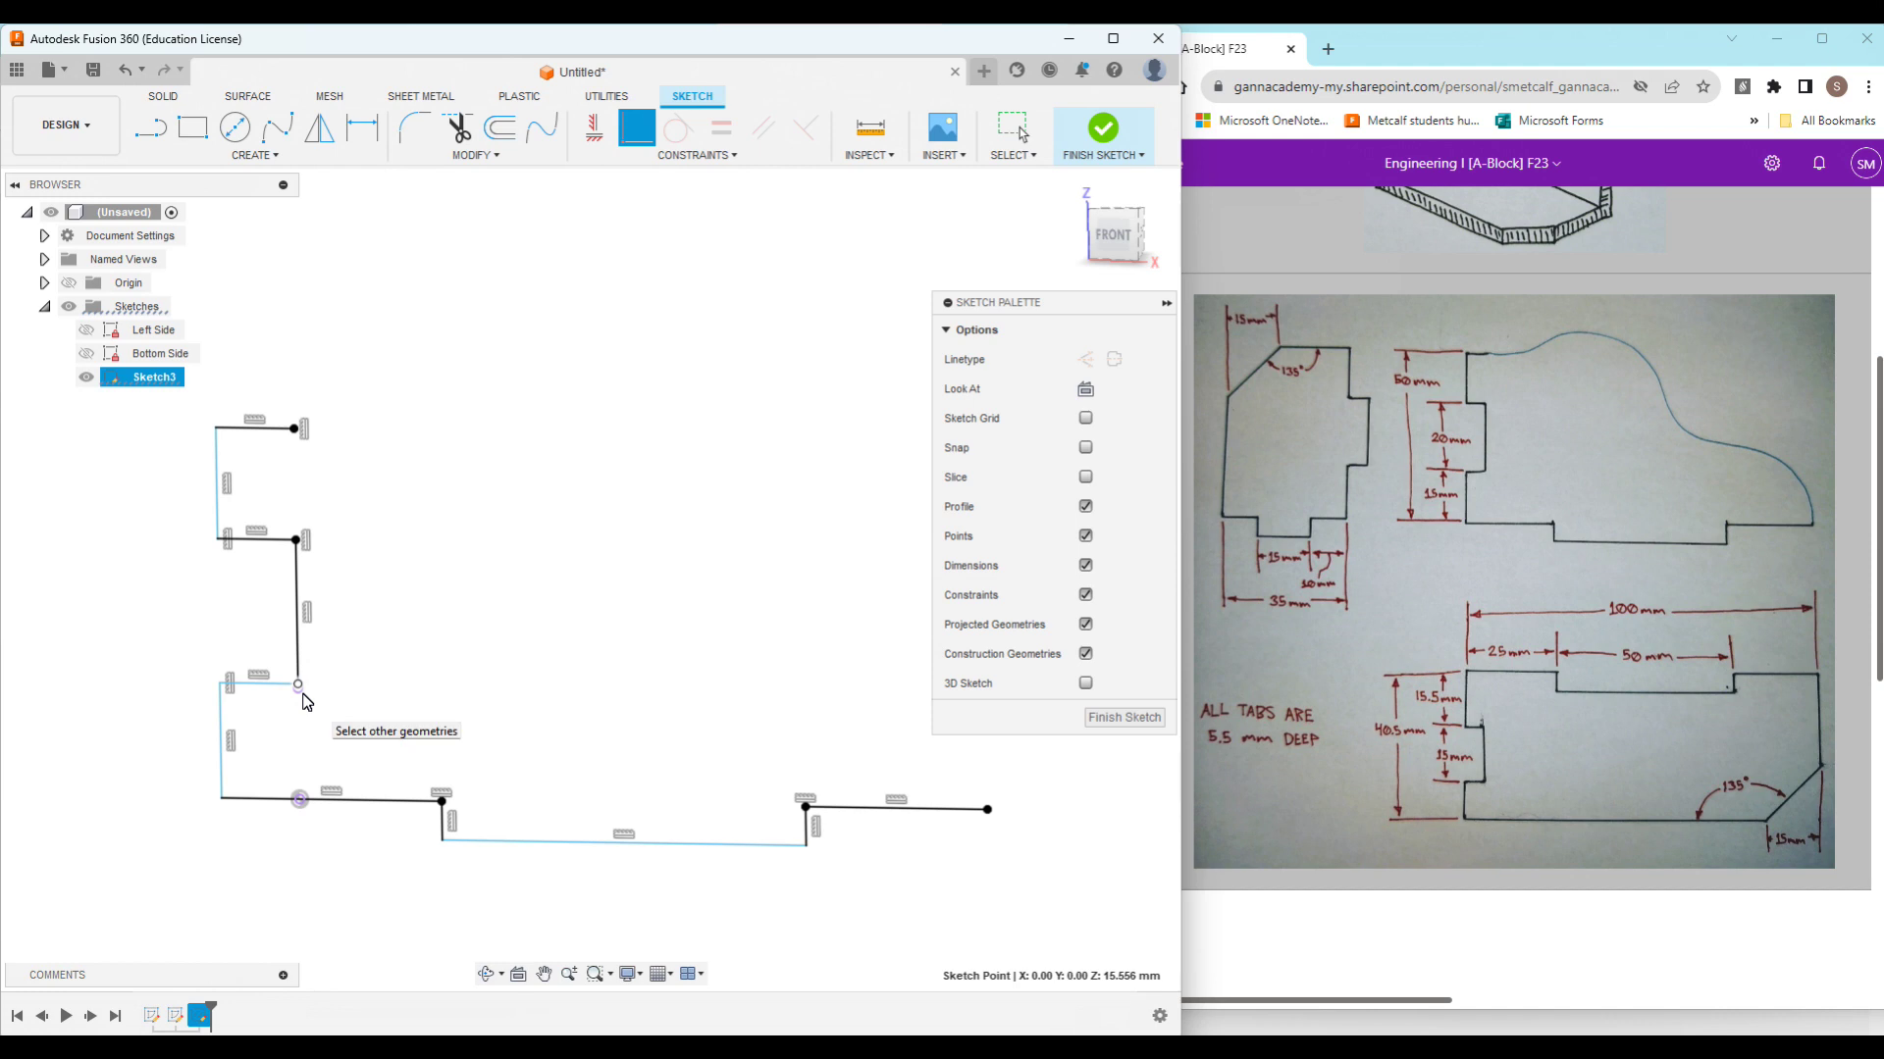
click(300, 694)
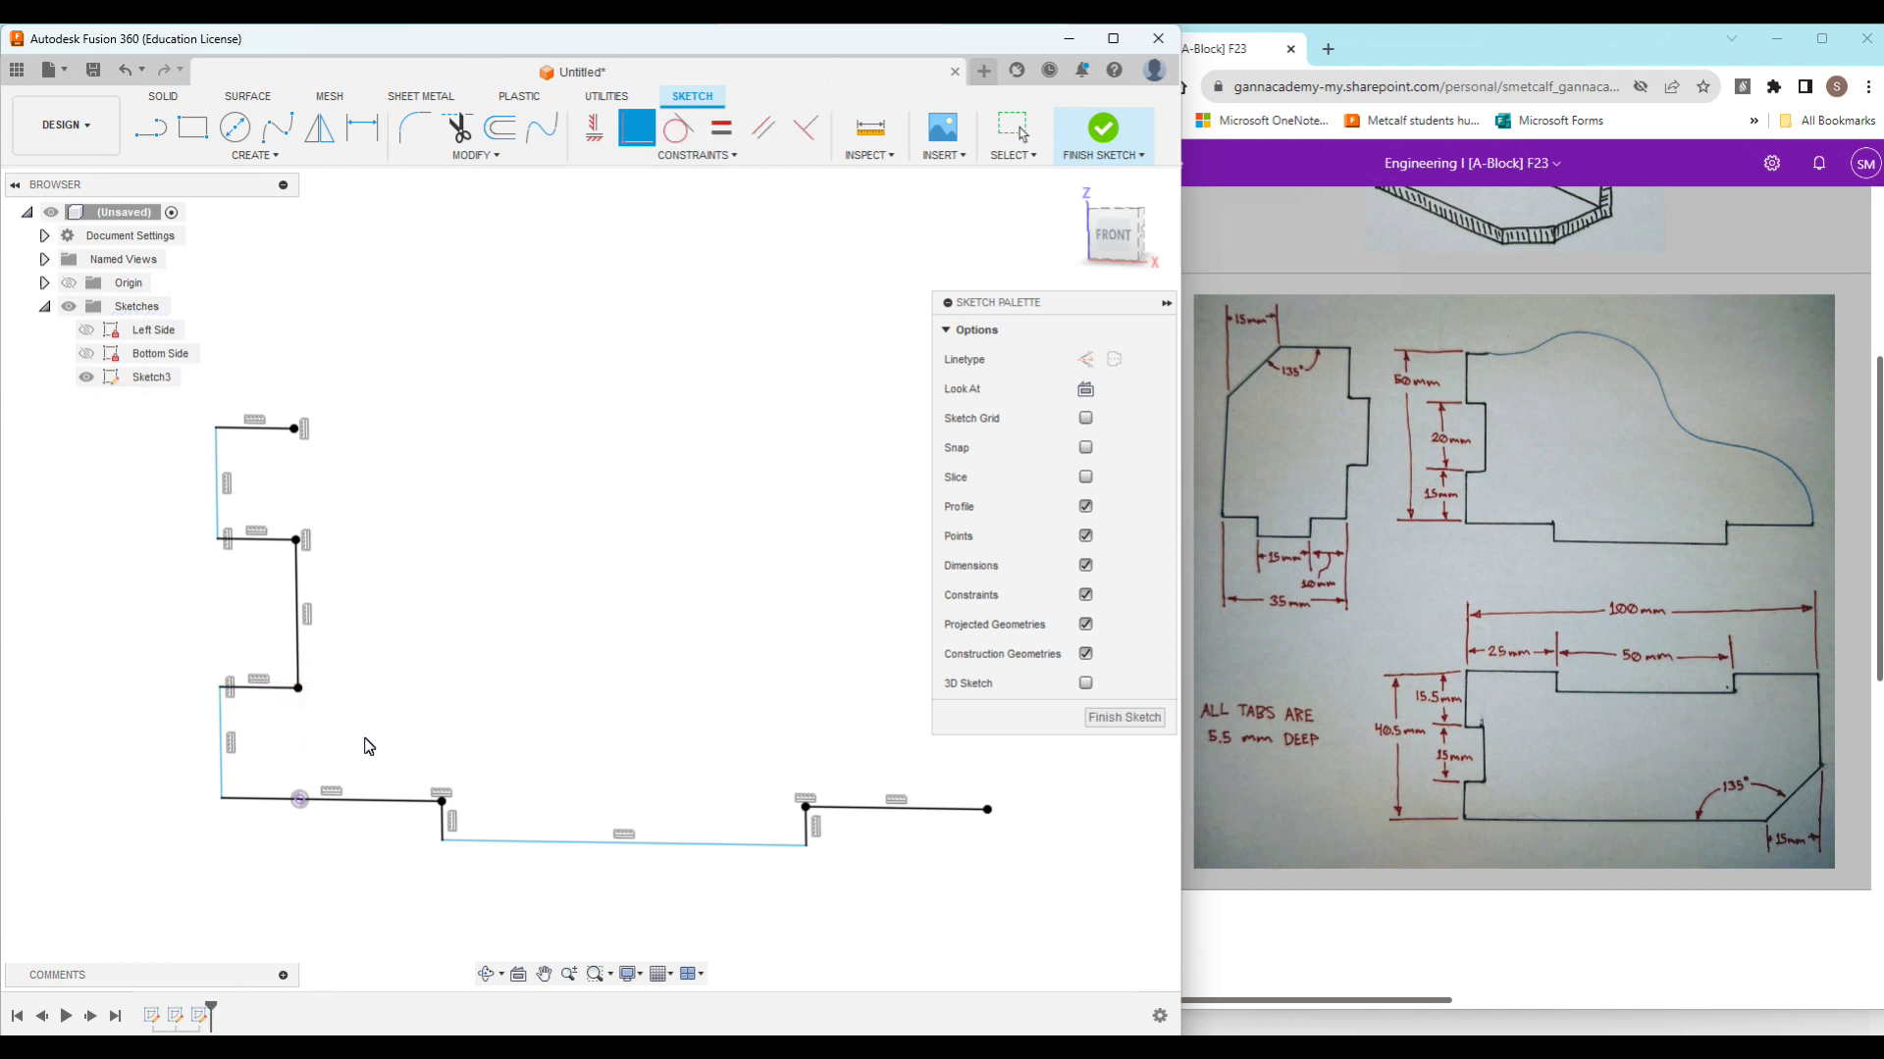
key(Escape)
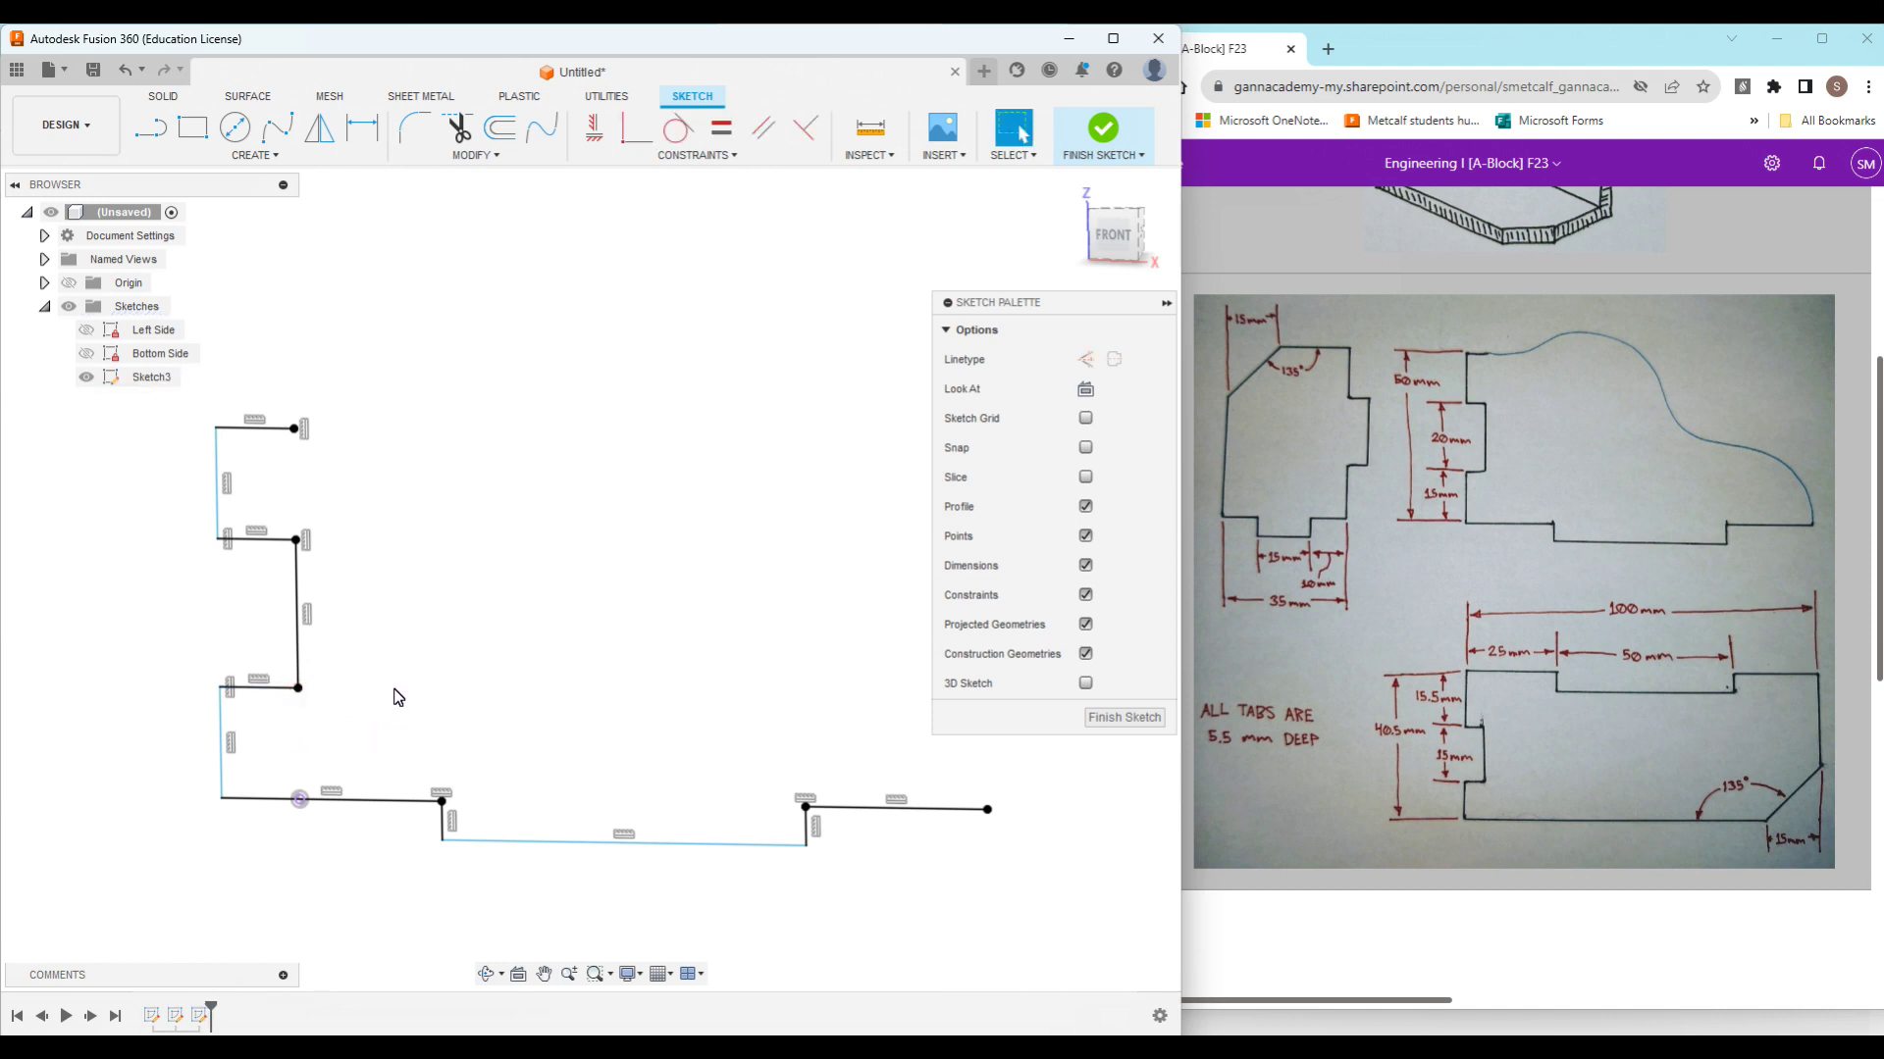
Step: Dimension the horizontal edge at the top of the left notch to 5.5 mm
key(d)
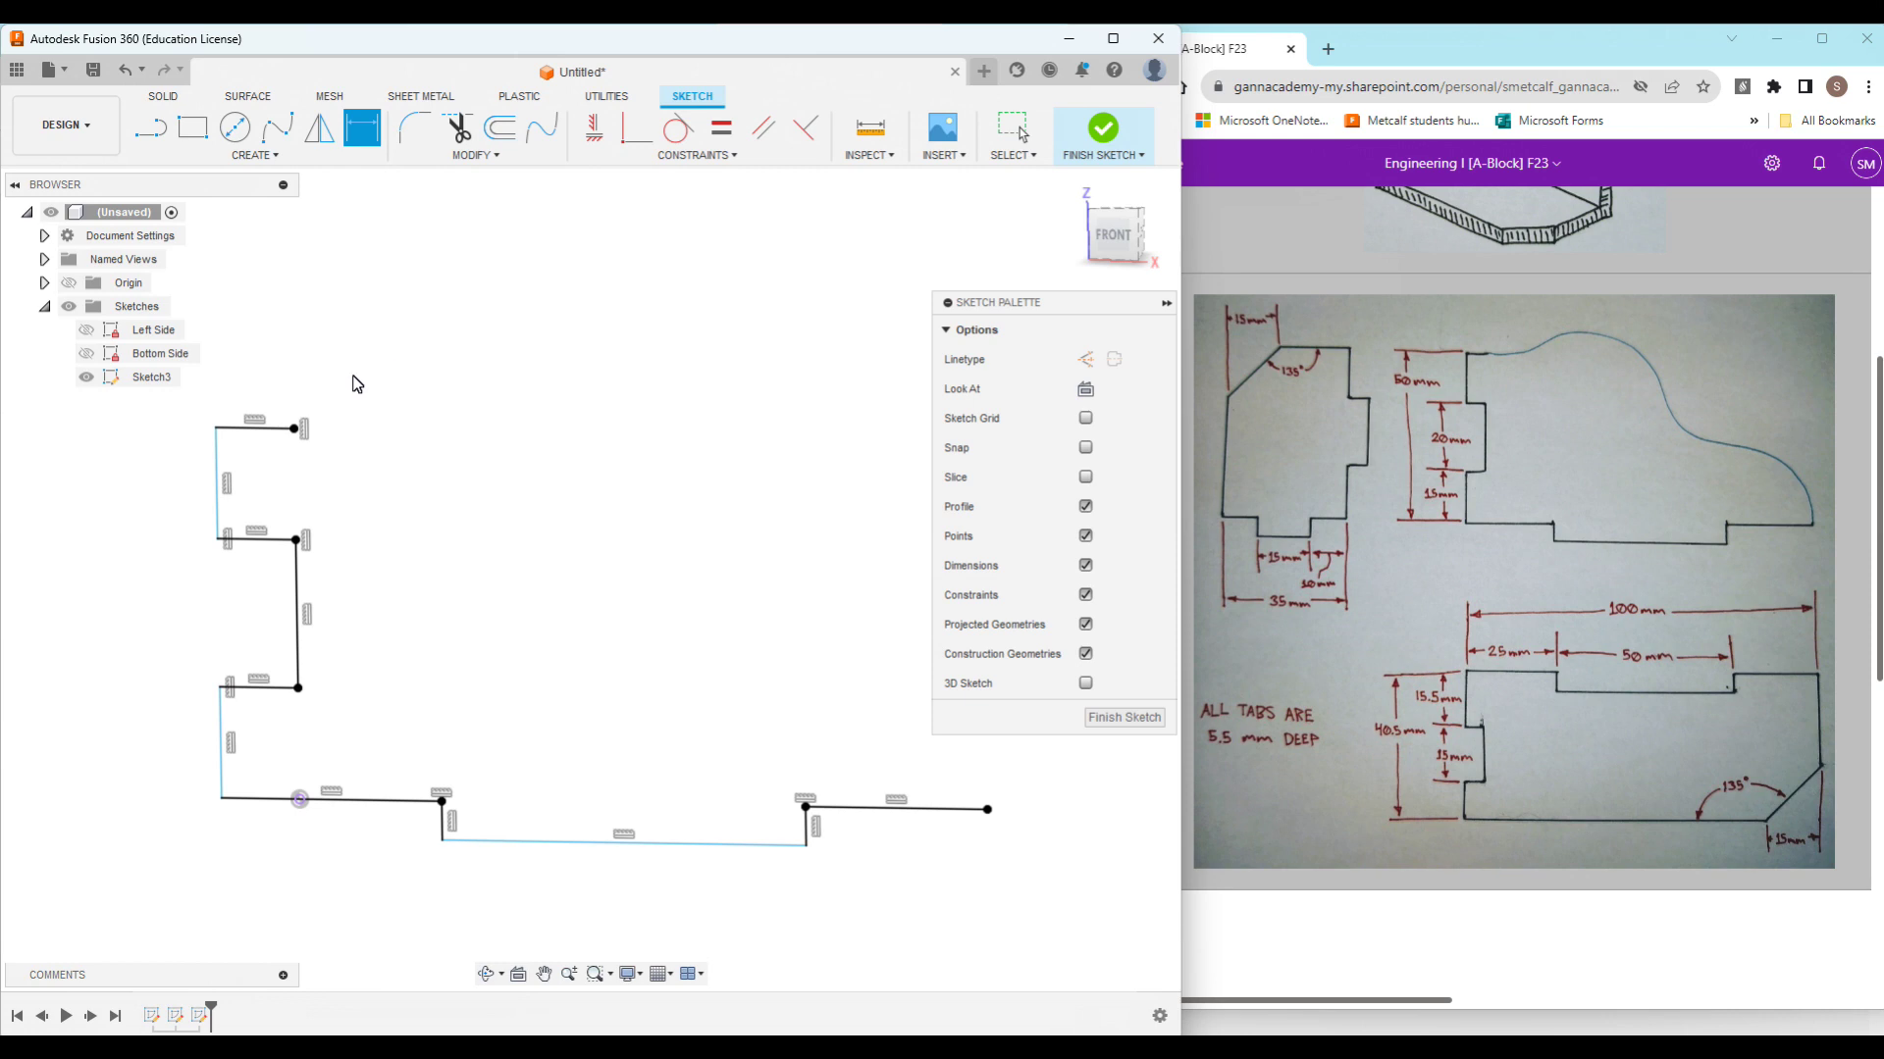
click(265, 444)
click(278, 536)
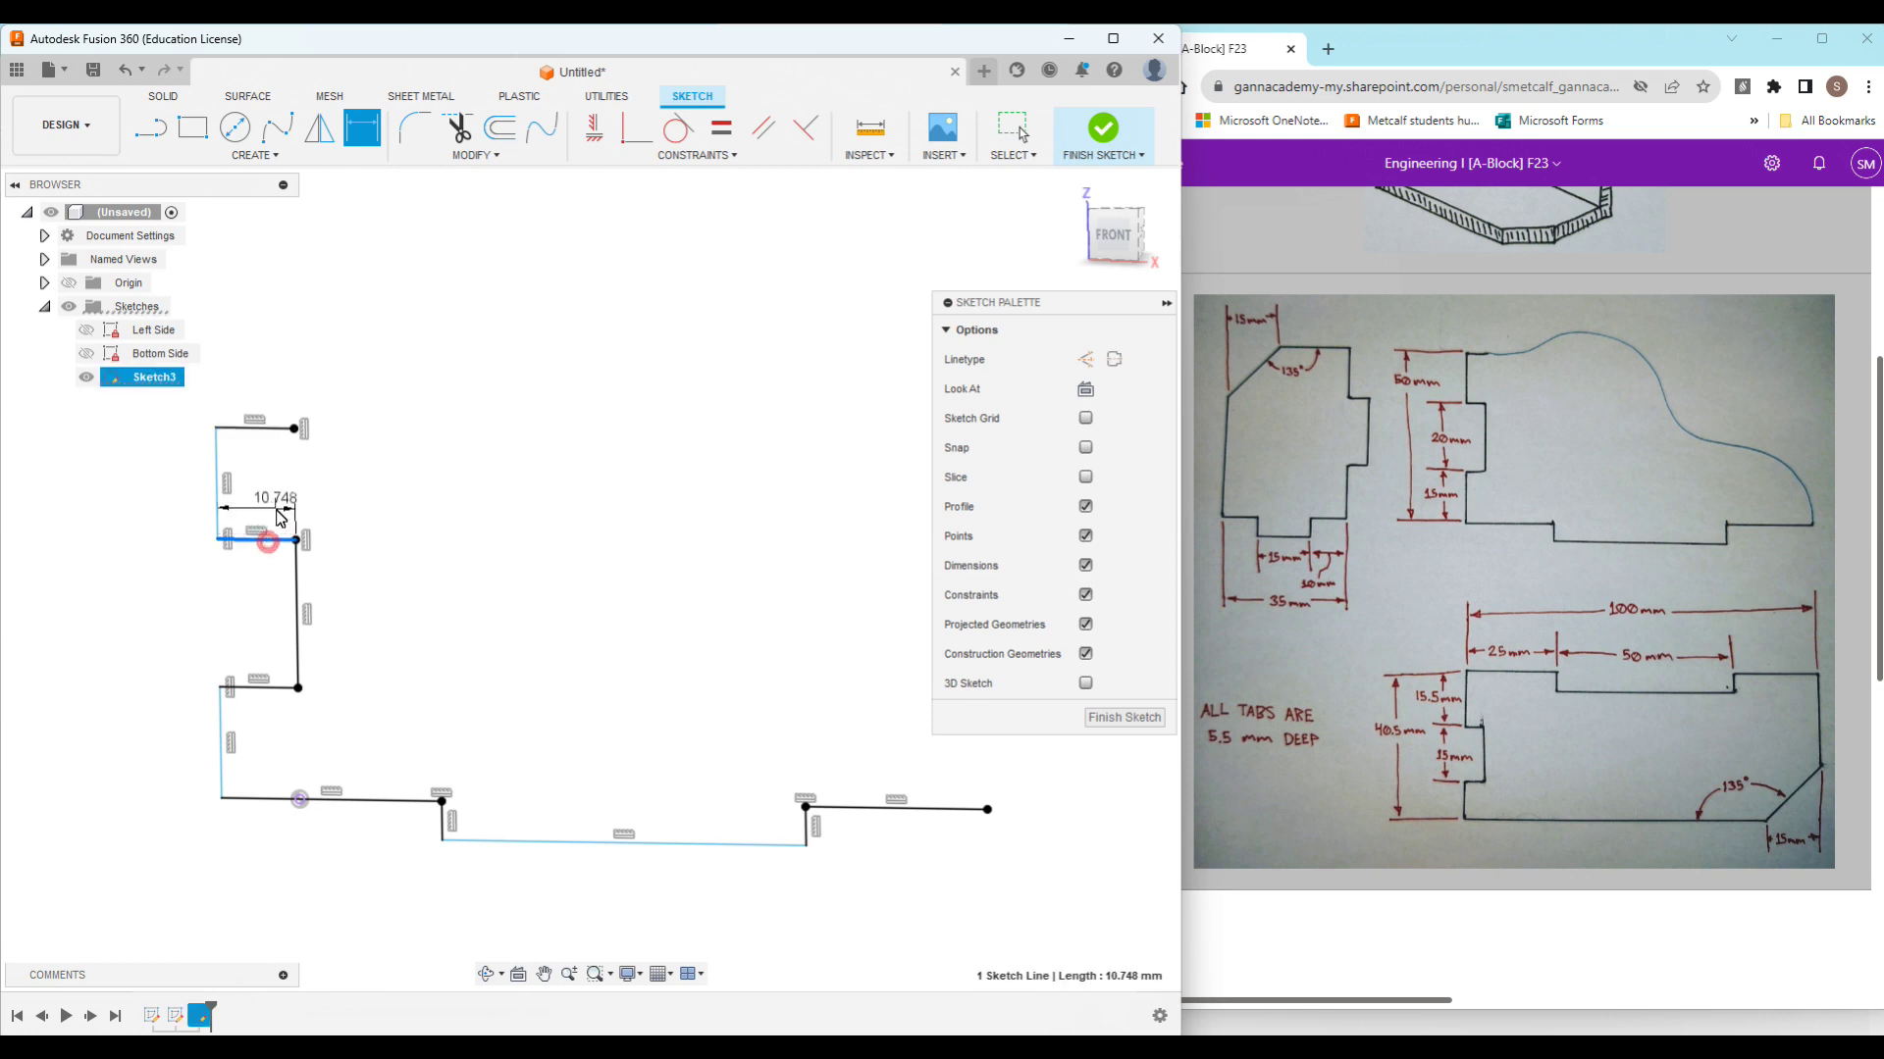
click(280, 512)
text(5.5)
key(Return)
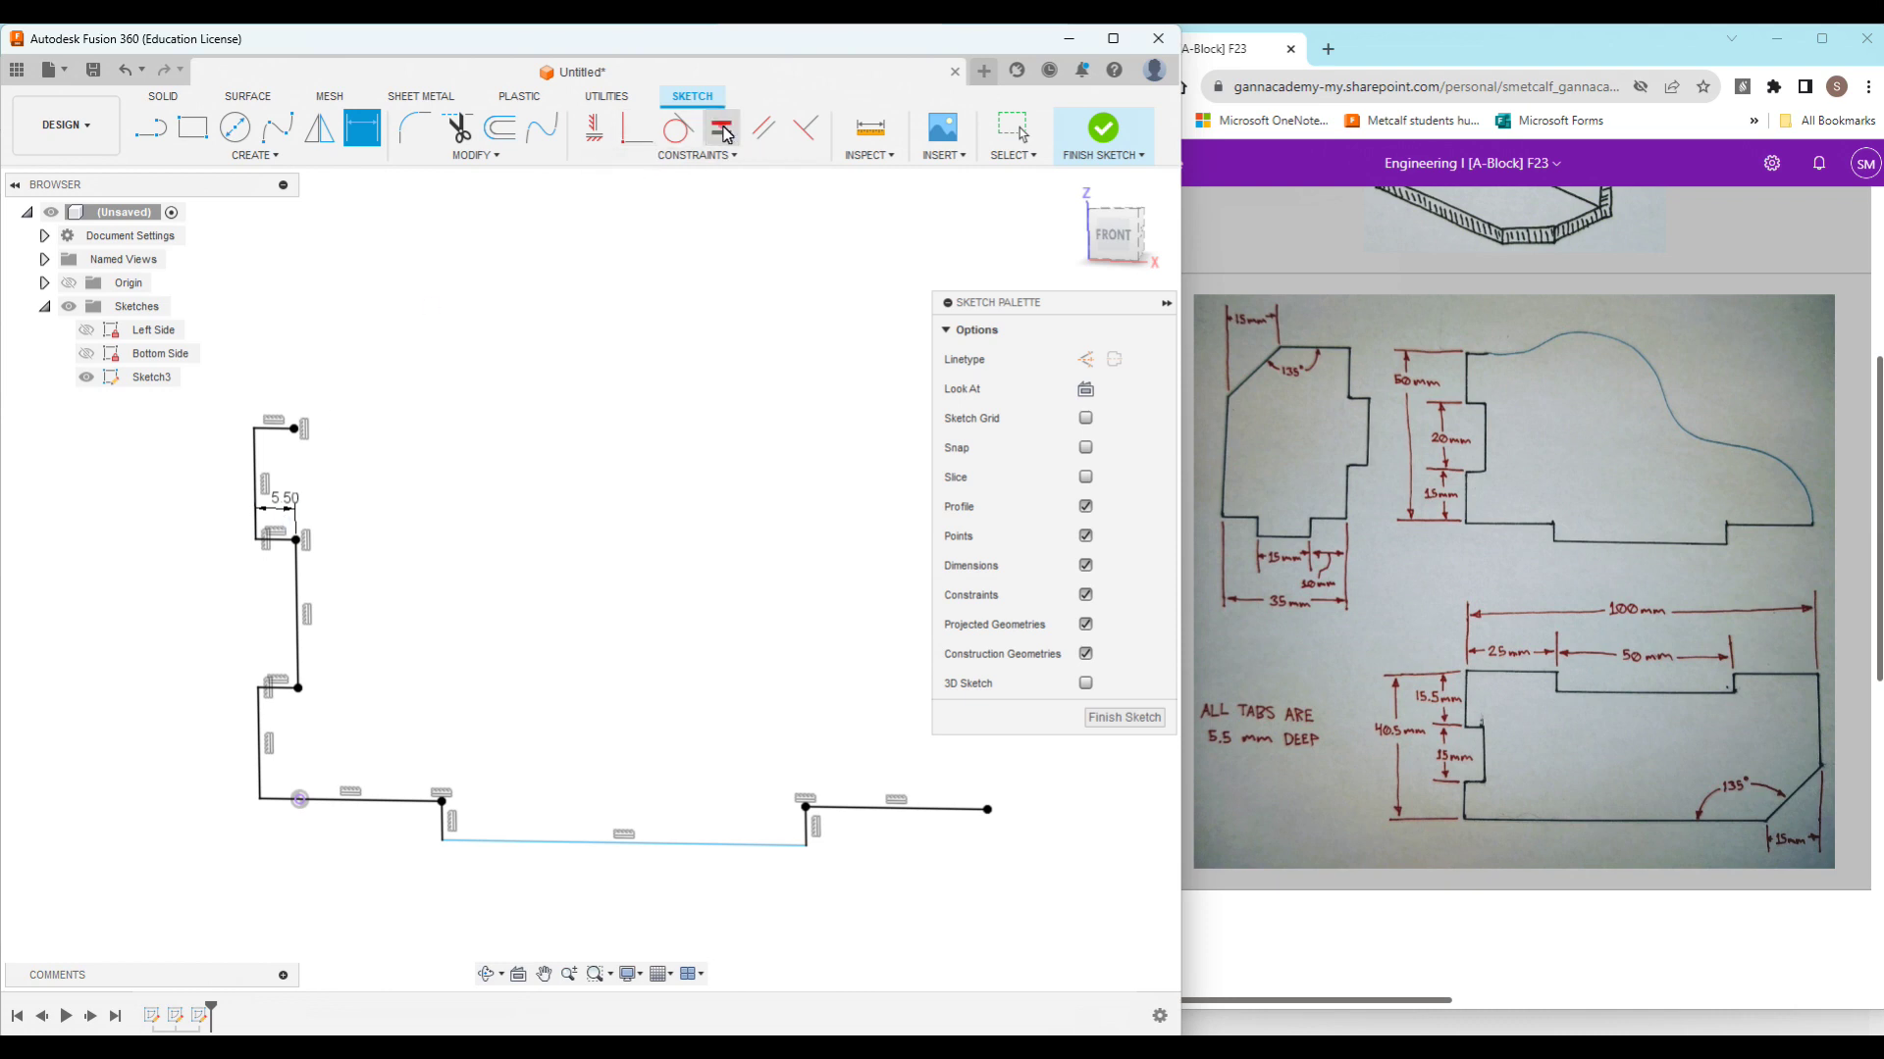
Step: Apply an Equal constraint between the left notch's upper horizontal edge and the lower tab's left side edge
click(722, 127)
click(276, 539)
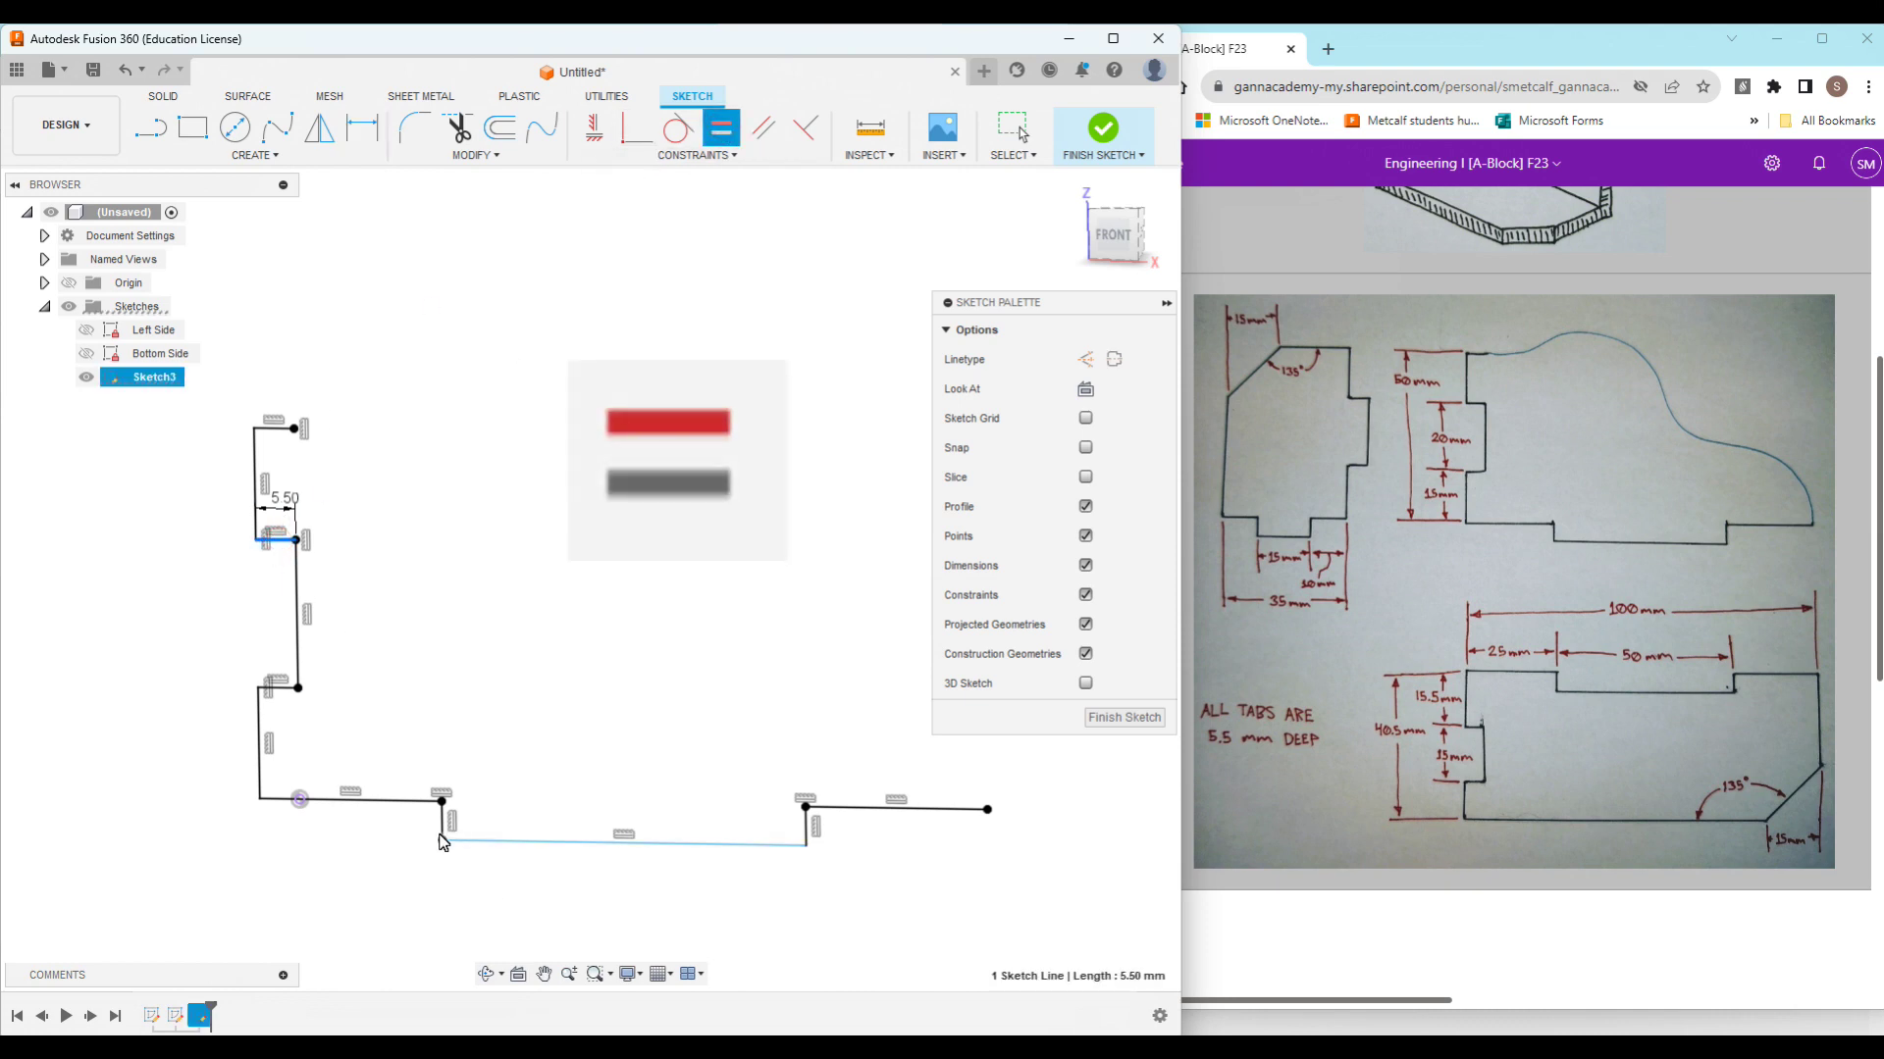
click(443, 827)
key(Escape)
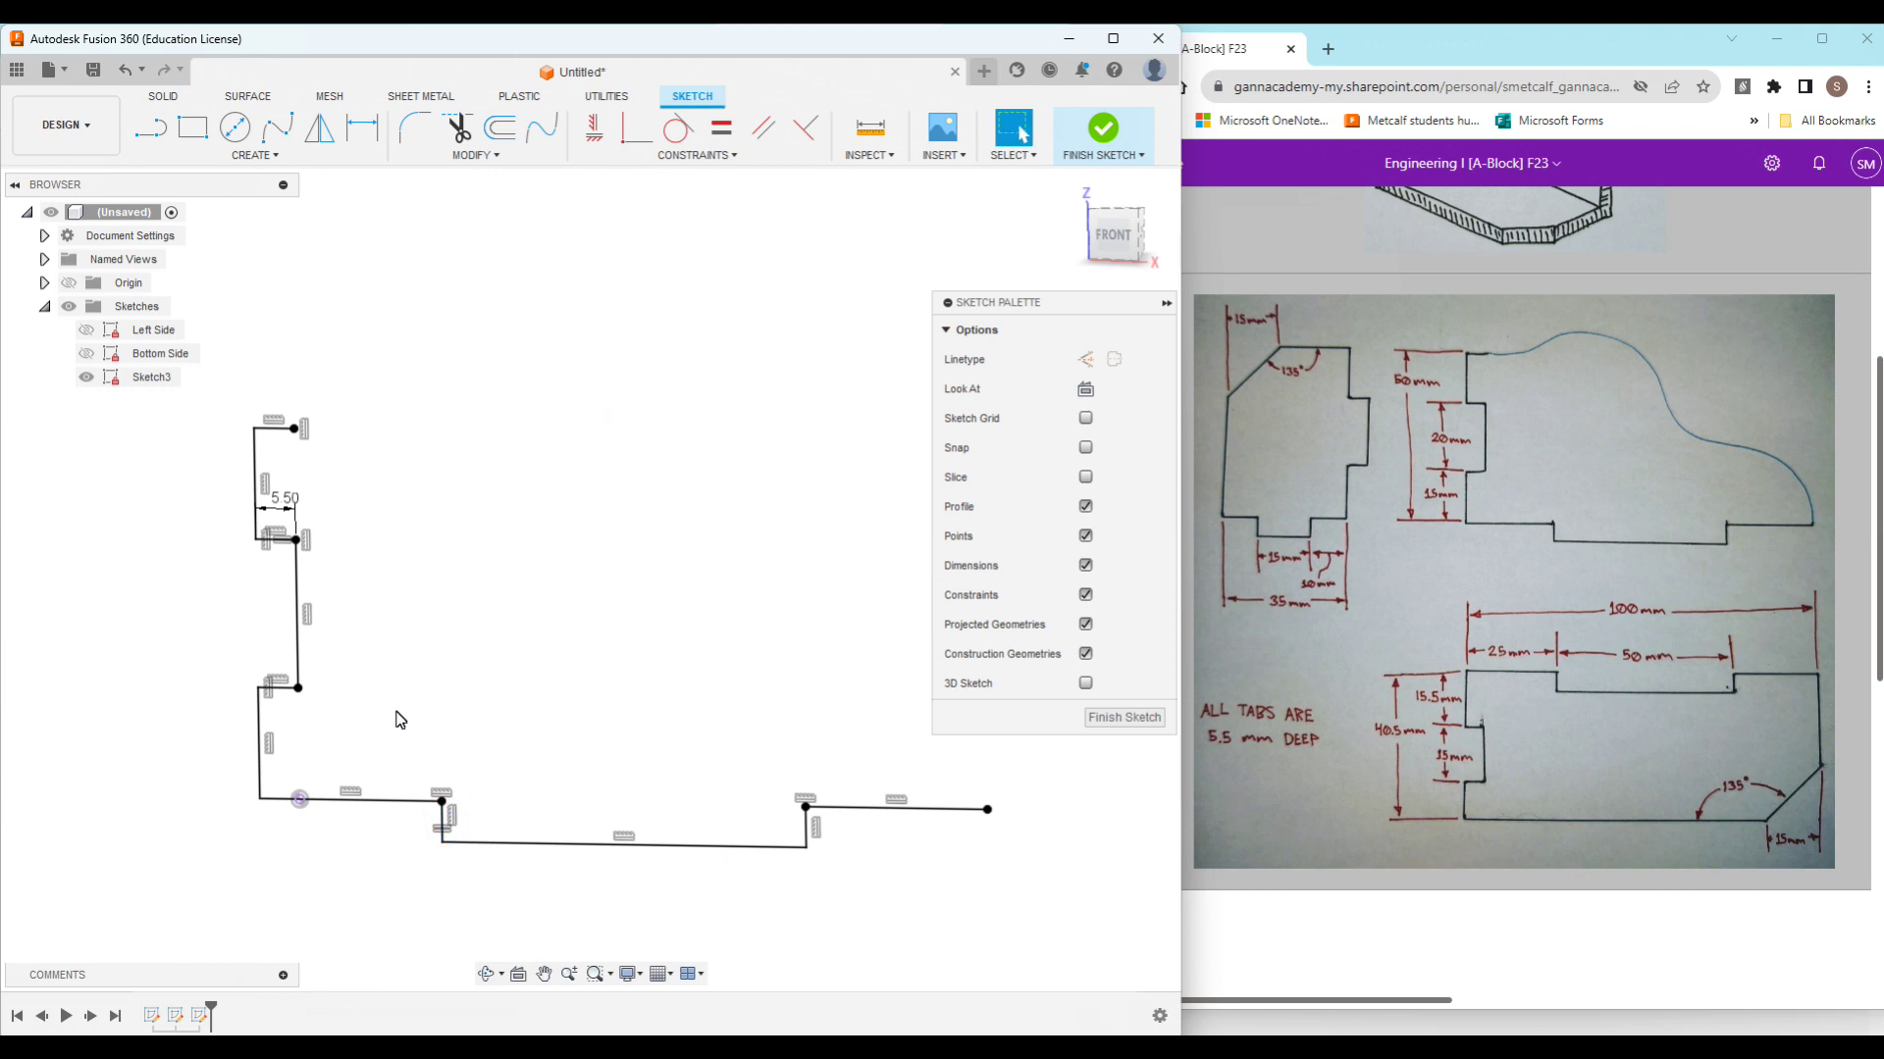
Step: Close the back outline with a wavy fit-point spline from the top left end down to the lower right end, and finish the sketch
scroll(237, 753, down, 2)
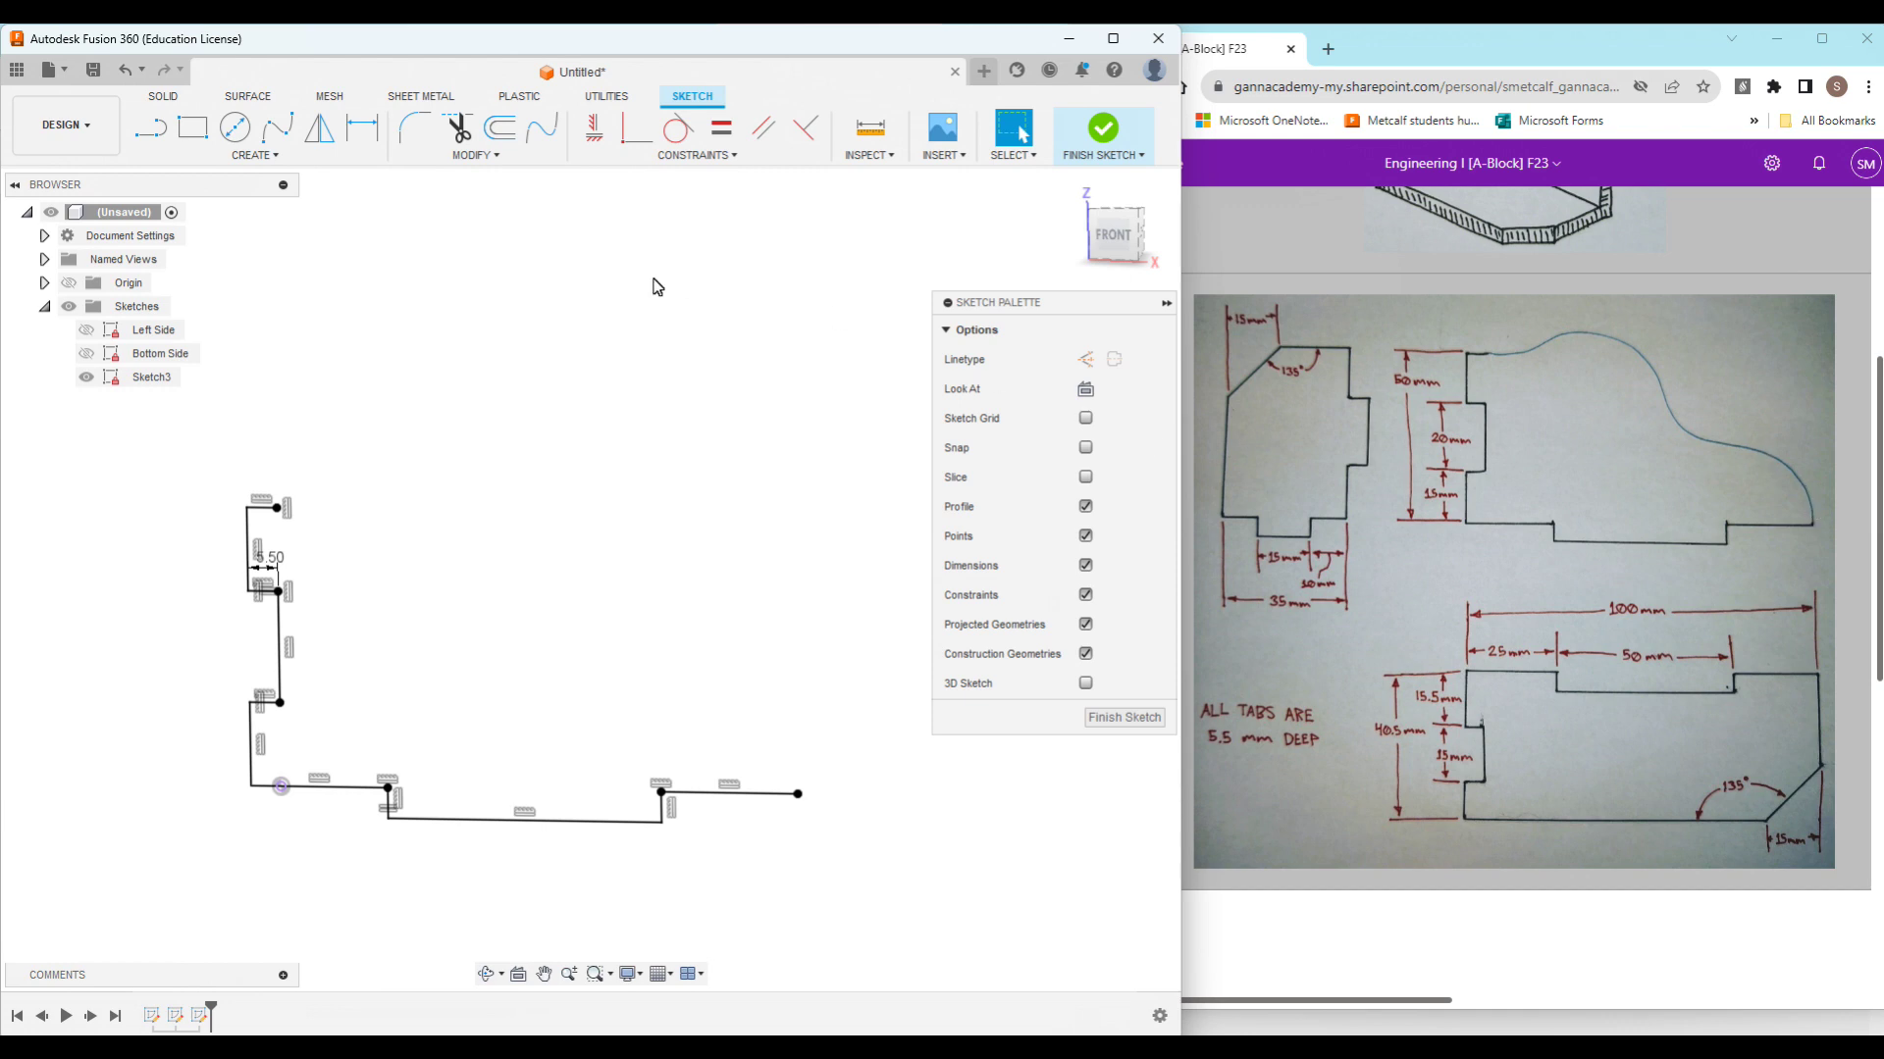
click(277, 126)
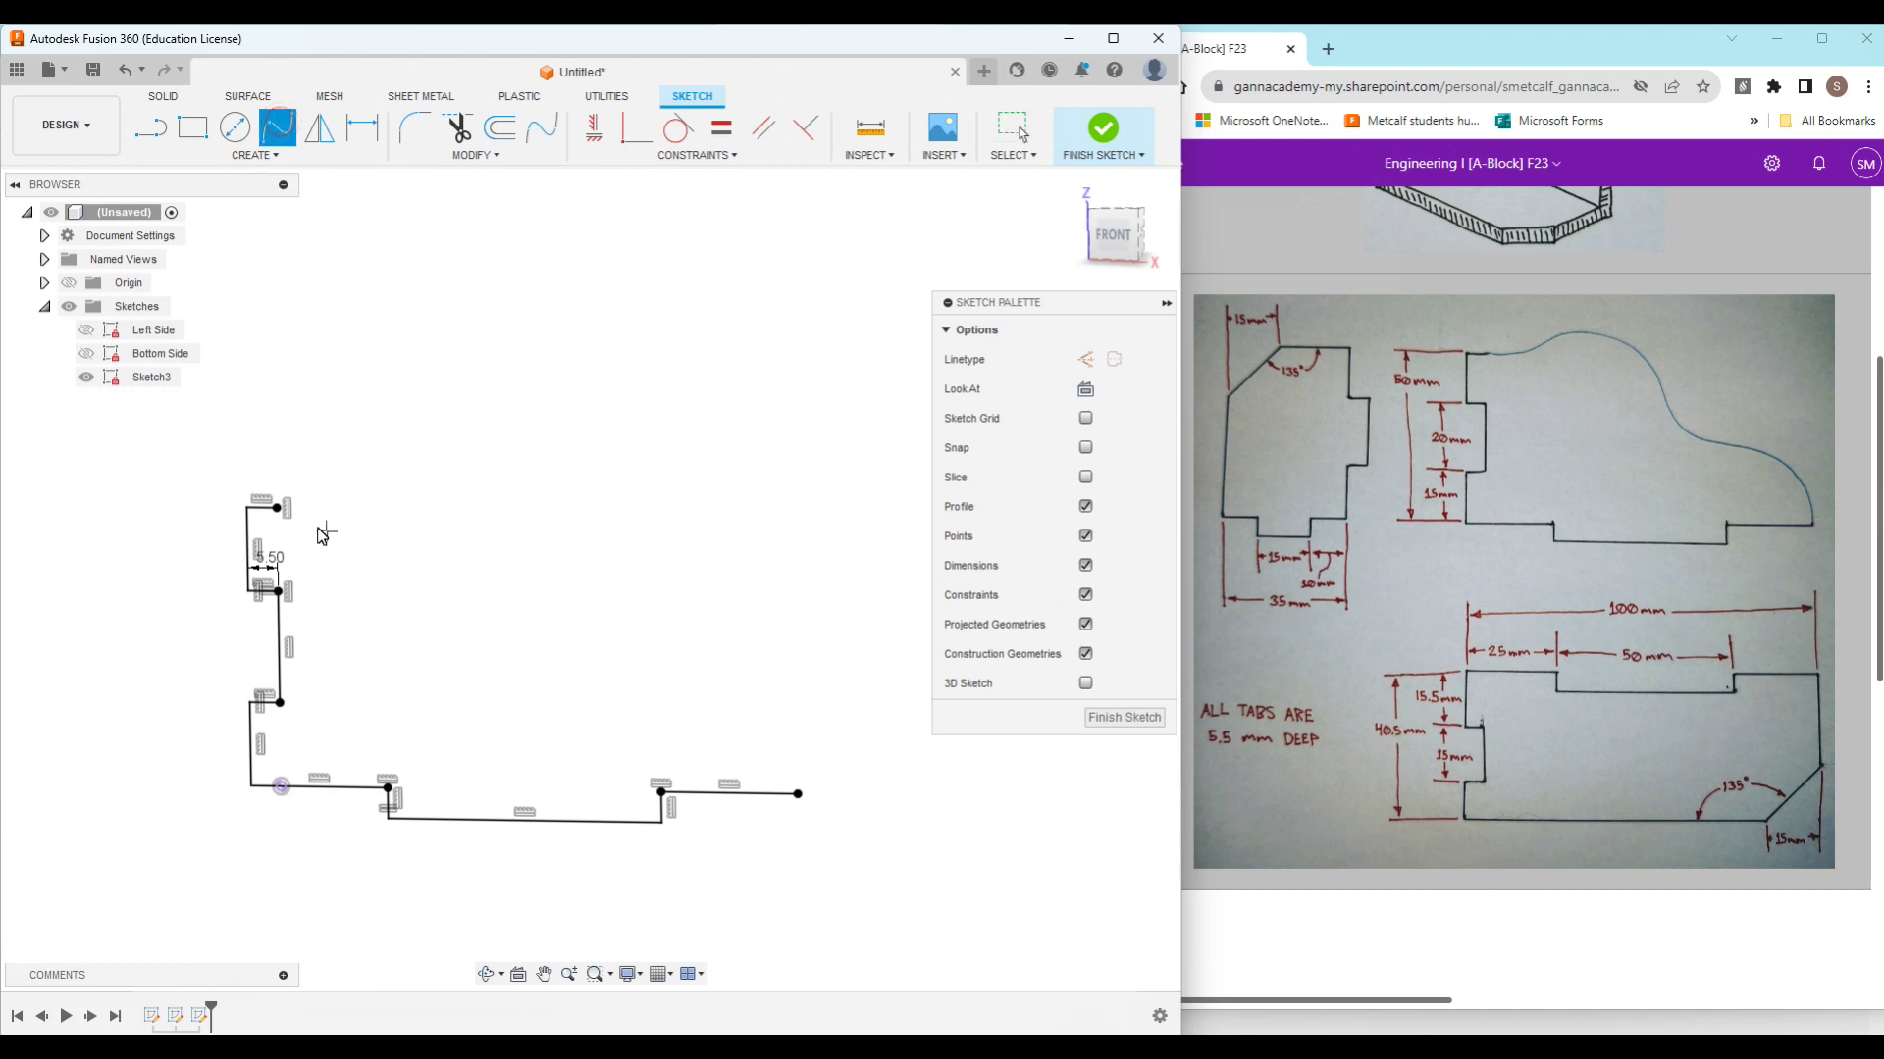
click(279, 508)
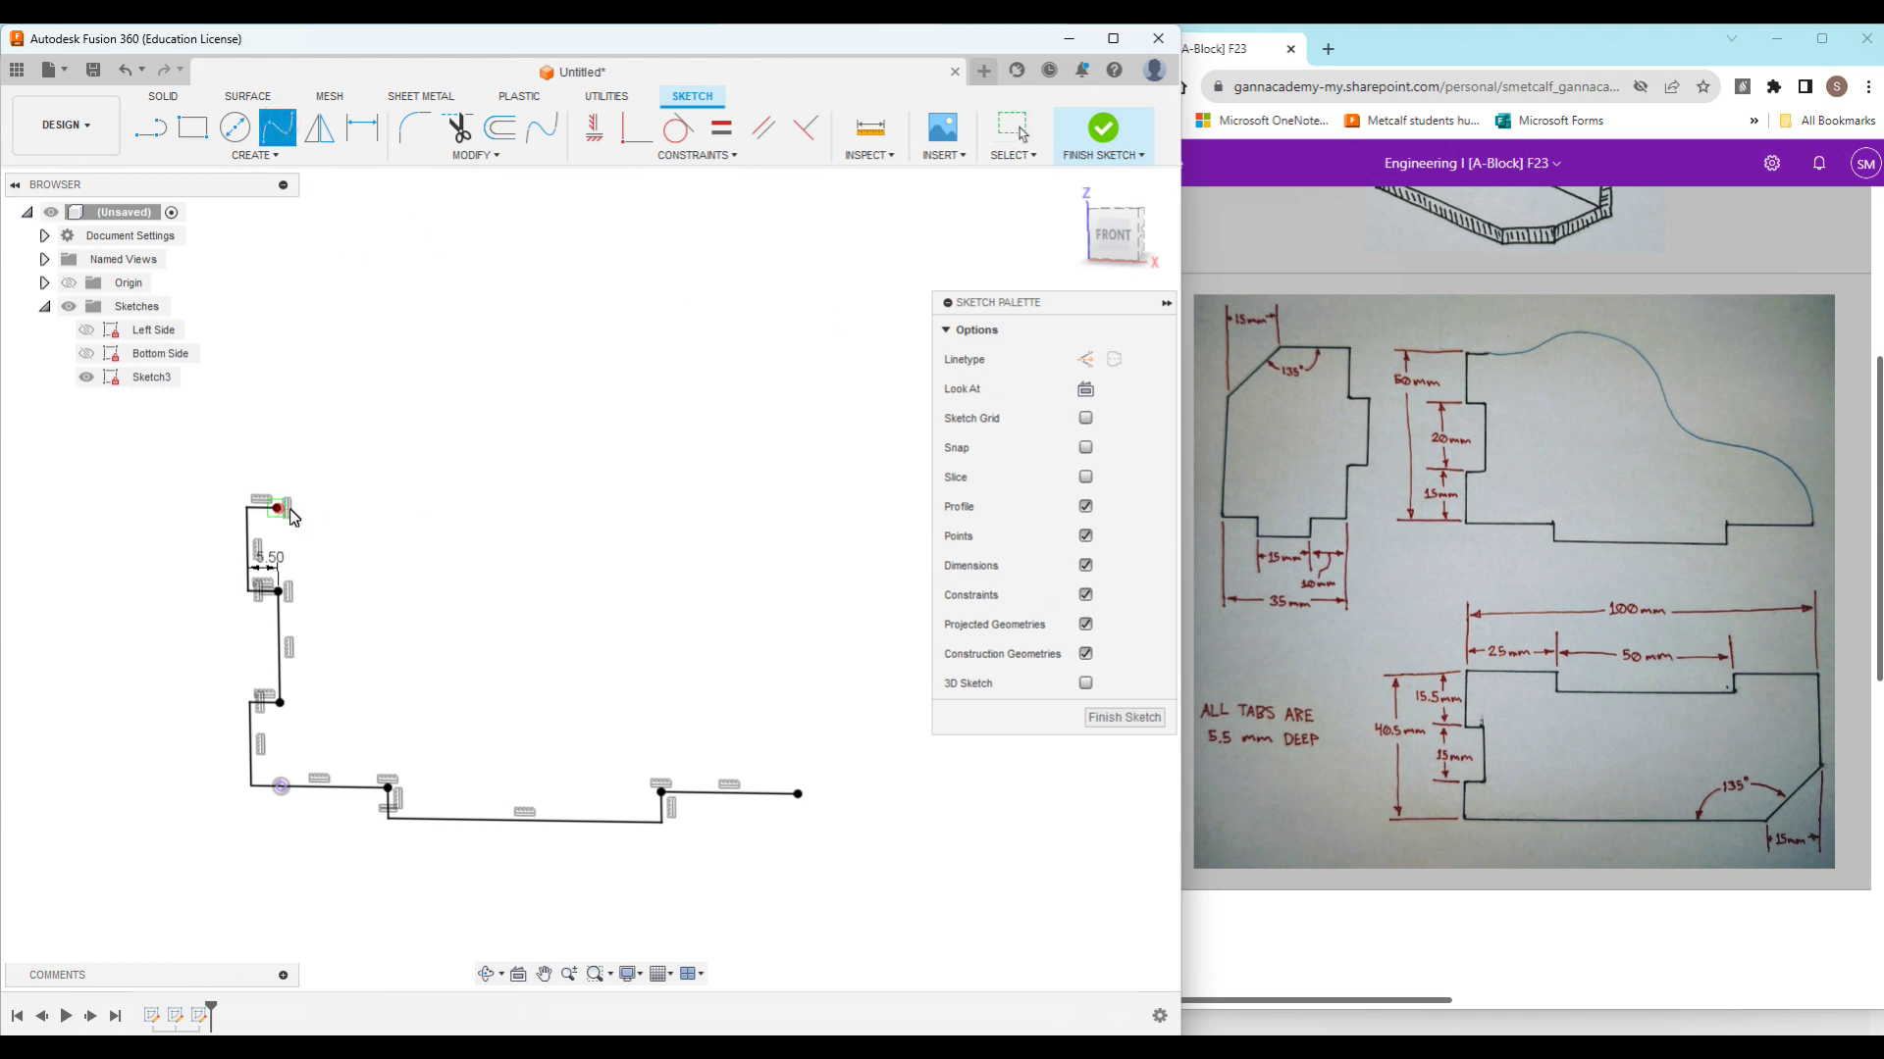
click(346, 498)
click(409, 450)
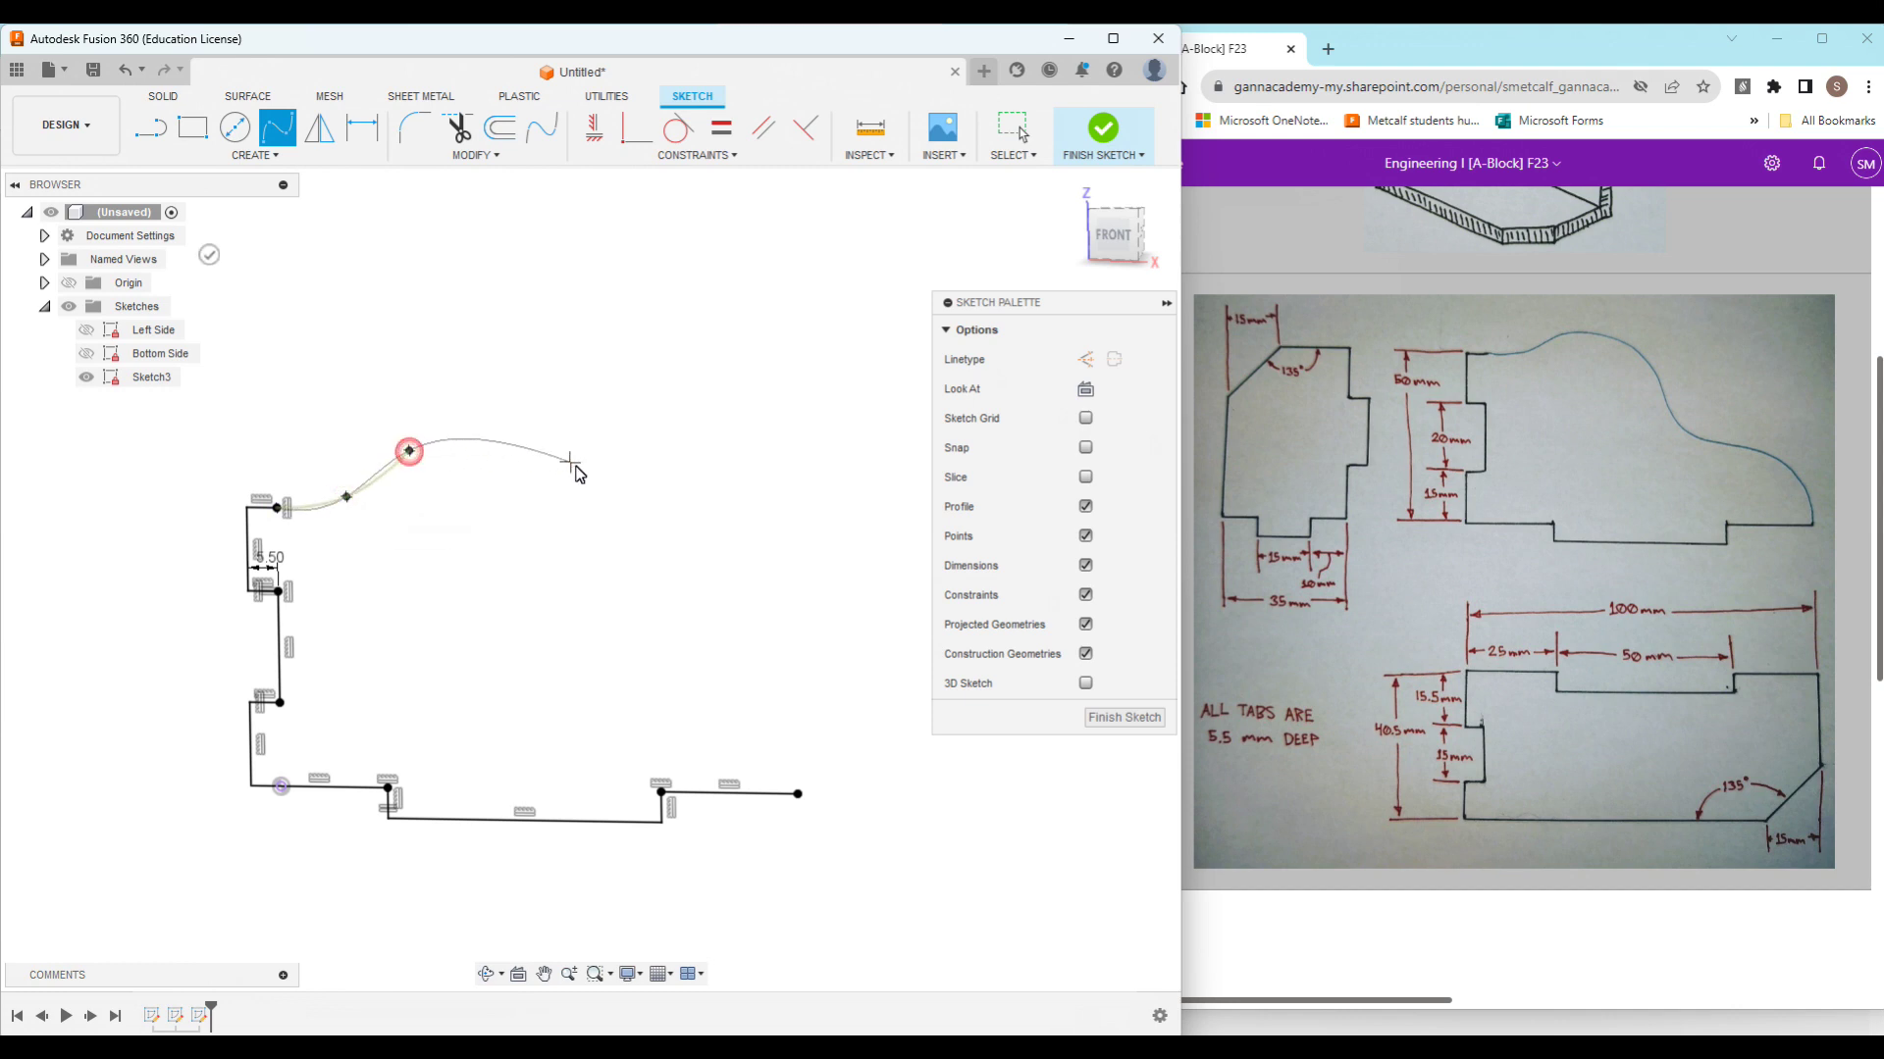
click(528, 467)
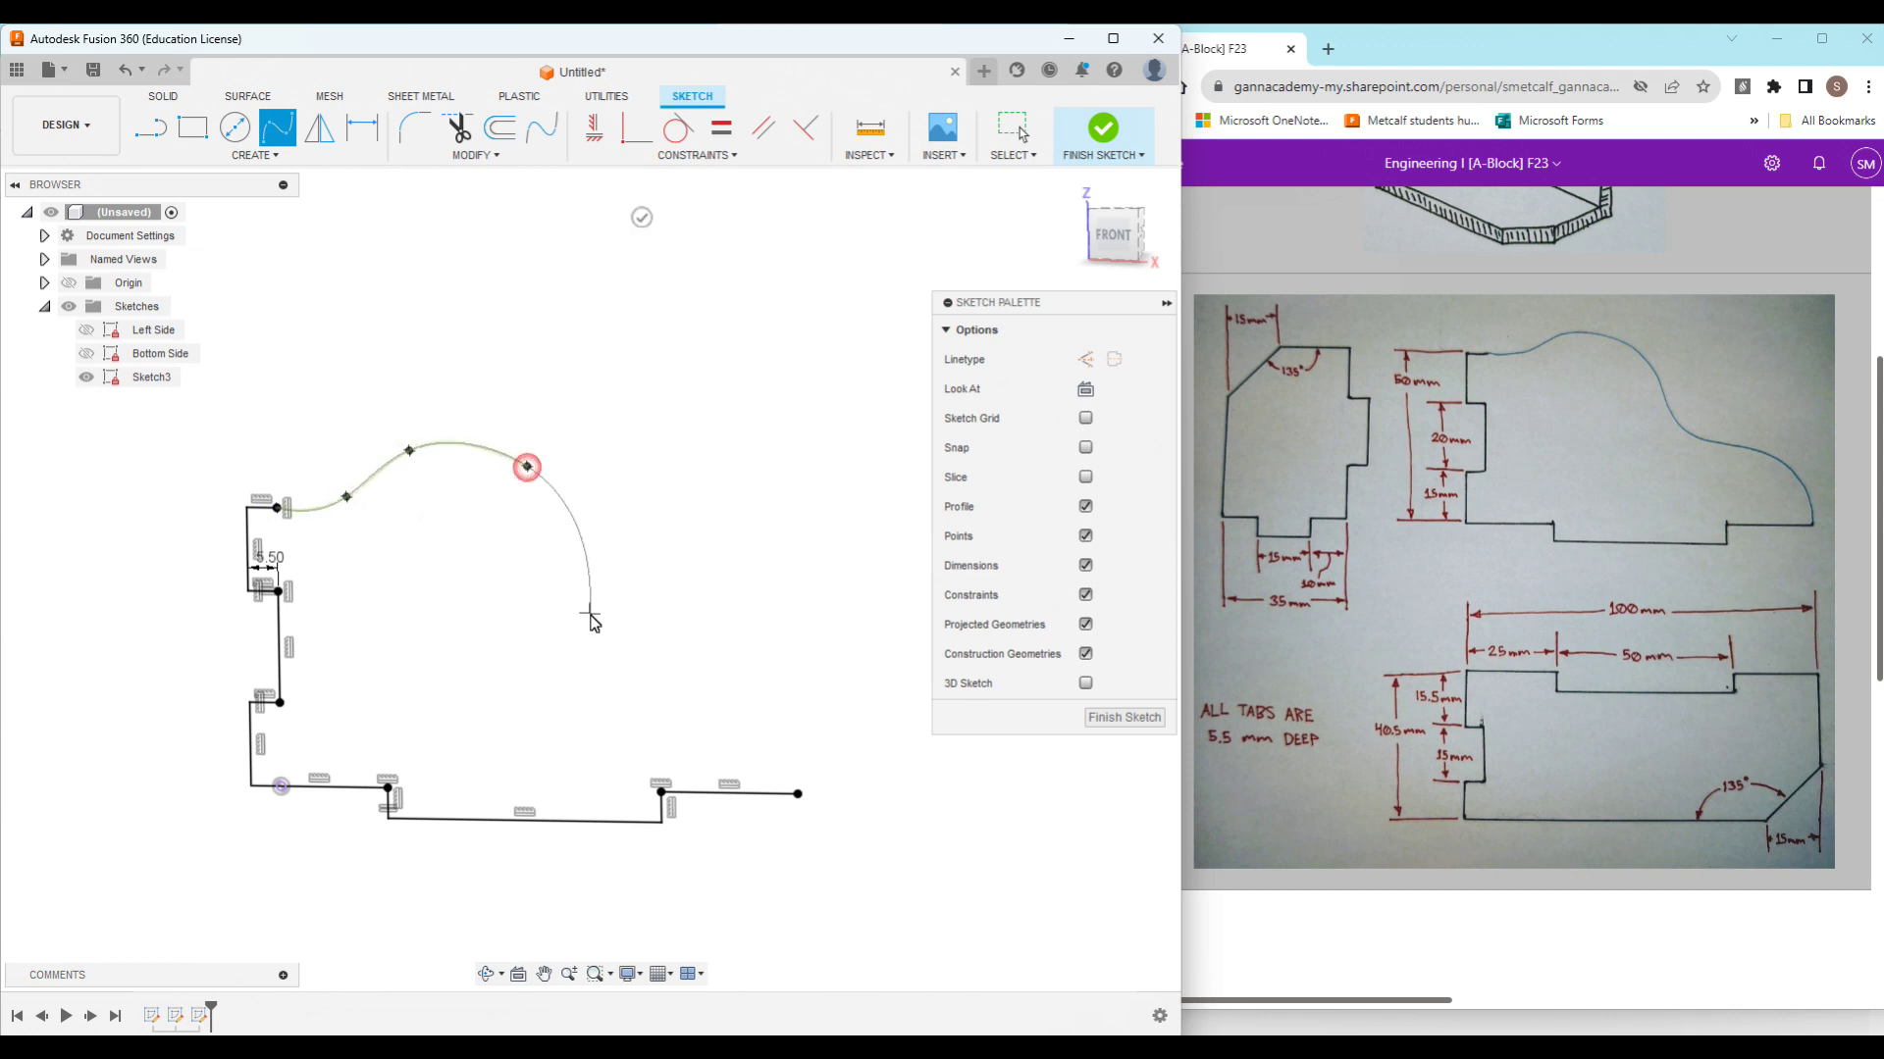
click(604, 624)
click(715, 712)
click(798, 794)
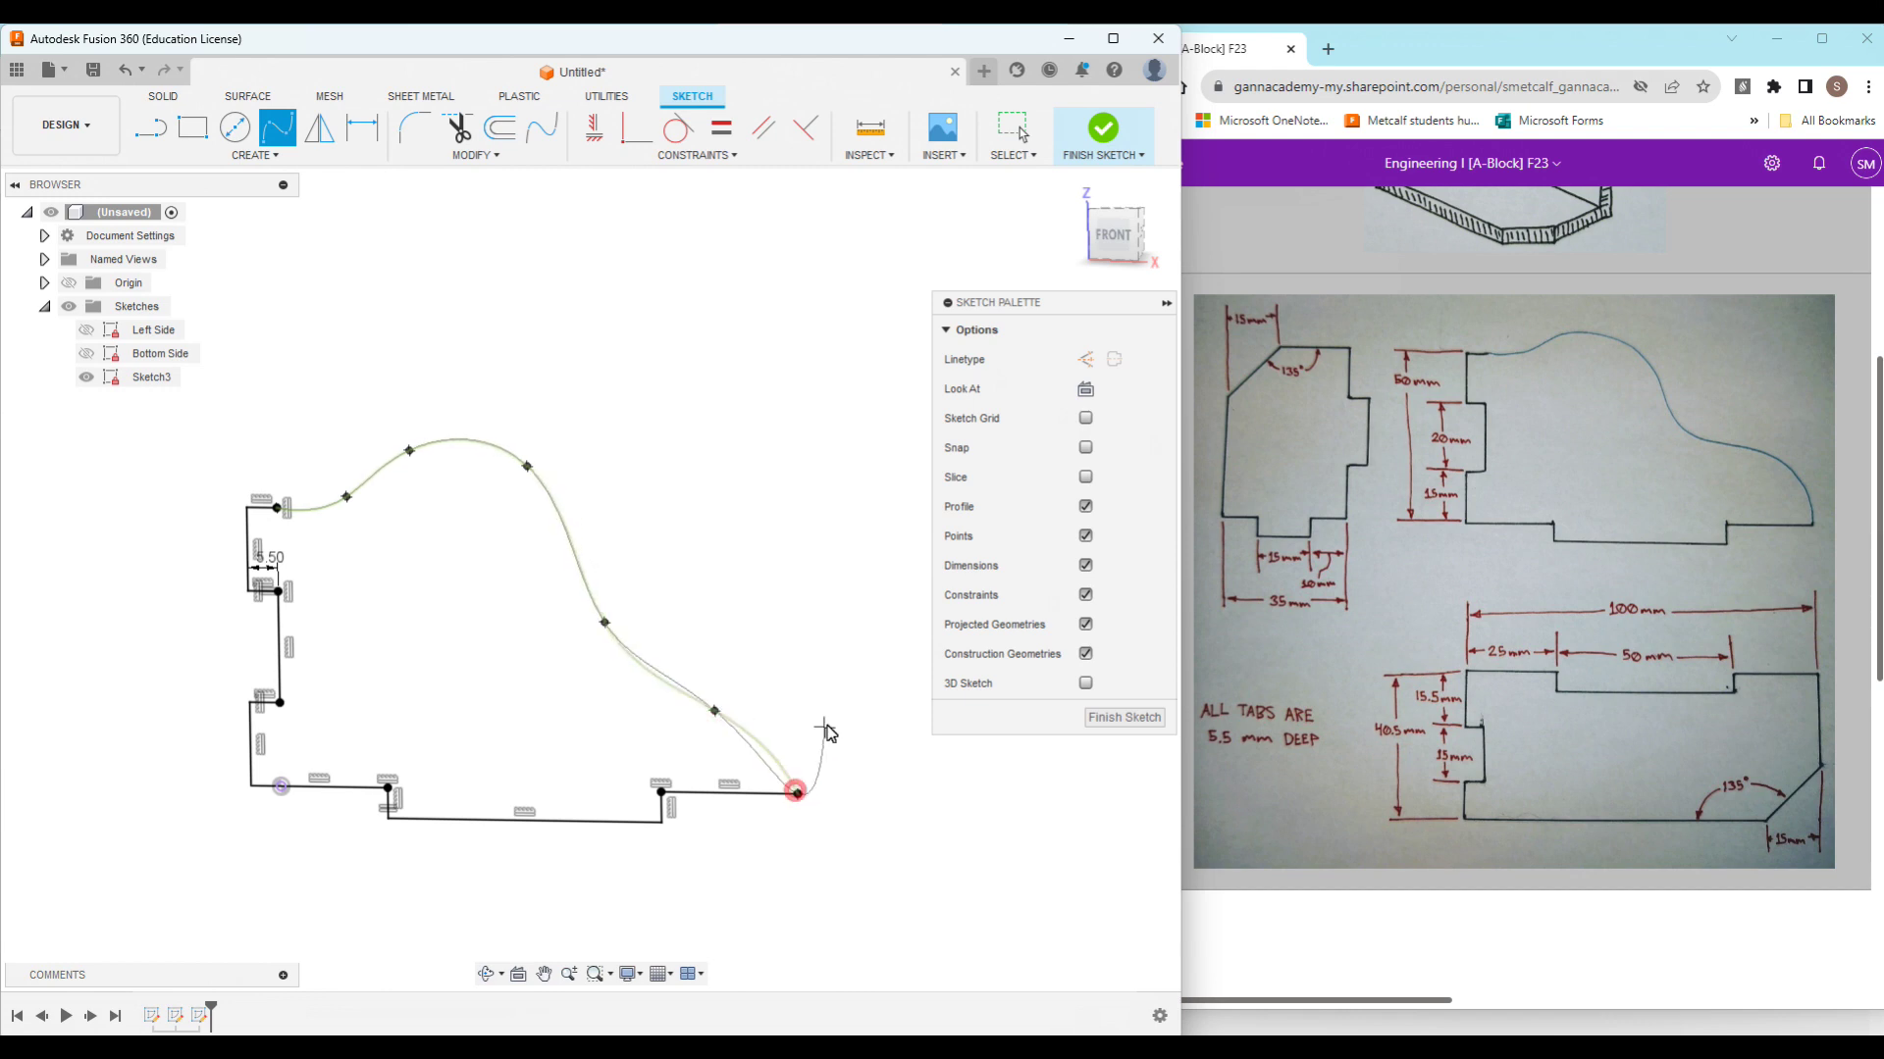
key(Escape)
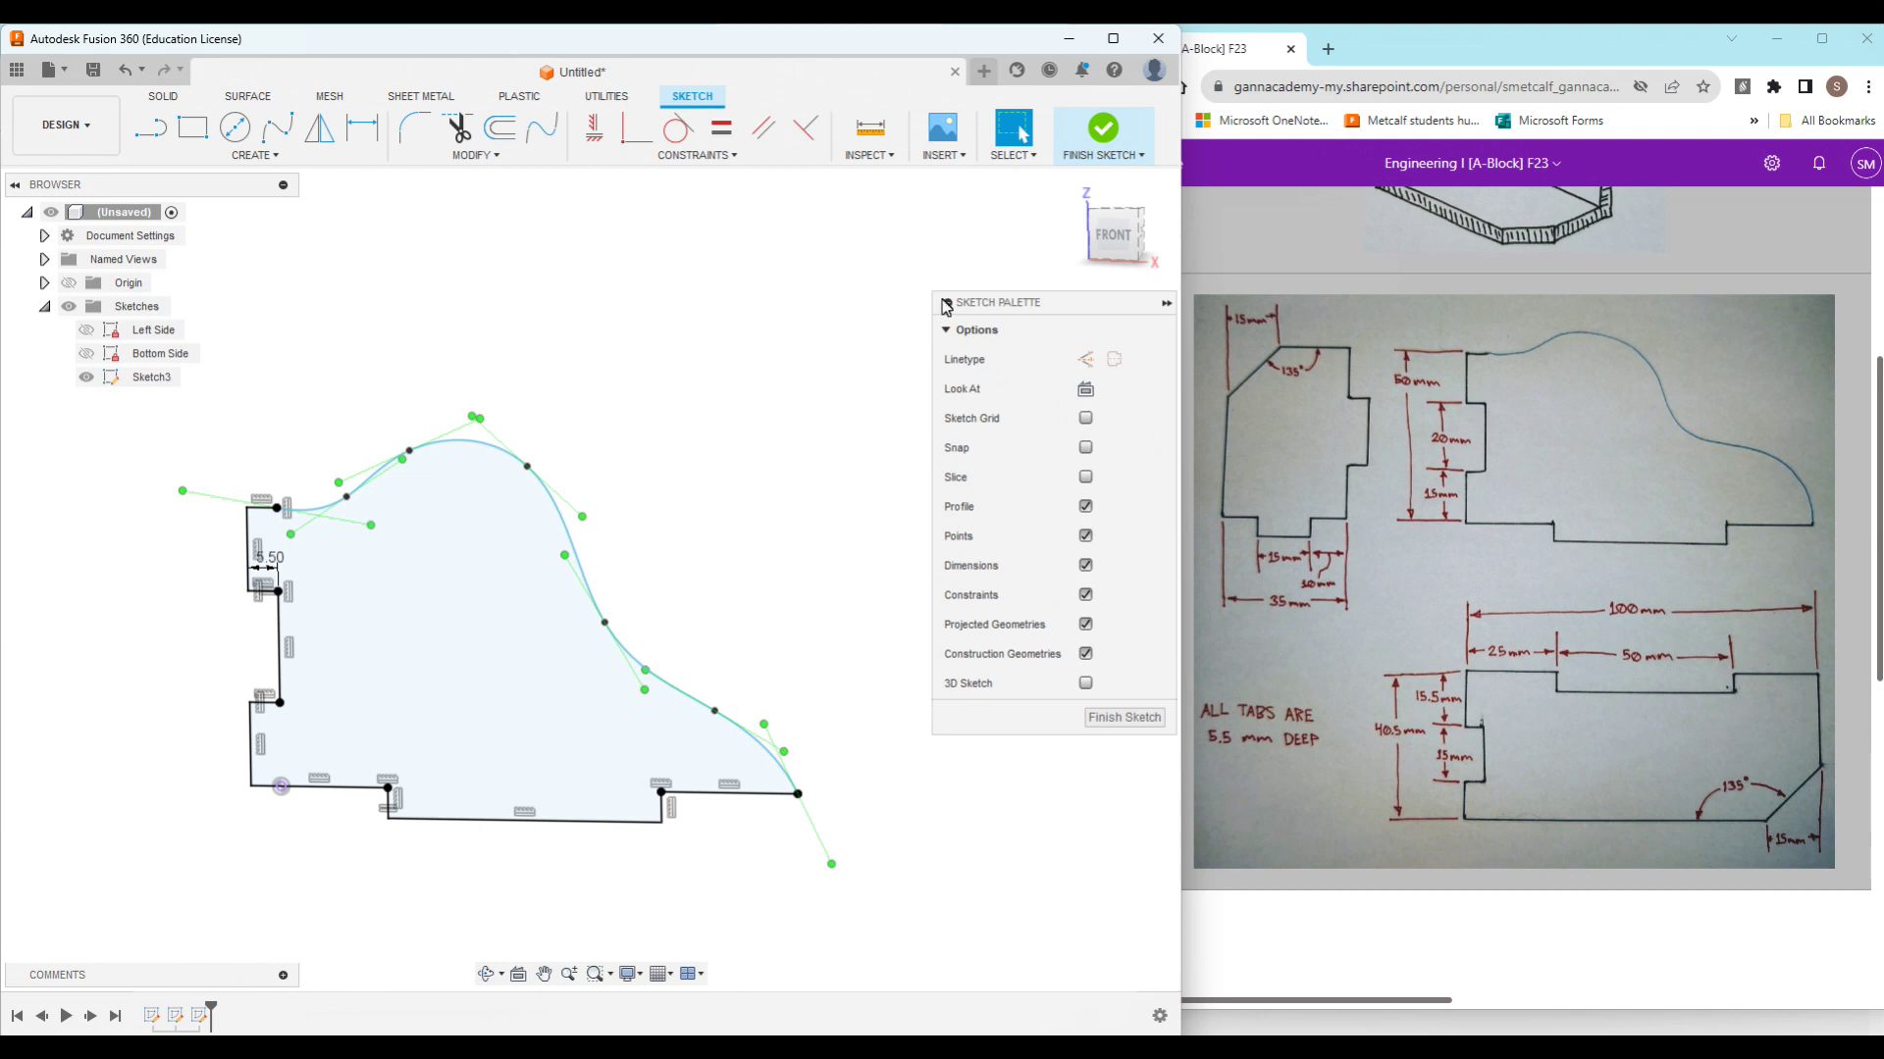
click(1103, 135)
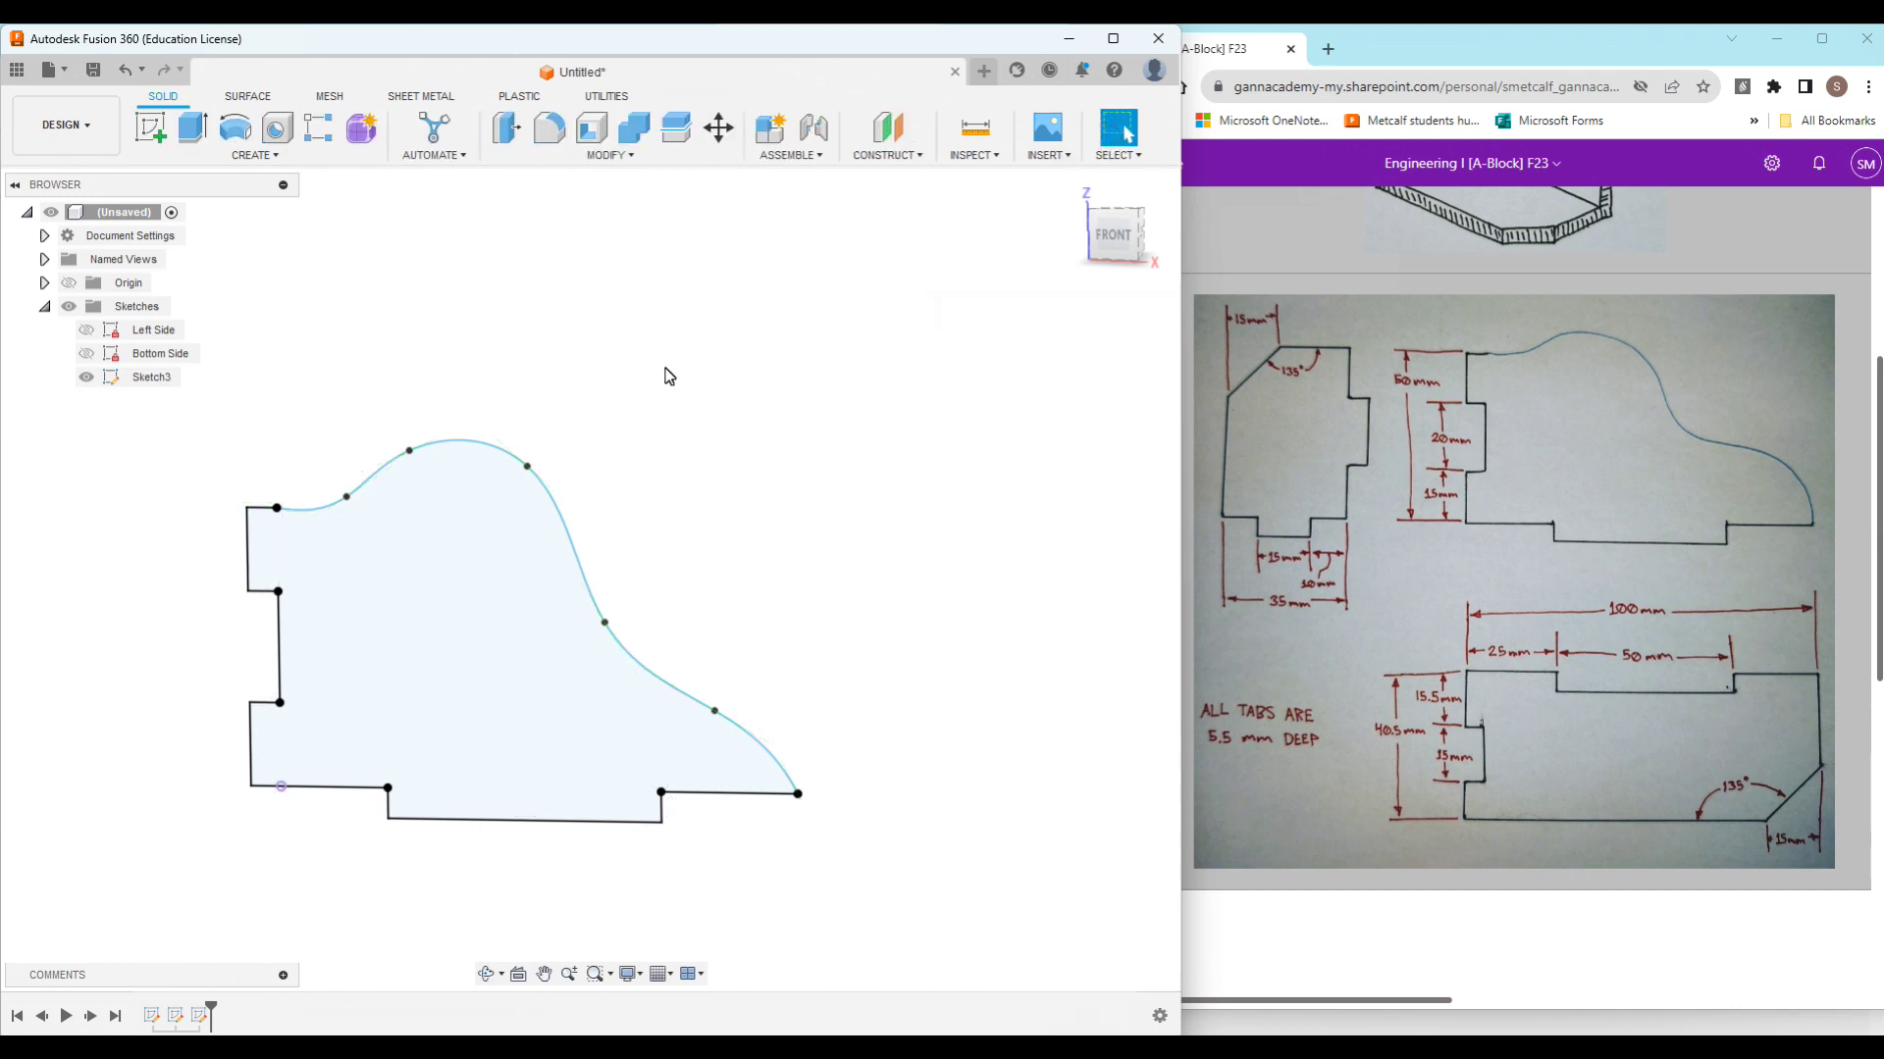
Step: Show the Left Side and Bottom Side sketches together with the back sketch in the home view
click(1075, 187)
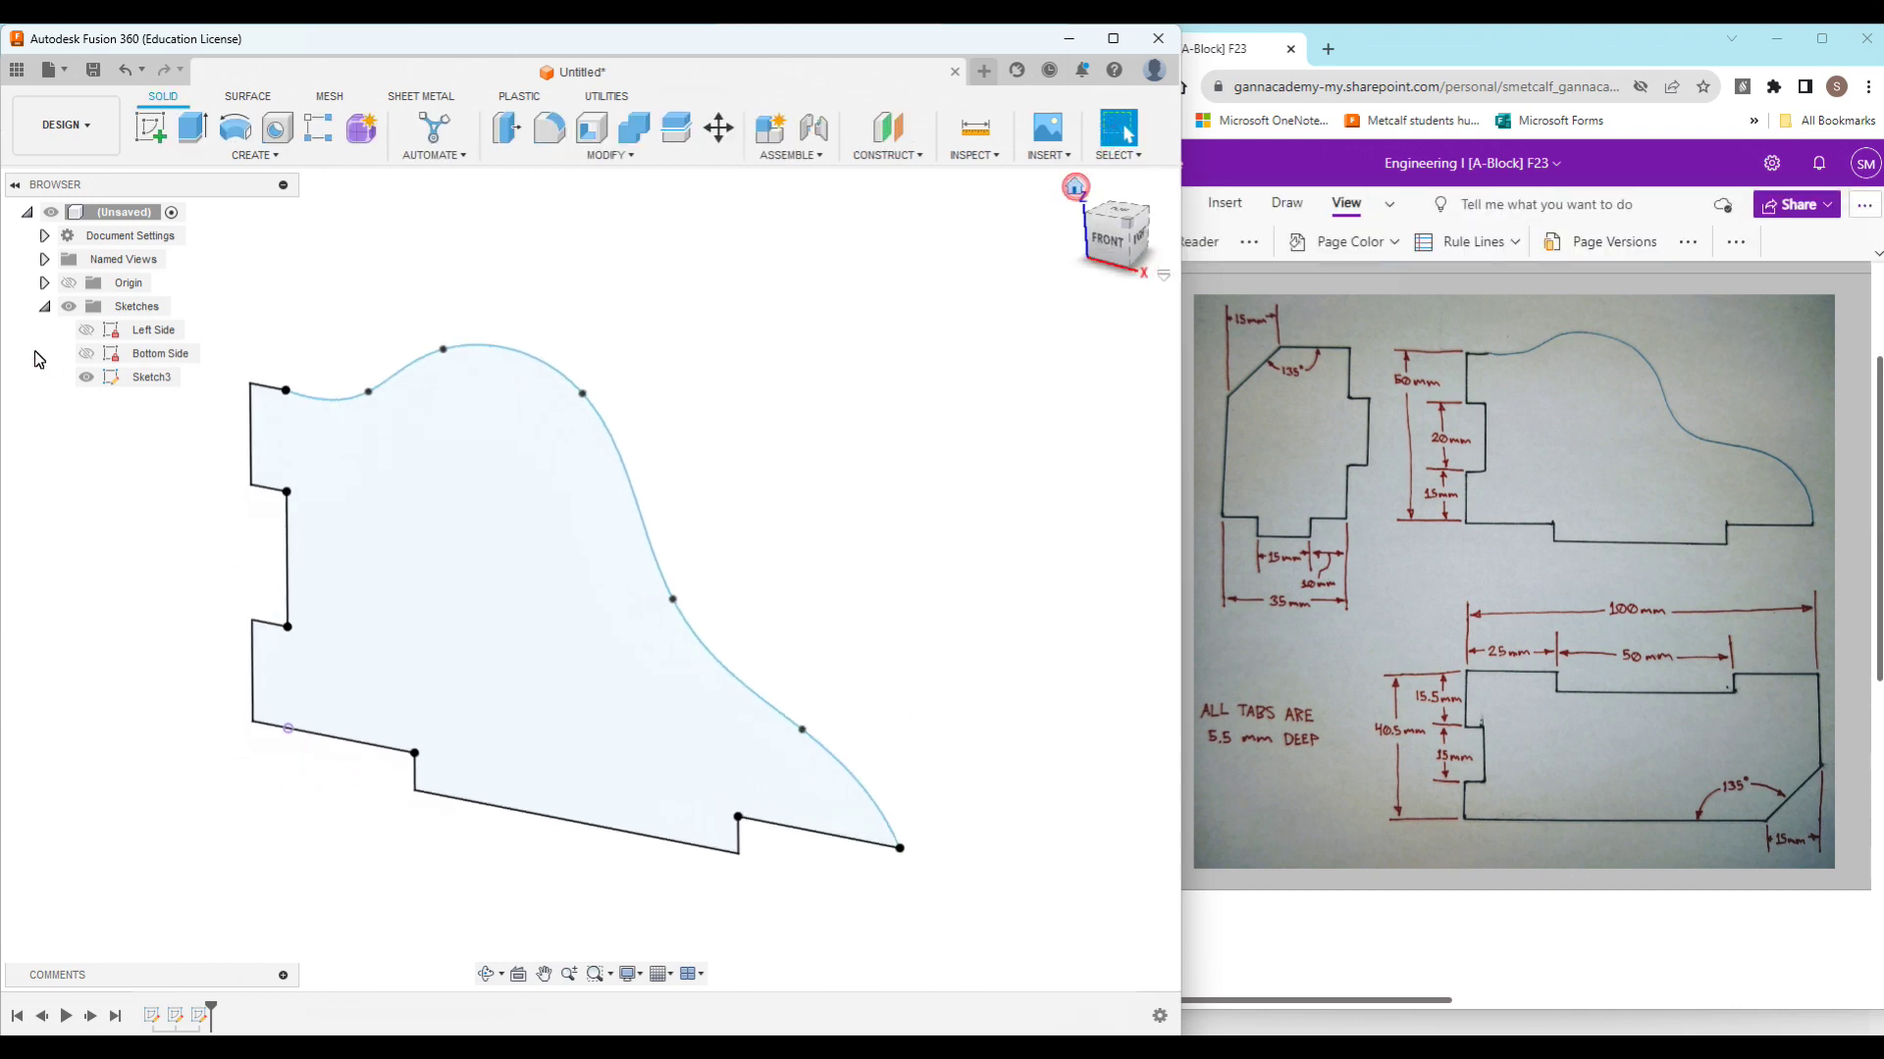
click(86, 330)
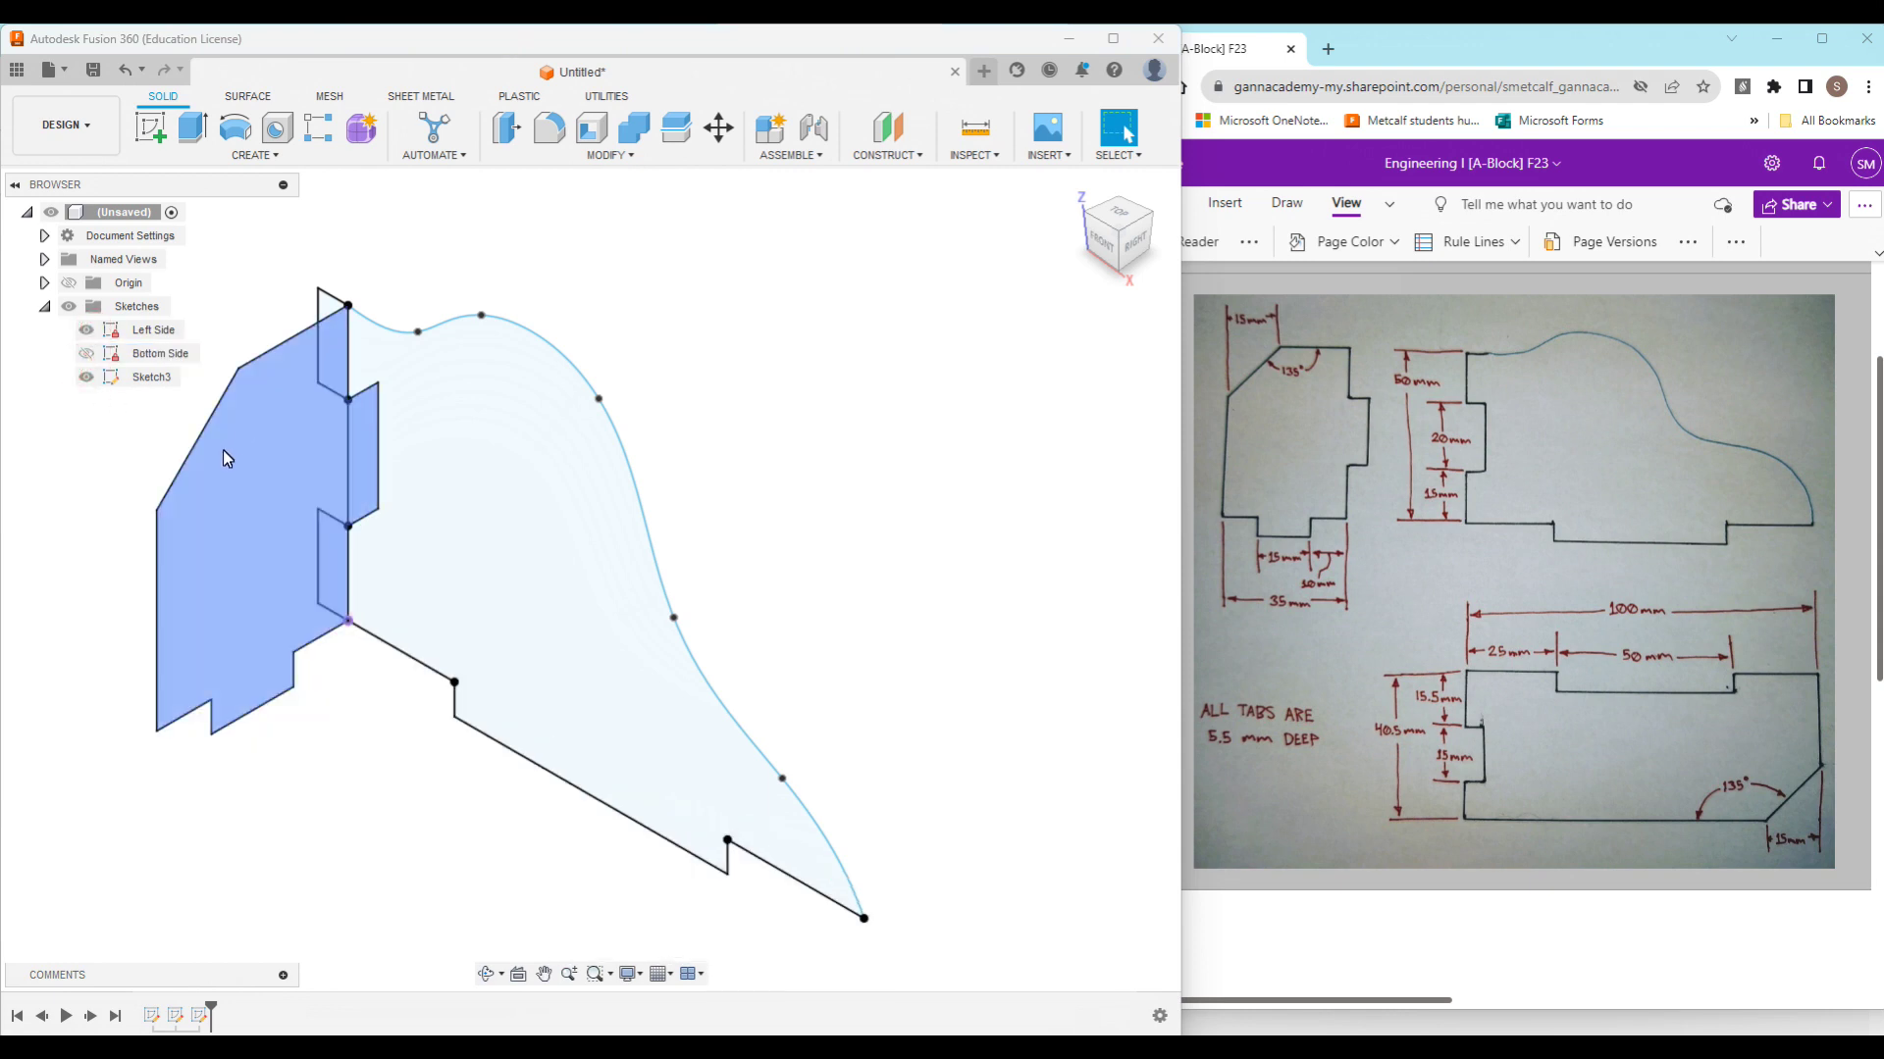
click(87, 353)
scroll(794, 448, down, 3)
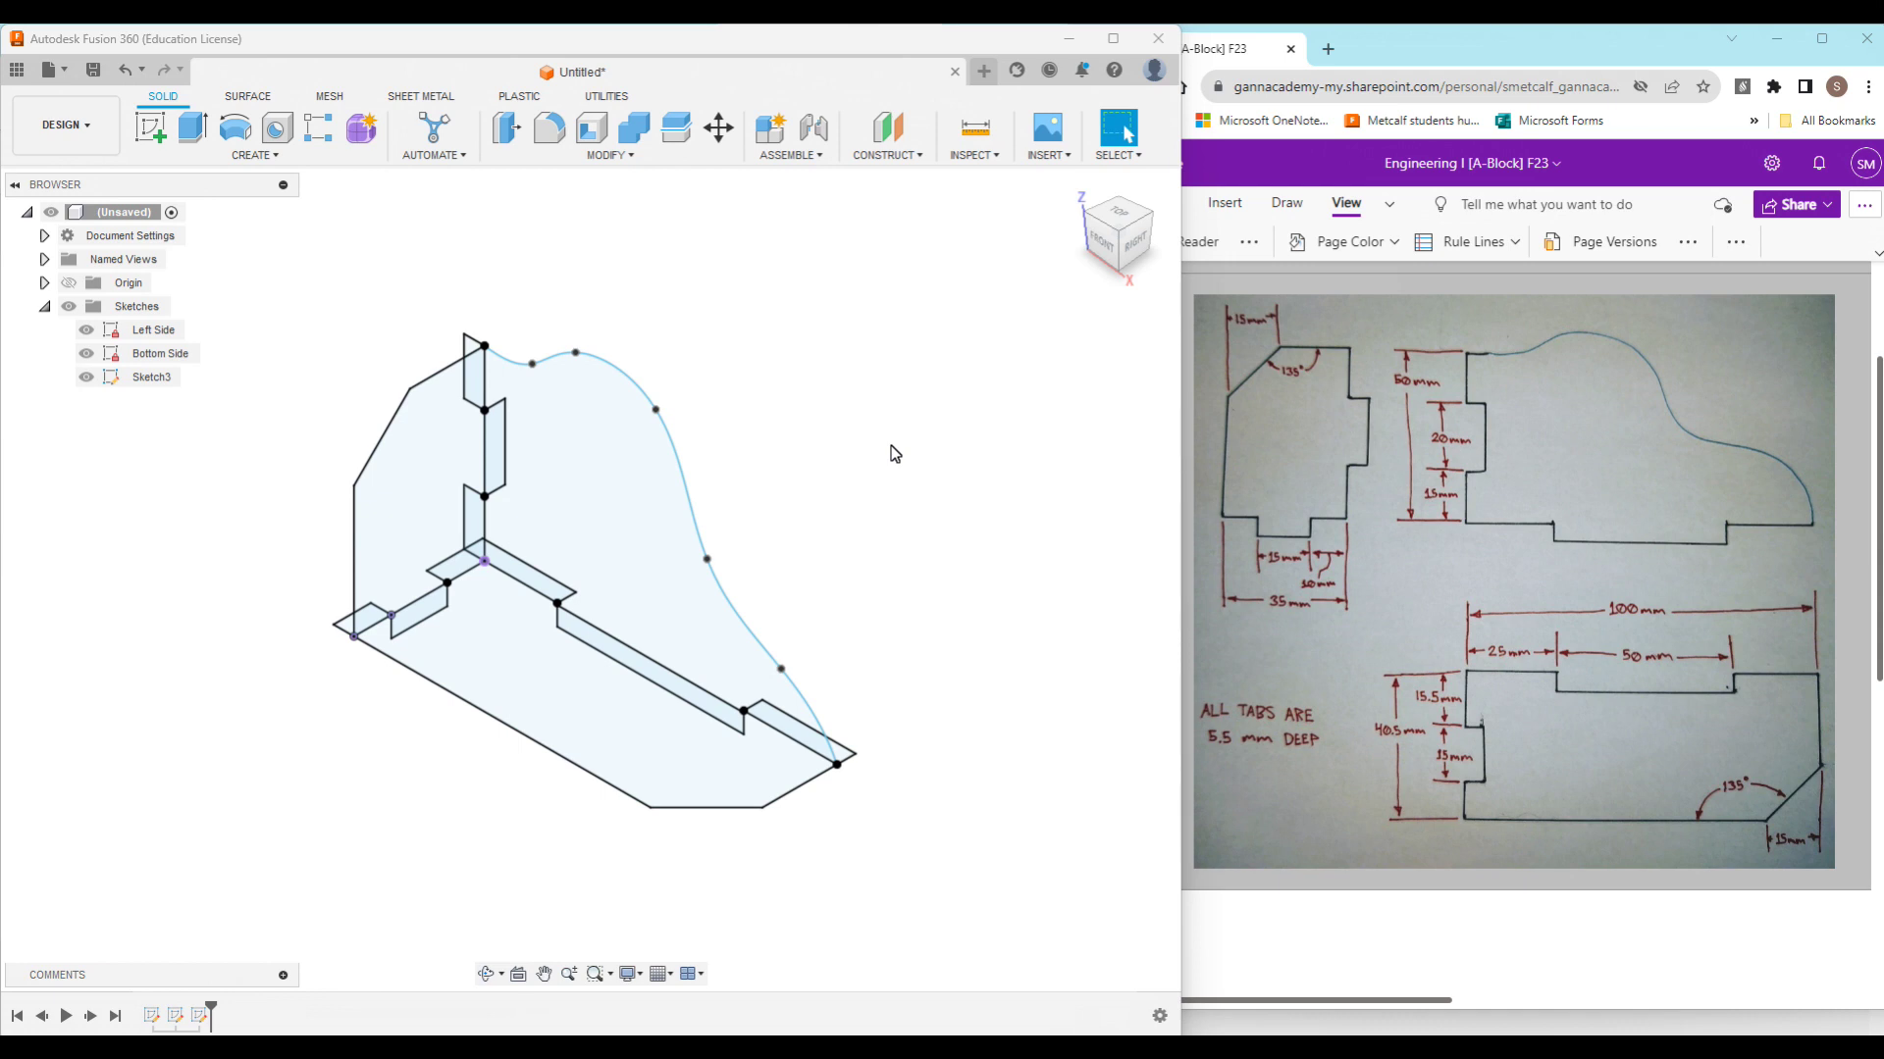
Step: Rename the sketch of the back piece as Back Side
right_click(153, 379)
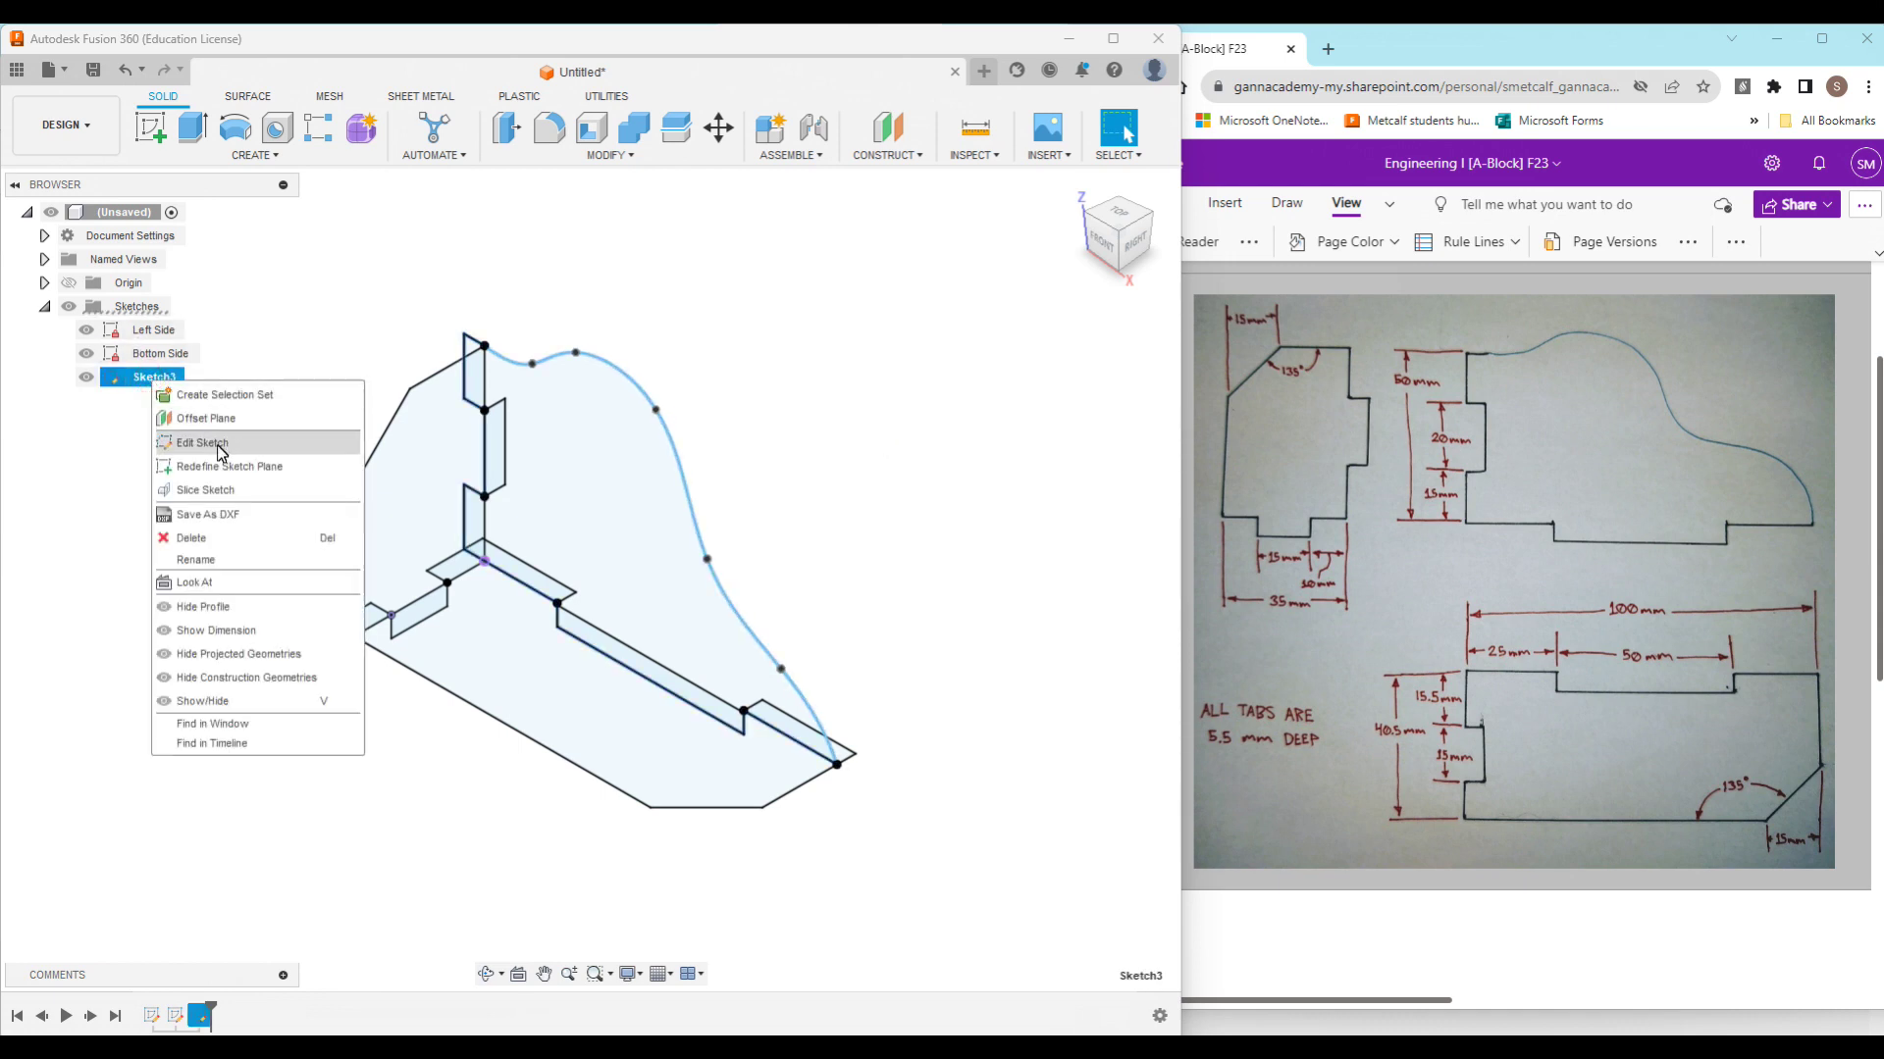
click(242, 560)
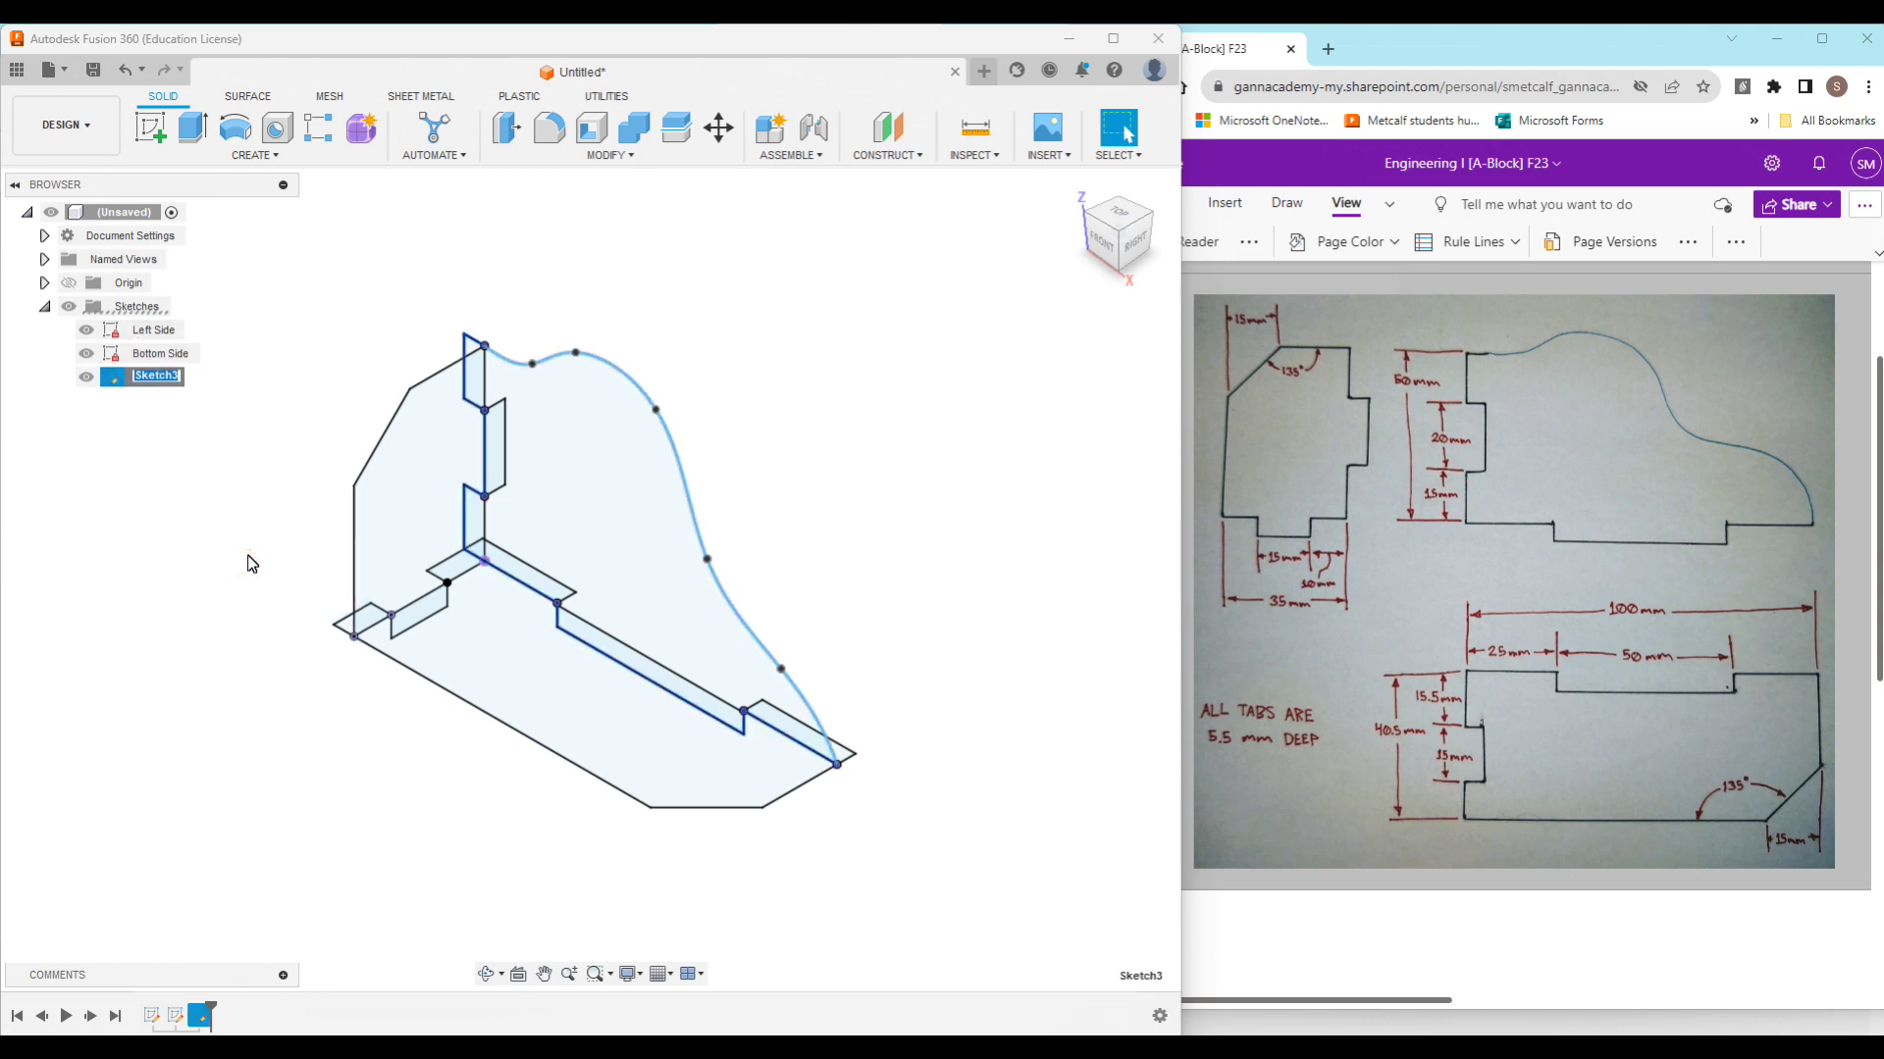
text(Back Side)
key(Return)
click(259, 531)
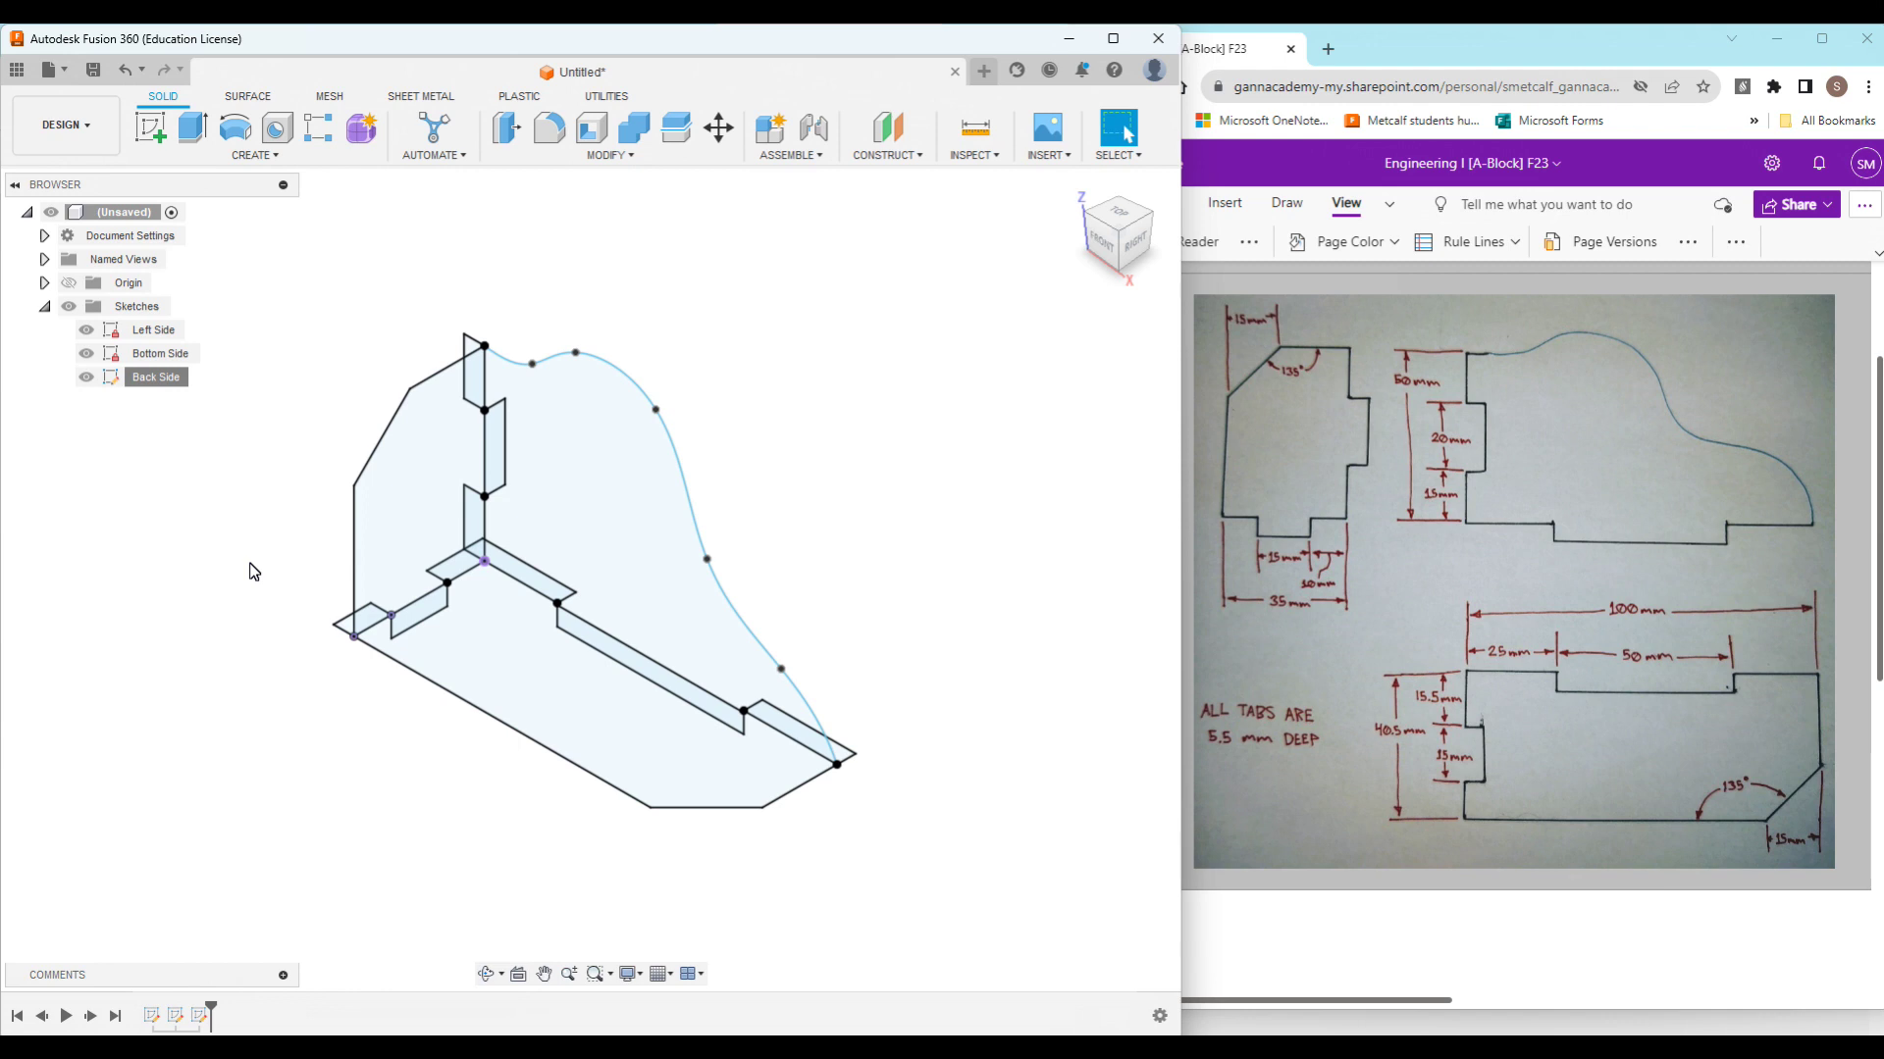